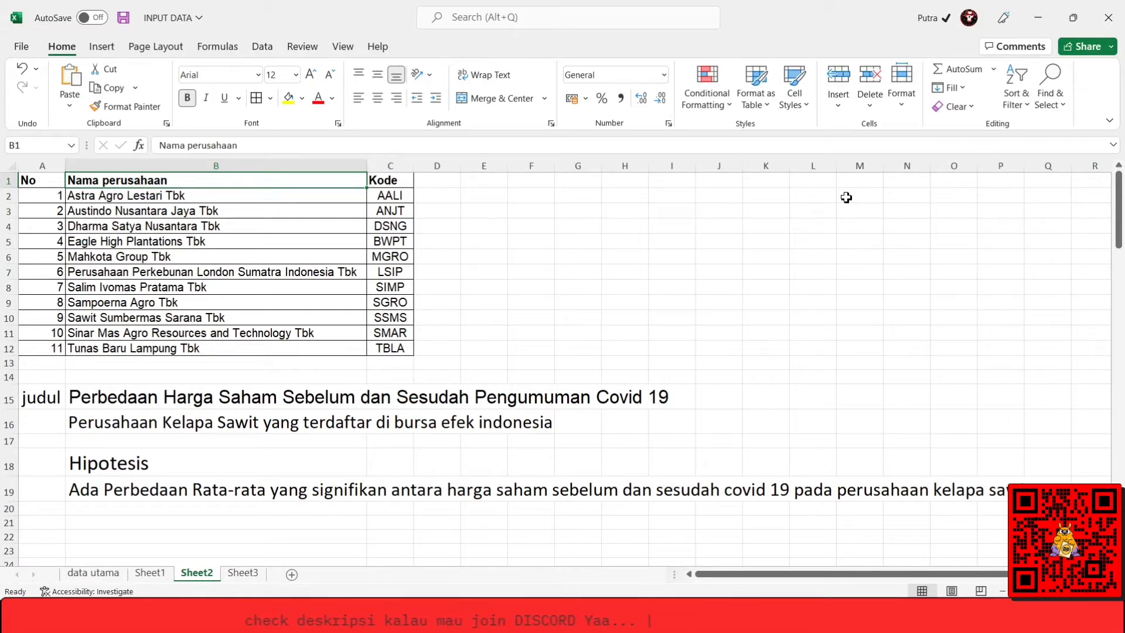
# Review the numbered list of palm oil companies and their stock codes on Sheet2.
pyautogui.press('Down')
pyautogui.press('Down')
pyautogui.press('Down')
pyautogui.press('Down')
pyautogui.press('Down')
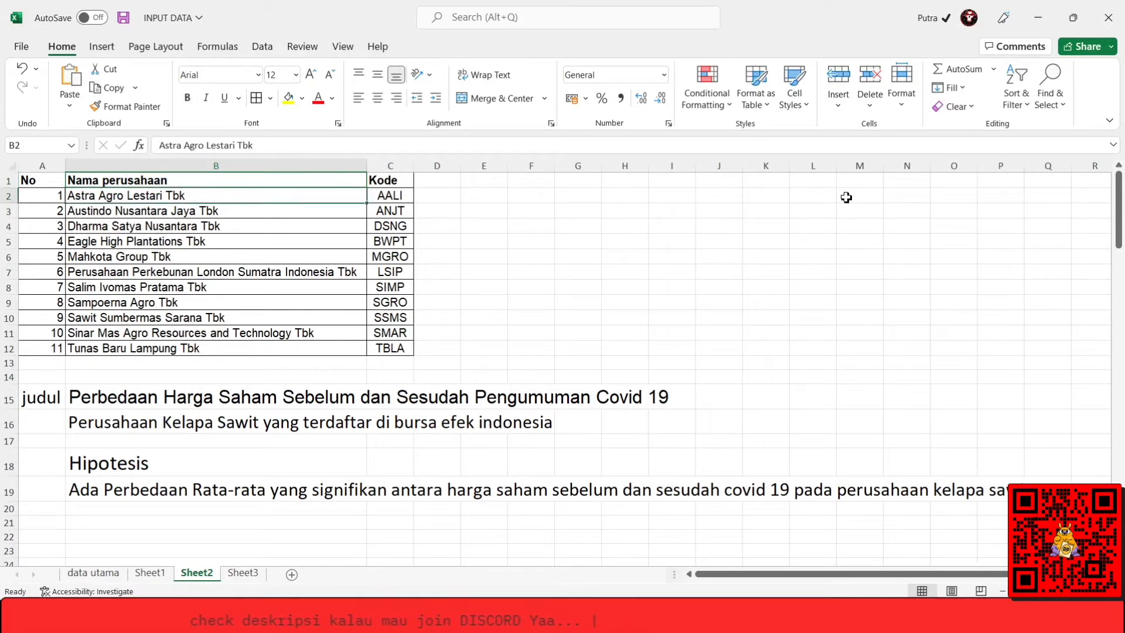
pyautogui.press('Down')
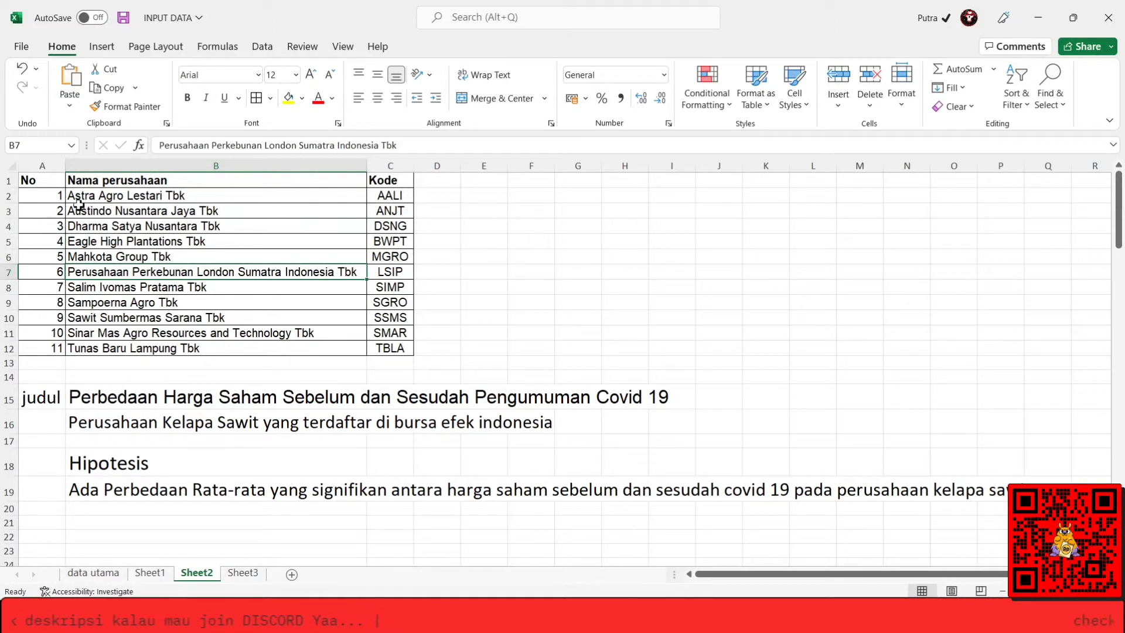
pyautogui.moveTo(55, 198); pyautogui.dragTo(55, 211)
pyautogui.moveTo(82, 317); pyautogui.dragTo(377, 347)
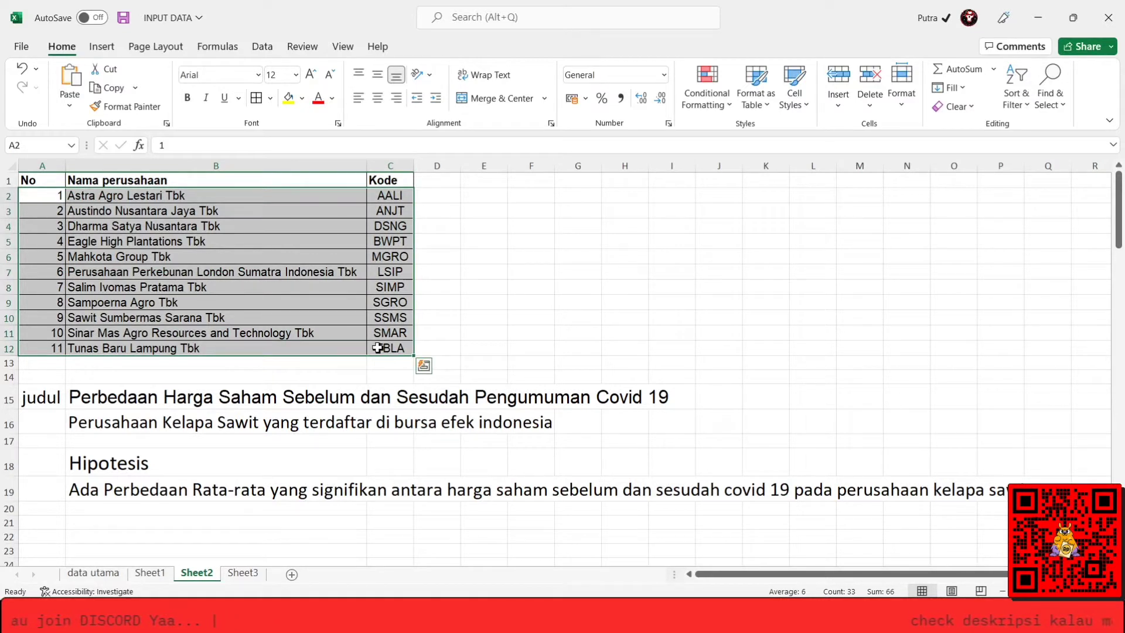
pyautogui.press('Right')
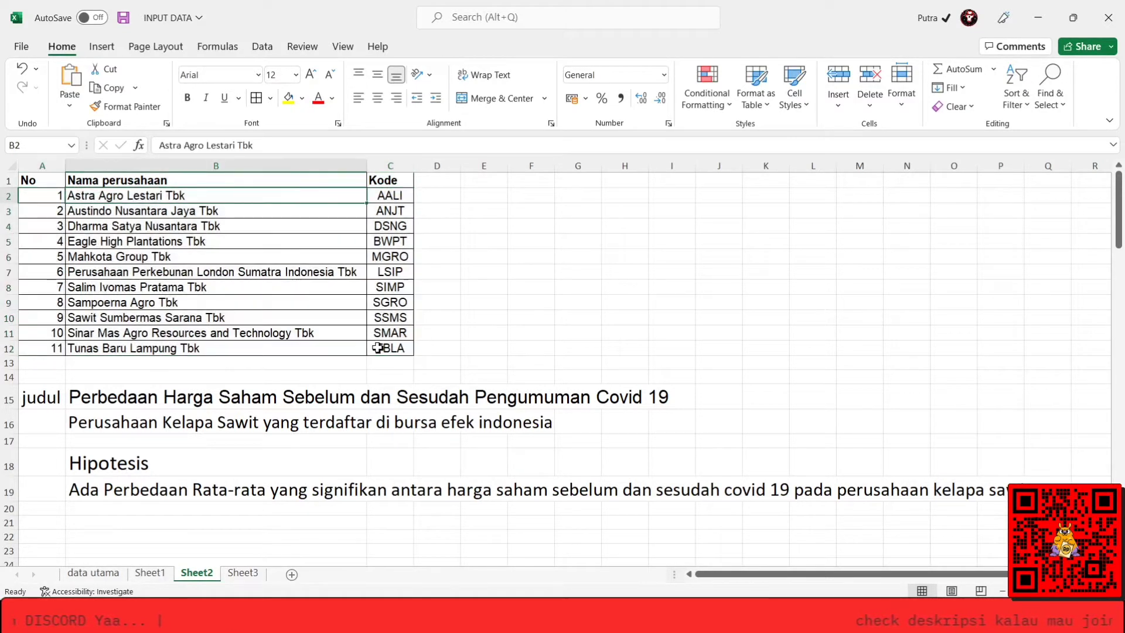
pyautogui.hotkey('ctrl', 'Down')
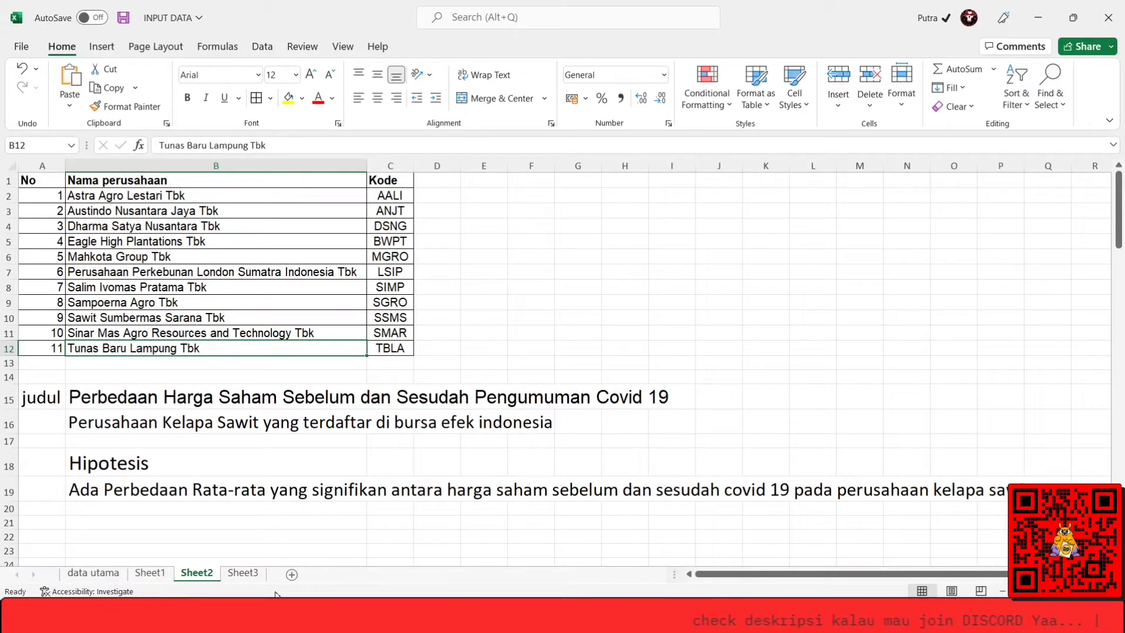
# On Sheet3, enter the headers No in A1 and Nama Perusahaannya in B1.
pyautogui.click(251, 579)
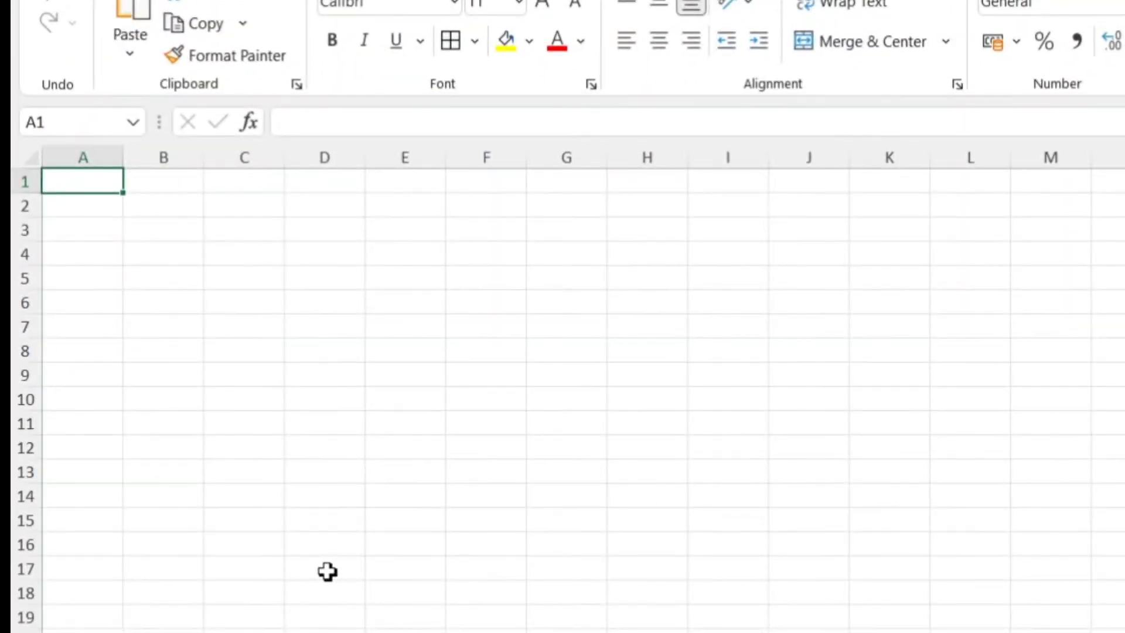
pyautogui.write('No')
pyautogui.press('Tab')
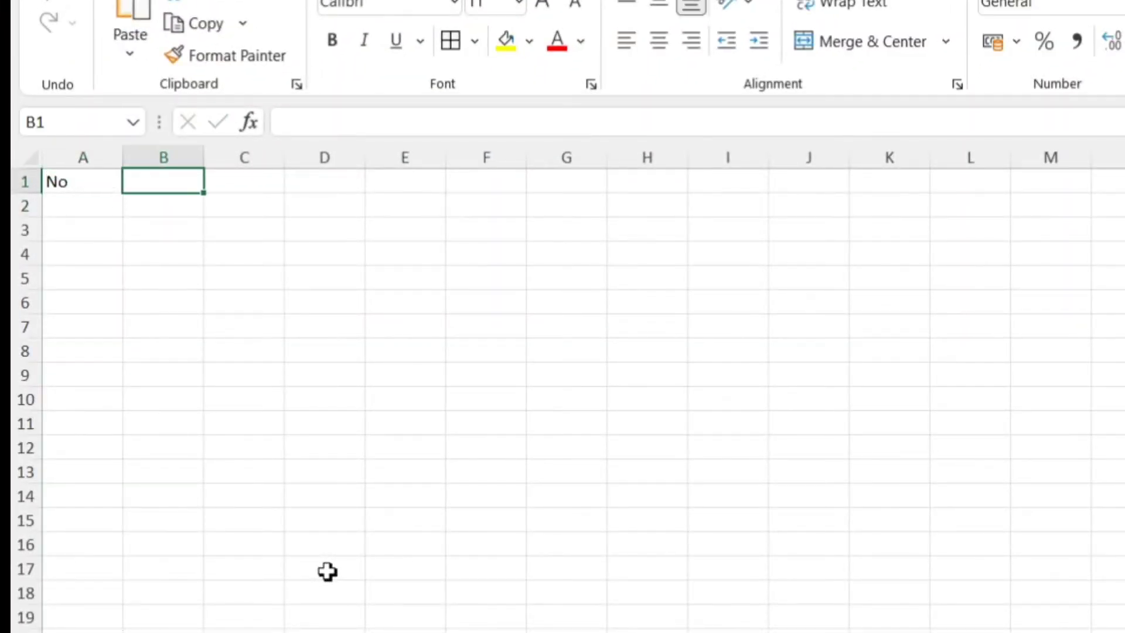
pyautogui.write('Nama Pe')
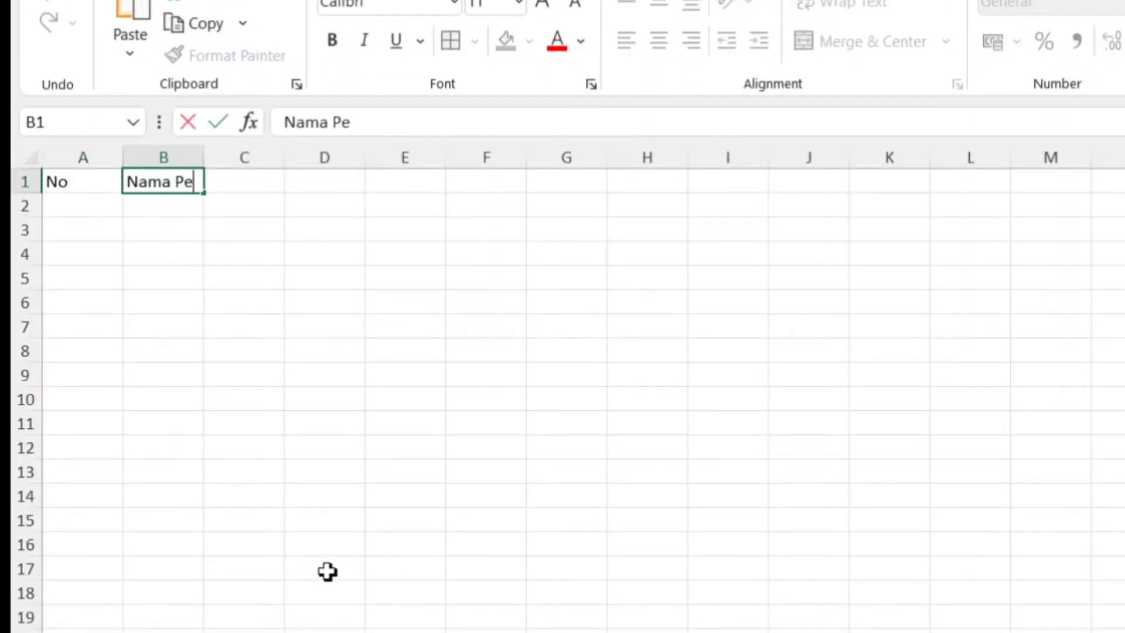
pyautogui.write('rusahaannya')
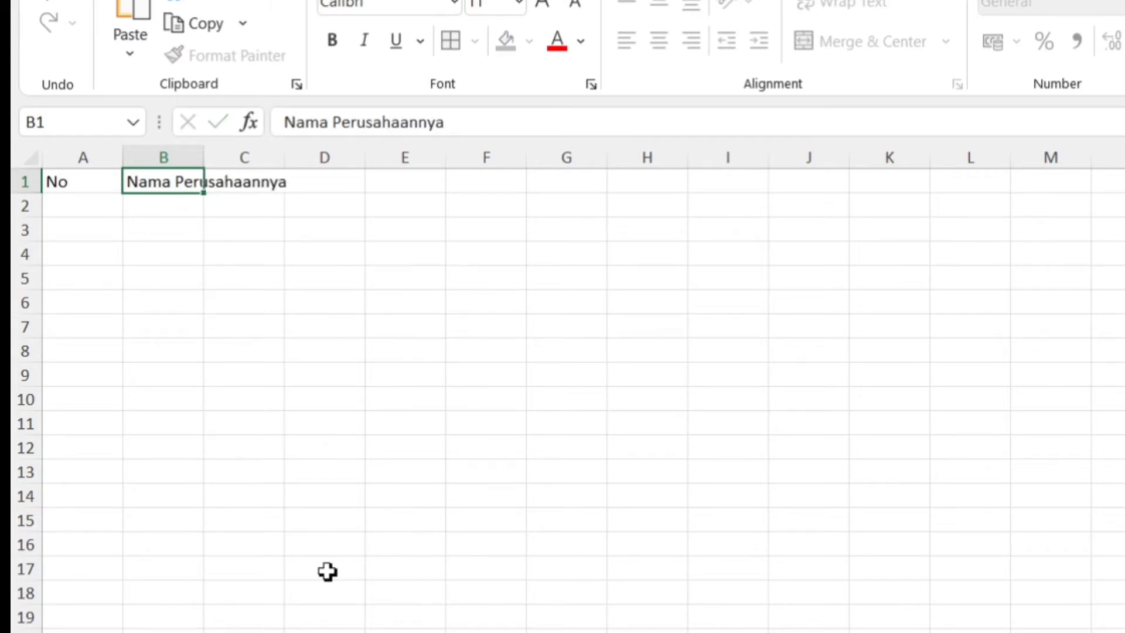
pyautogui.press('Return')
# Narrow column A around the No header and fit column B to the width of its header text.
pyautogui.moveTo(115, 156); pyautogui.dragTo(73, 156)
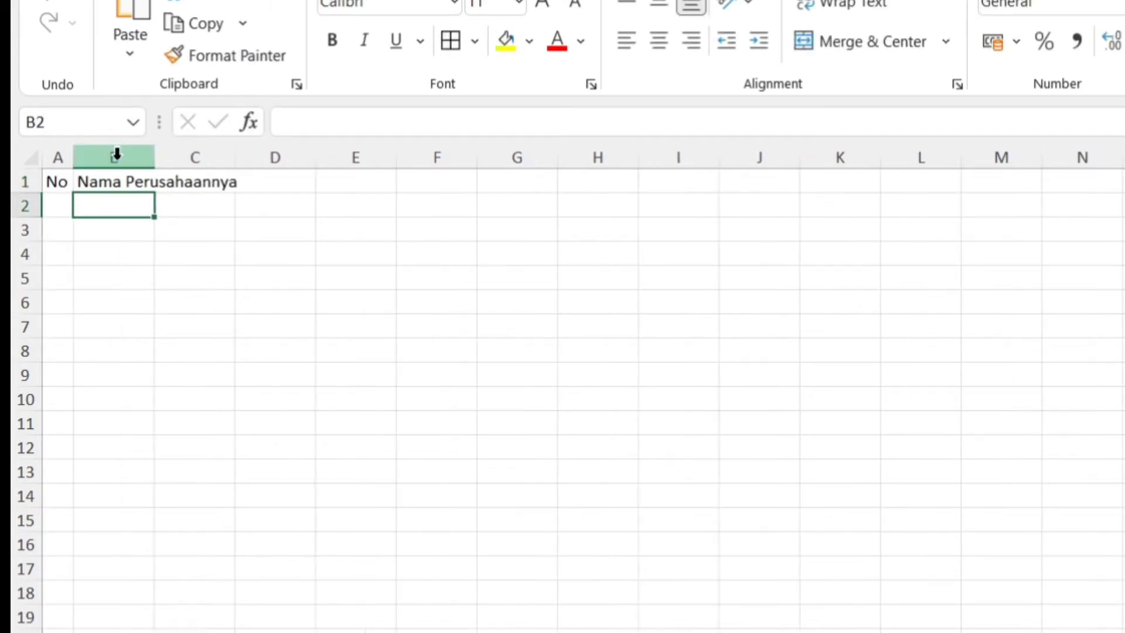
pyautogui.click(145, 163)
pyautogui.doubleClick(154, 159)
# Add the headers Kode in C1 and Tanggal in D1, fitting column C to its text.
pyautogui.press('Right')
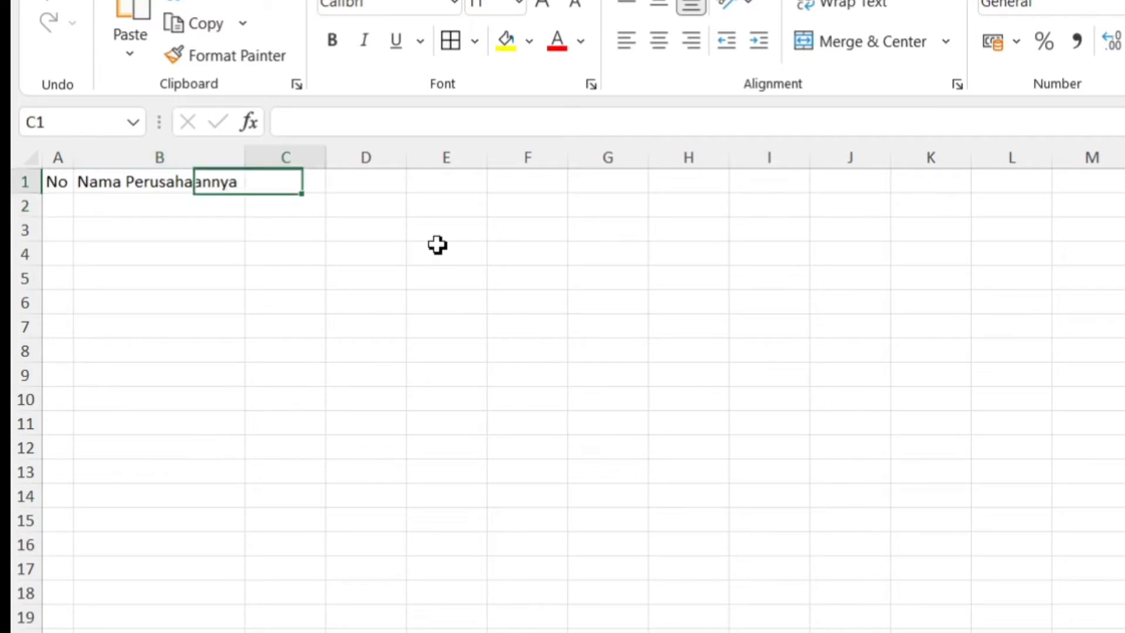
pyautogui.write('Kode')
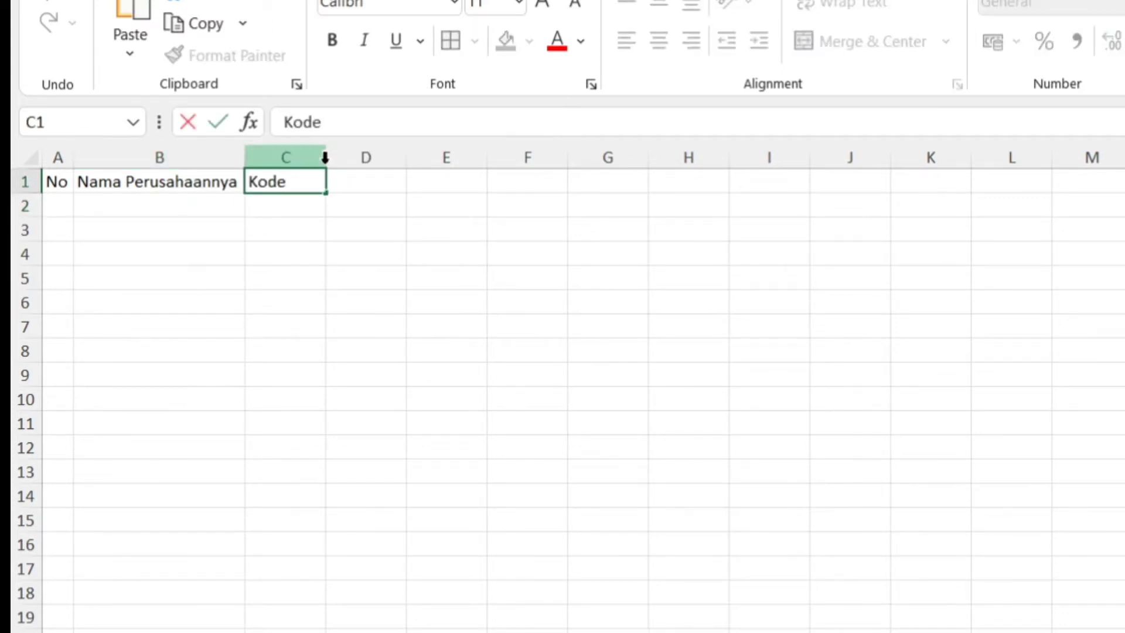
pyautogui.click(323, 158)
pyautogui.doubleClick(326, 157)
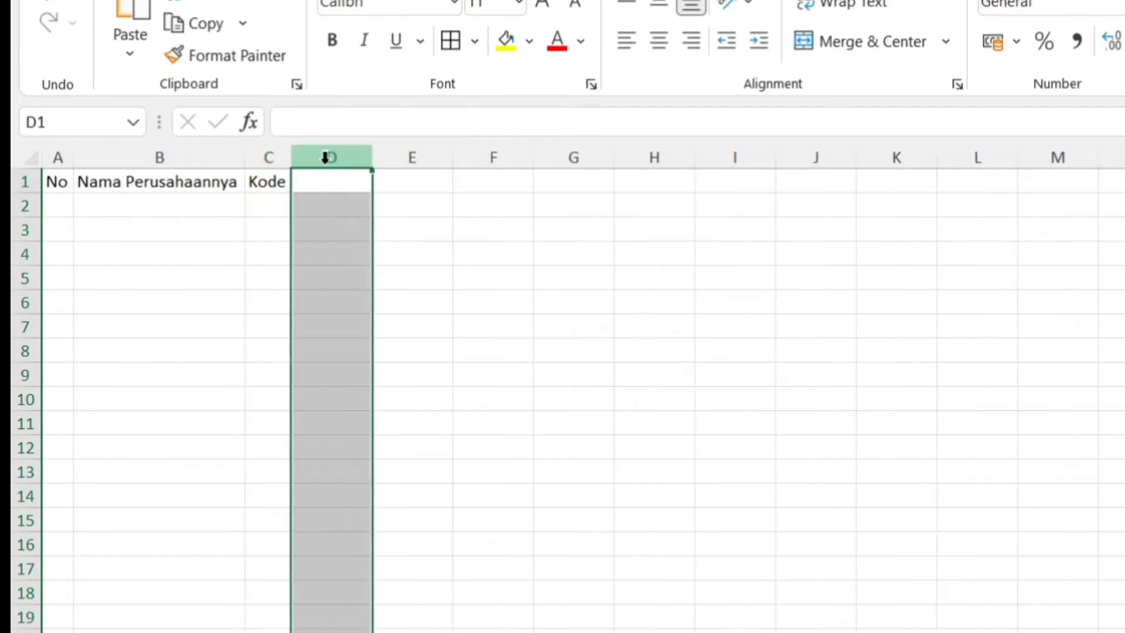
pyautogui.write('Tanggal')
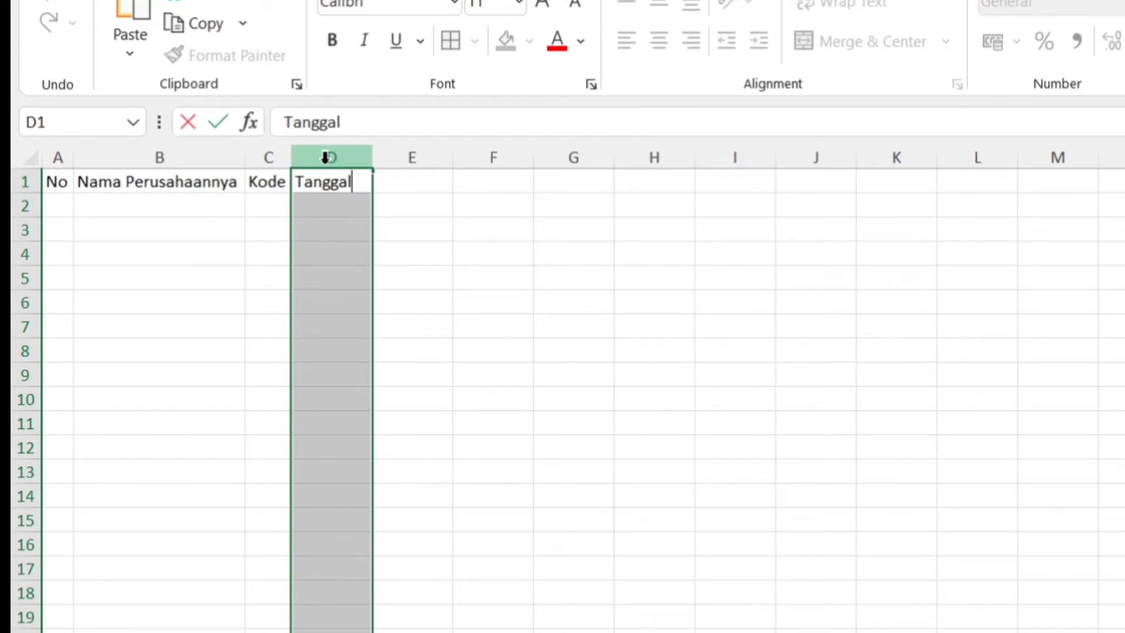
pyautogui.press('Left')
pyautogui.press('Right')
pyautogui.press('Down')
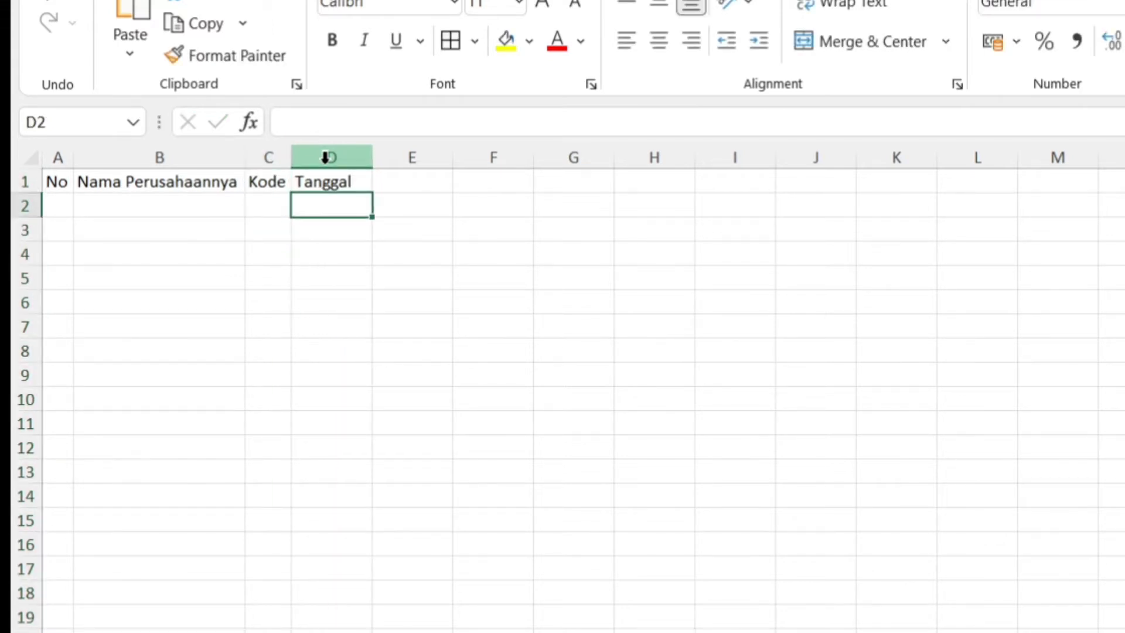
# Insert blank cells above the four headers in A1:D1, shifting the headers down to row 2.
pyautogui.press('Up')
pyautogui.press('Left')
pyautogui.press('Left')
pyautogui.press('Left')
pyautogui.press('Right')
pyautogui.press('Right')
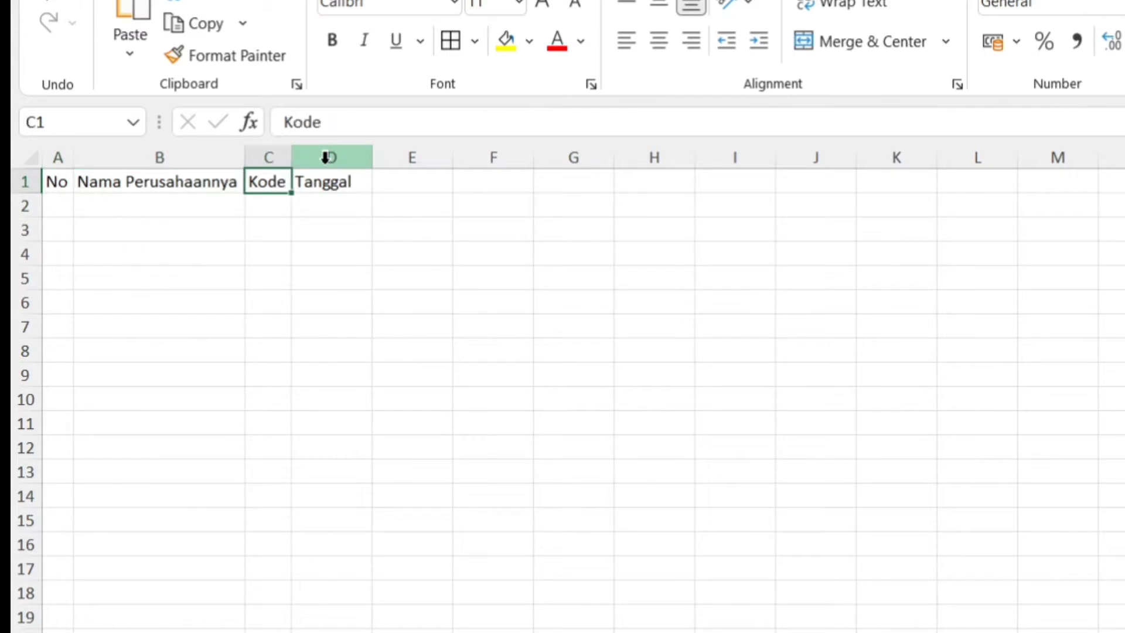
pyautogui.press('Left')
pyautogui.press('Left')
pyautogui.hotkey('shift', 'Right')
pyautogui.hotkey('shift', 'Right')
pyautogui.hotkey('shift', 'Right')
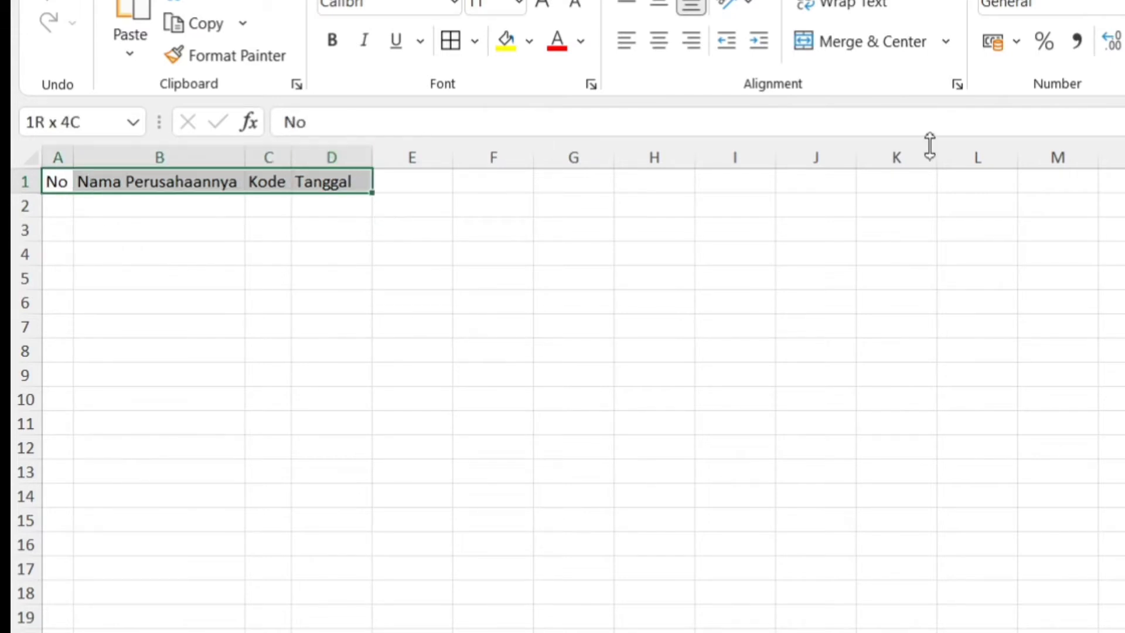
pyautogui.hotkey('ctrl', 'shift', '+')
pyautogui.press('Return')
# Enter the group heading Sebelum Covid in D1 above the Tanggal header.
pyautogui.press('Right')
pyautogui.press('Right')
pyautogui.press('Right')
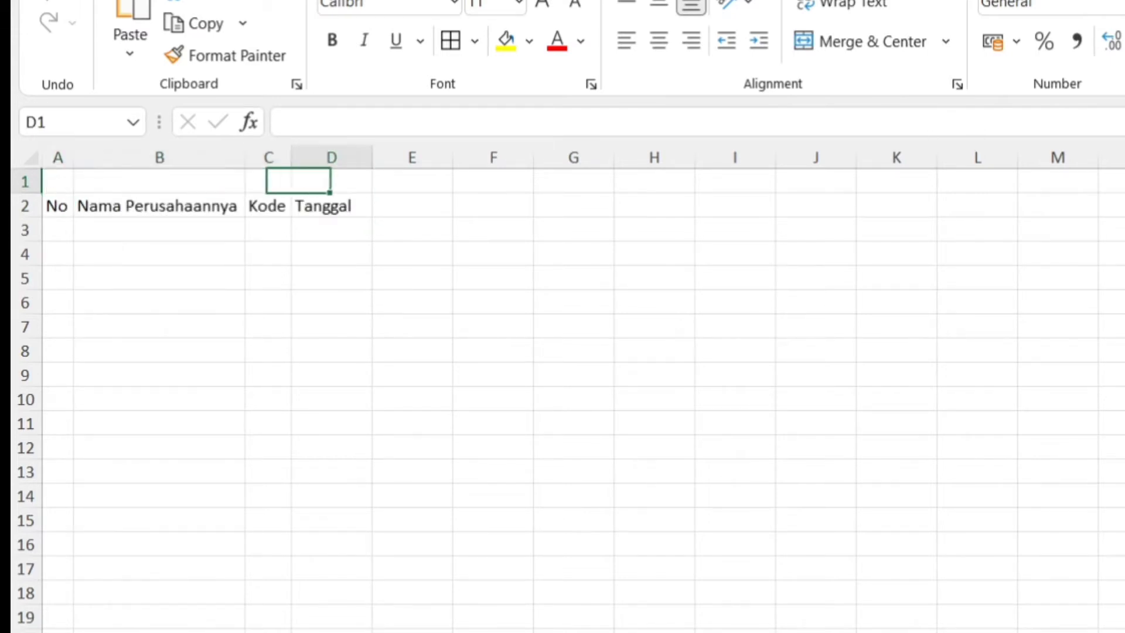
pyautogui.write('Se')
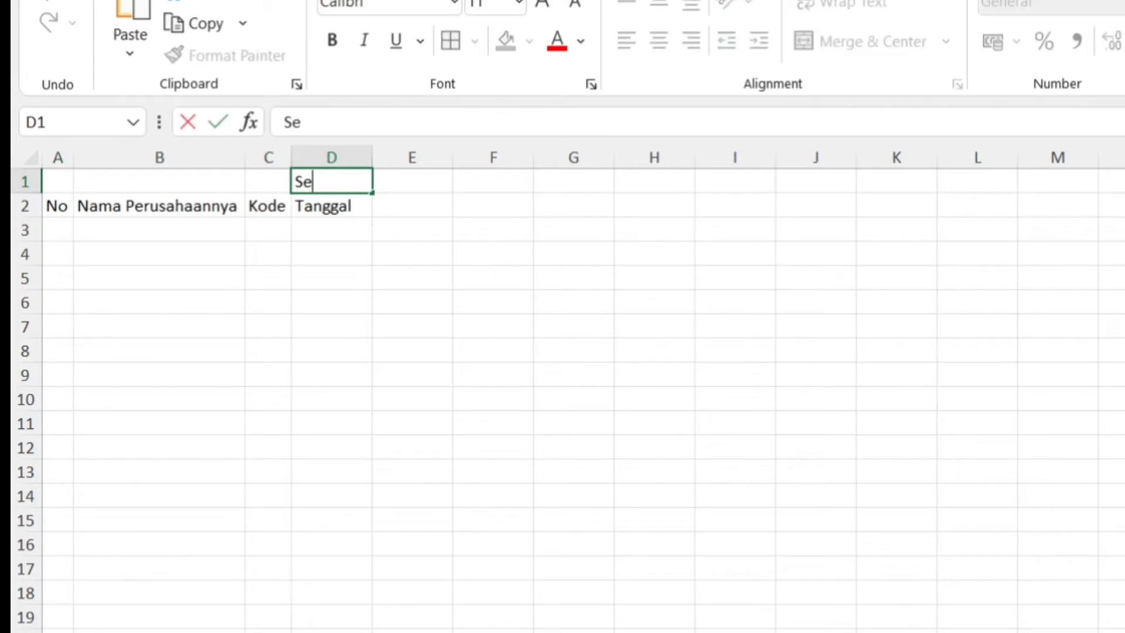
pyautogui.write('belum V')
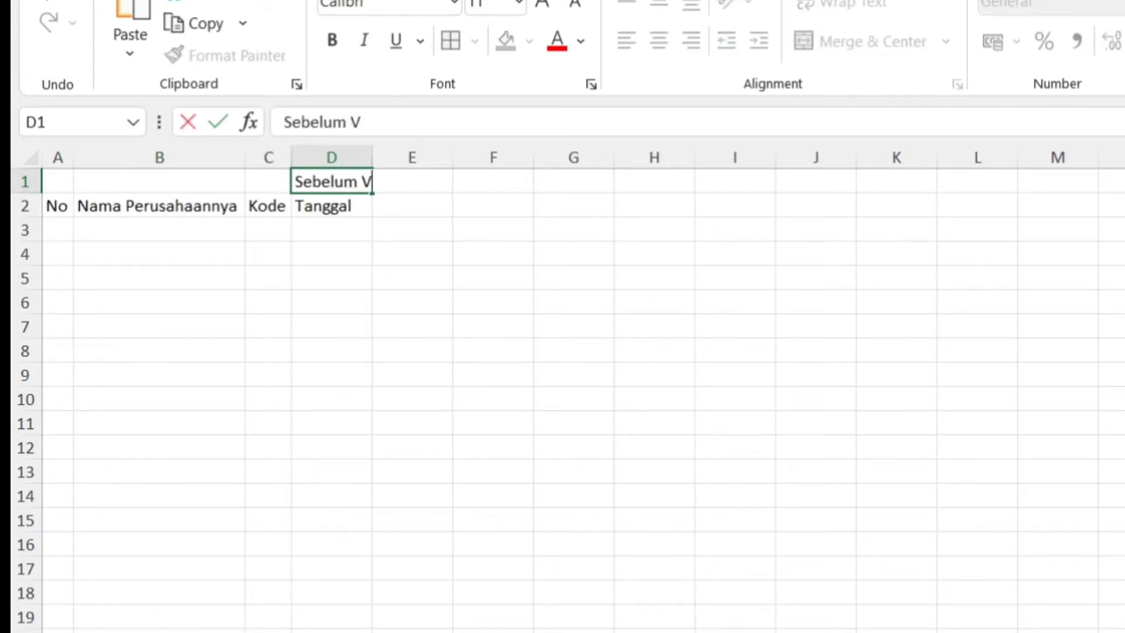
pyautogui.press('BackSpace')
pyautogui.write('Covid')
pyautogui.press('Return')
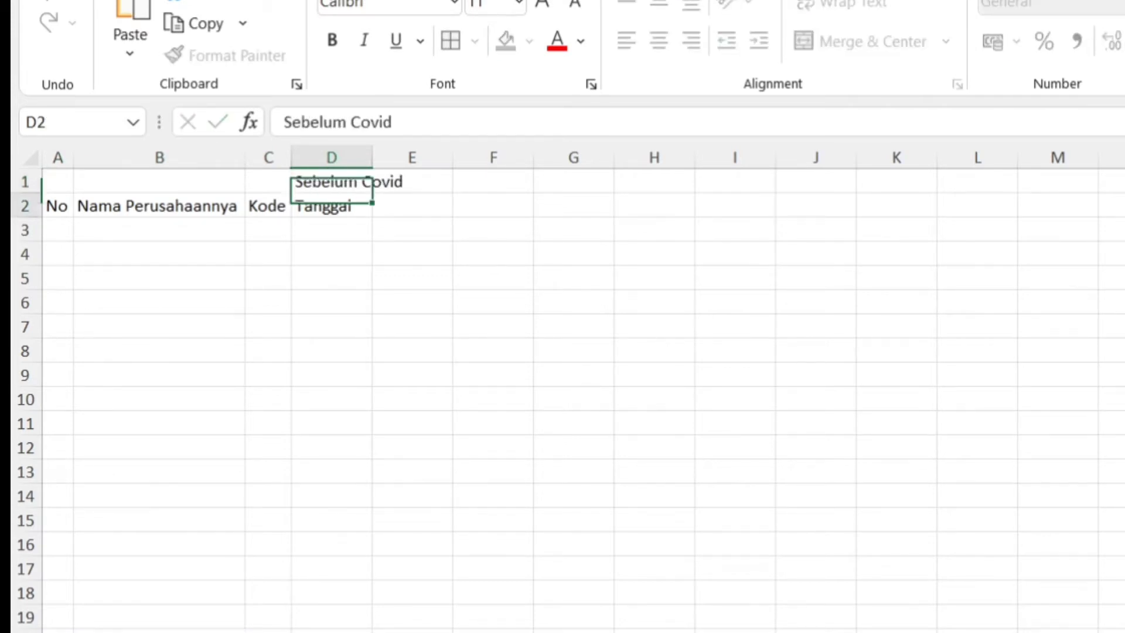
# Merge and center the Sebelum Covid heading across D1:E1.
pyautogui.press('Up')
pyautogui.hotkey('shift', 'Right')
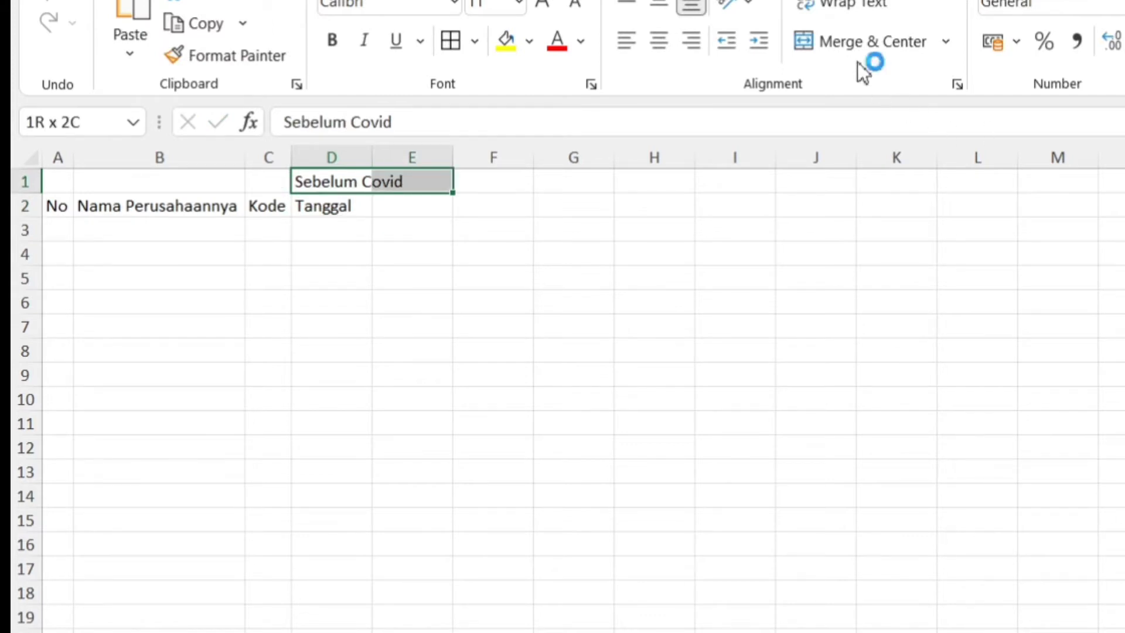
pyautogui.click(847, 47)
pyautogui.press('Right')
pyautogui.press('Down')
pyautogui.press('Left')
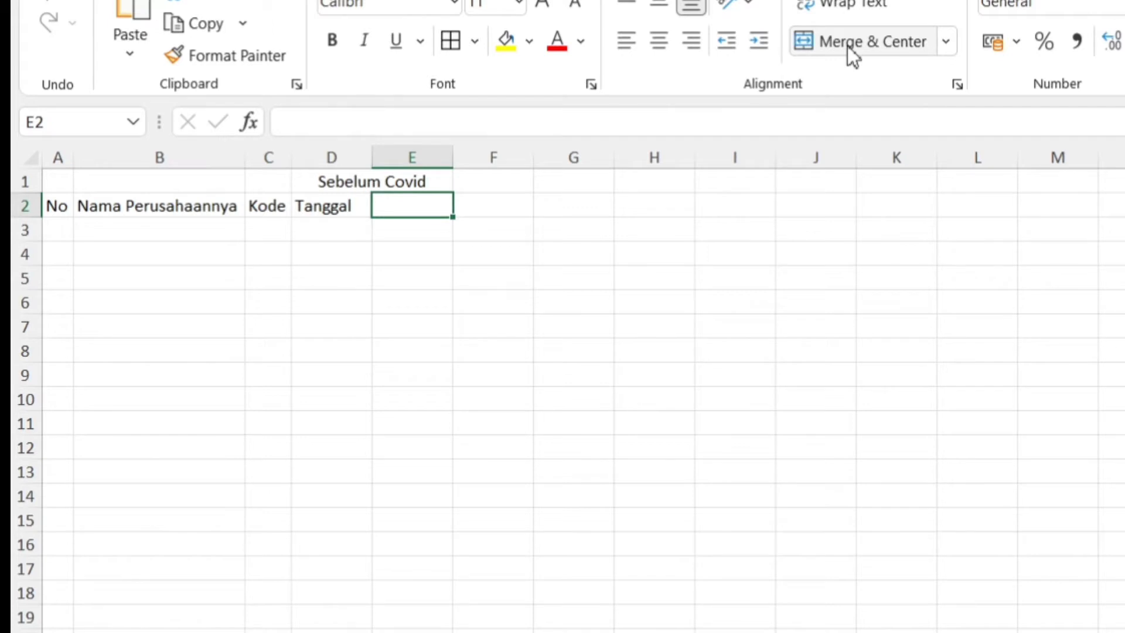
# Enter the group heading Setelah Covid in F1 and merge and center it across F1:G1.
pyautogui.press('Up')
pyautogui.press('Right')
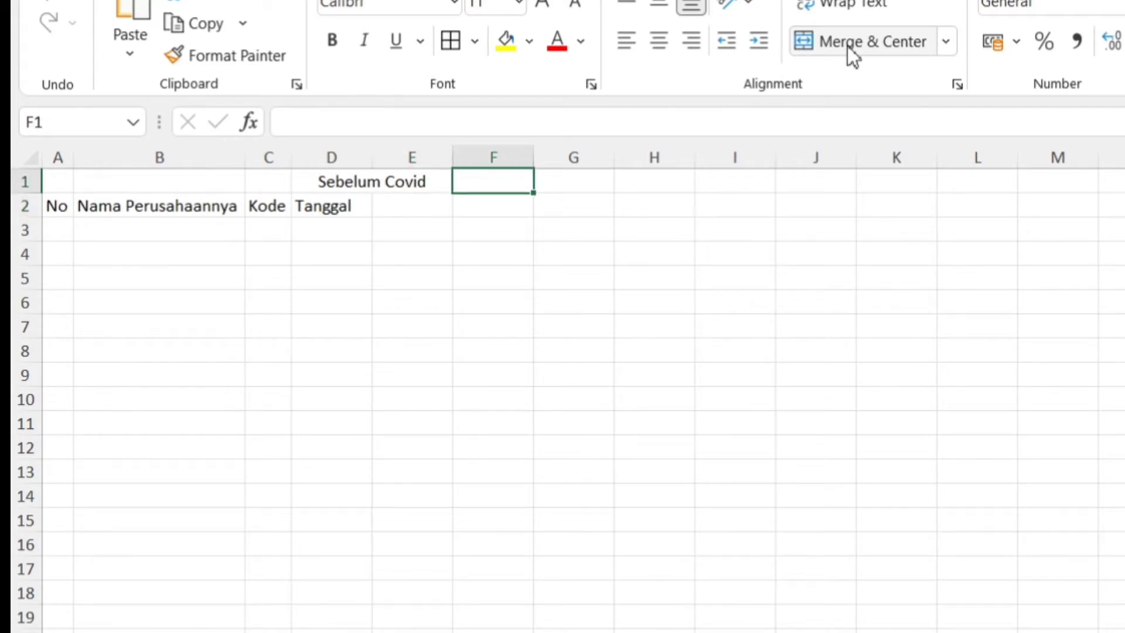
pyautogui.write('Setelah ')
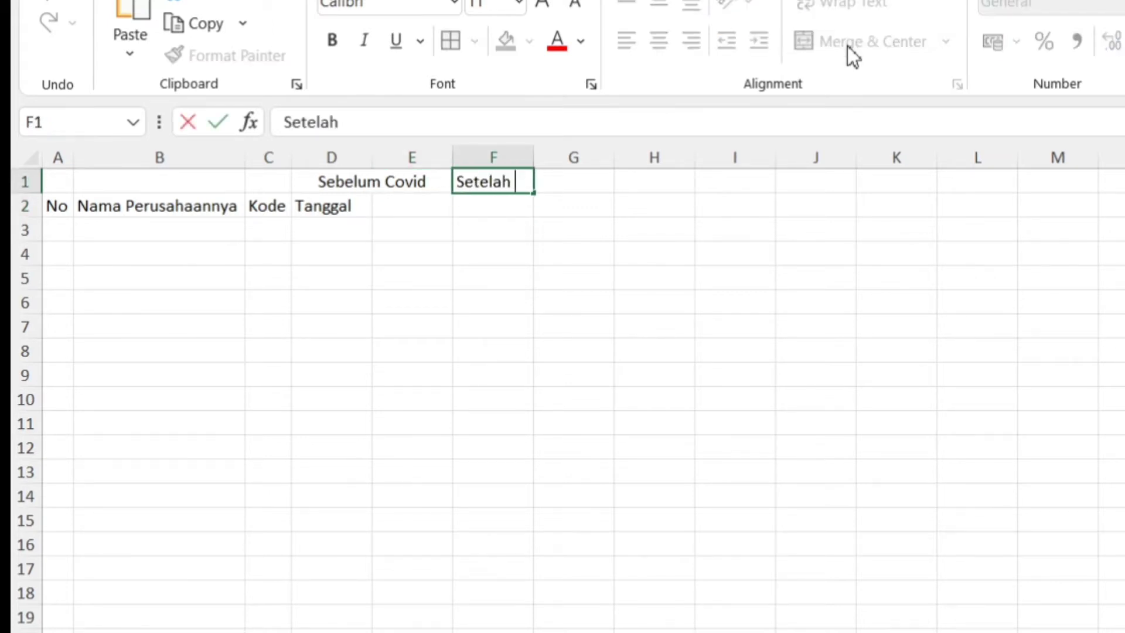
pyautogui.write('Covid')
pyautogui.press('Return')
pyautogui.press('Up')
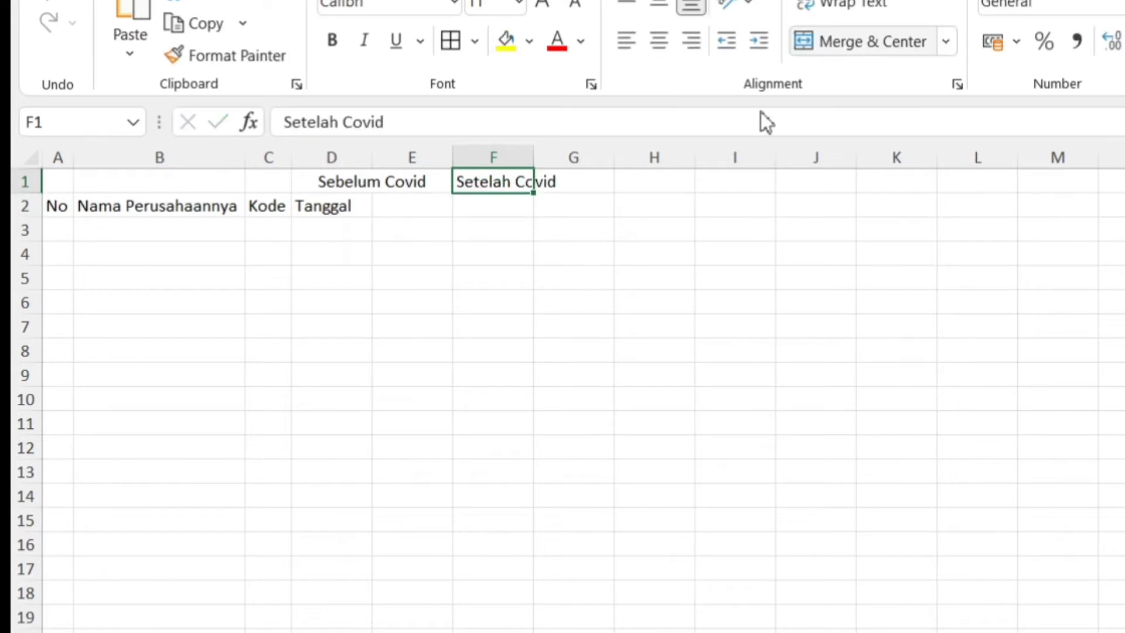
pyautogui.moveTo(533, 184); pyautogui.dragTo(538, 183)
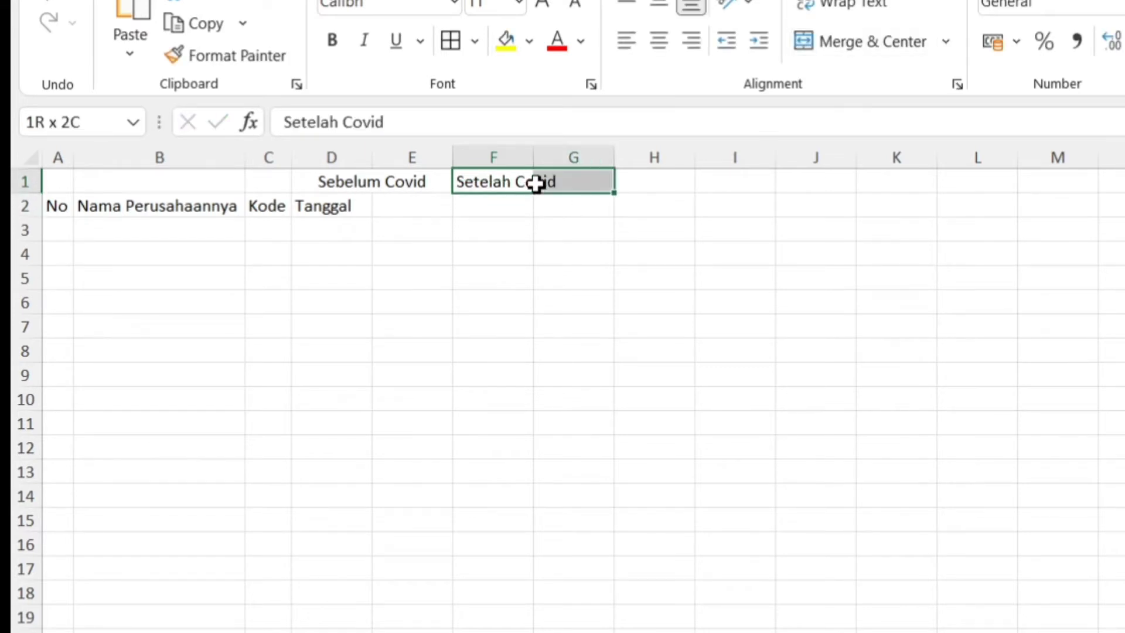
pyautogui.click(881, 34)
# Enter the header Harga Saham in E2 and fit column E to its text.
pyautogui.press('Down')
pyautogui.press('Left')
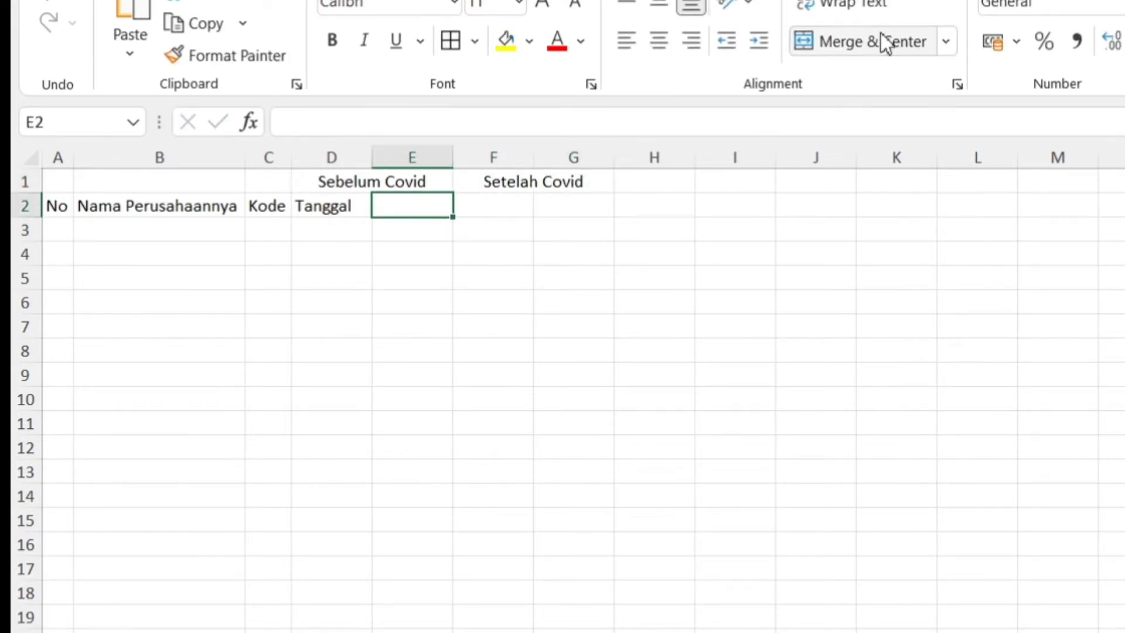
pyautogui.write('Harga Saham')
pyautogui.press('Return')
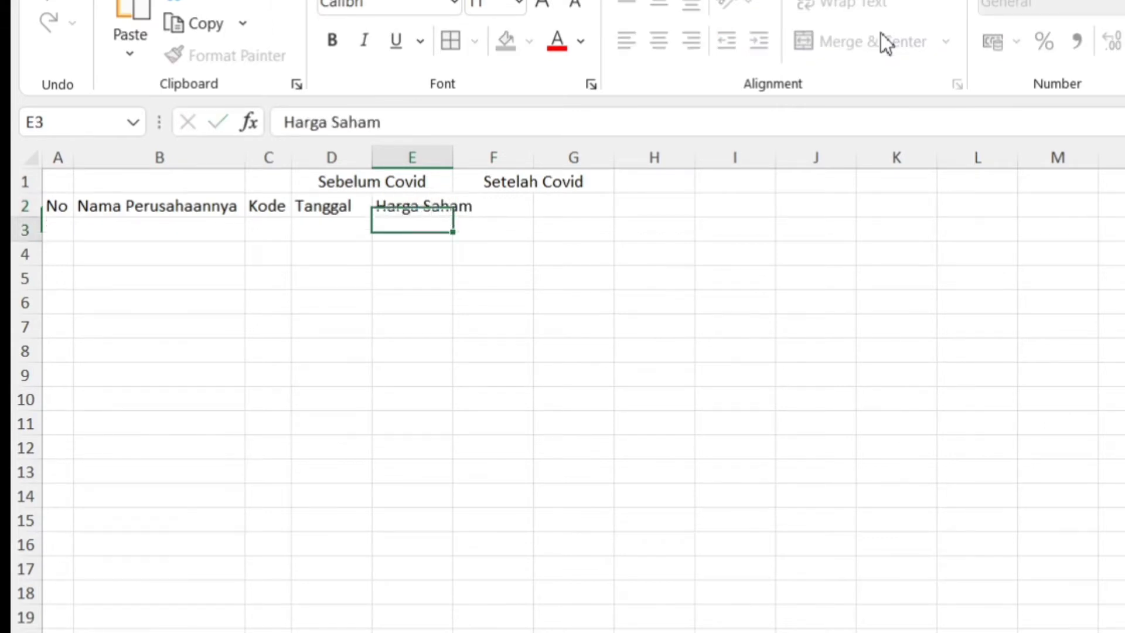
pyautogui.press('Up')
pyautogui.press('Right')
pyautogui.doubleClick(453, 167)
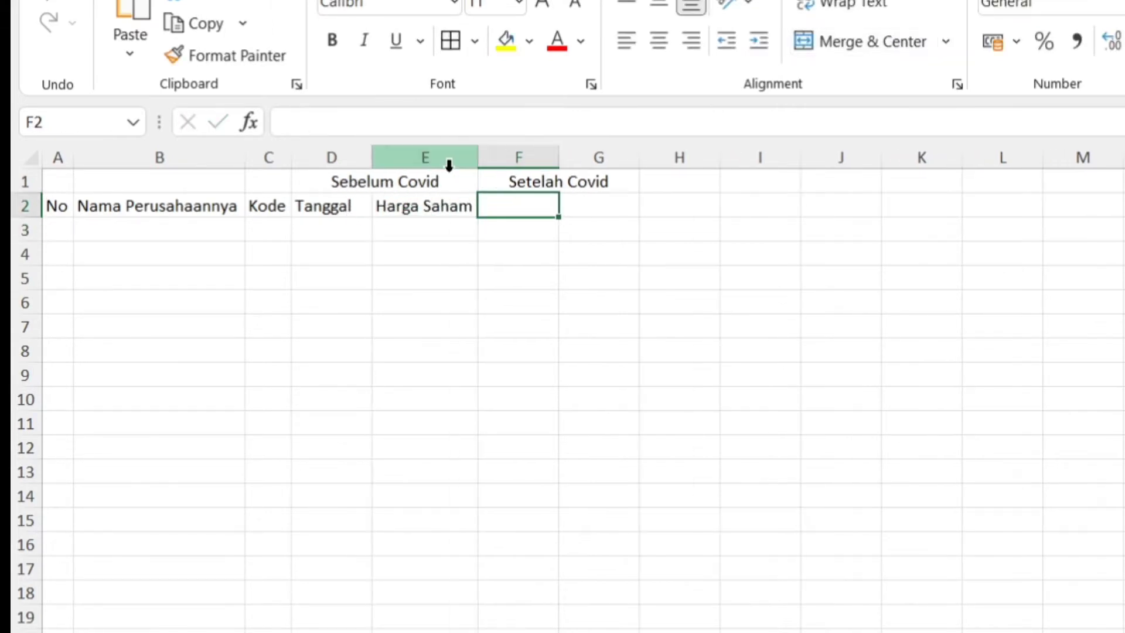
# Copy the Tanggal and Harga Saham headers from D2:E2 to F2:G2 and fit column G to its text.
pyautogui.press('Down')
pyautogui.press('Right')
pyautogui.press('Up')
pyautogui.press('Left')
pyautogui.press('Left')
pyautogui.press('Left')
pyautogui.hotkey('shift', 'Right')
pyautogui.hotkey('ctrl', 'c')
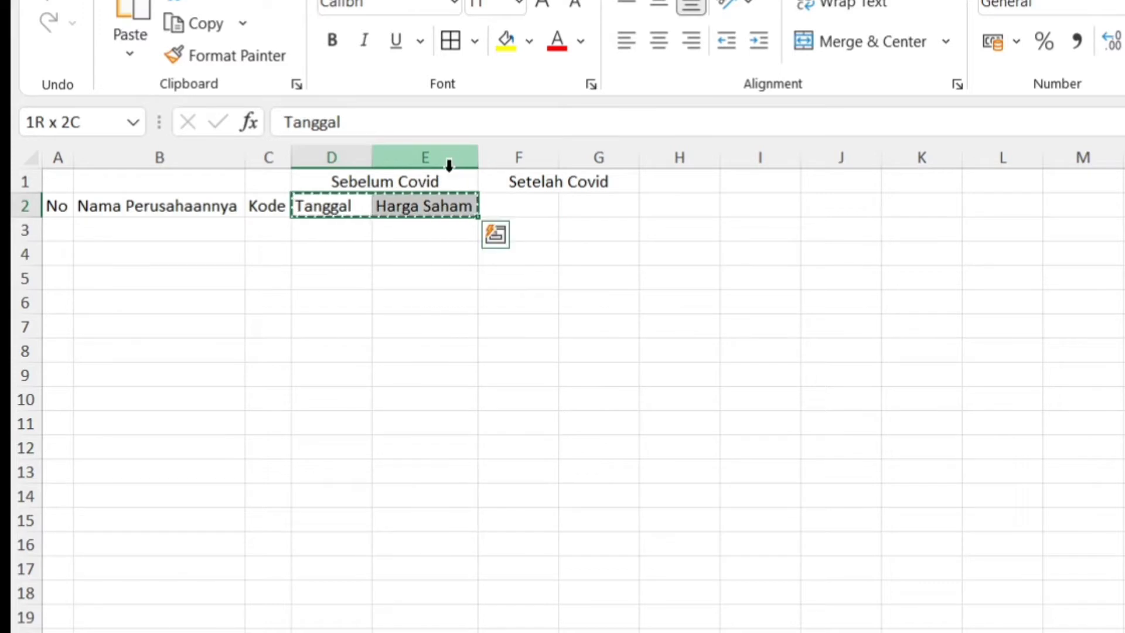
pyautogui.press('Right')
pyautogui.press('Right')
pyautogui.hotkey('ctrl', 'v')
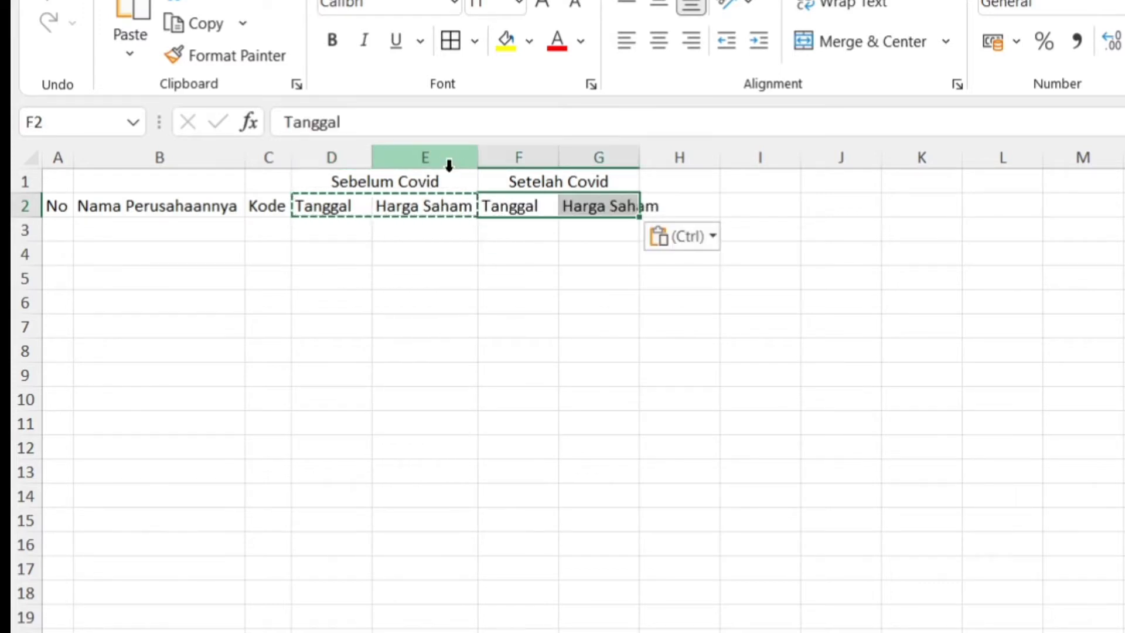
pyautogui.doubleClick(641, 157)
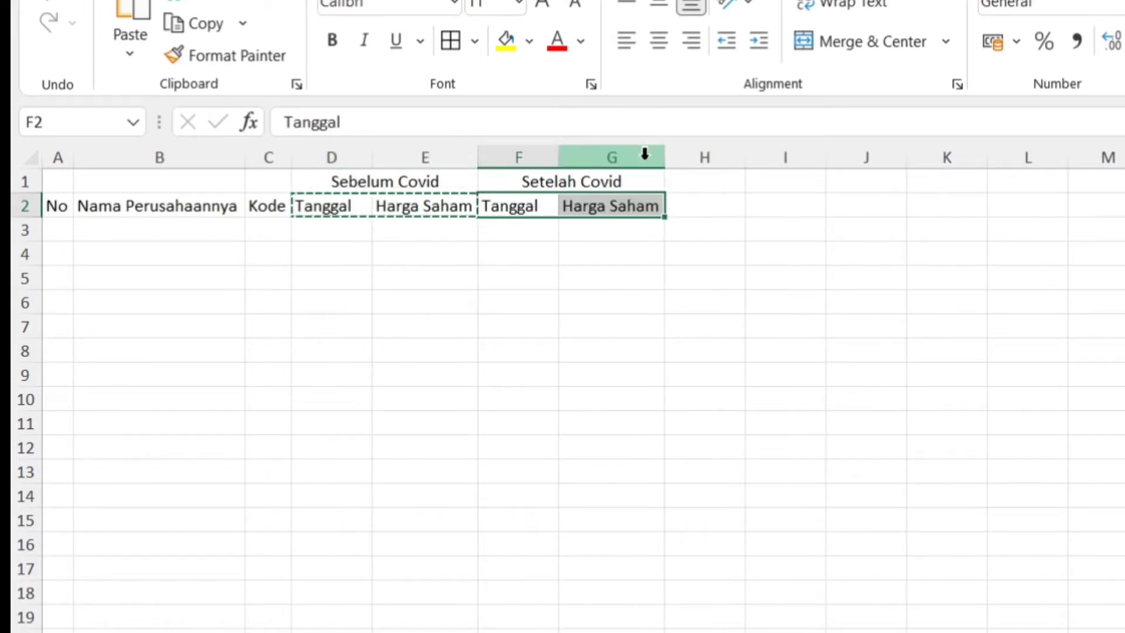
# Merge and center the No header across A1:A2.
pyautogui.press('Left')
pyautogui.press('Left')
pyautogui.press('Left')
pyautogui.press('Left')
pyautogui.press('Left')
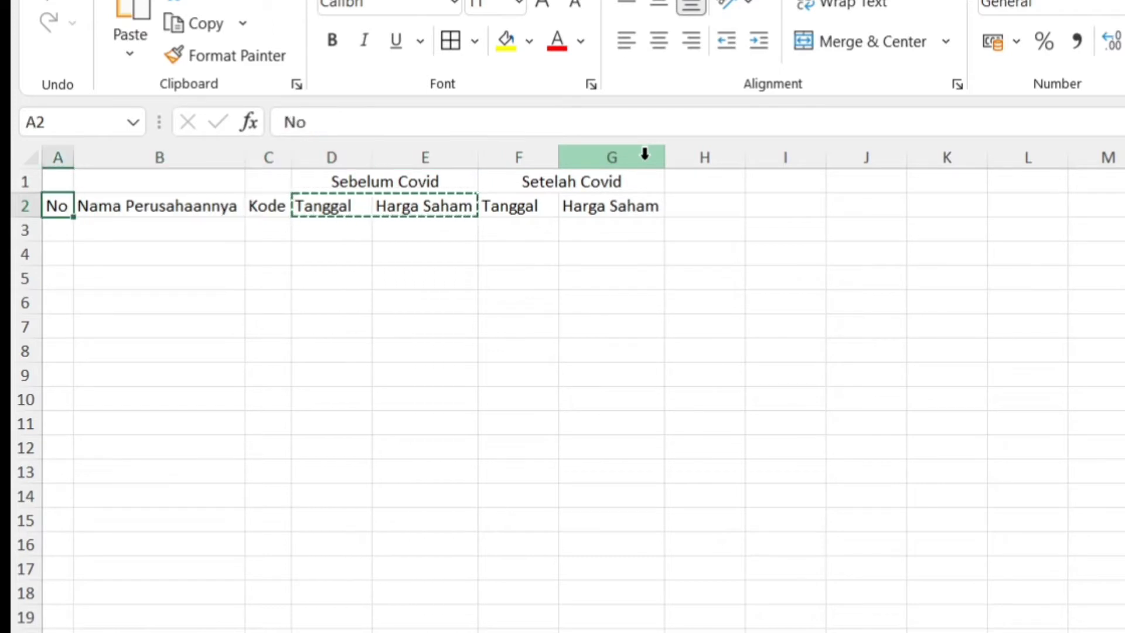
pyautogui.press('Up')
pyautogui.hotkey('shift', 'Down')
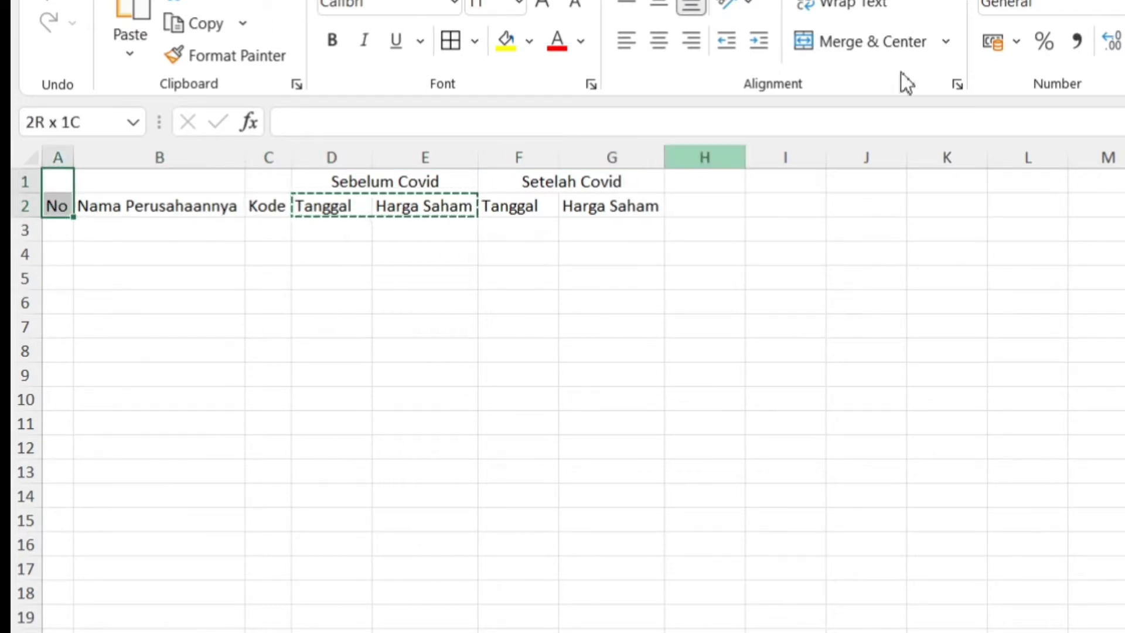
pyautogui.click(859, 46)
# Merge and center the Nama Perusahaannya header across B1:B2.
pyautogui.press('Right')
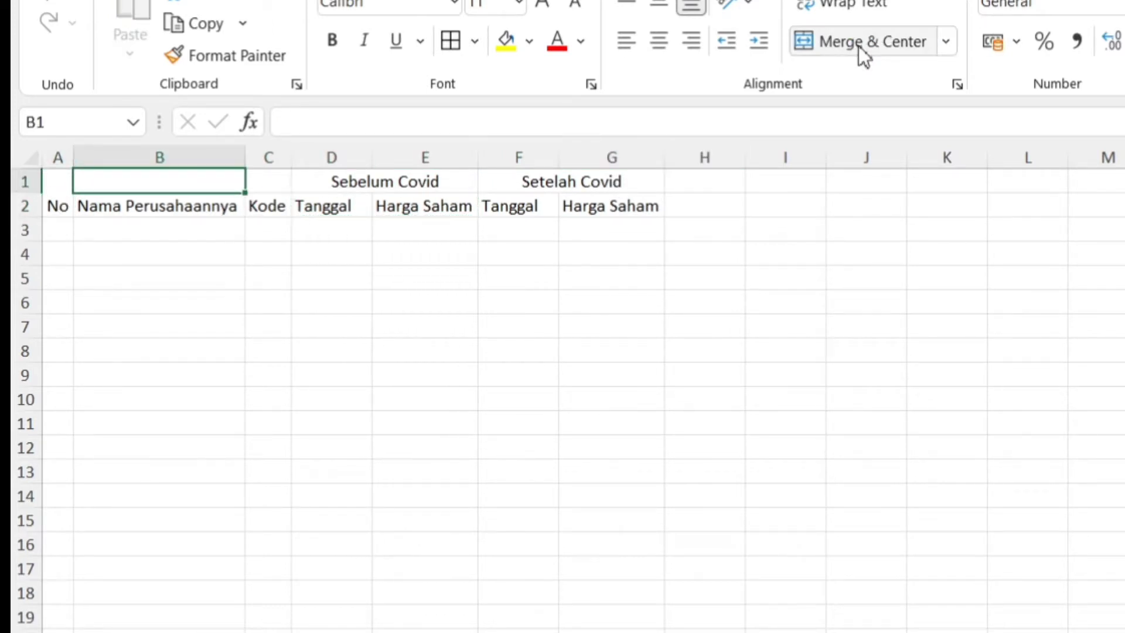
pyautogui.press('Down')
pyautogui.press('Left')
pyautogui.press('Right')
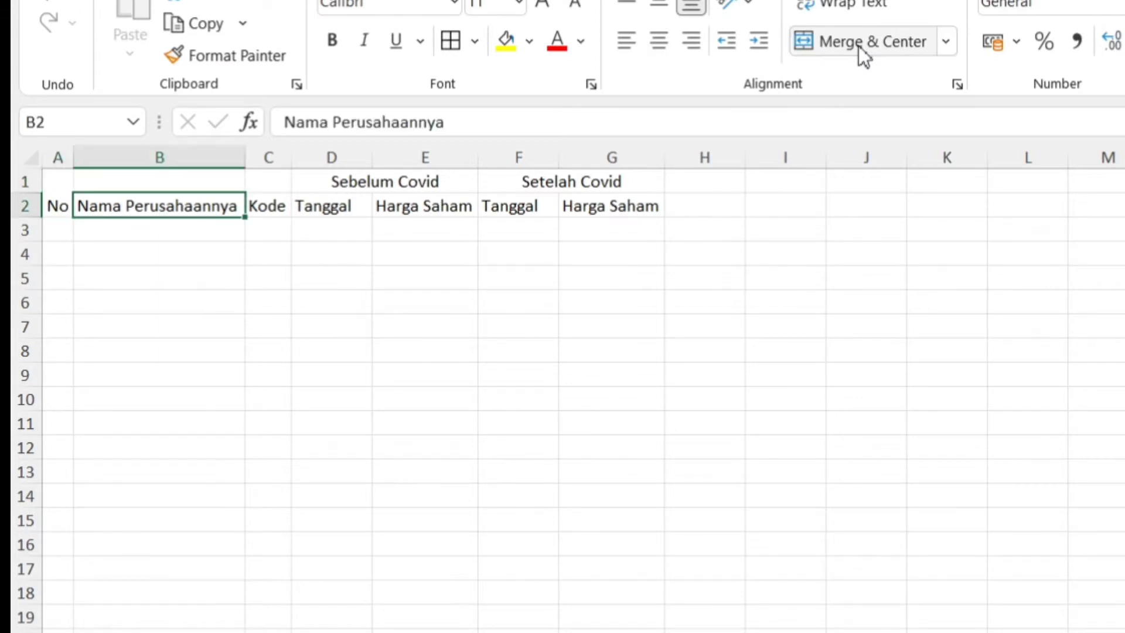
pyautogui.hotkey('shift', 'Right')
pyautogui.hotkey('shift', 'Right')
pyautogui.hotkey('shift', 'Right')
pyautogui.hotkey('shift', 'Right')
pyautogui.hotkey('shift', 'Right')
pyautogui.hotkey('ctrl', 'Down')
pyautogui.press('Up')
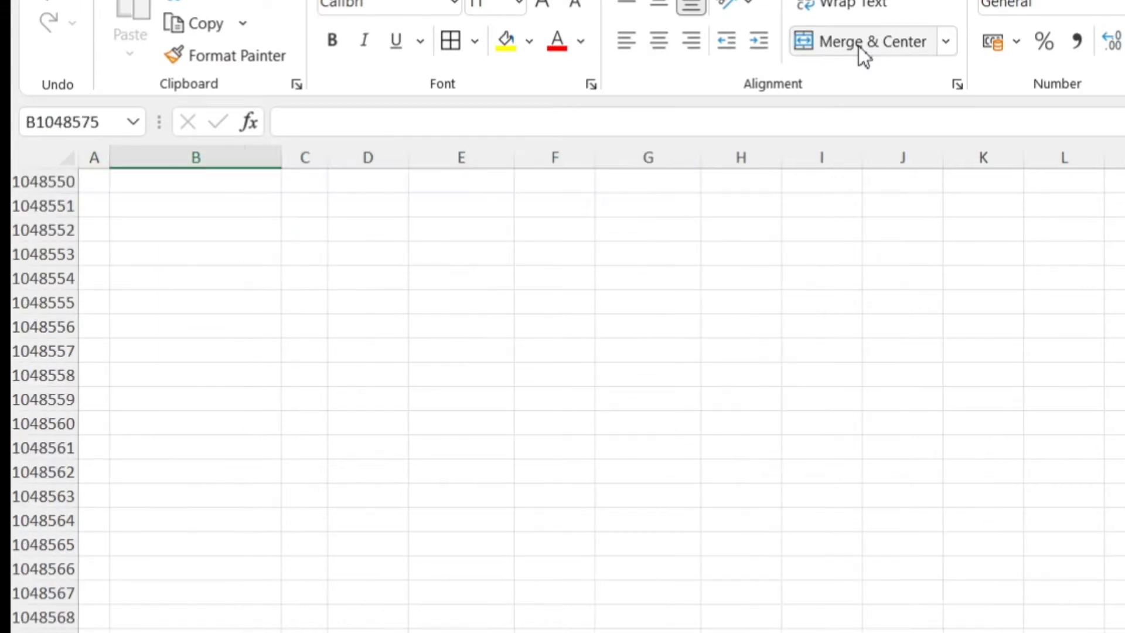
pyautogui.hotkey('ctrl', 'Up')
pyautogui.press('Up')
pyautogui.hotkey('shift', 'Down')
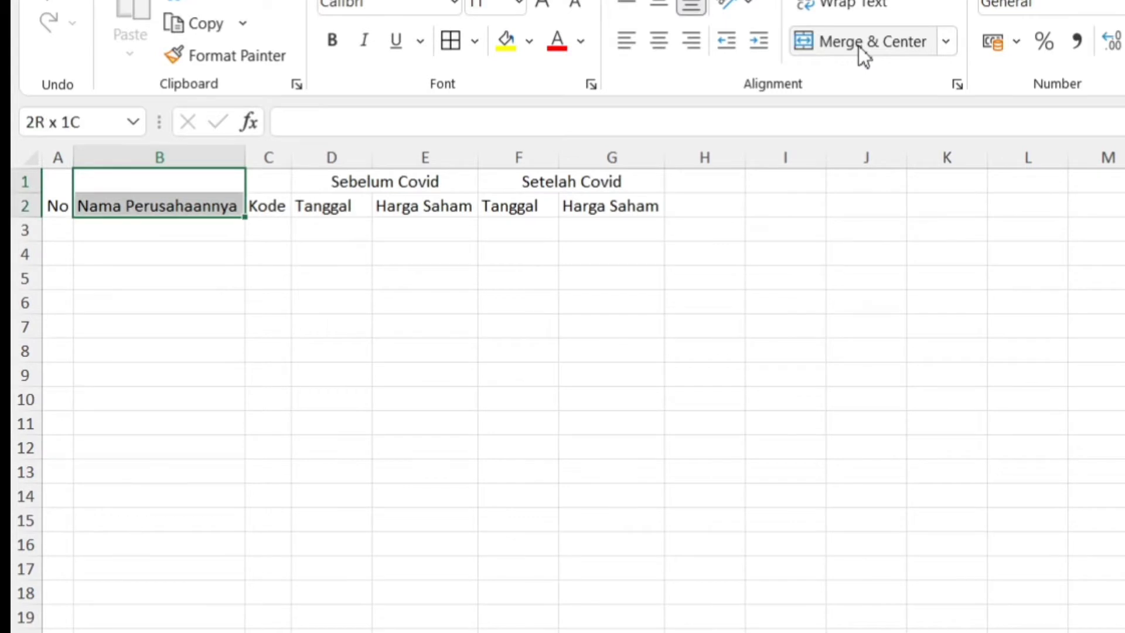
pyautogui.click(859, 46)
# Merge and center the Kode header across C1:C2.
pyautogui.press('Right')
pyautogui.hotkey('shift', 'Right')
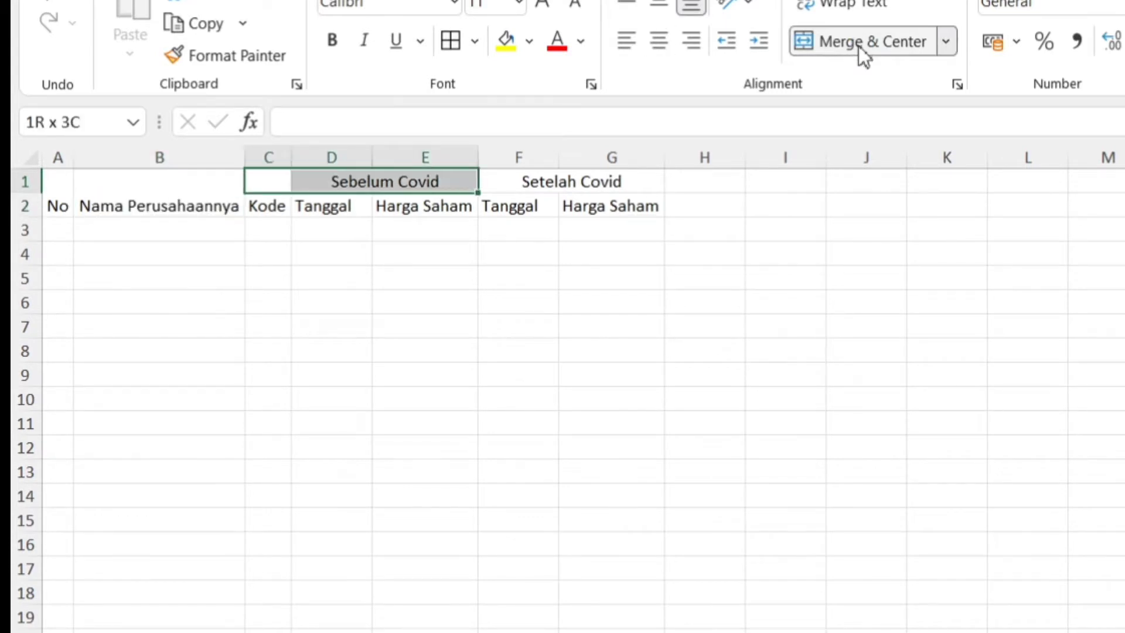
pyautogui.press('Left')
pyautogui.press('Right')
pyautogui.hotkey('shift', 'Down')
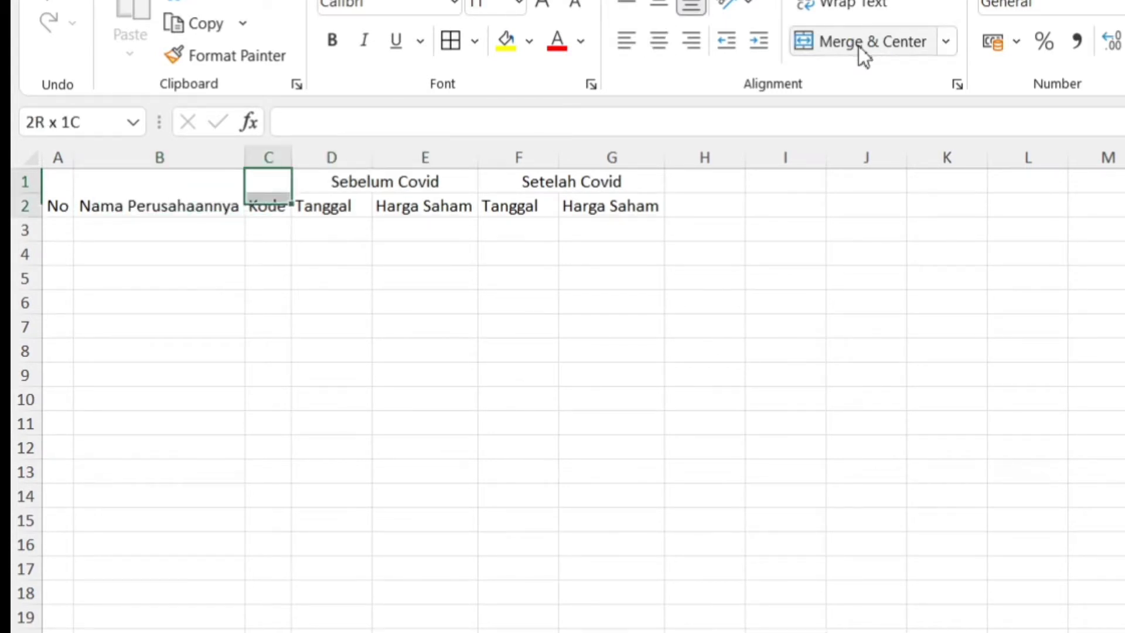
pyautogui.click(860, 47)
# Enter the header X in I2 and the header Y in J2.
pyautogui.press('Right')
pyautogui.press('Down')
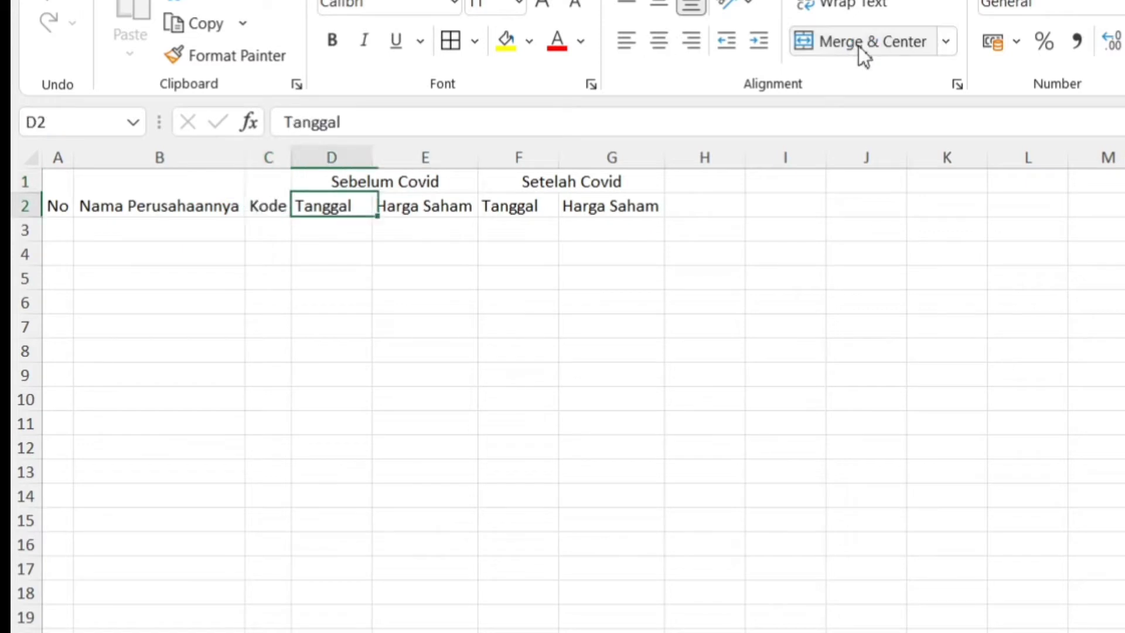
pyautogui.press('Down')
pyautogui.press('Right')
pyautogui.press('Right')
pyautogui.press('Right')
pyautogui.press('Right')
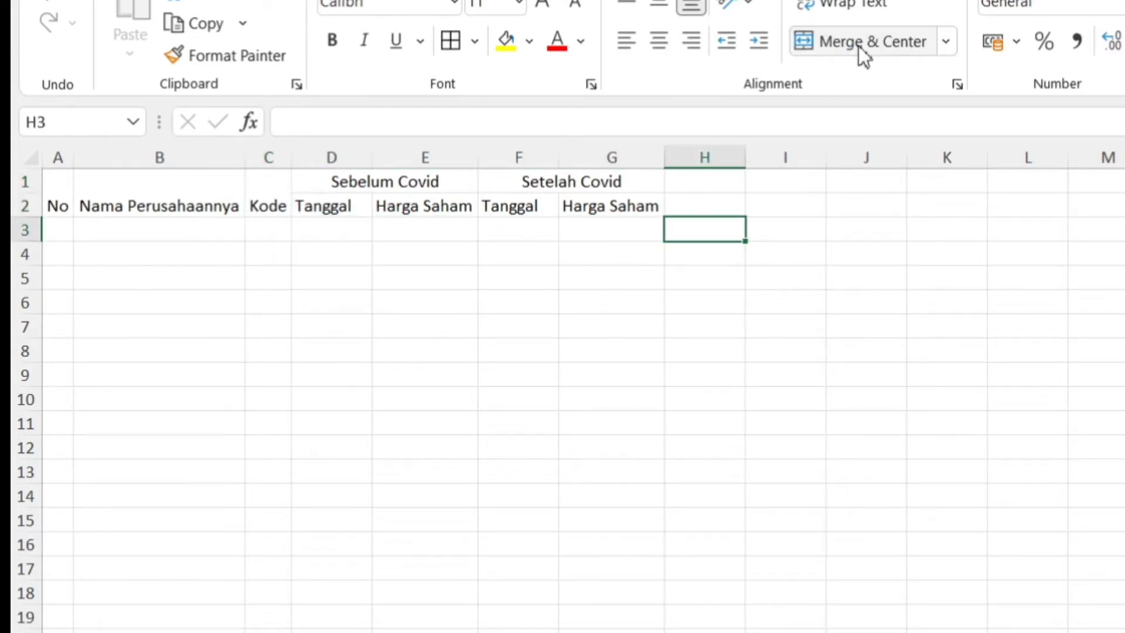
pyautogui.press('Up')
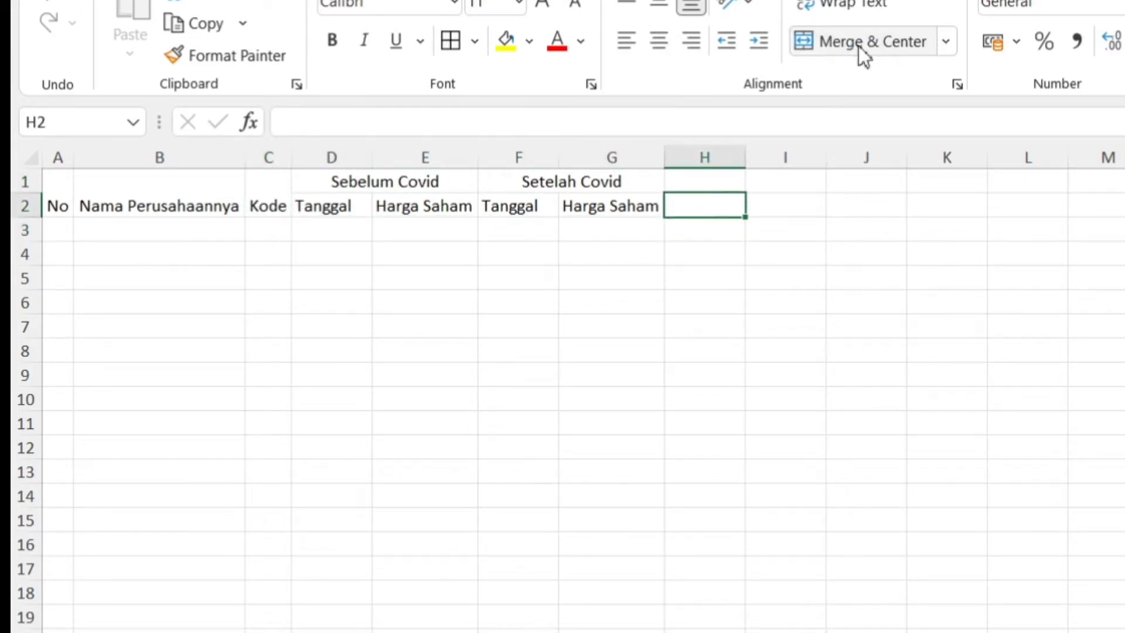
pyautogui.press('Right')
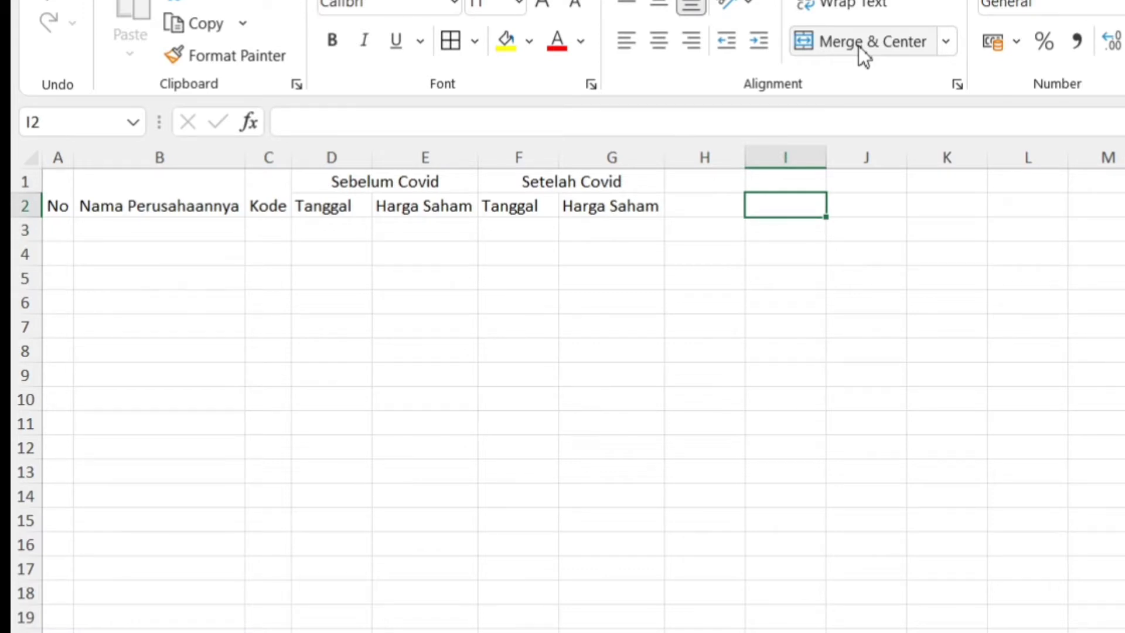
pyautogui.write('X')
pyautogui.press('Right')
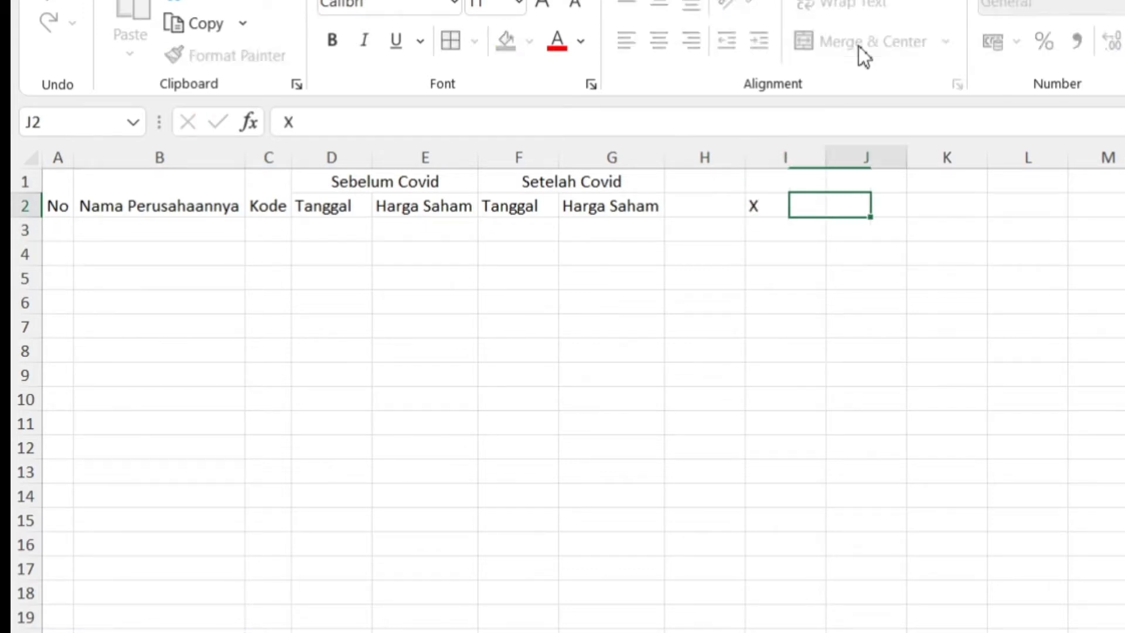
pyautogui.write('Y')
# Merge and center the X header across I1:I2 and the Y header across J1:J2.
pyautogui.press('Left')
pyautogui.hotkey('shift', 'Up')
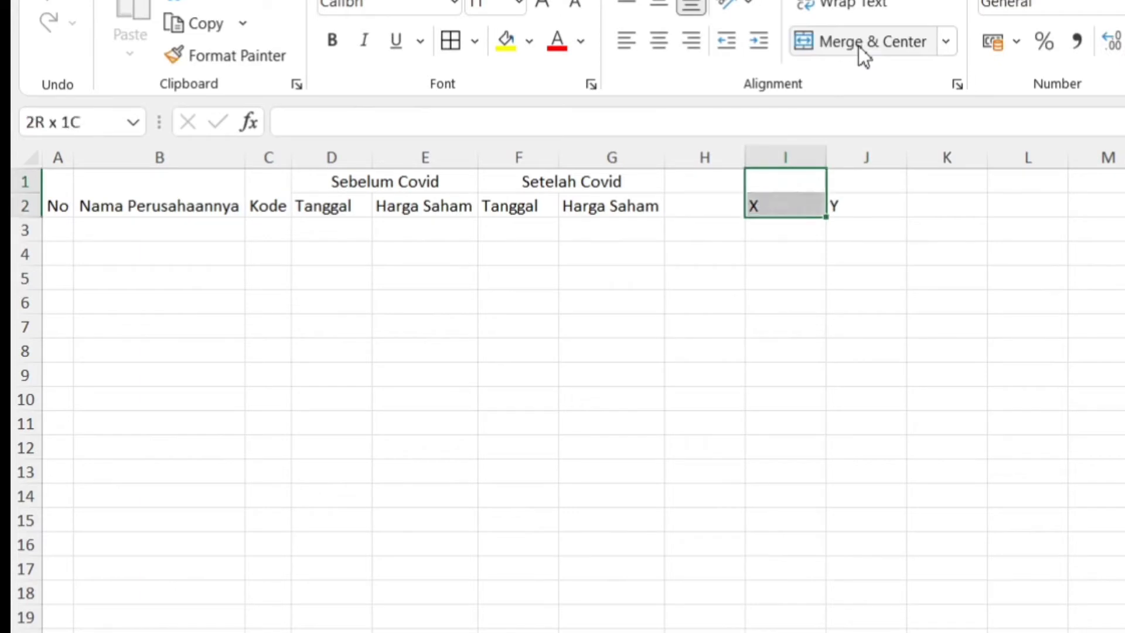
pyautogui.click(859, 45)
pyautogui.hotkey('shift', 'Down')
pyautogui.click(859, 46)
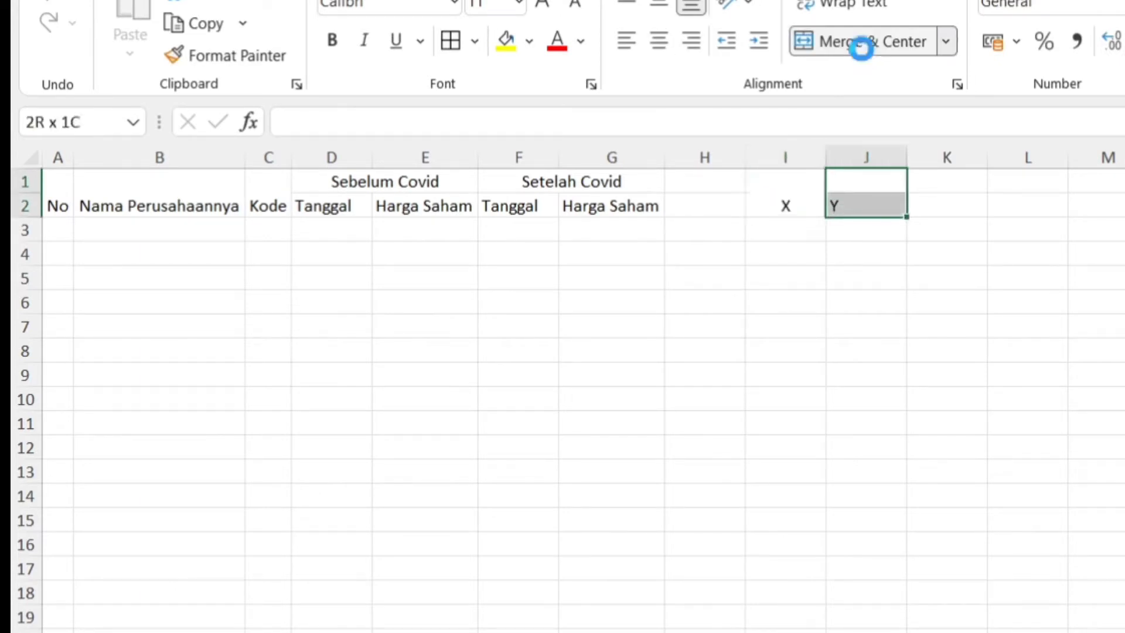
# Align the table headers in A1:G2 vertically to the middle of their cells.
pyautogui.press('Left')
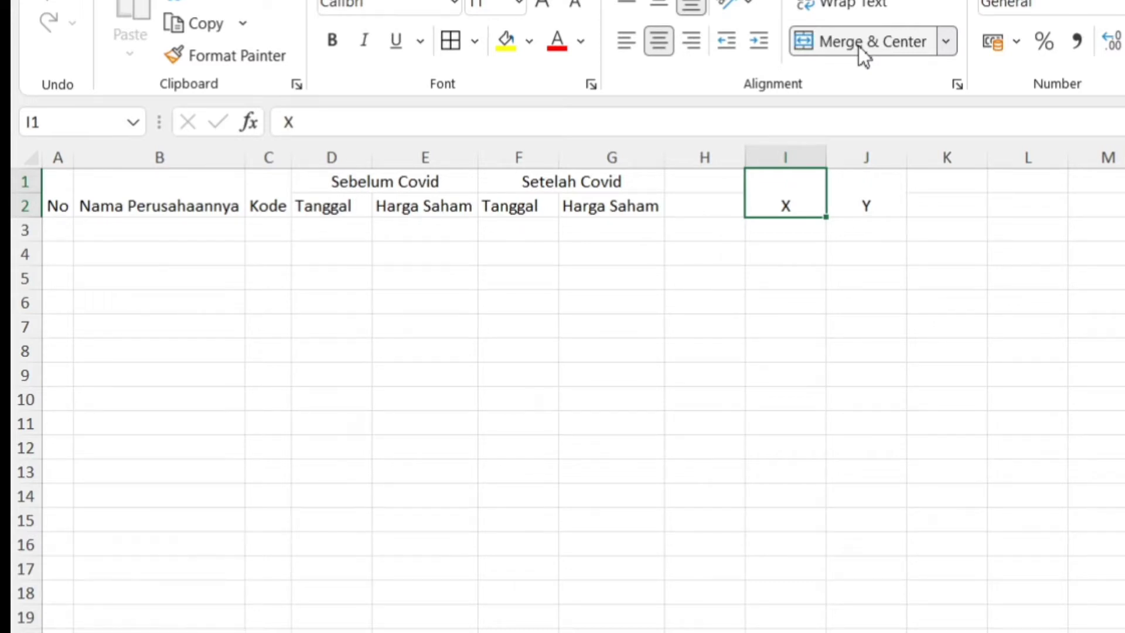
pyautogui.press('Left')
pyautogui.press('Left')
pyautogui.press('Left')
pyautogui.press('Left')
pyautogui.press('Left')
pyautogui.press('Left')
pyautogui.hotkey('shift', 'Right')
pyautogui.hotkey('shift', 'Right')
pyautogui.hotkey('shift', 'Right')
pyautogui.hotkey('shift', 'Right')
pyautogui.hotkey('shift', 'Right')
pyautogui.hotkey('shift', 'Right')
pyautogui.hotkey('shift', 'Right')
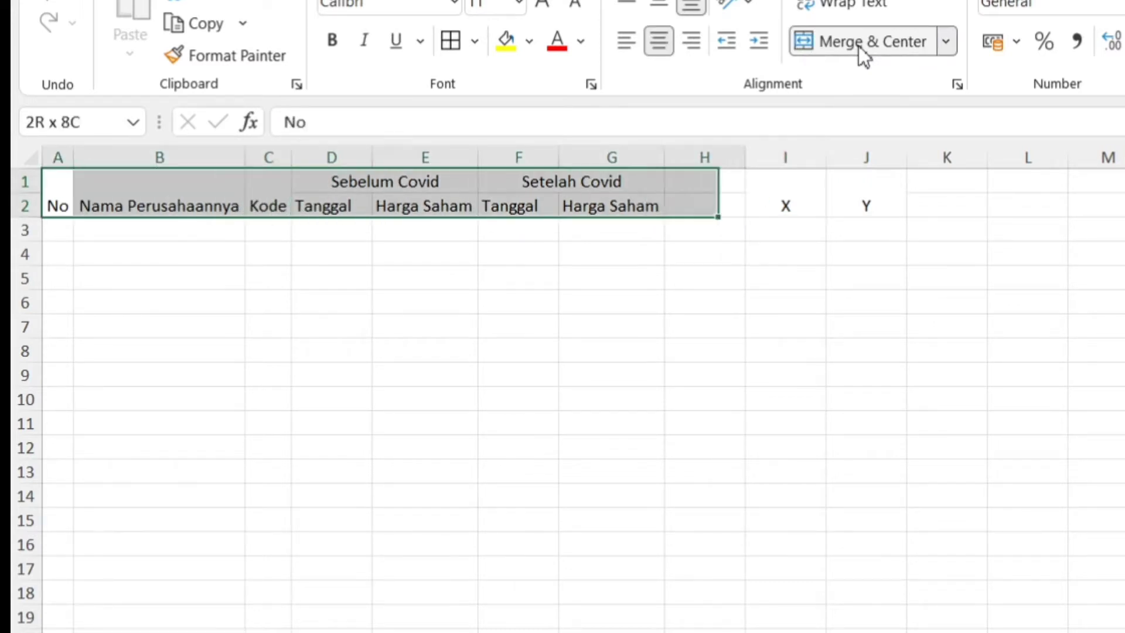
pyautogui.hotkey('shift', 'Left')
pyautogui.click(665, 3)
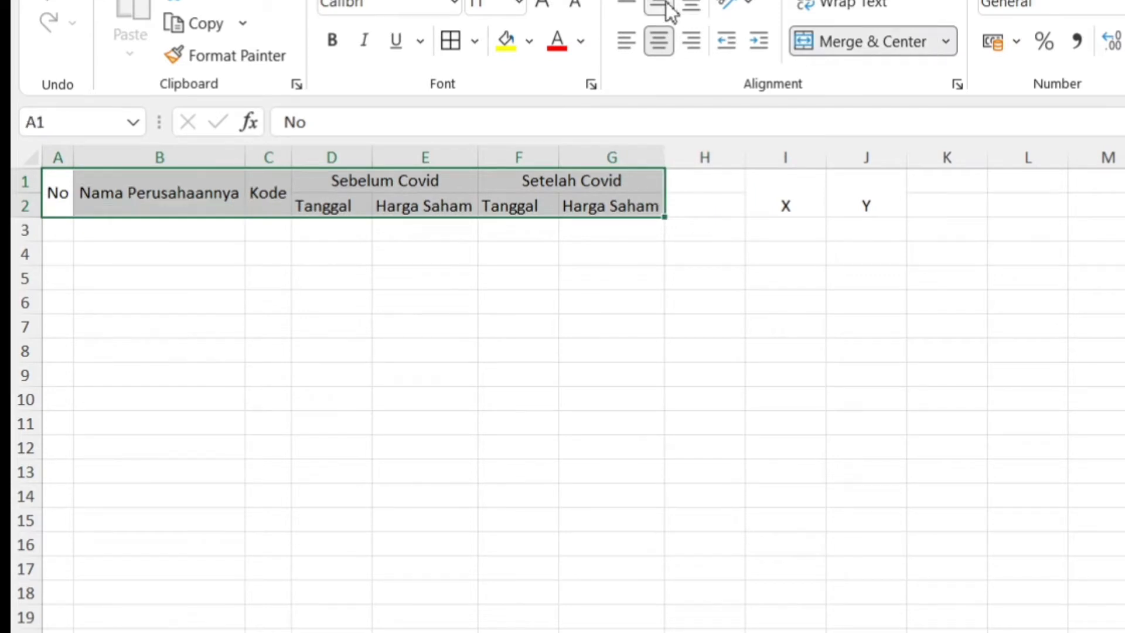
pyautogui.click(390, 346)
pyautogui.press('Up')
pyautogui.hotkey('ctrl', 'Up')
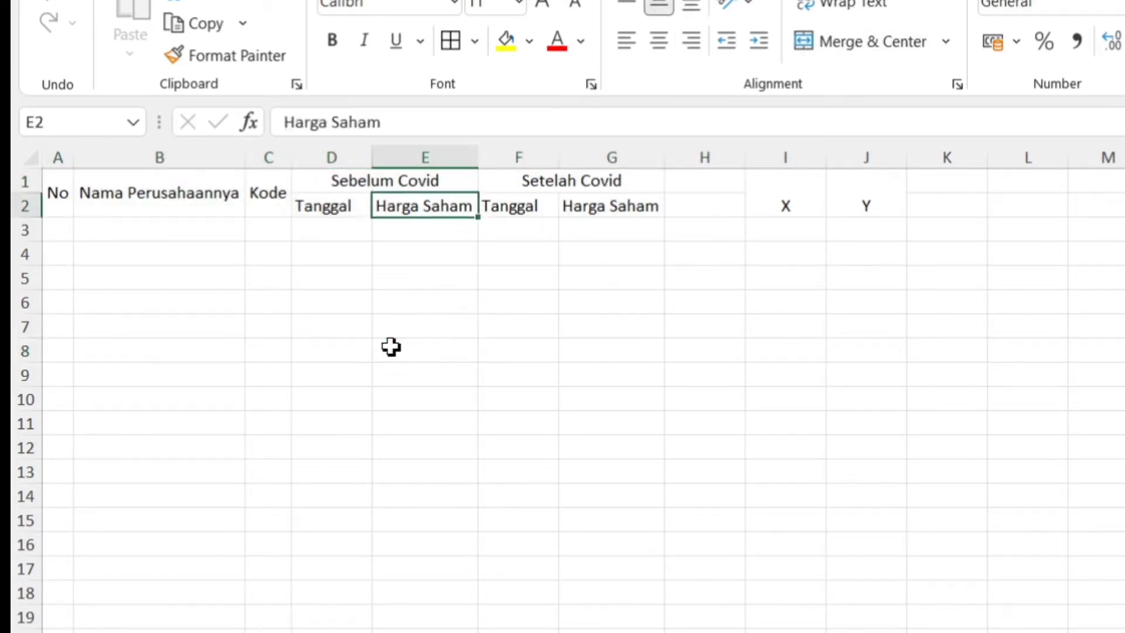
pyautogui.press('Down')
pyautogui.press('Left')
pyautogui.press('Left')
pyautogui.press('Left')
pyautogui.press('Left')
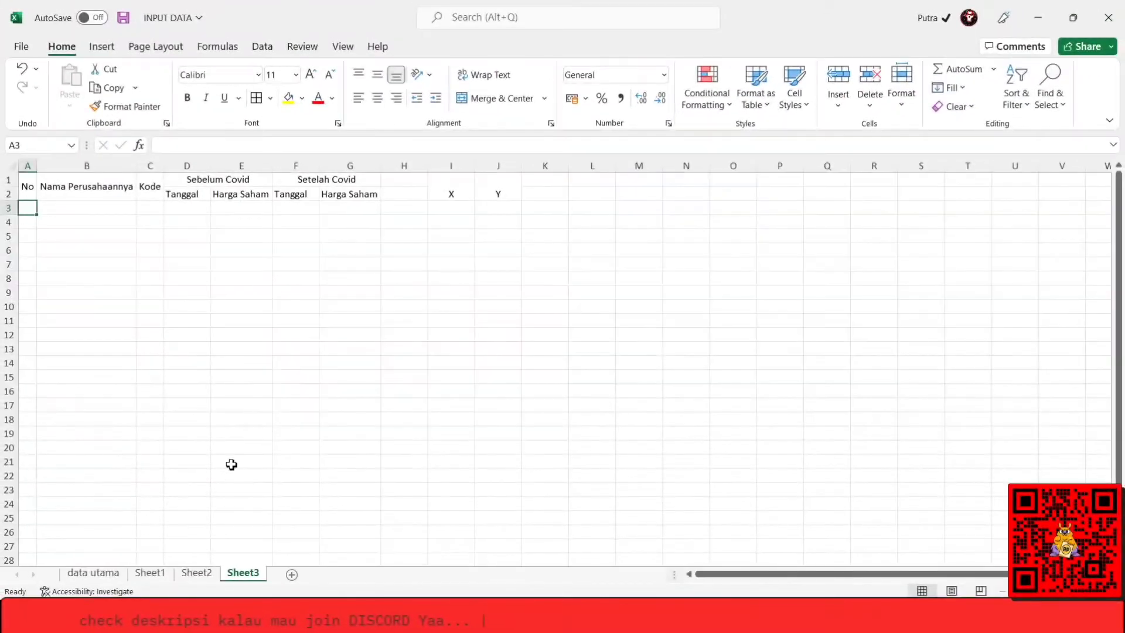
# Copy the stock code AALI of Astra Agro Lestari Tbk from C2 on Sheet2.
pyautogui.click(197, 573)
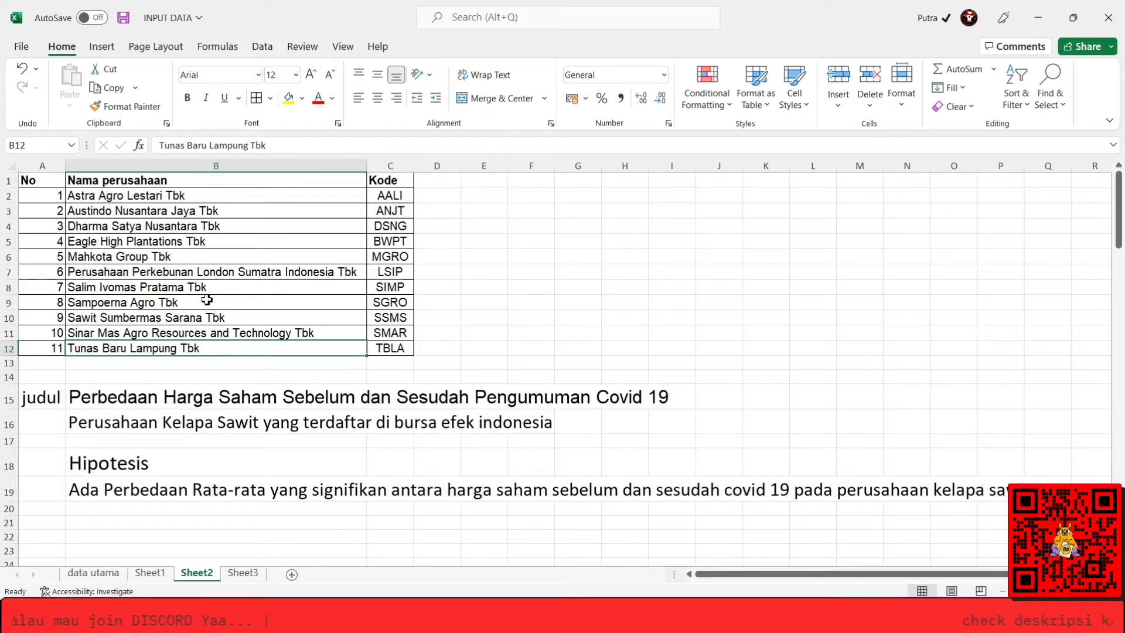
pyautogui.click(102, 203)
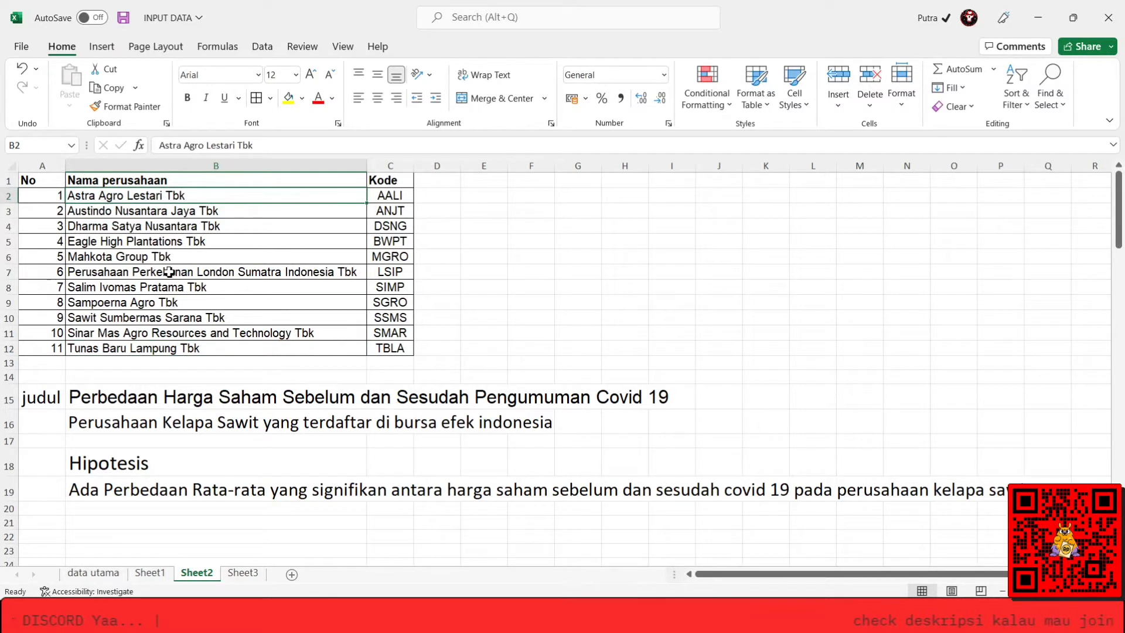
pyautogui.click(379, 193)
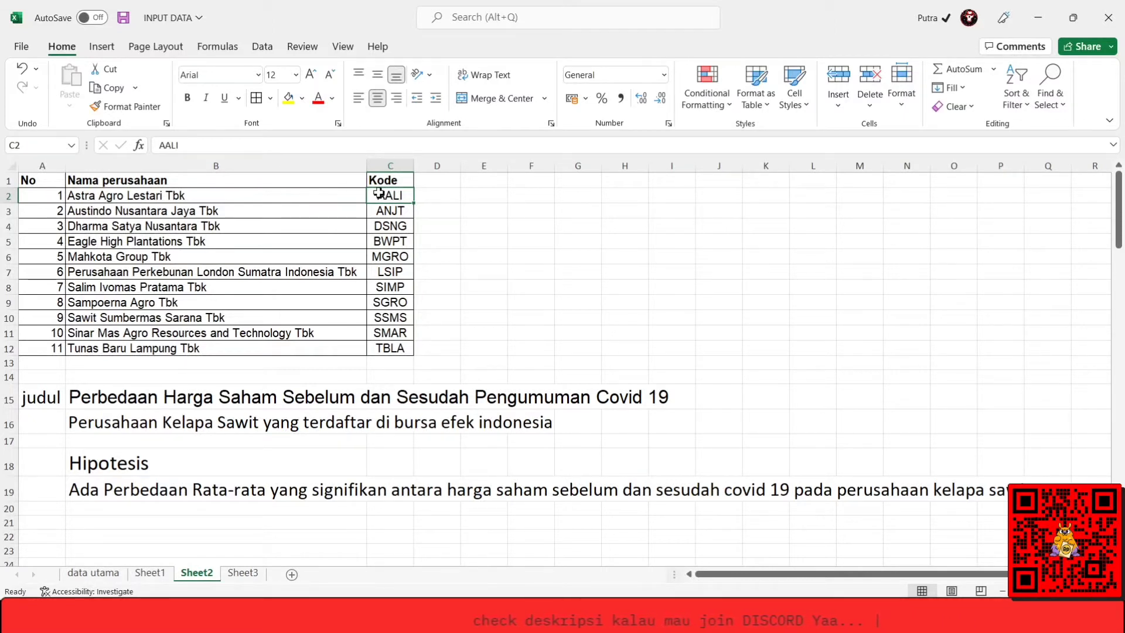
pyautogui.hotkey('ctrl', 'c')
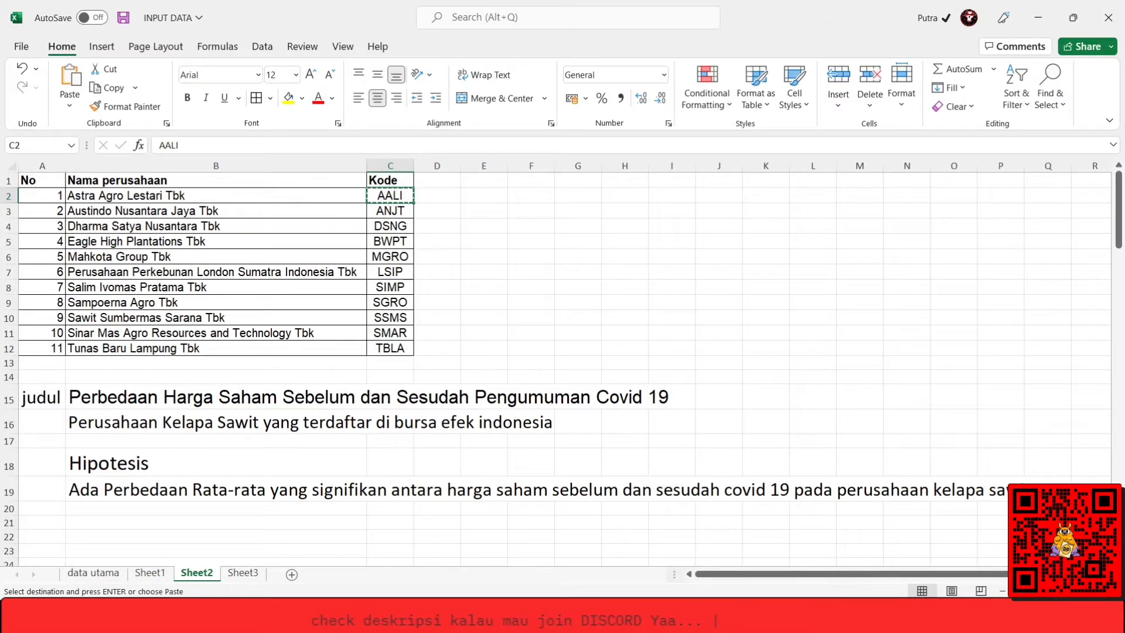
# Switch to Investing.com in Chrome, search for AALI and open the Astra Agro Lestari Tbk stock listed in Jakarta.
pyautogui.moveTo(120, 618)
pyautogui.click(139, 577)
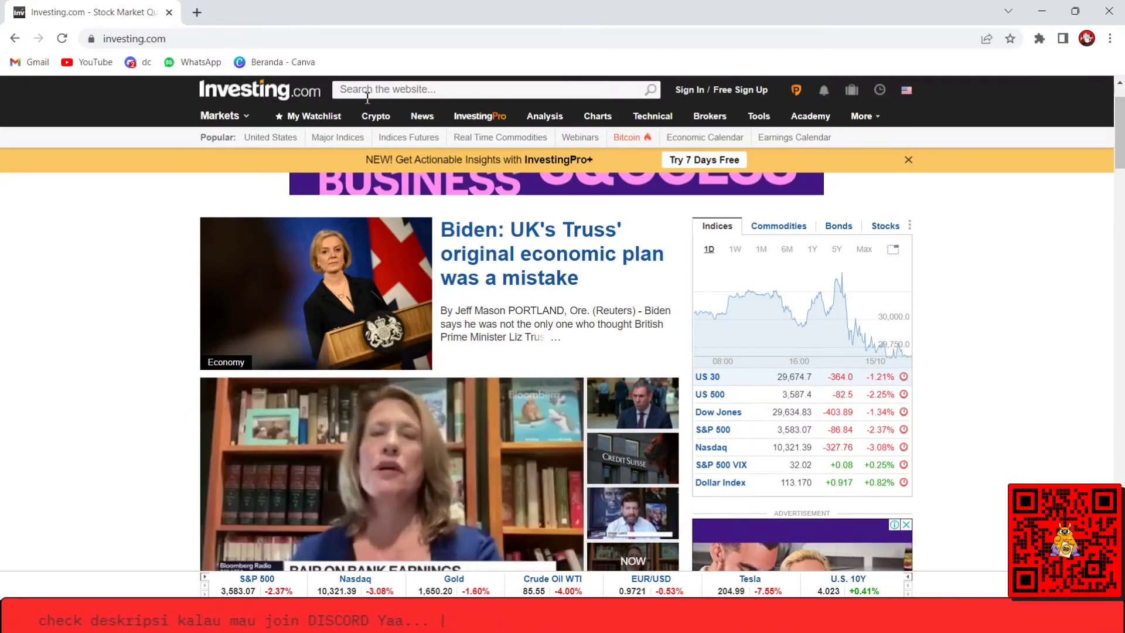
pyautogui.click(368, 94)
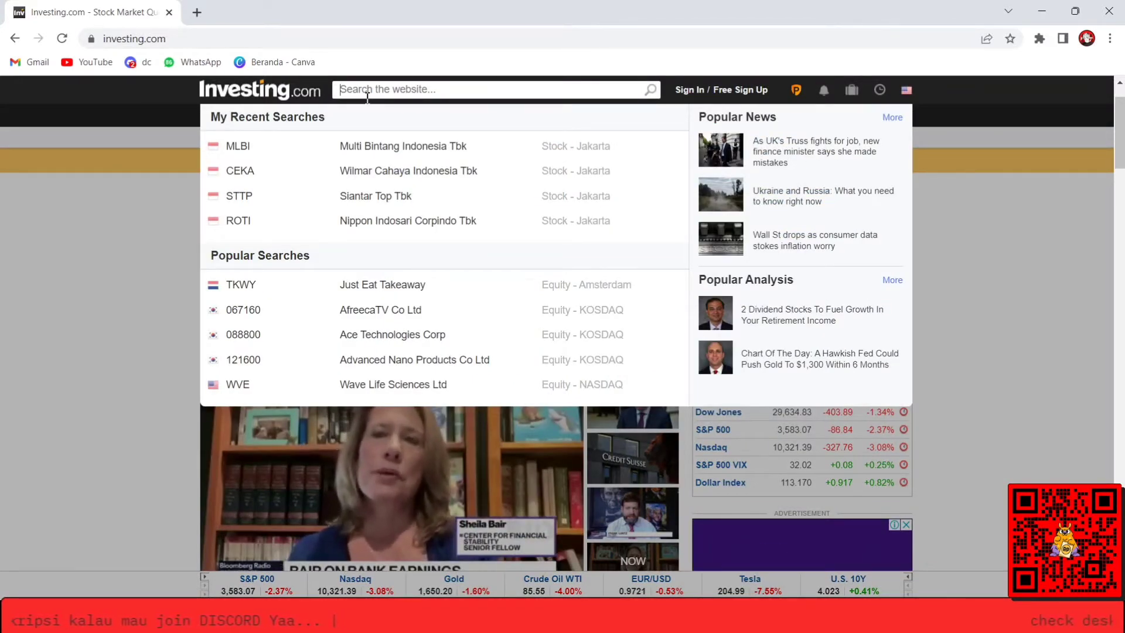
pyautogui.write('AALI')
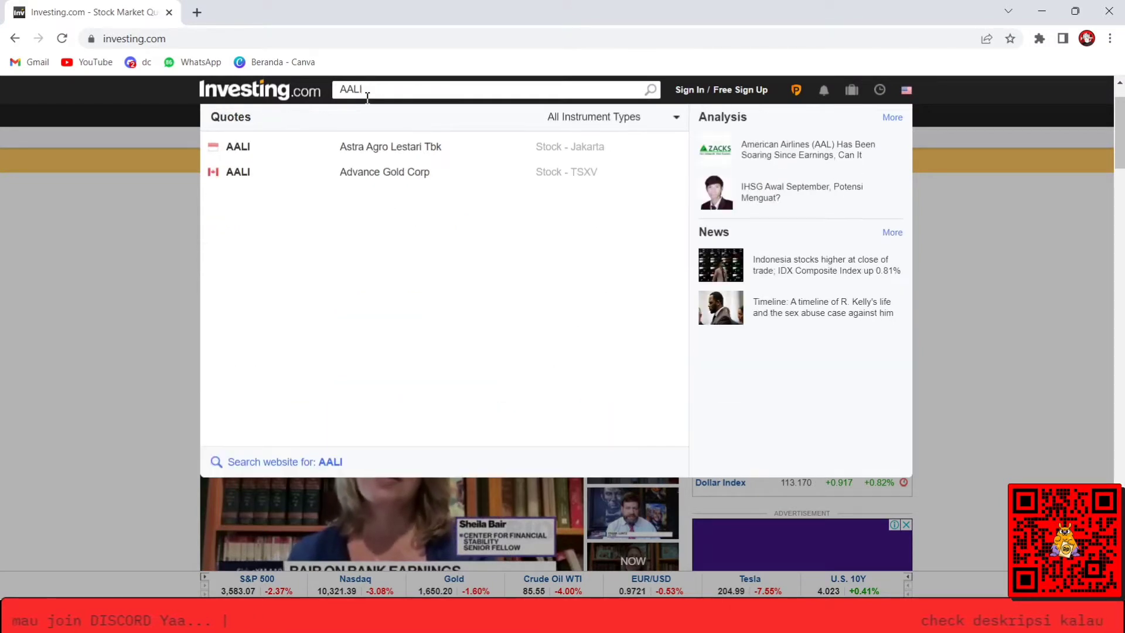
pyautogui.click(472, 149)
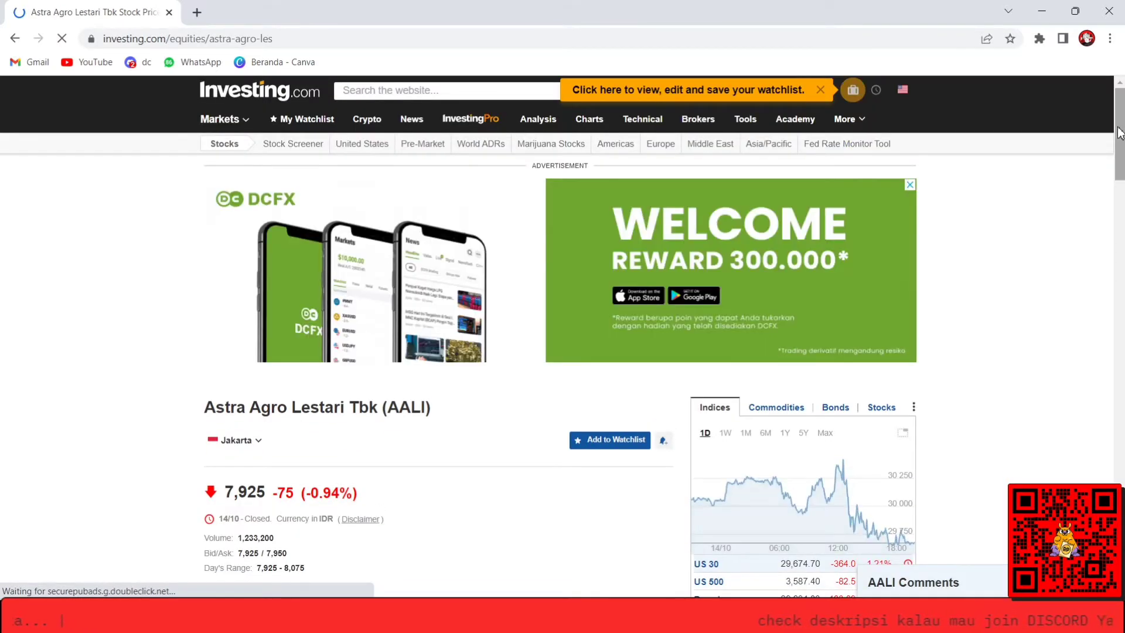
# Open the historical data of Astra Agro Lestari and close the floating video covering the price table.
pyautogui.moveTo(1119, 132); pyautogui.dragTo(1119, 228)
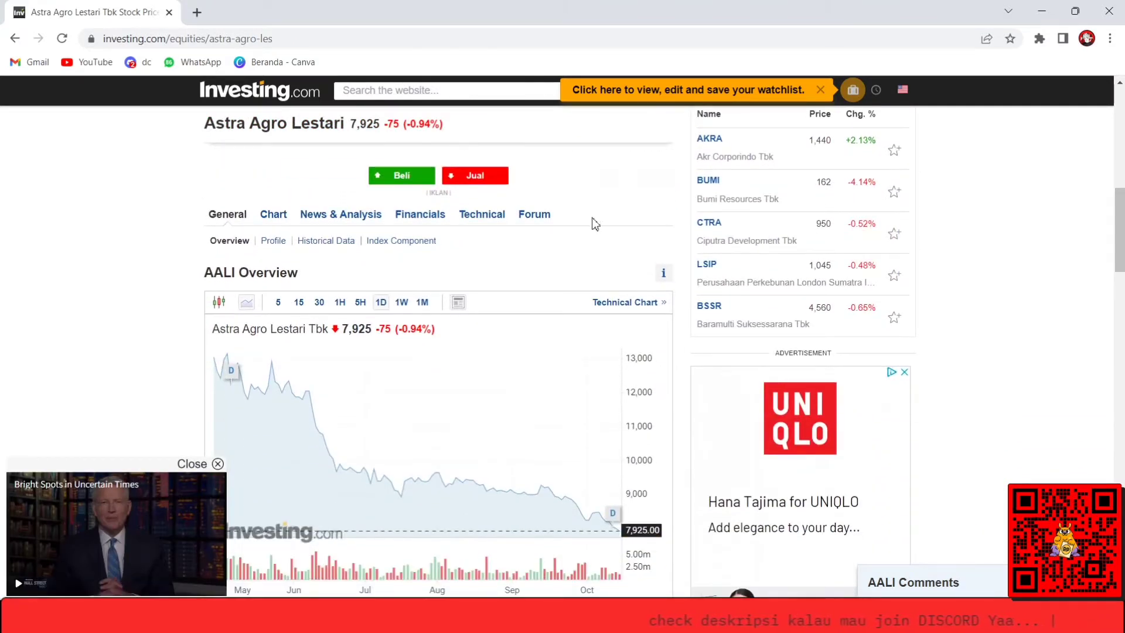
pyautogui.click(320, 246)
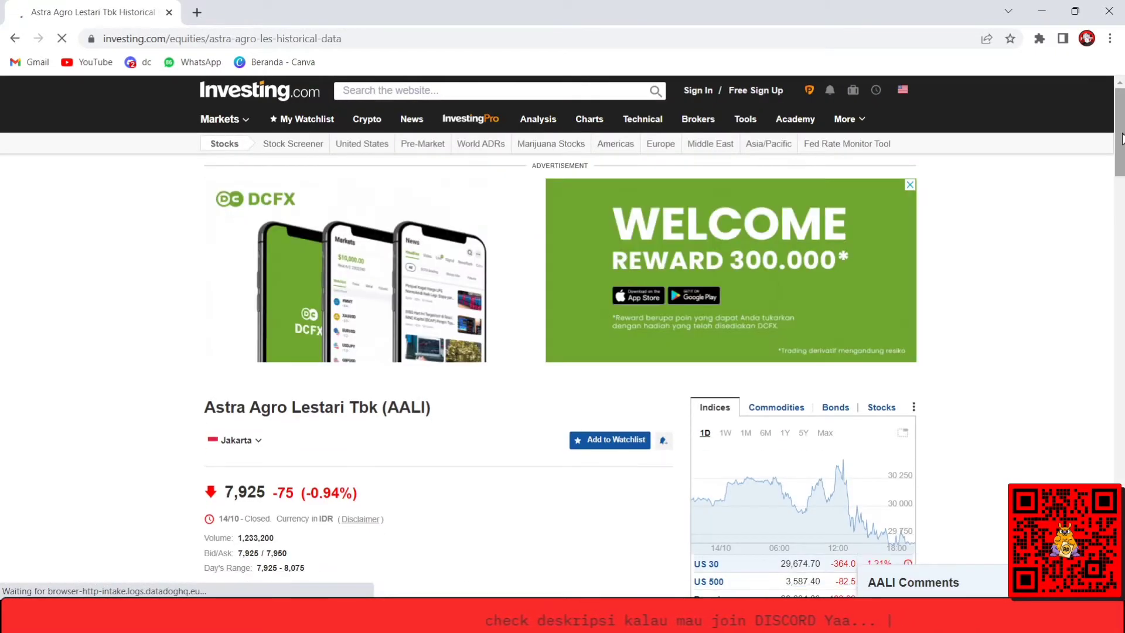
pyautogui.moveTo(1122, 135); pyautogui.dragTo(1120, 234)
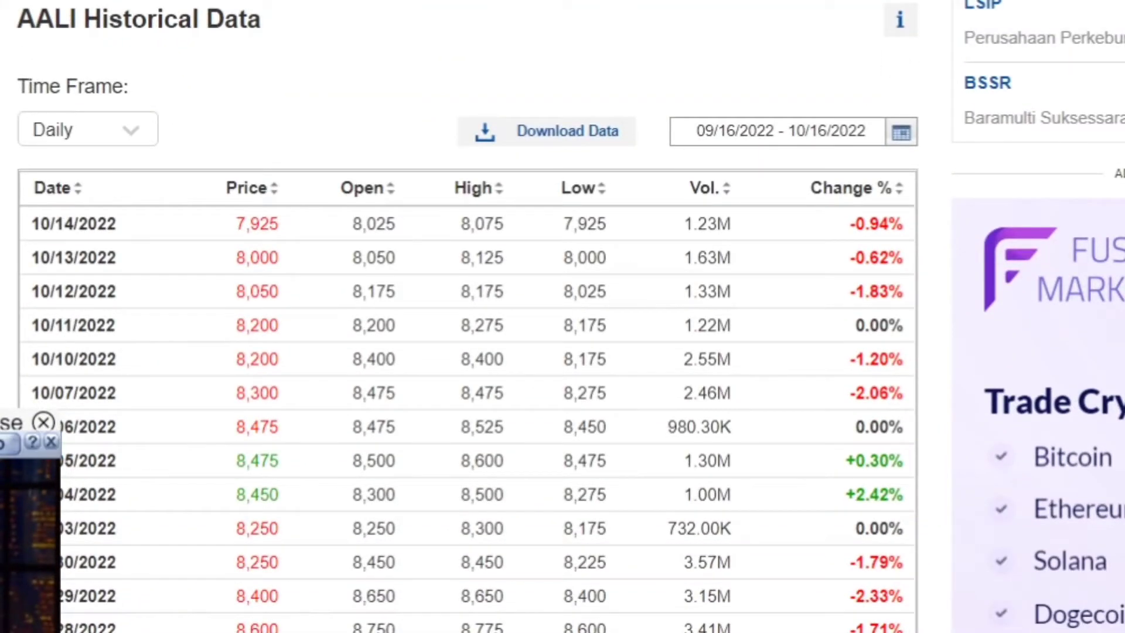
pyautogui.click(43, 423)
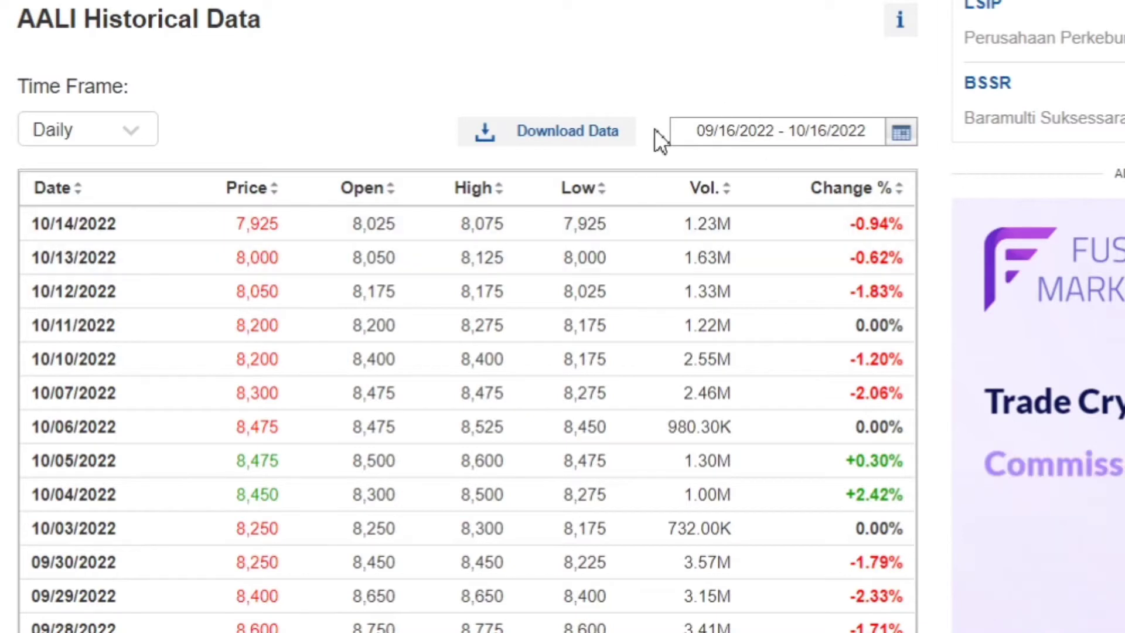
# Set the start date of the AALI daily price history to 02/28/2019.
pyautogui.click(910, 143)
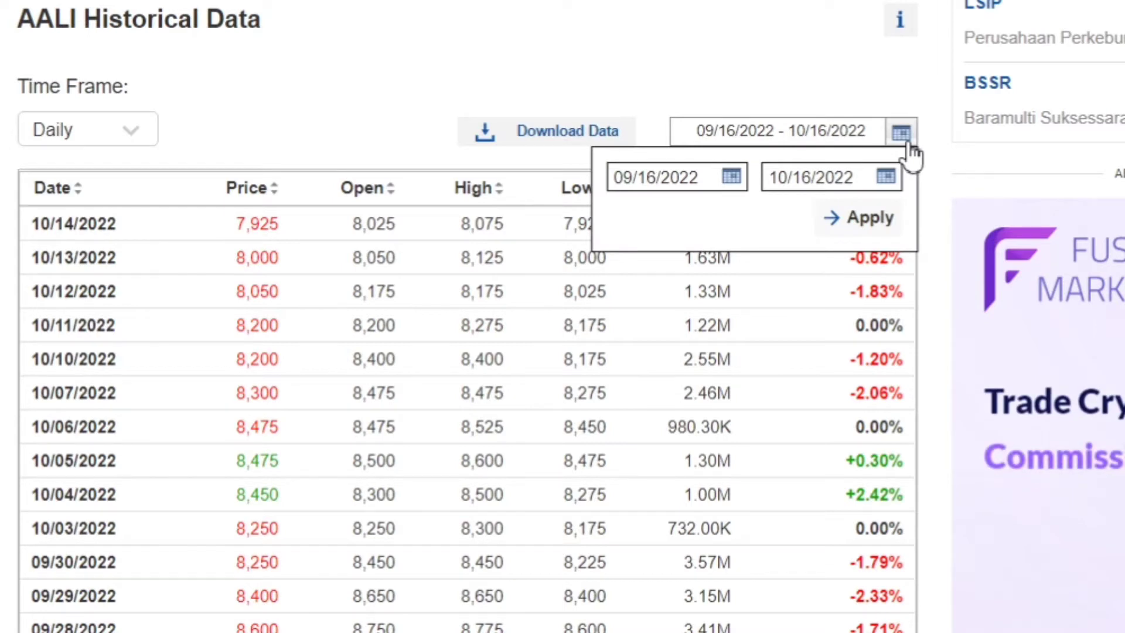
pyautogui.click(742, 177)
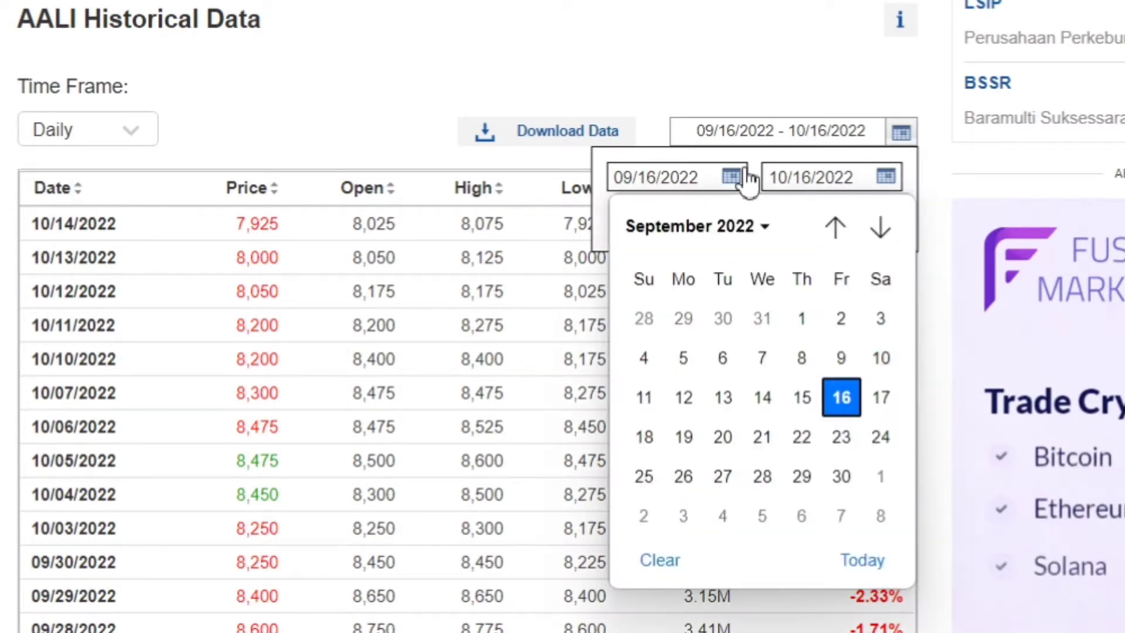
pyautogui.click(763, 226)
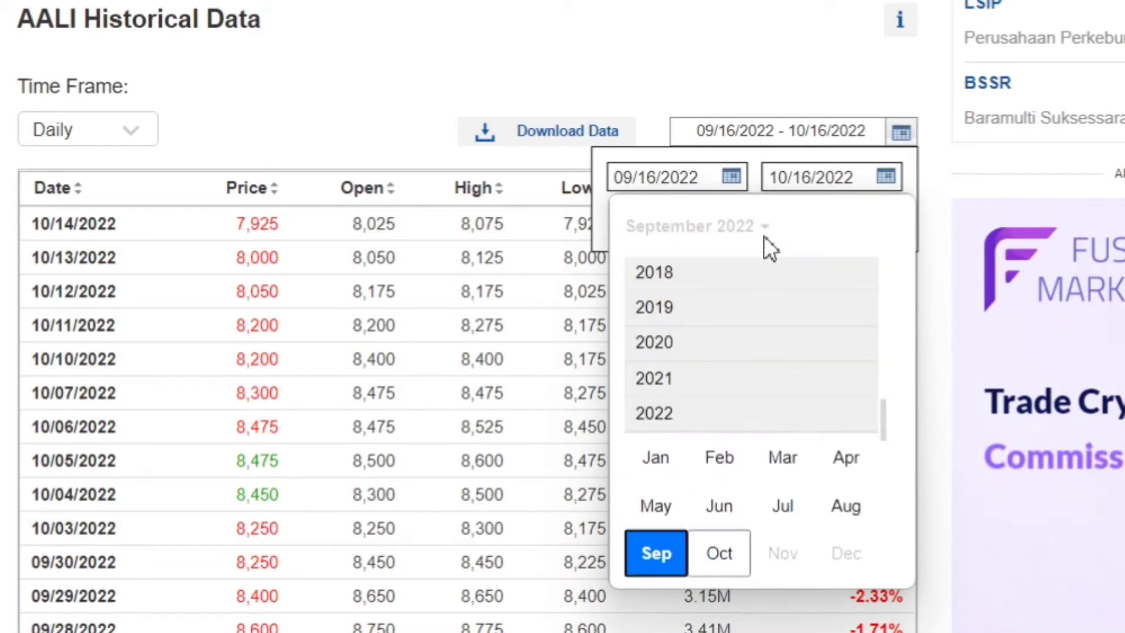
pyautogui.click(709, 347)
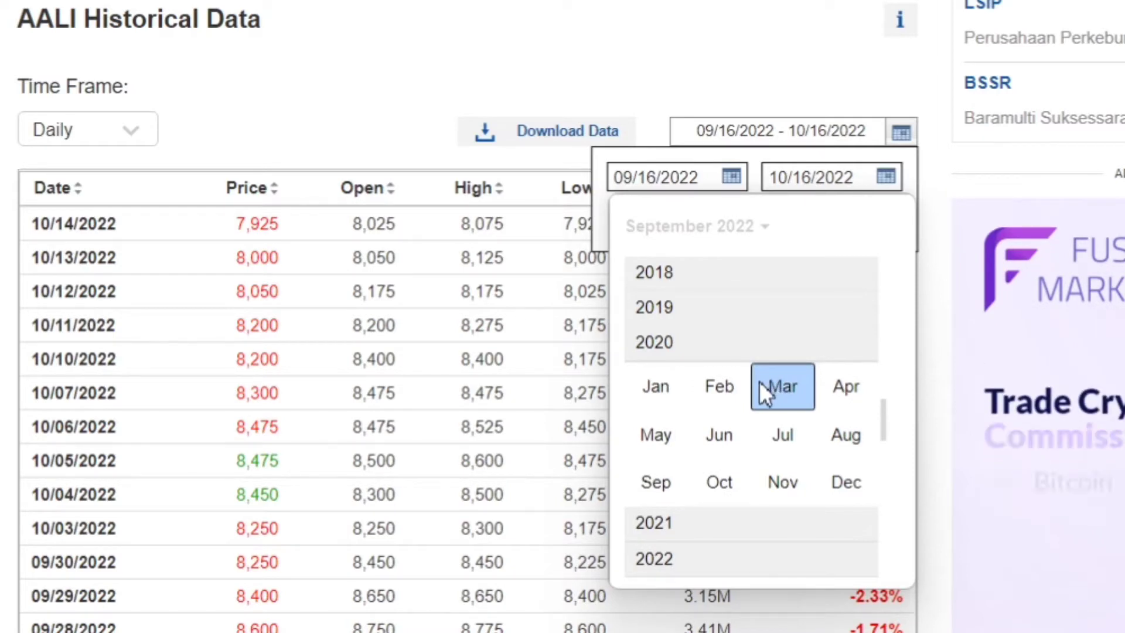
pyautogui.click(677, 314)
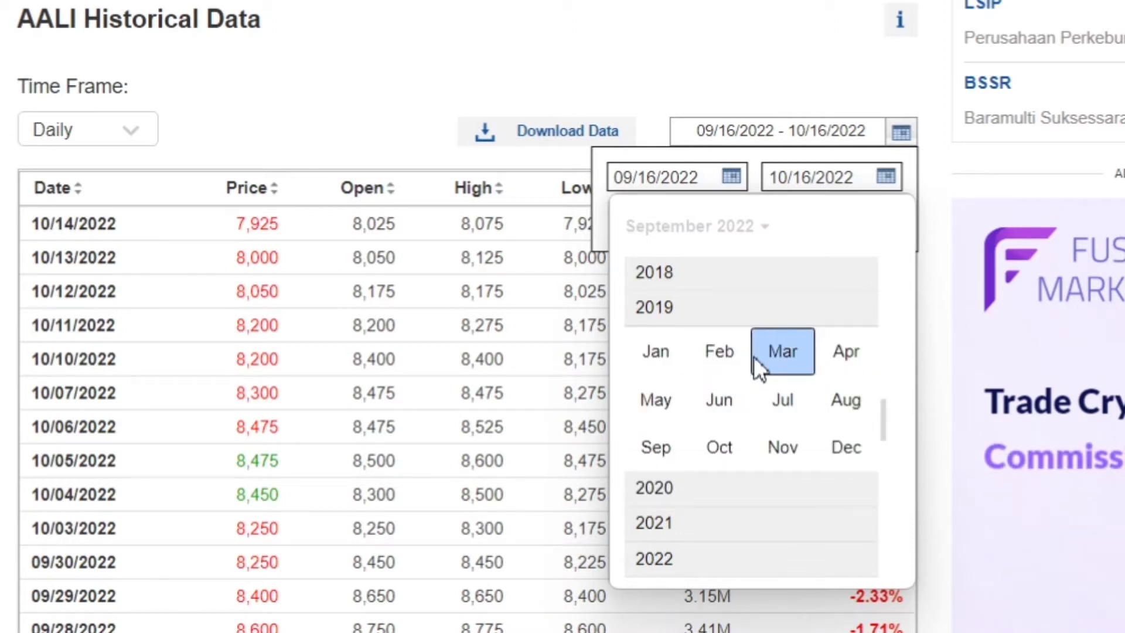
pyautogui.click(725, 357)
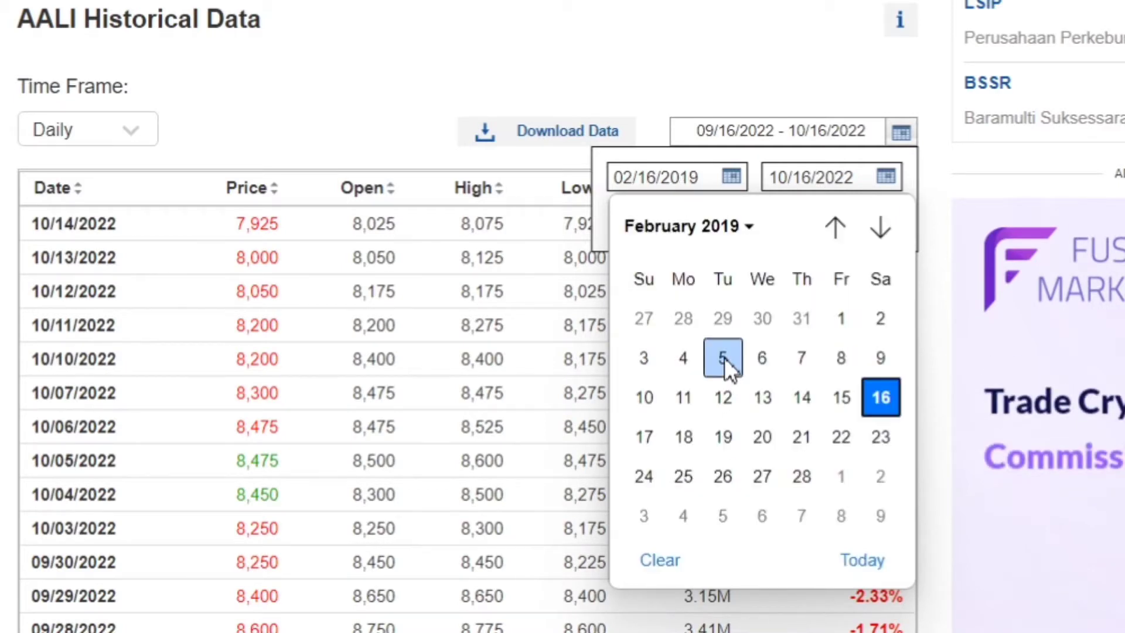
pyautogui.click(802, 475)
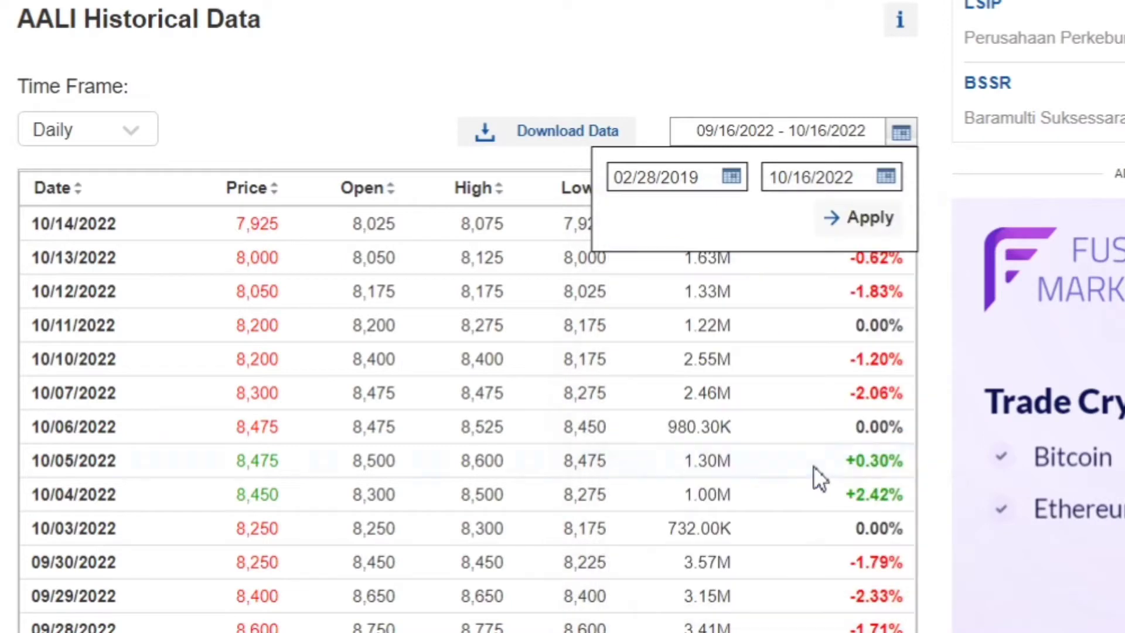
# Set the end date of the daily price history to 04/30/2021 and apply the date range.
pyautogui.click(810, 185)
pyautogui.click(866, 234)
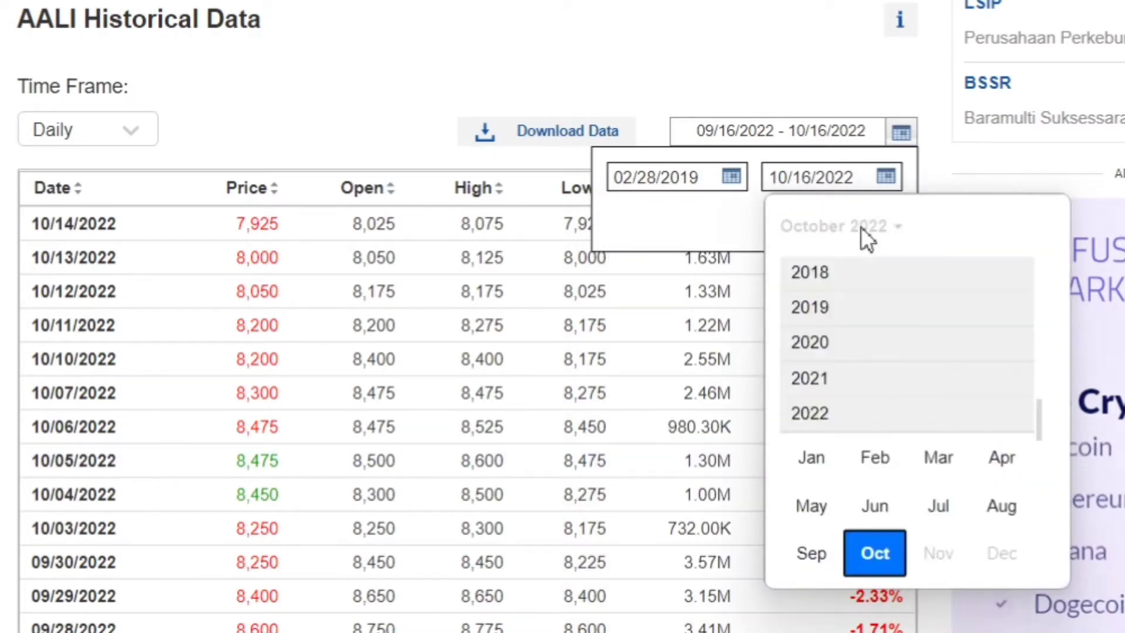
pyautogui.click(861, 375)
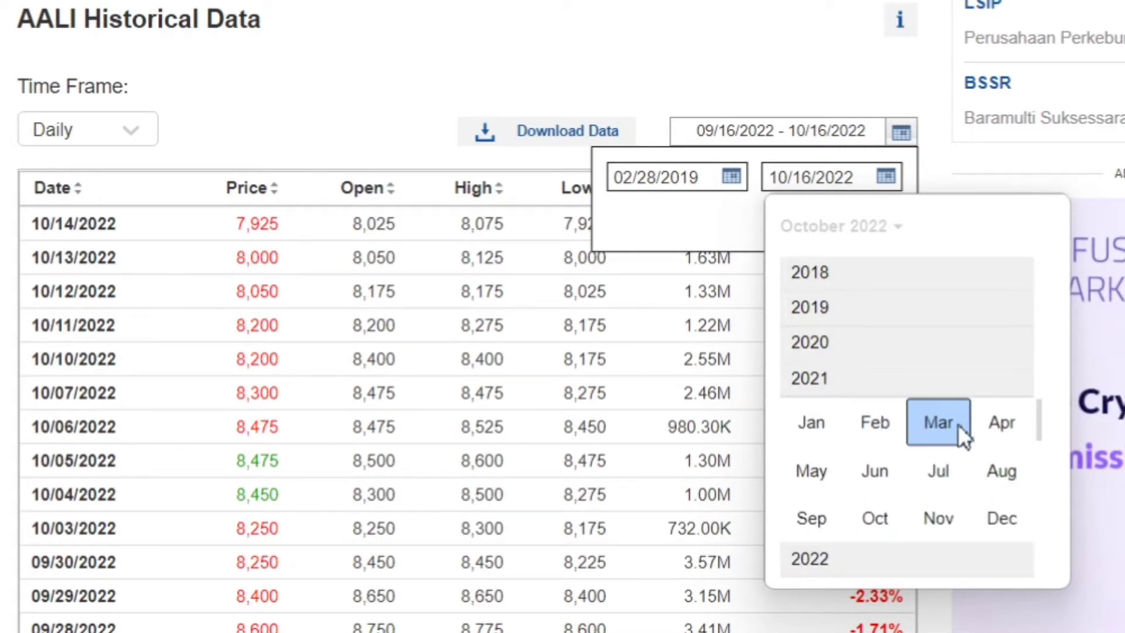
pyautogui.click(976, 421)
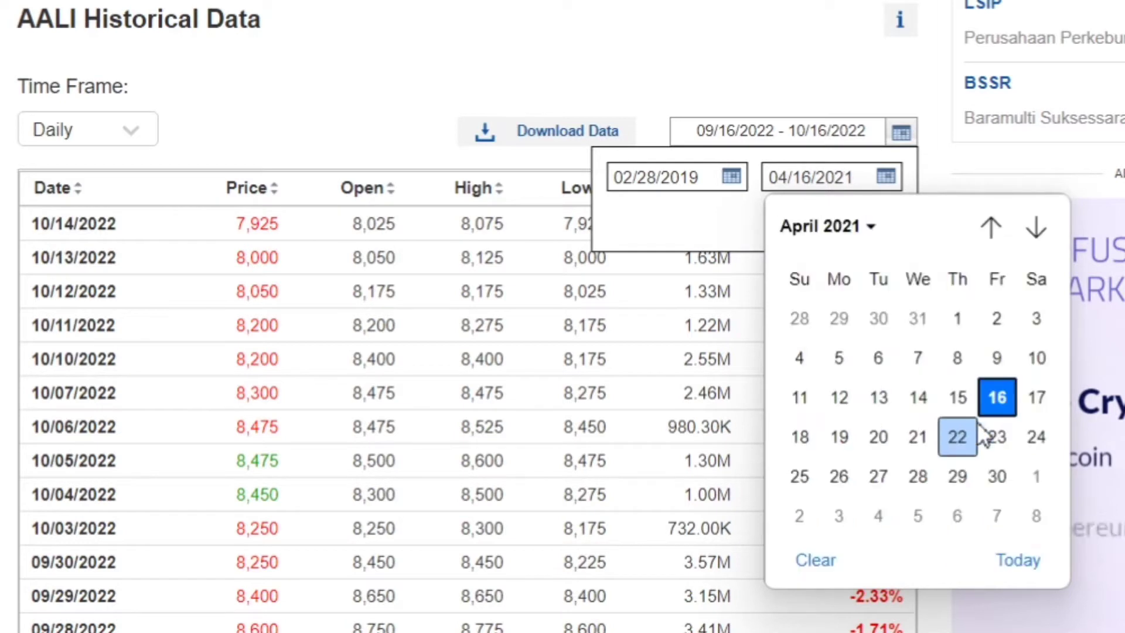
pyautogui.click(996, 478)
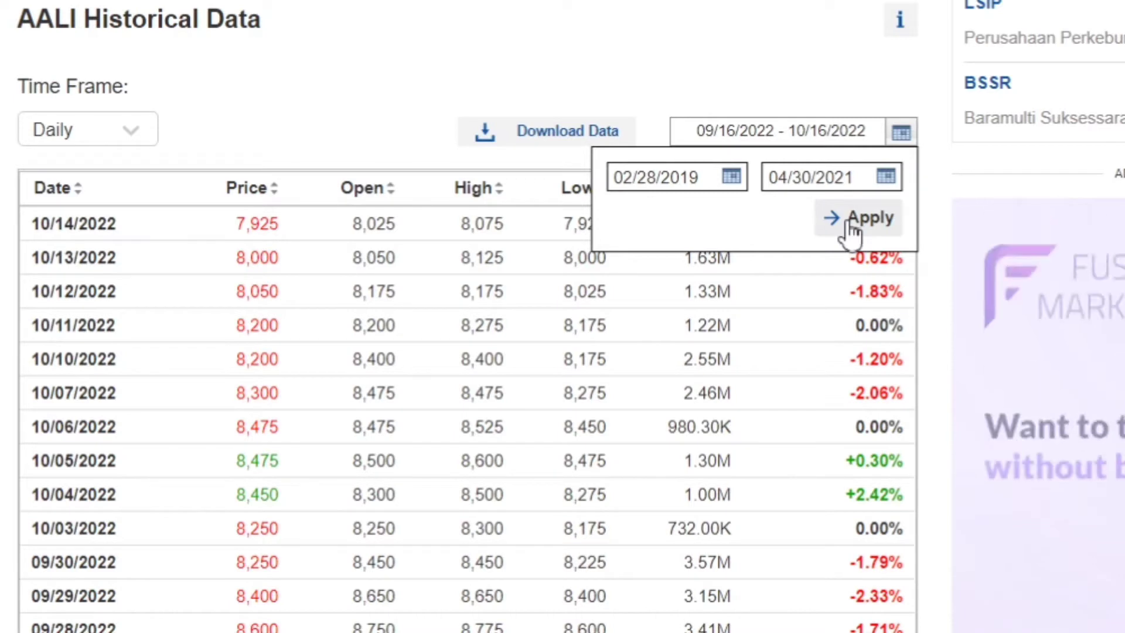
pyautogui.click(860, 219)
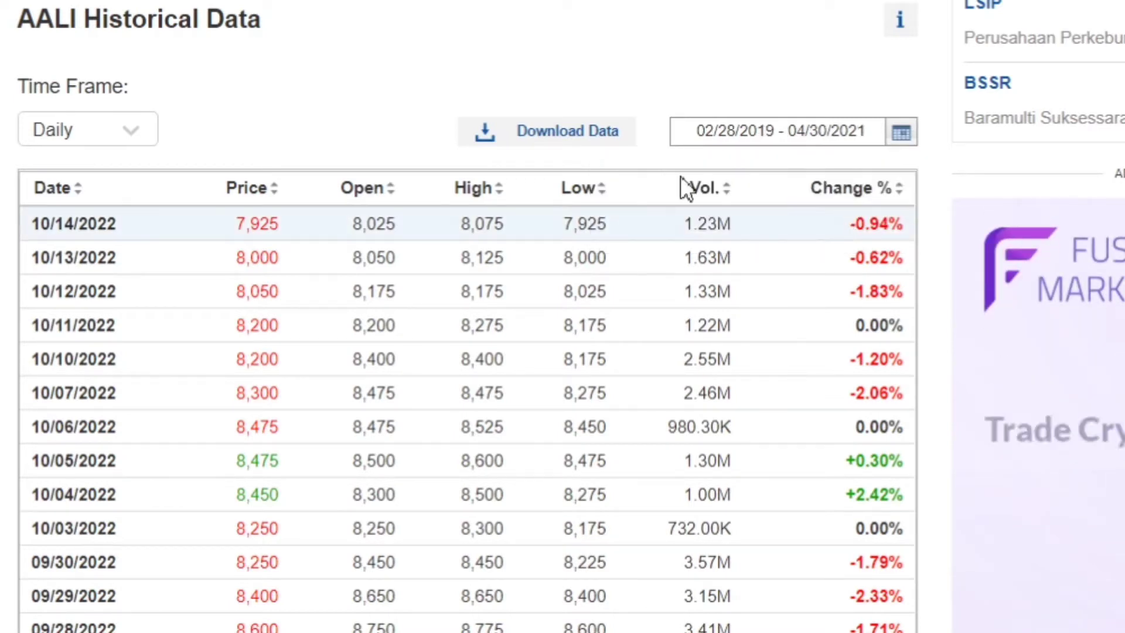
# Change the time frame of the historical data to Monthly and sort the table by date, oldest first.
pyautogui.click(147, 131)
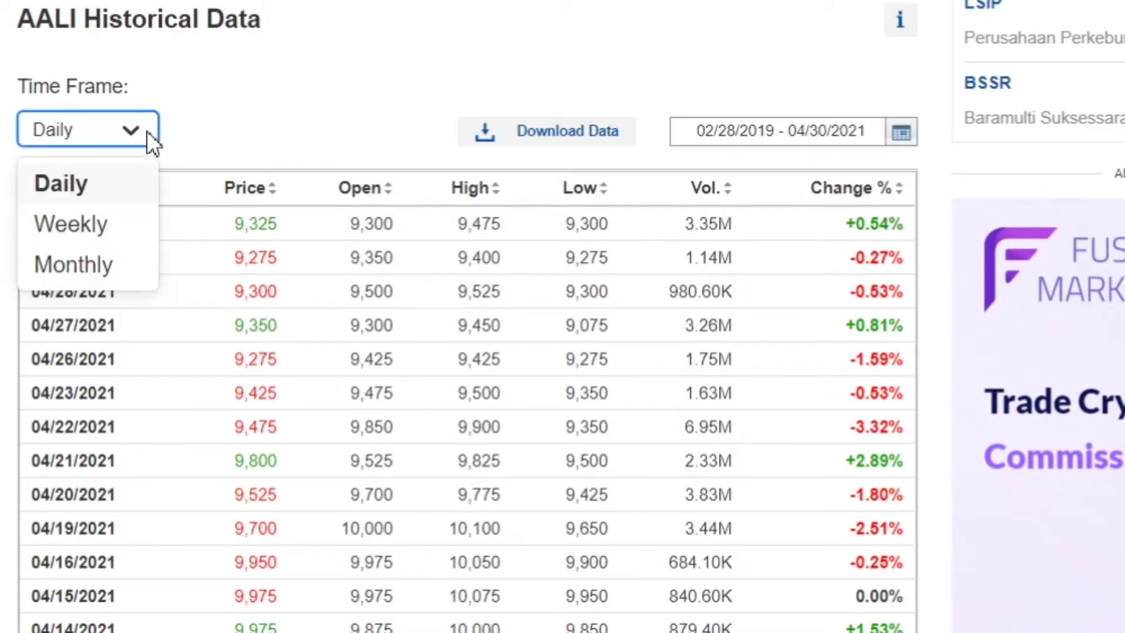
pyautogui.click(100, 262)
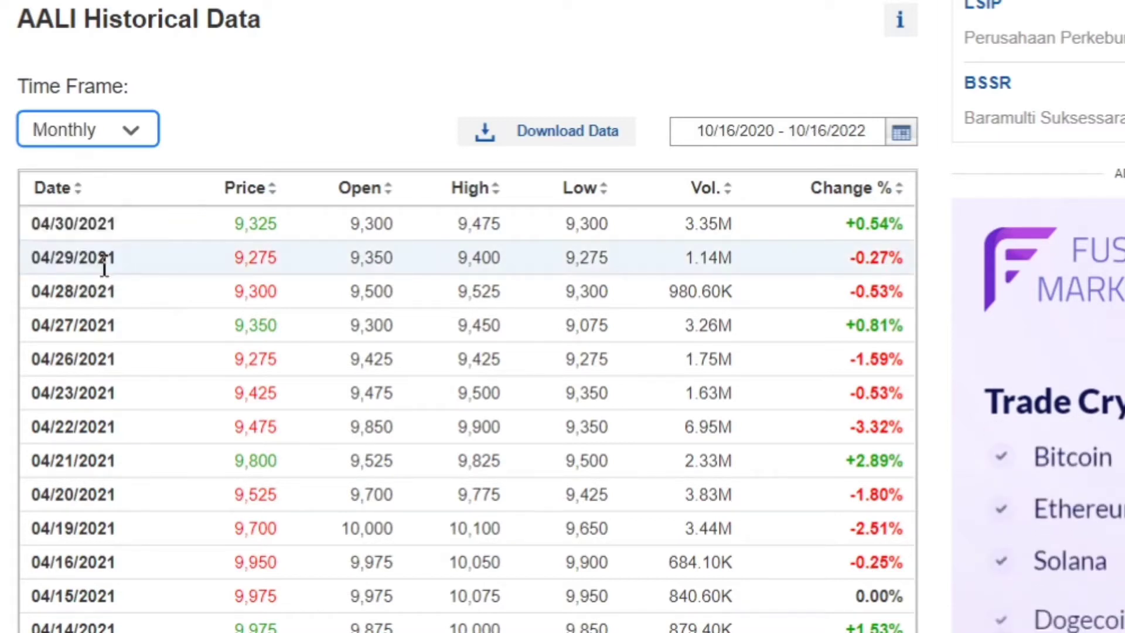
pyautogui.click(69, 195)
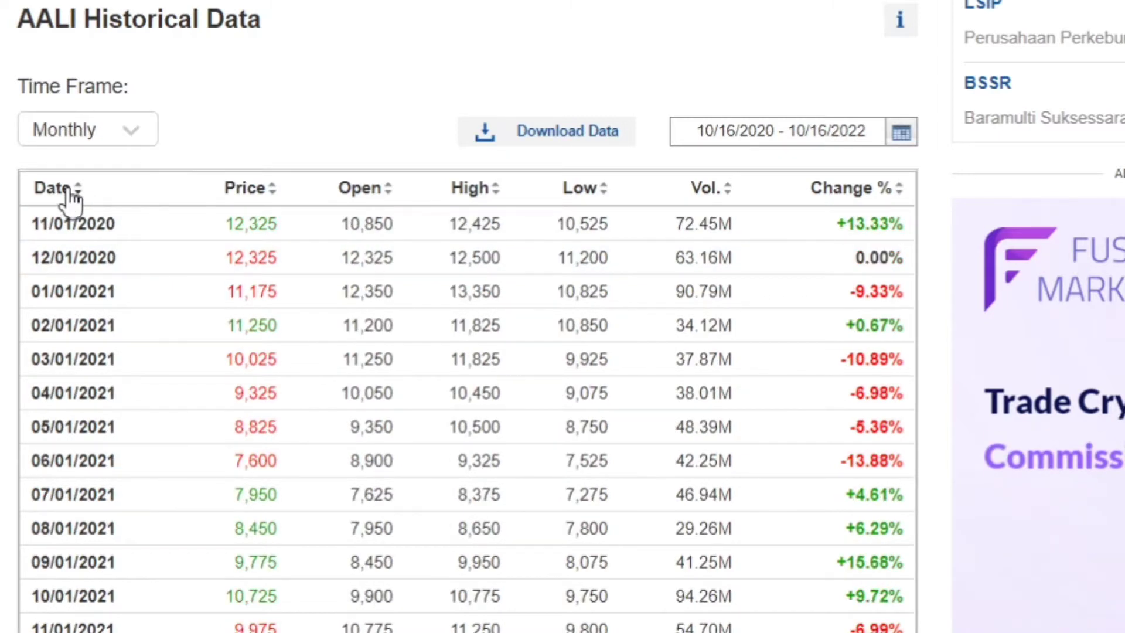
pyautogui.click(69, 195)
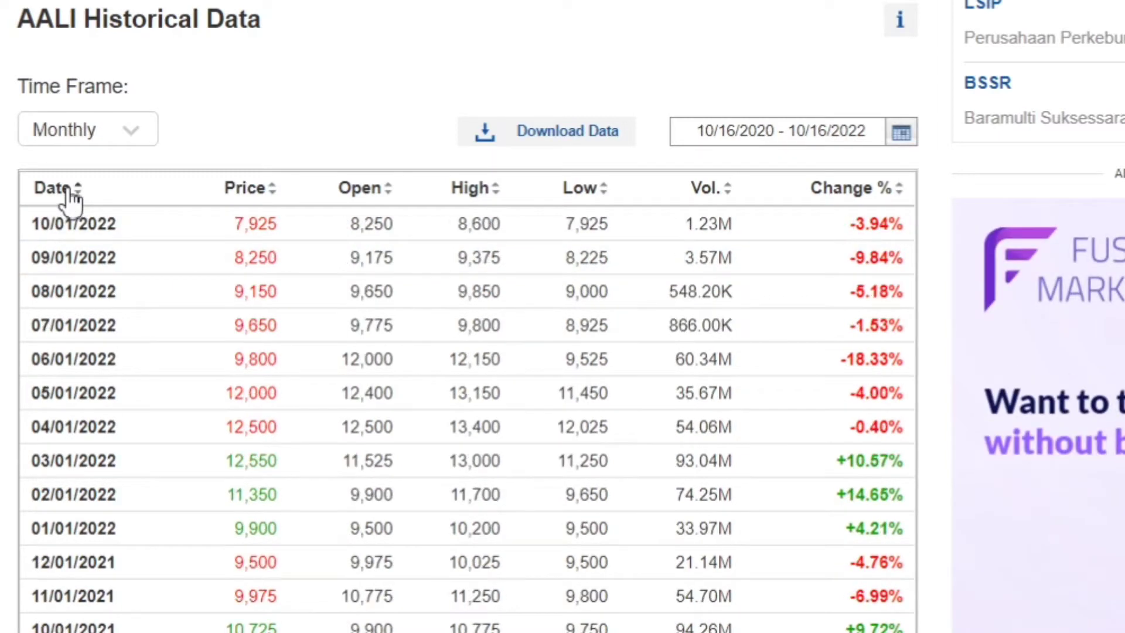
pyautogui.click(68, 195)
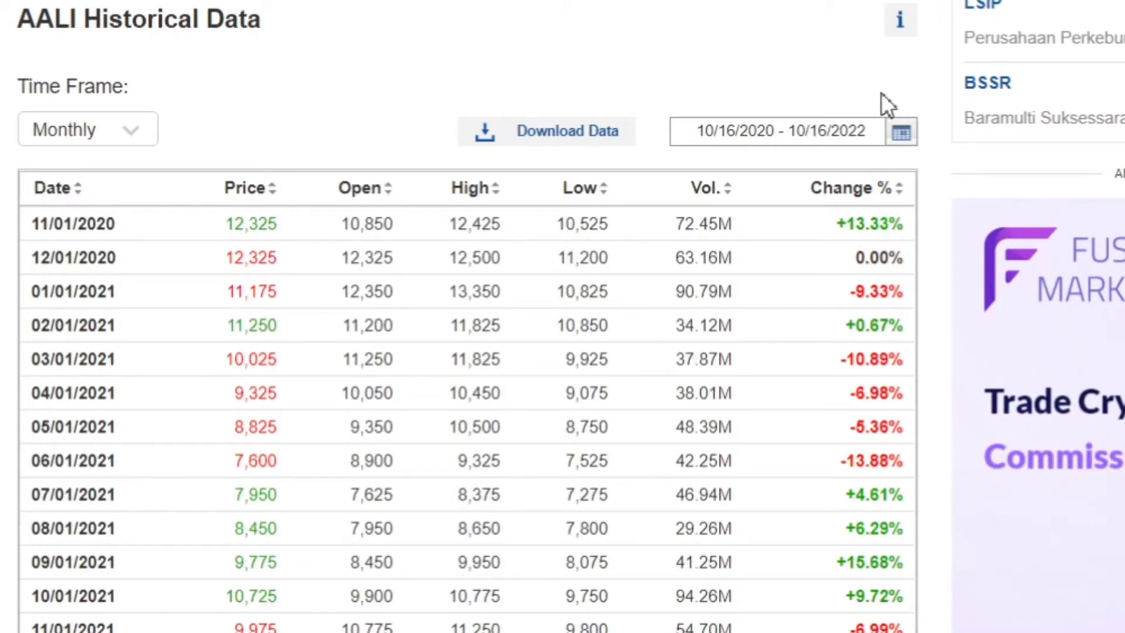
# Set the start date of the monthly price history to 02/28/2019.
pyautogui.click(897, 134)
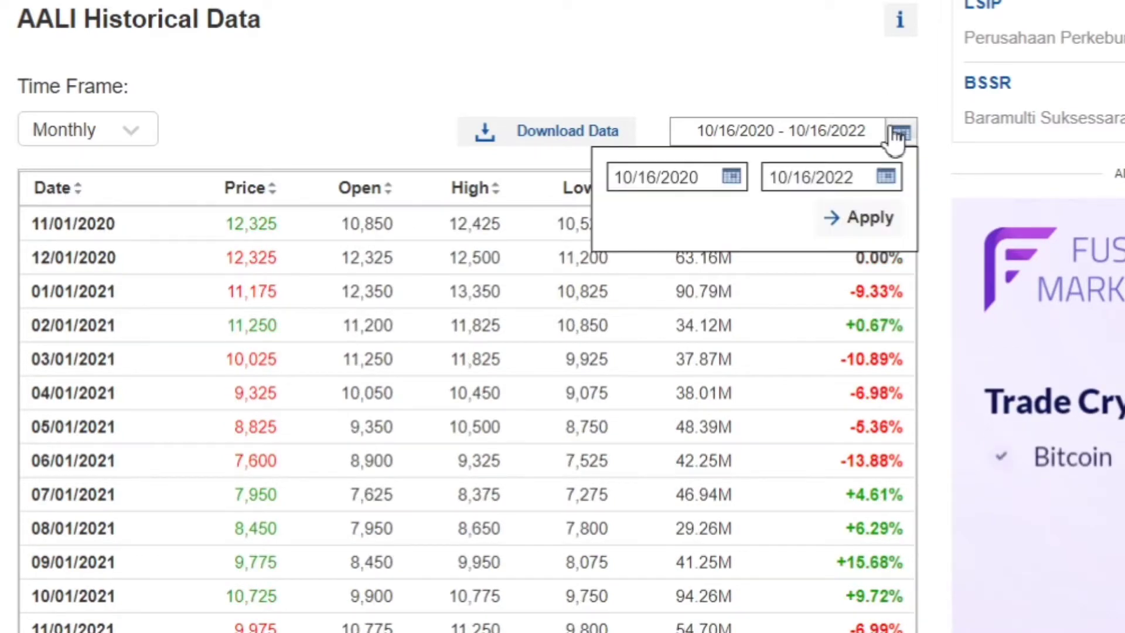
pyautogui.click(727, 179)
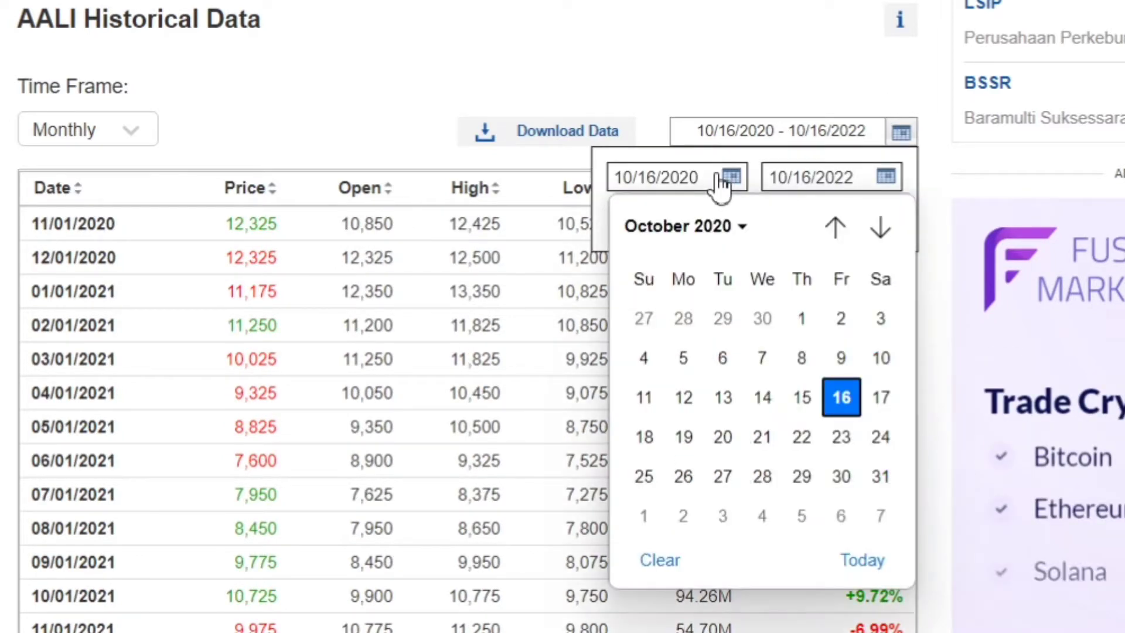
pyautogui.click(725, 232)
pyautogui.click(686, 309)
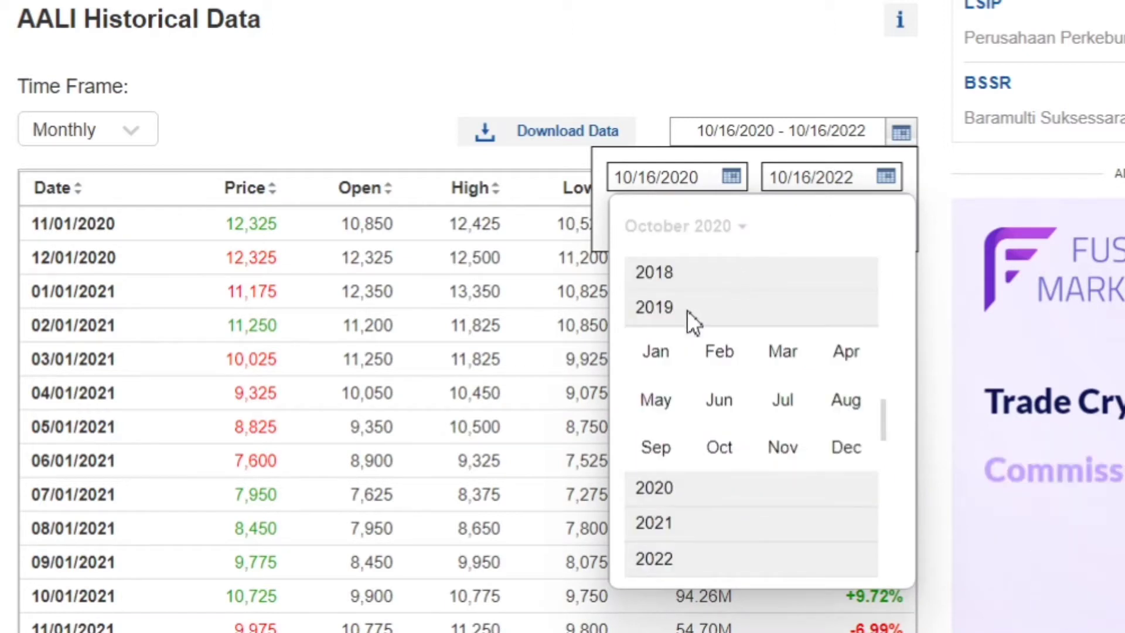
pyautogui.click(727, 347)
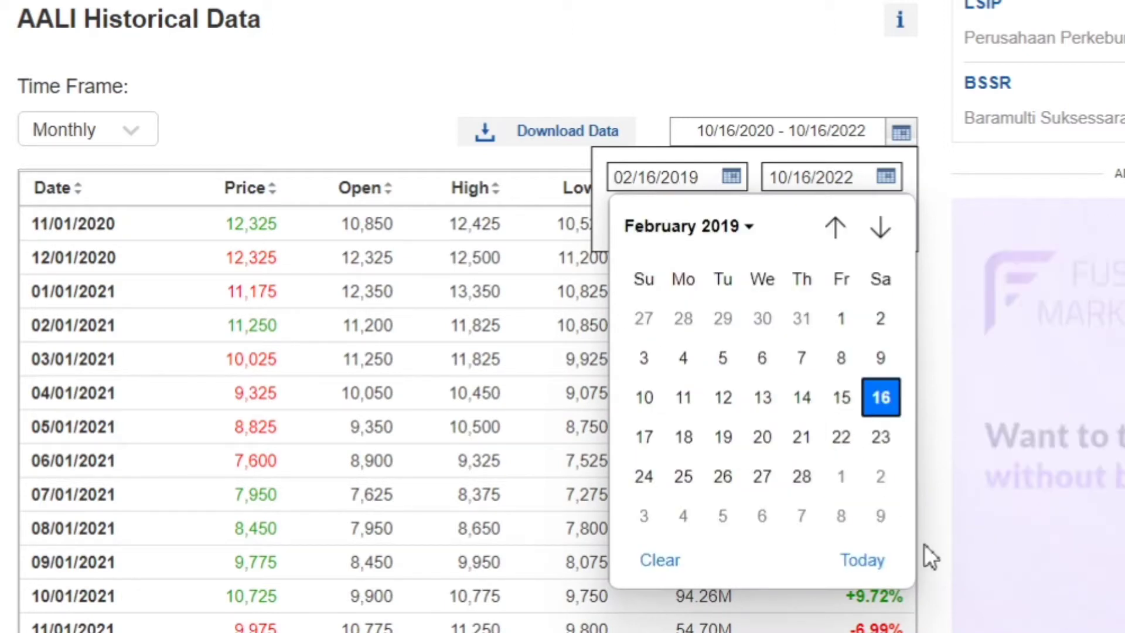
pyautogui.click(801, 475)
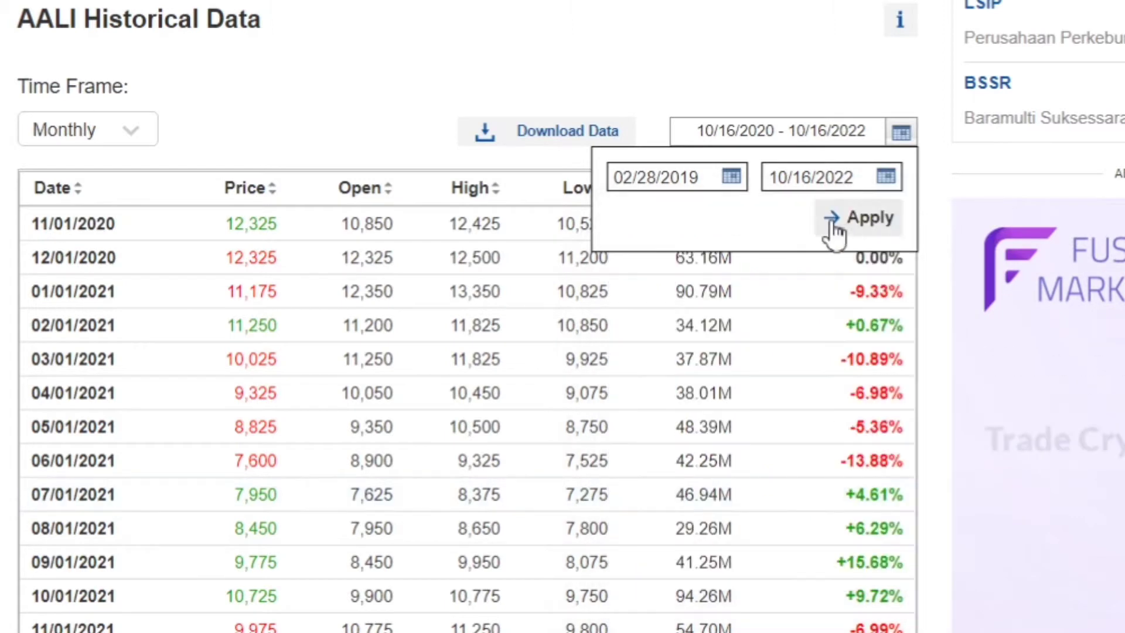
# Set the end date of the monthly price history to 04/30/2021 and apply the date range.
pyautogui.click(796, 186)
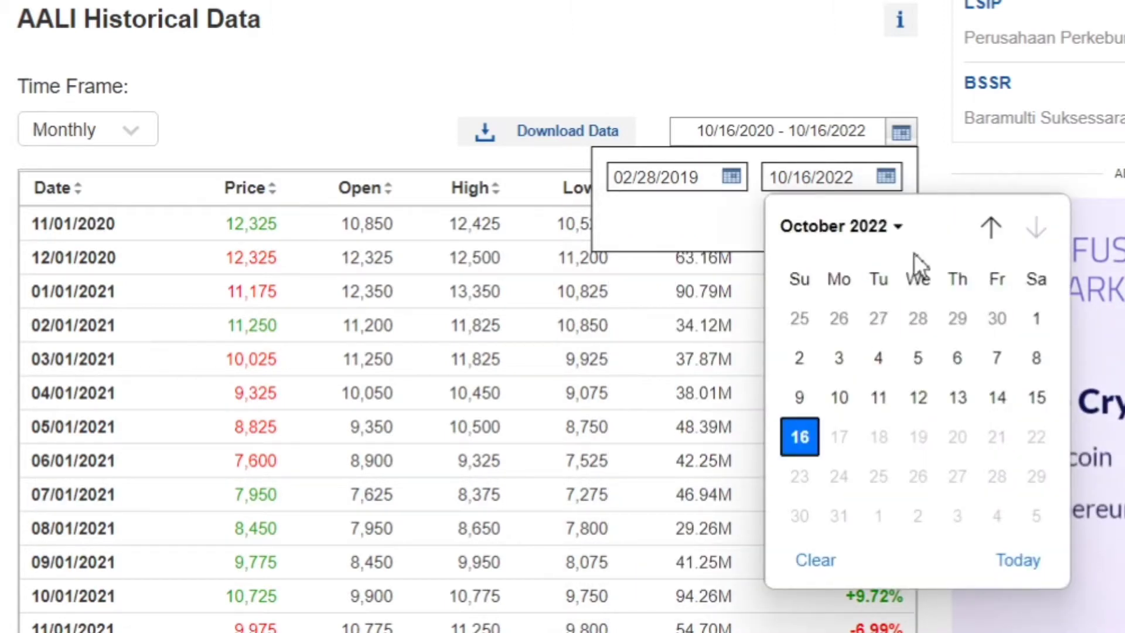
pyautogui.click(891, 231)
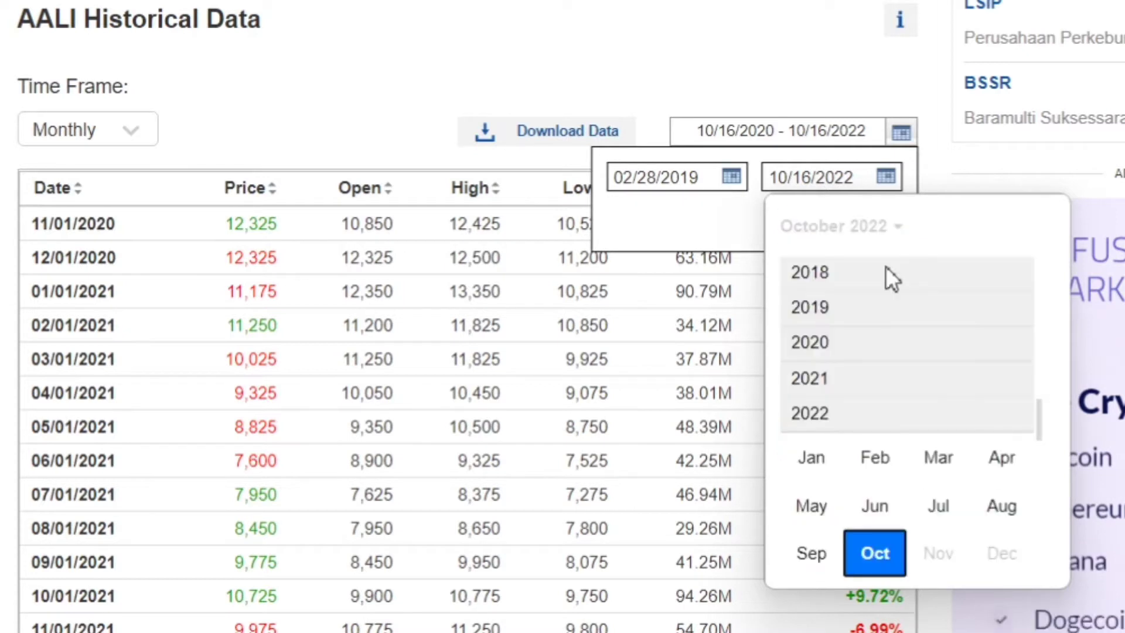
pyautogui.click(843, 376)
pyautogui.click(1011, 438)
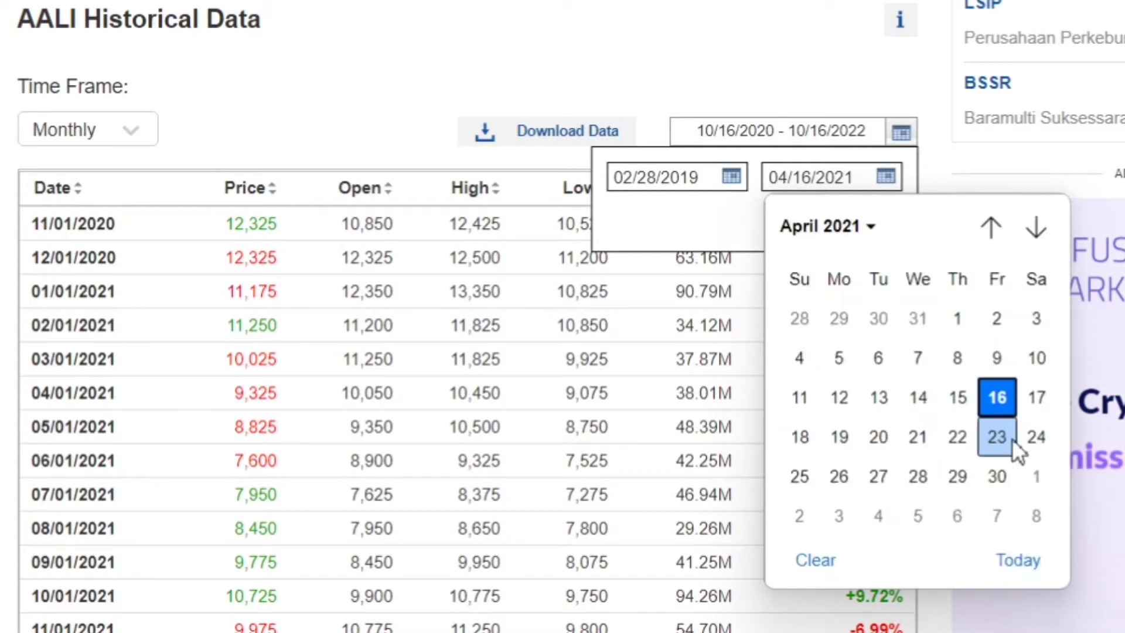
pyautogui.click(999, 490)
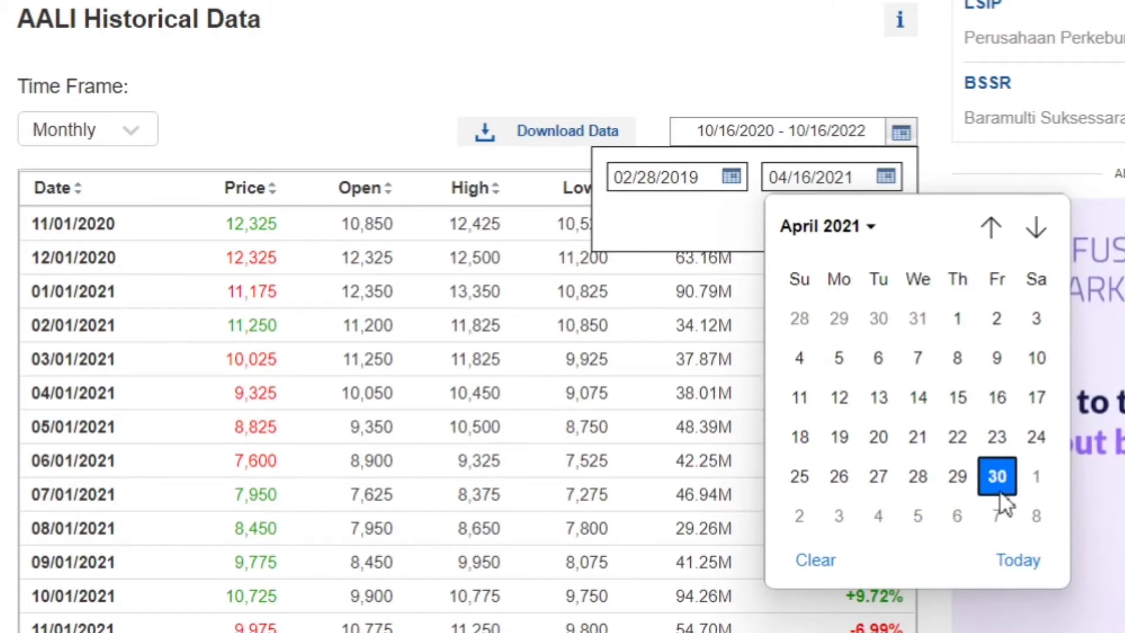
pyautogui.click(869, 229)
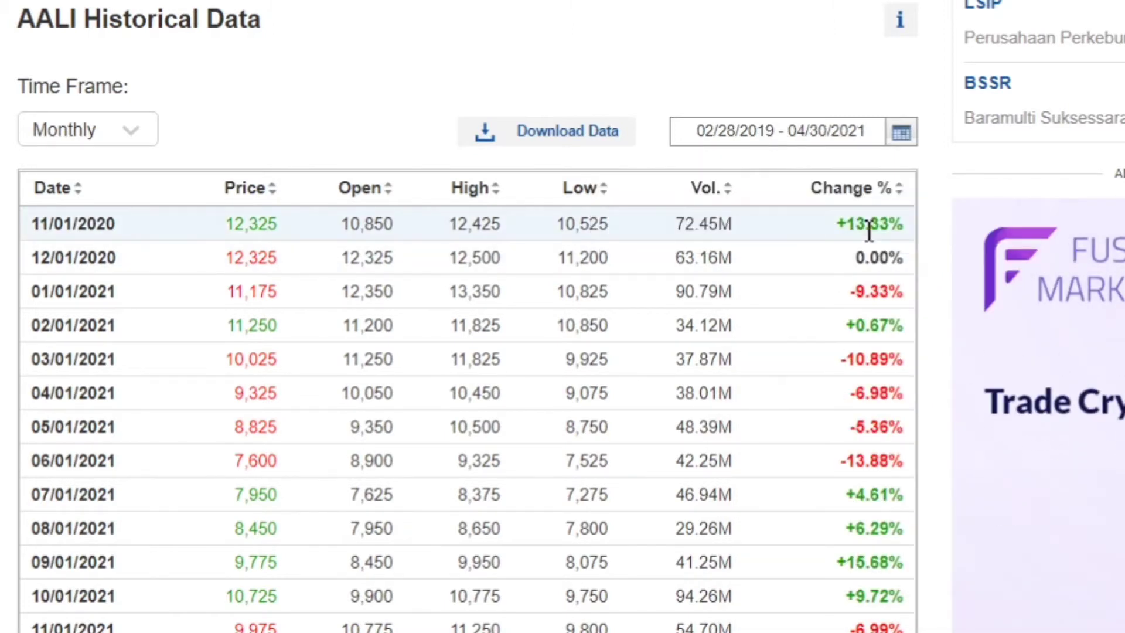
# Sort the monthly prices by date, oldest first, and download the AALI Historical Data file and open it in Excel.
pyautogui.click(76, 199)
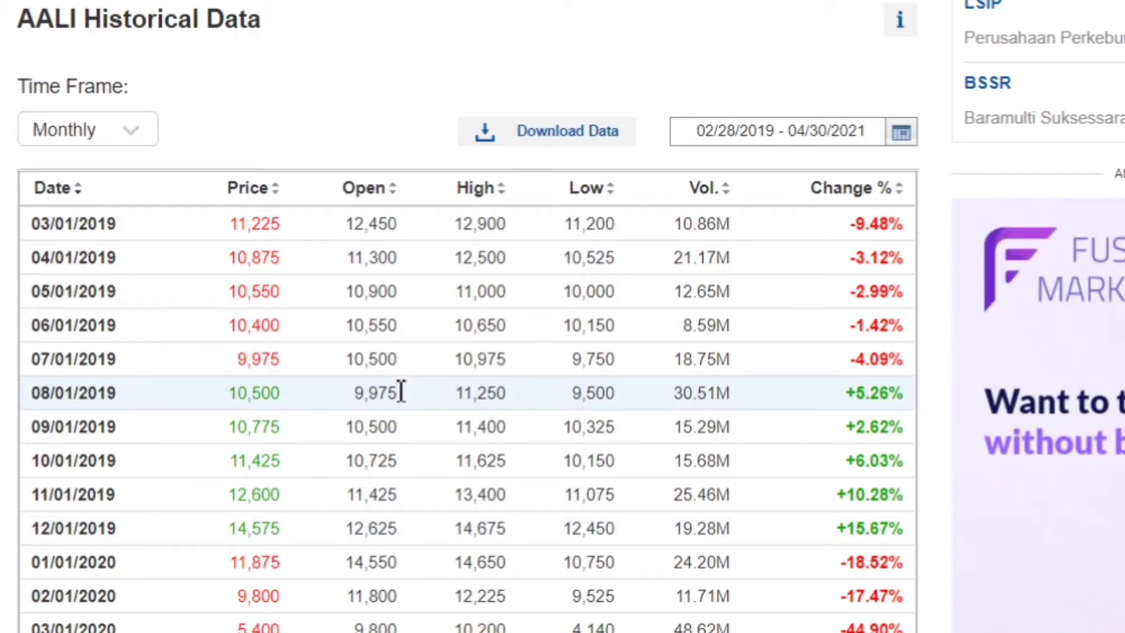
pyautogui.scroll(-1, 400, 392)
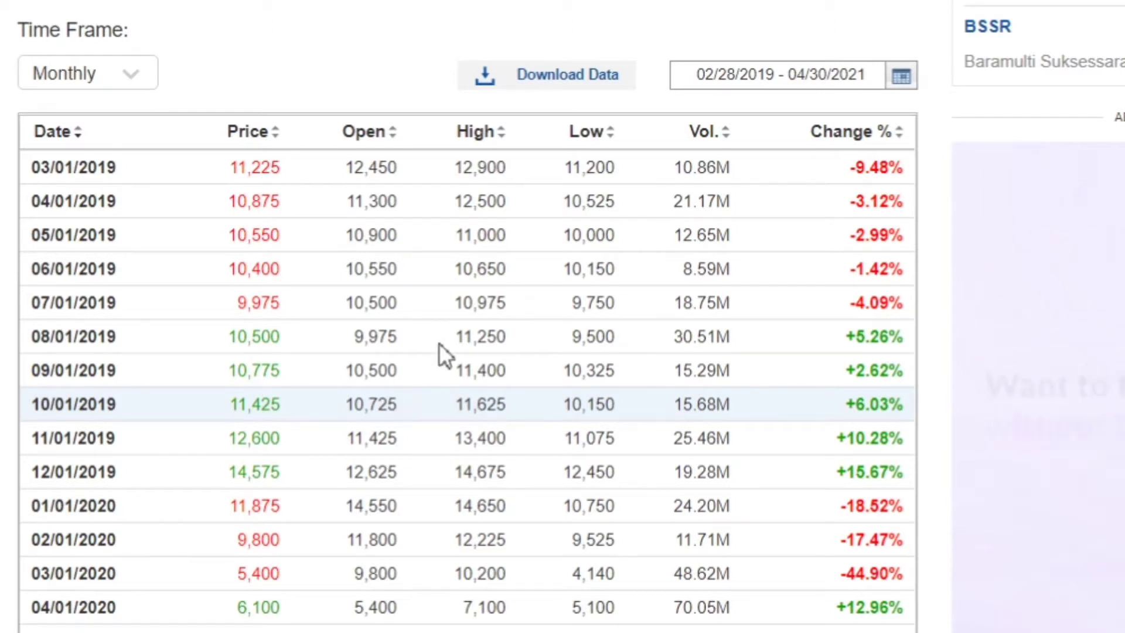
pyautogui.click(581, 78)
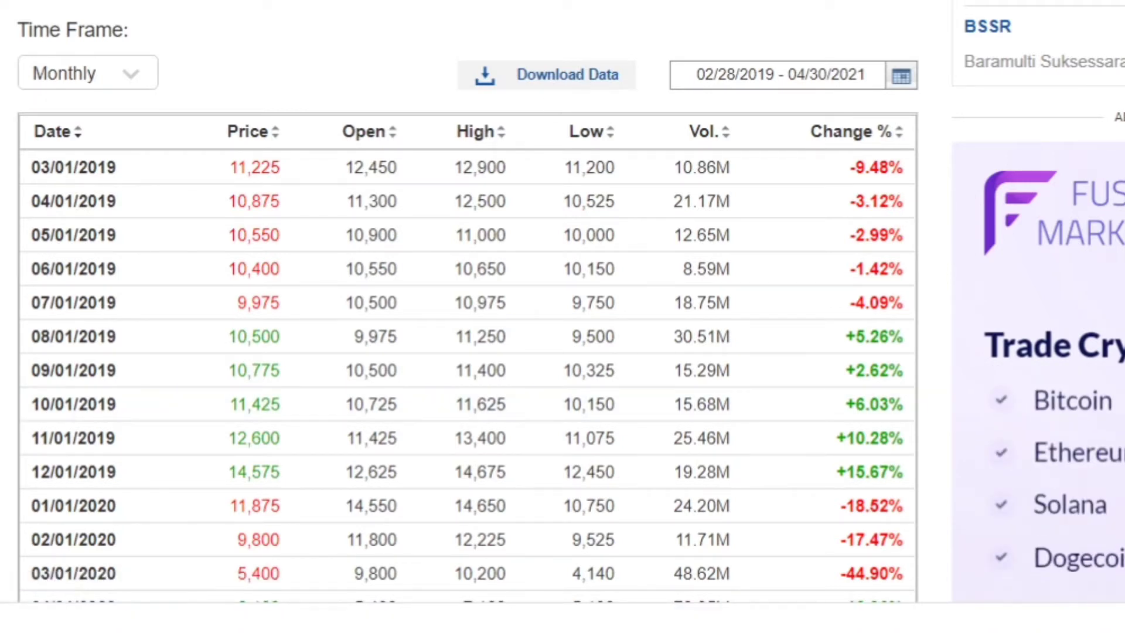
pyautogui.click(3, 630)
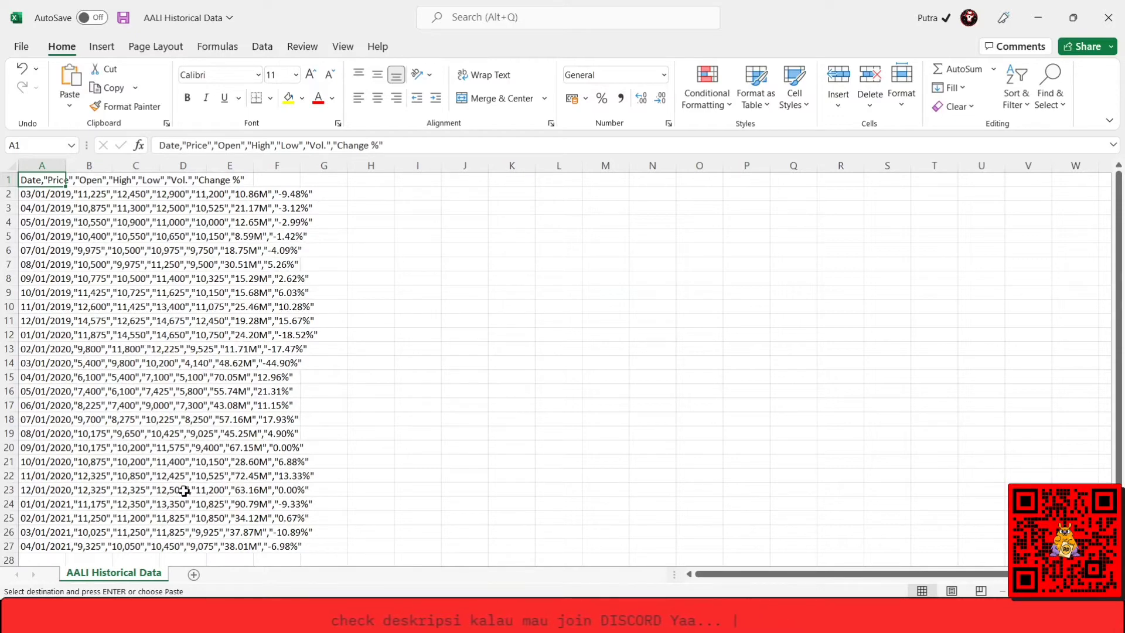
# Split column A of the AALI Historical Data sheet into separate columns using Text to Columns, delimited with comma in addition to tab.
pyautogui.click(41, 168)
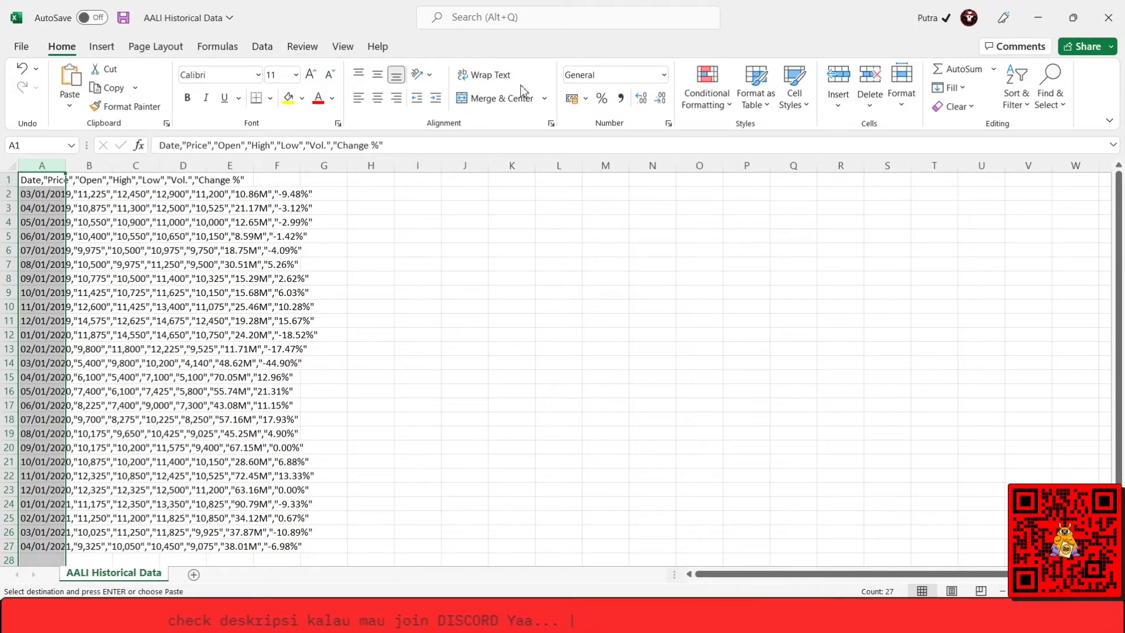
pyautogui.click(262, 47)
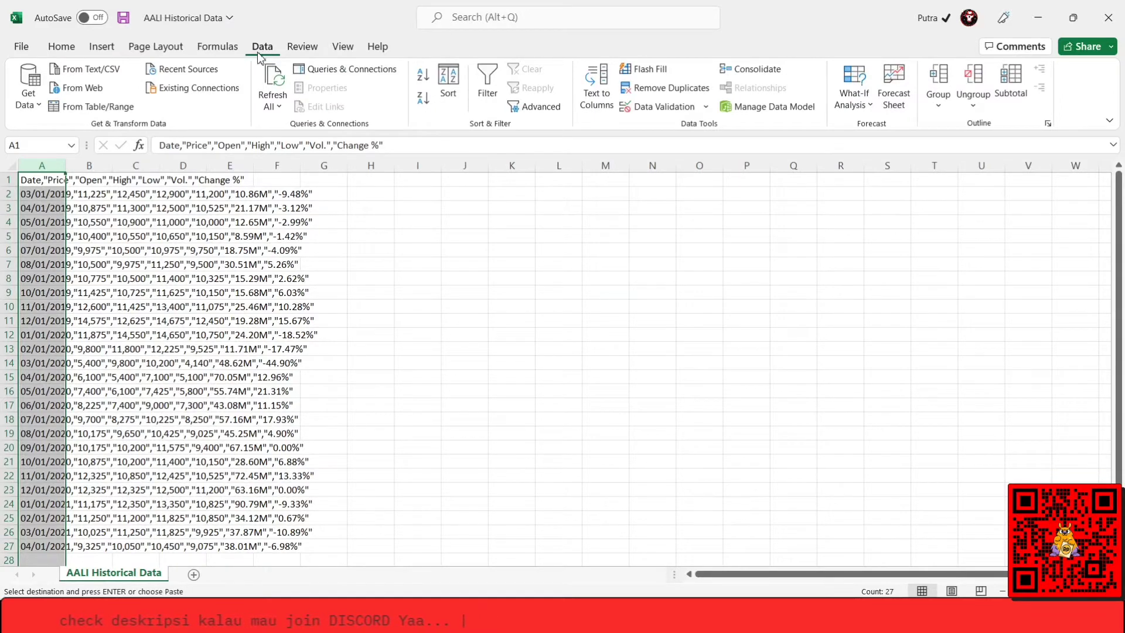
pyautogui.click(598, 103)
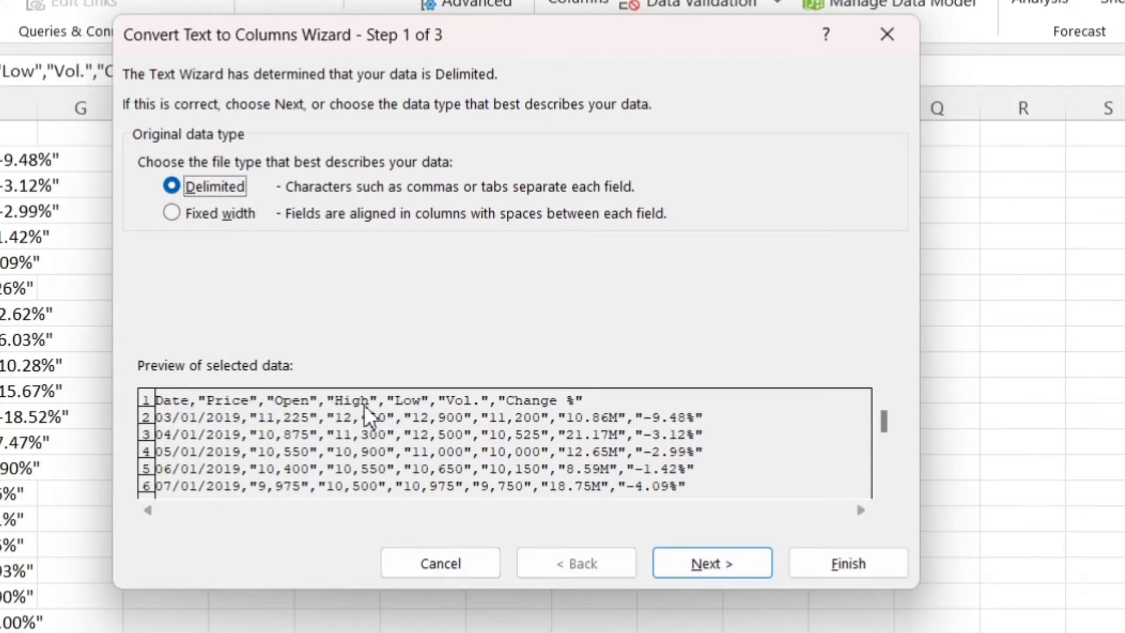
pyautogui.click(701, 562)
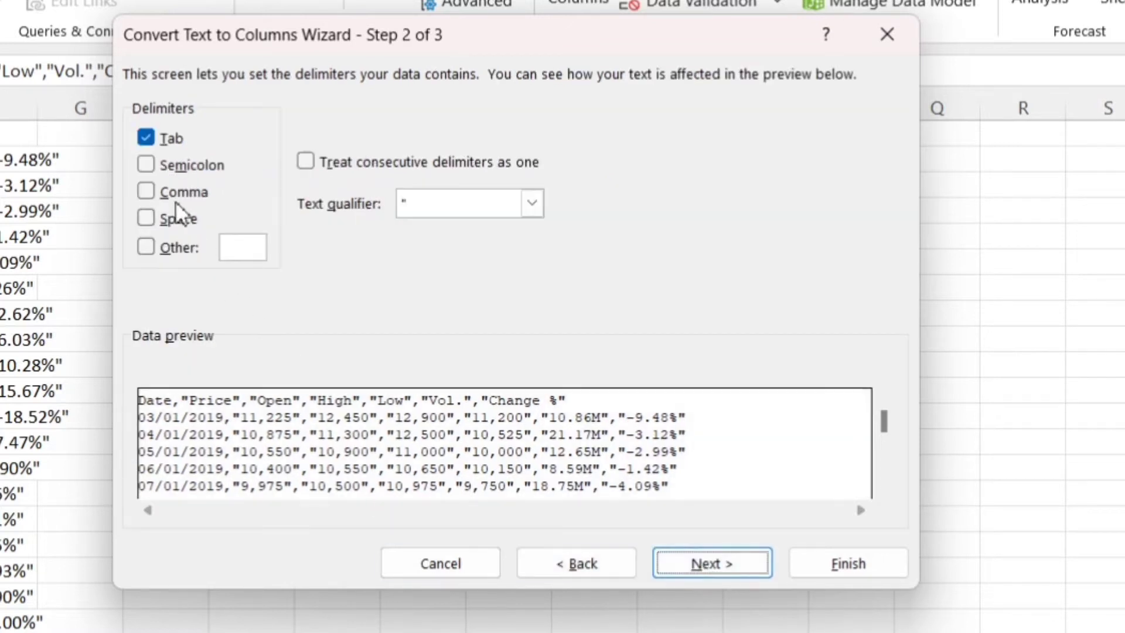
pyautogui.click(151, 195)
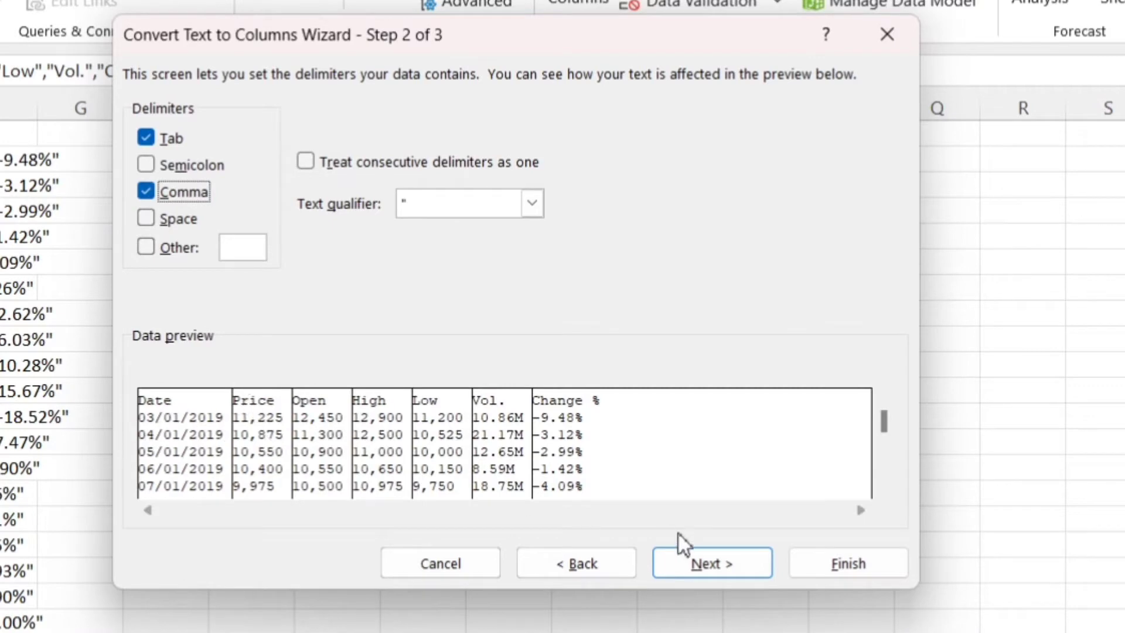
pyautogui.click(823, 571)
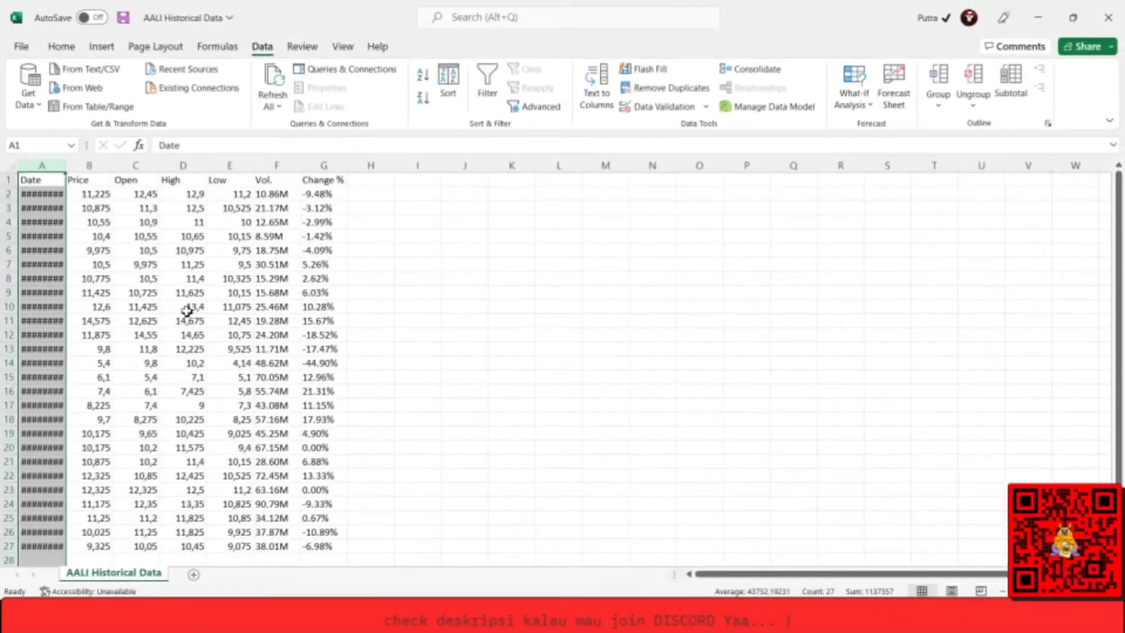
# Auto-fit the width of the Date column so the dates are displayed in full.
pyautogui.click(183, 307)
pyautogui.click(61, 166)
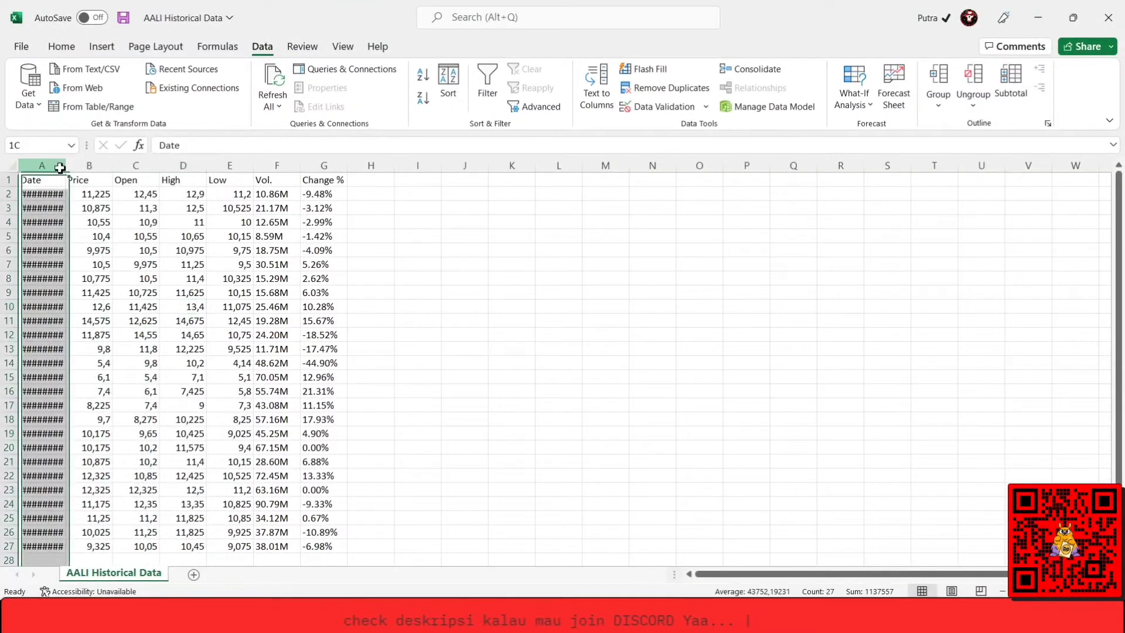
pyautogui.doubleClick(65, 165)
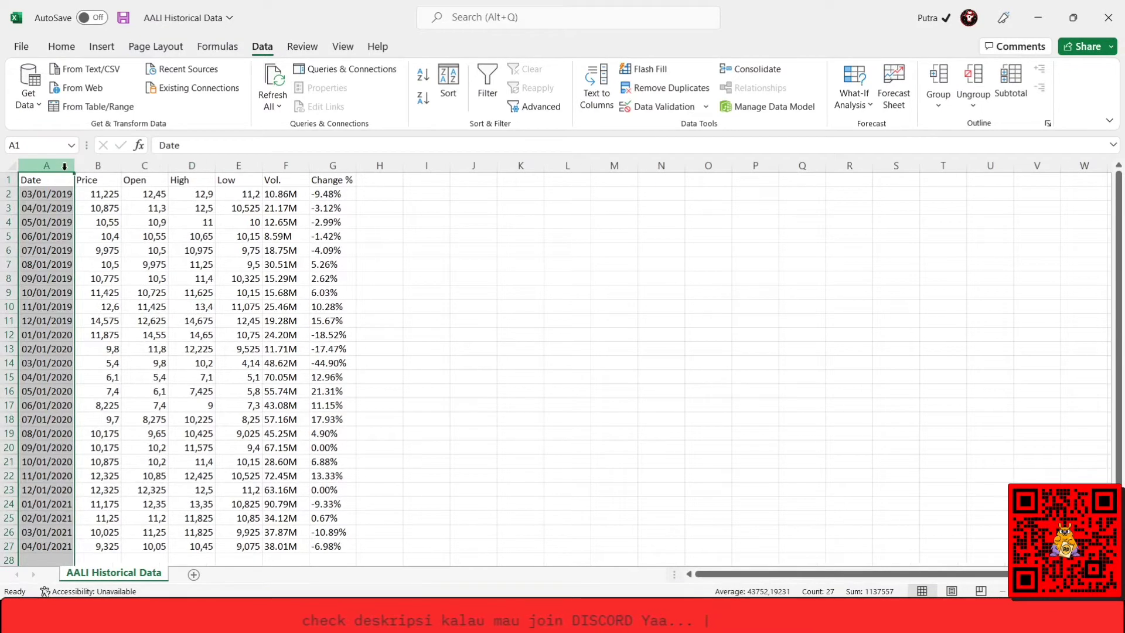
pyautogui.click(96, 226)
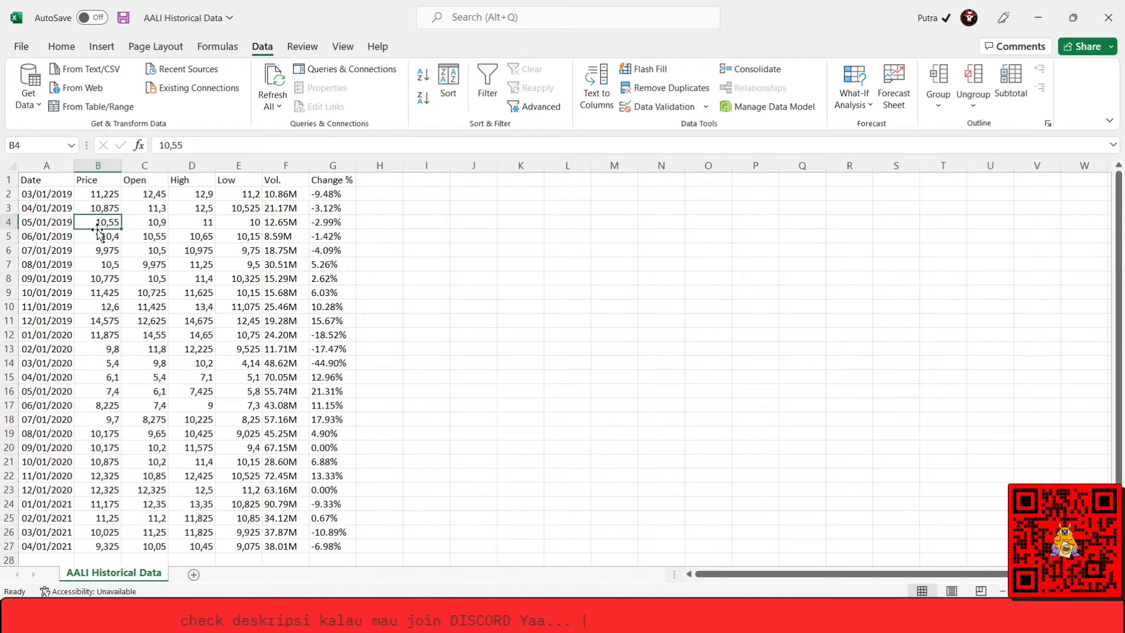
pyautogui.press('Left')
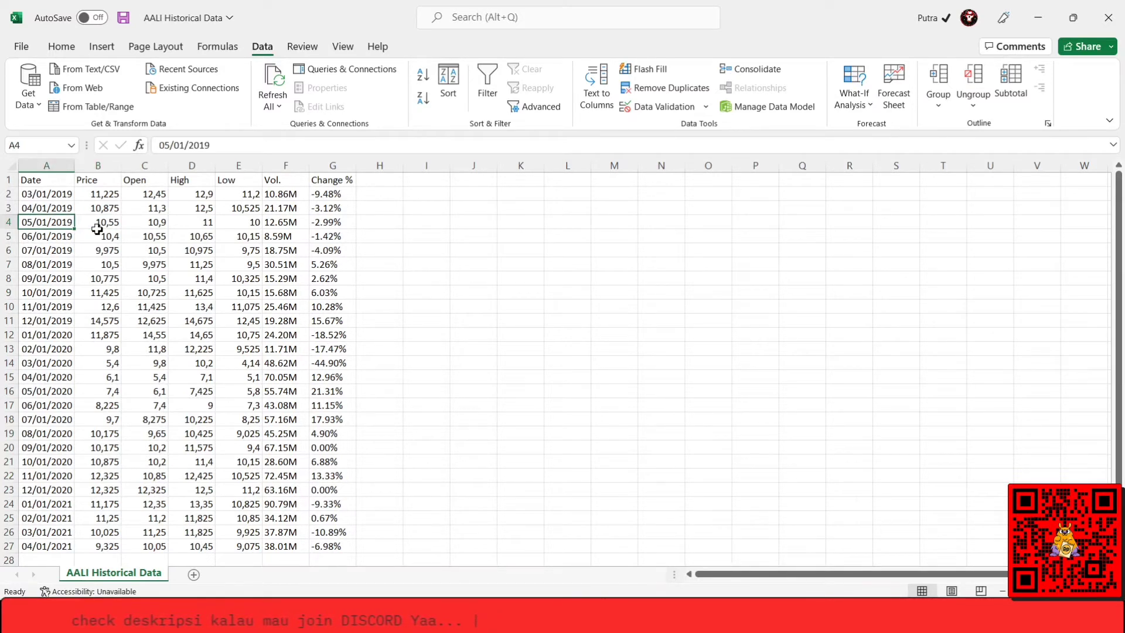
pyautogui.press('Up')
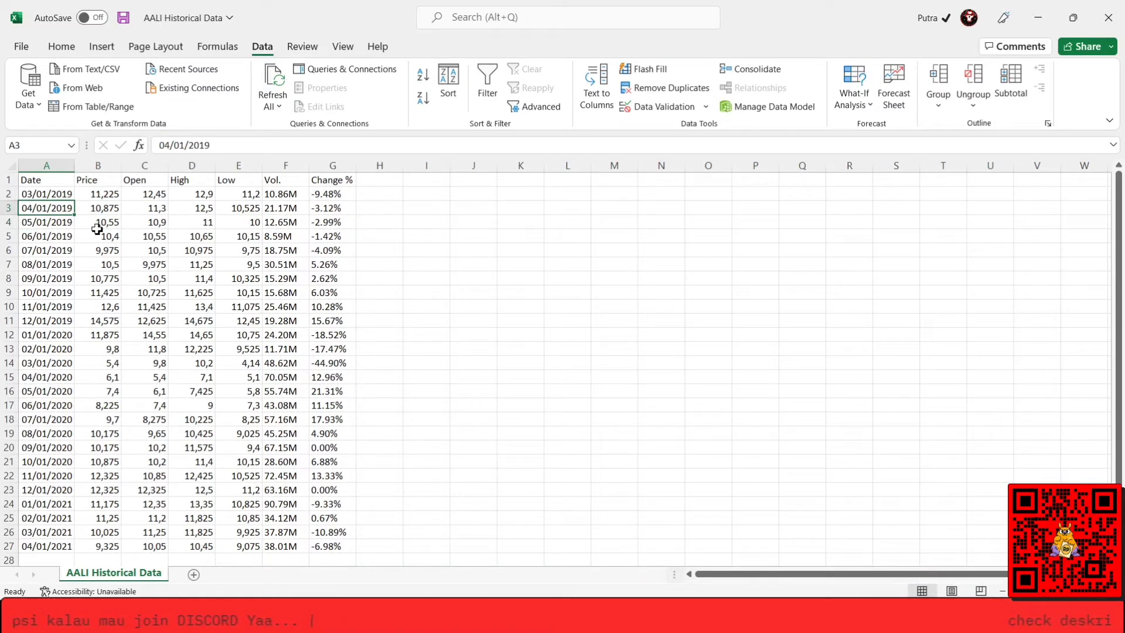
pyautogui.press('Right')
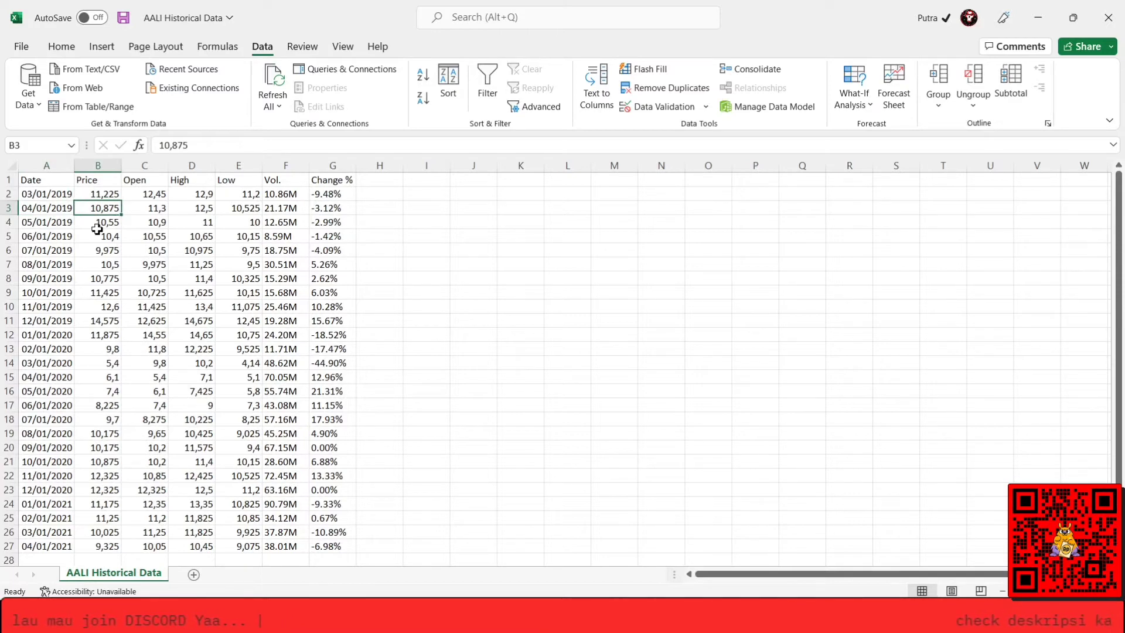
pyautogui.press('Up')
# Switch to the Astra Agro Lestari page on Investing.com, show its historical data with the Daily time frame and open the date range.
pyautogui.hotkey('alt', 'Tab')
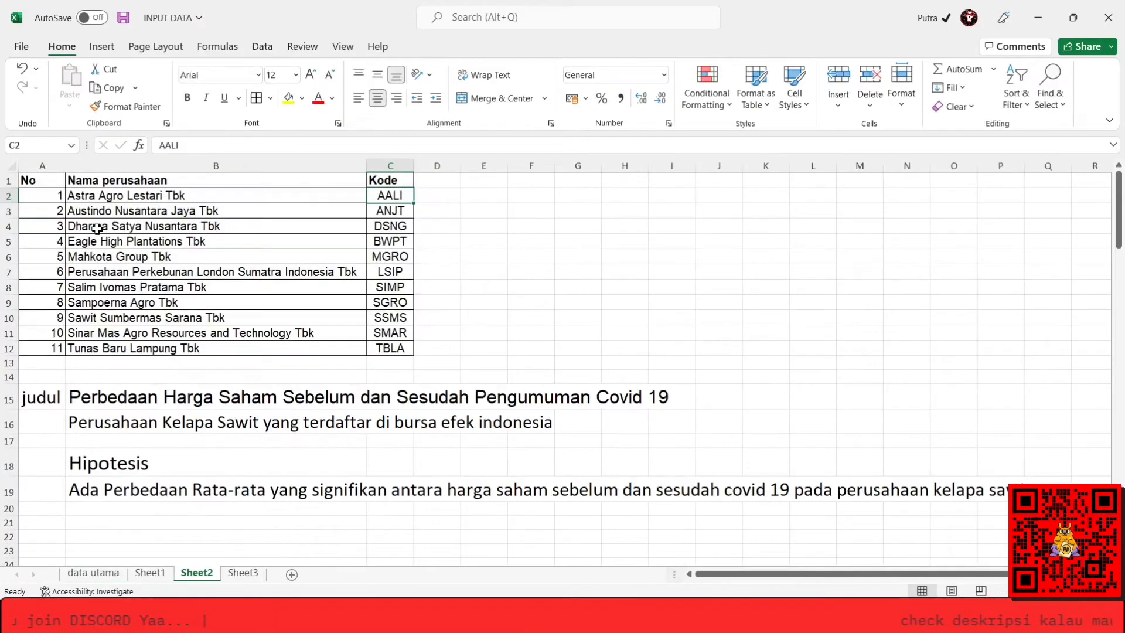
pyautogui.hotkey('alt', 'Tab')
pyautogui.hotkey('alt', 'Tab')
pyautogui.hotkey('alt', 'Tab')
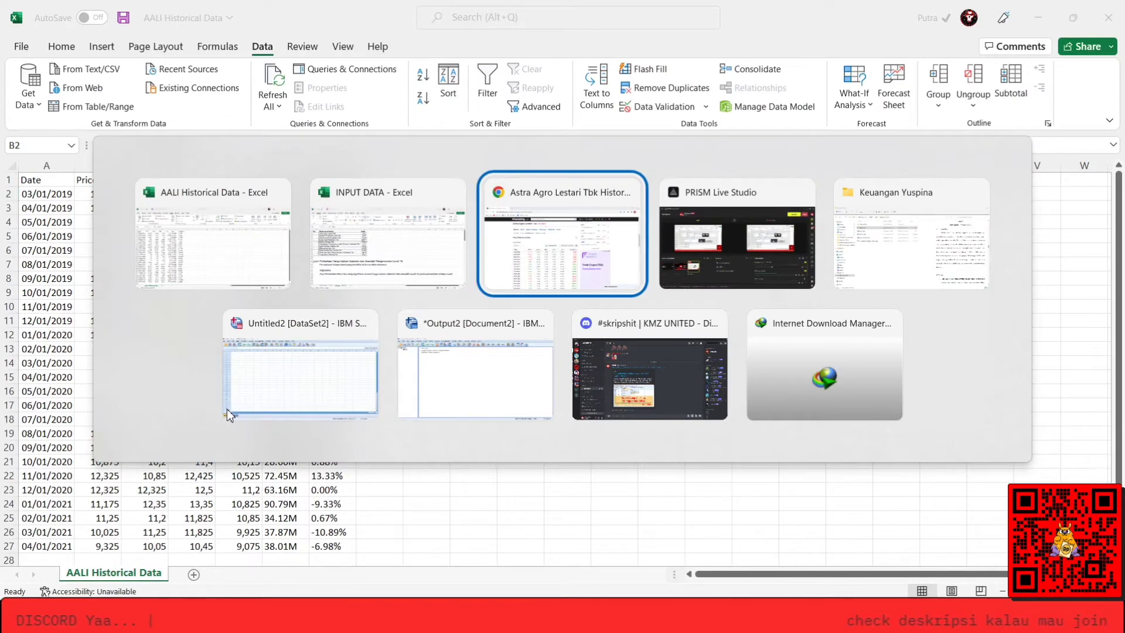
pyautogui.click(267, 284)
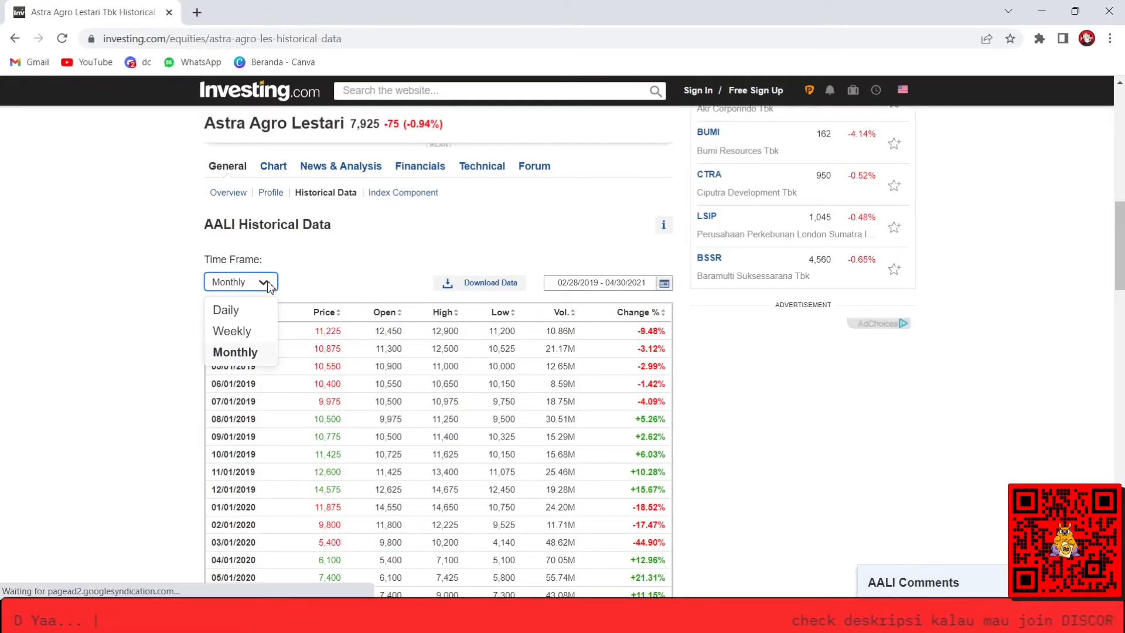
pyautogui.click(240, 310)
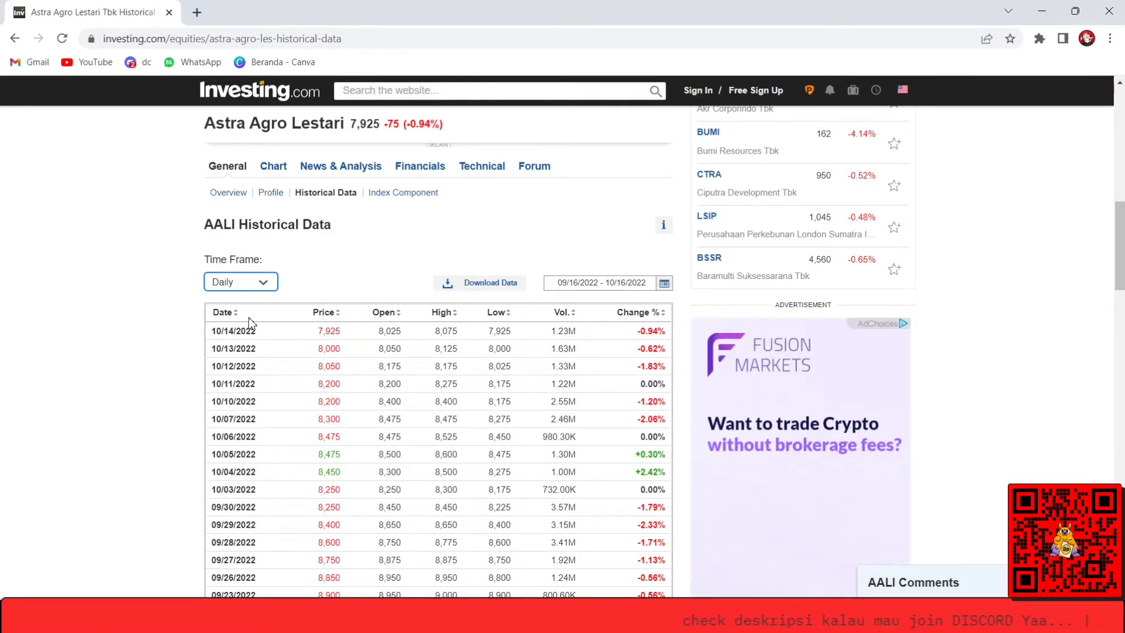
pyautogui.click(663, 284)
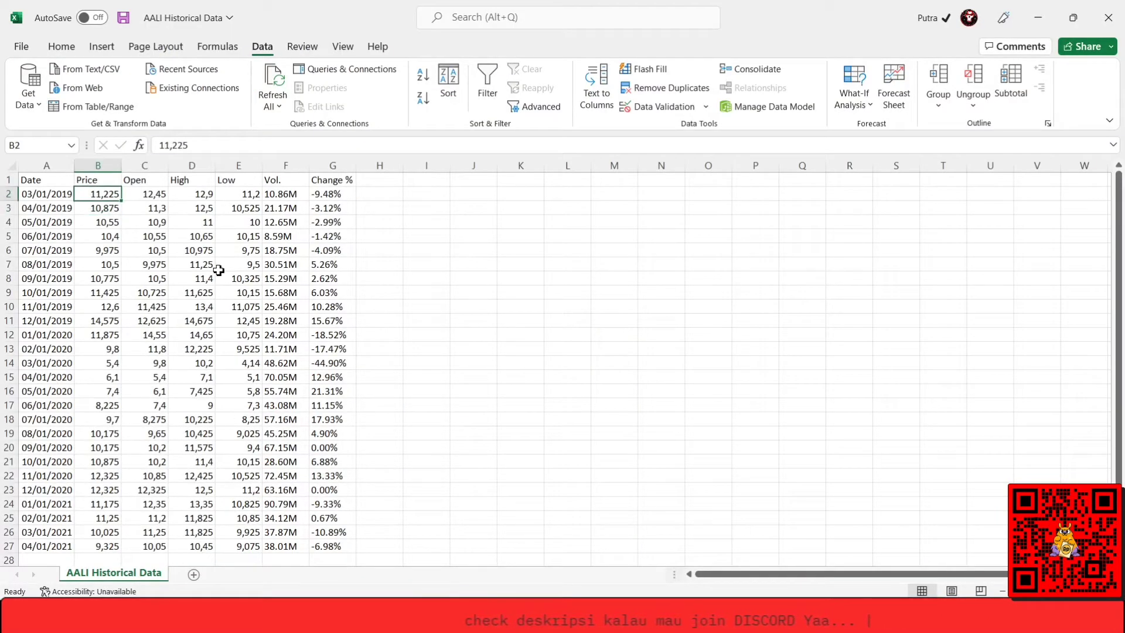
pyautogui.press('Up')
pyautogui.press('Down')
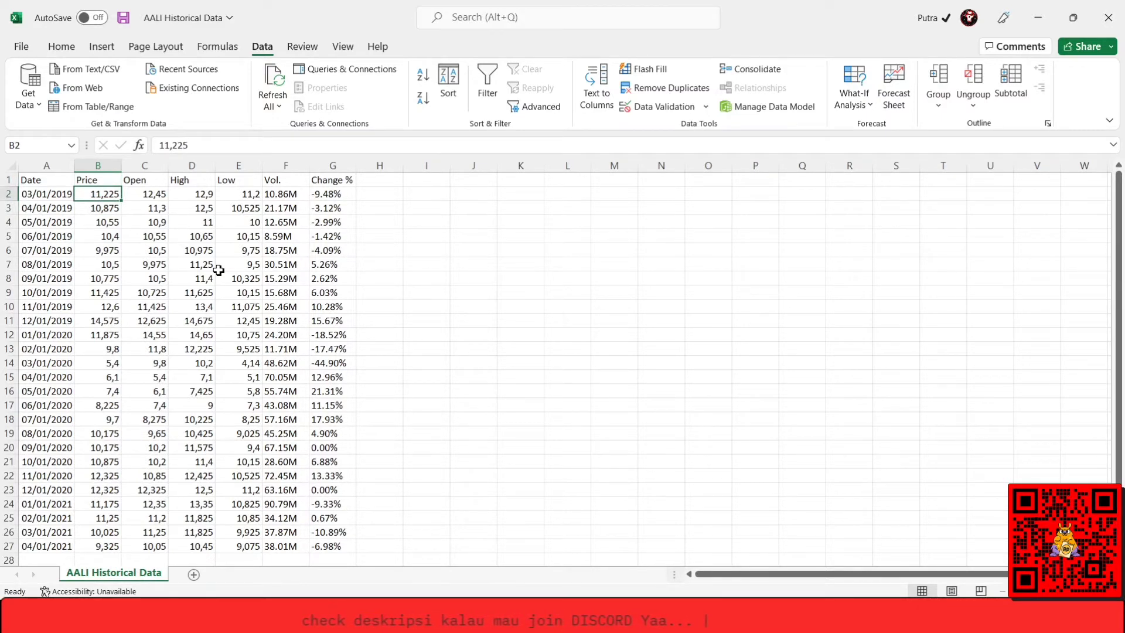
pyautogui.hotkey('shift', 'Down')
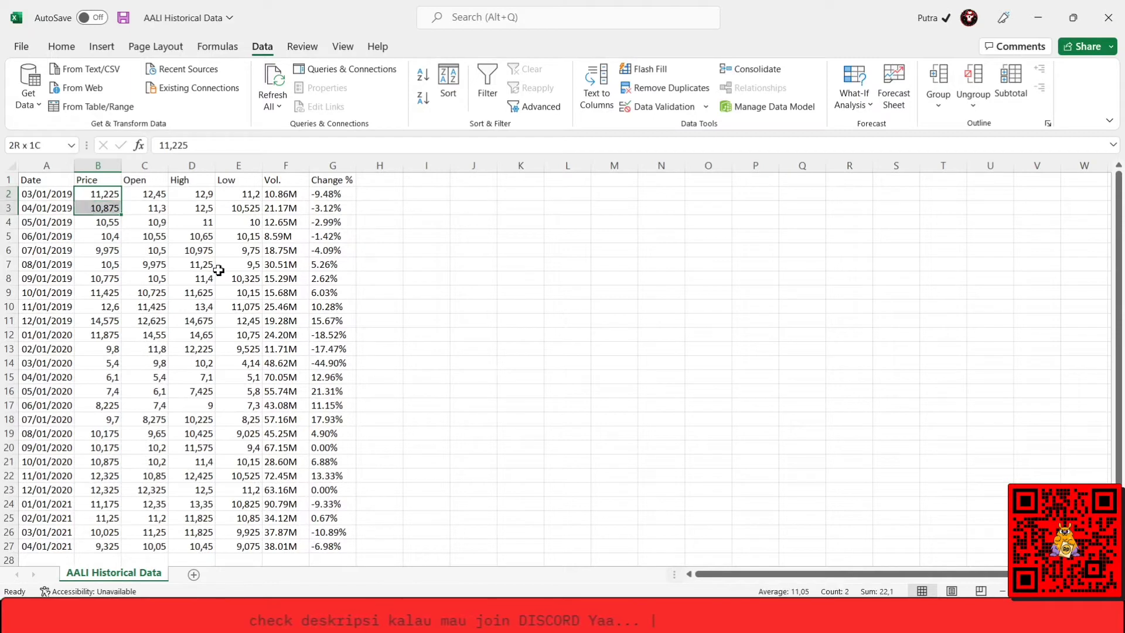
pyautogui.hotkey('shift', 'Down')
pyautogui.hotkey('shift', 'Down')
pyautogui.hotkey('shift', 'Down')
pyautogui.hotkey('shift', 'Down')
pyautogui.hotkey('shift', 'Down')
pyautogui.hotkey('shift', 'Down')
pyautogui.hotkey('shift', 'Down')
pyautogui.hotkey('shift', 'Down')
pyautogui.hotkey('shift', 'Down')
pyautogui.hotkey('shift', 'Down')
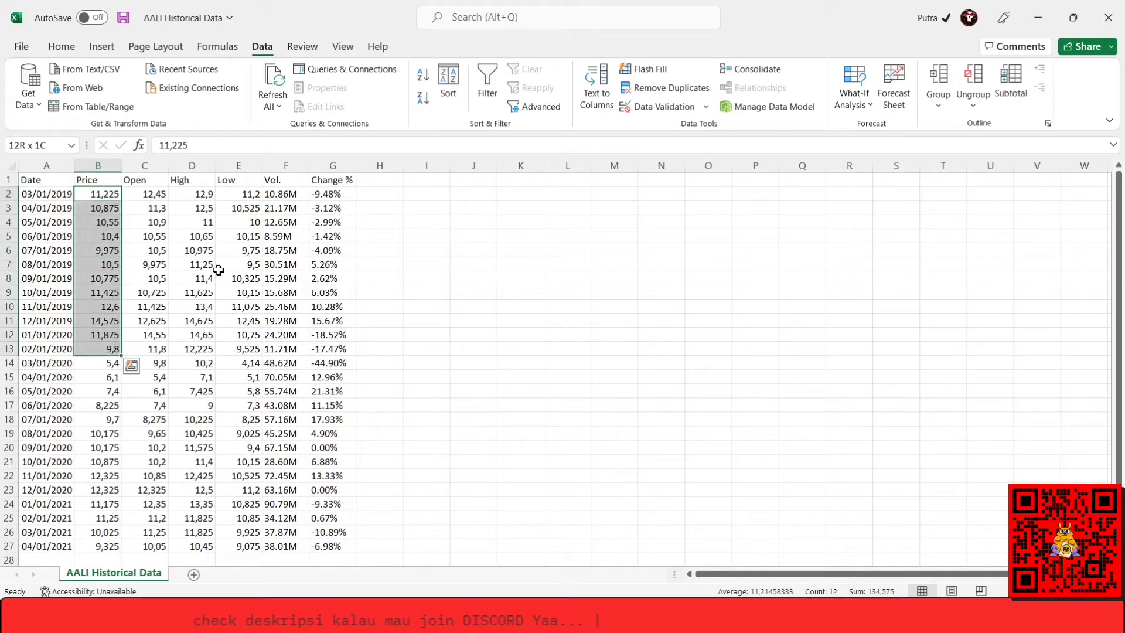
pyautogui.hotkey('ctrl', 'q')
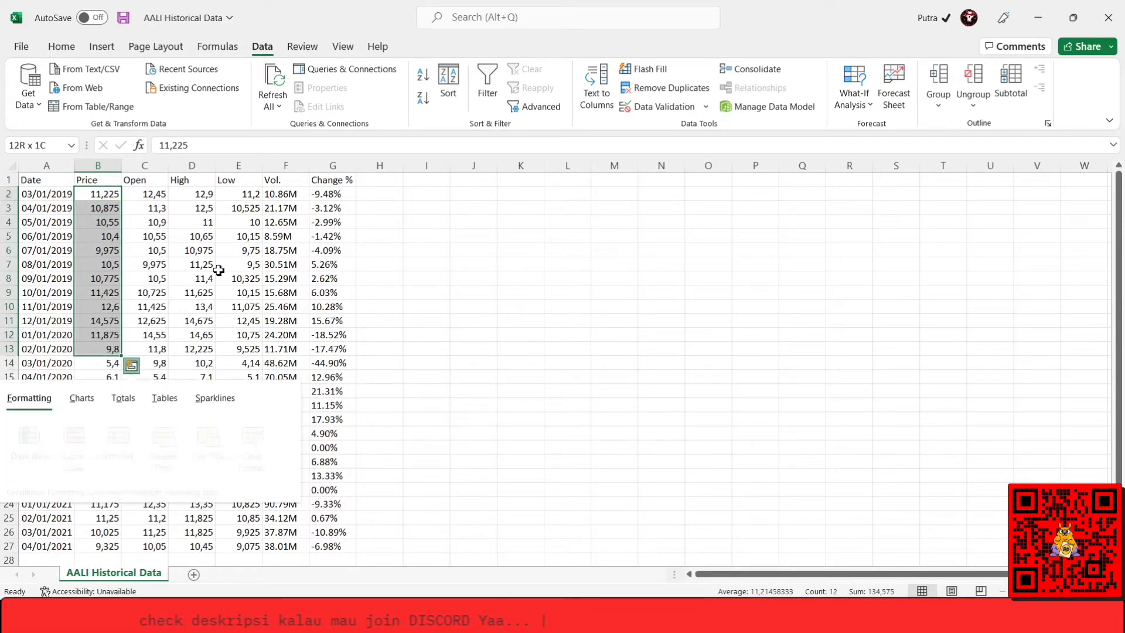
pyautogui.click(243, 265)
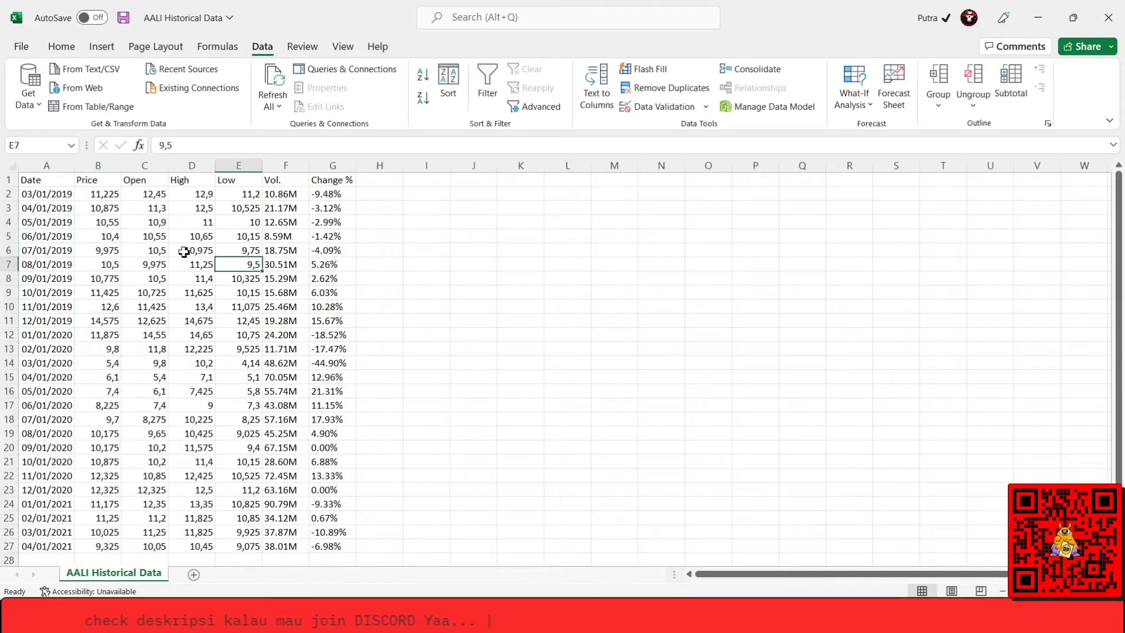
# Copy the AALI prices for 03/01/2019 to 02/01/2020 from cells B2:B13.
pyautogui.click(115, 196)
pyautogui.hotkey('shift', 'Down')
pyautogui.hotkey('shift', 'Down')
pyautogui.hotkey('shift', 'Down')
pyautogui.hotkey('shift', 'Down')
pyautogui.hotkey('shift', 'Down')
pyautogui.hotkey('shift', 'Down')
pyautogui.hotkey('shift', 'Down')
pyautogui.hotkey('shift', 'Down')
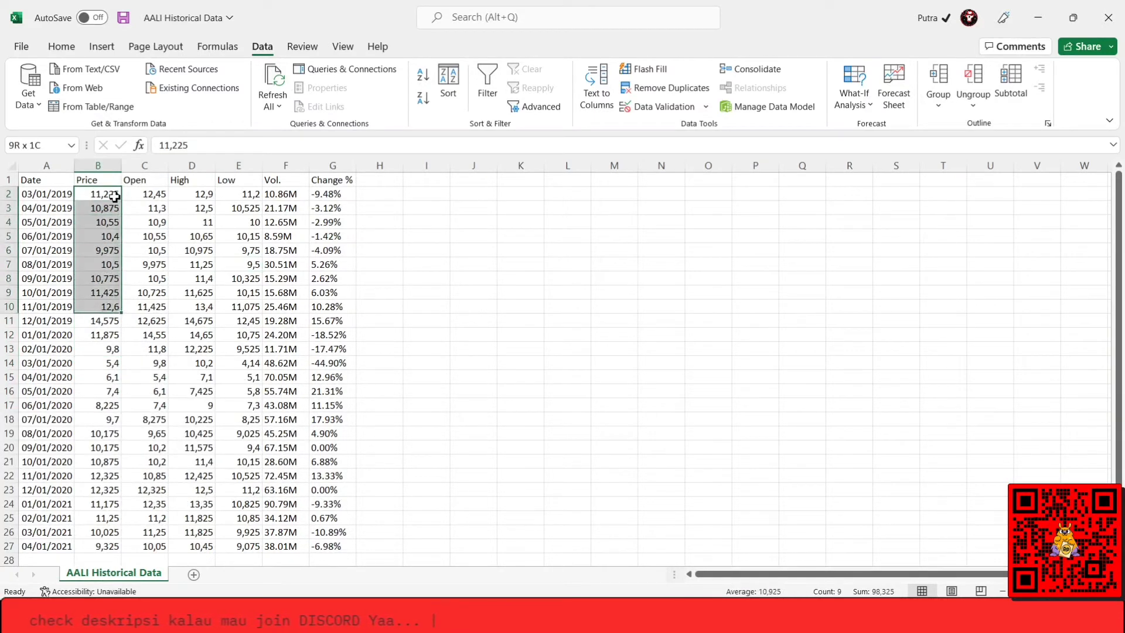
pyautogui.hotkey('shift', 'Down')
pyautogui.hotkey('shift', 'Down')
pyautogui.hotkey('shift', 'Down')
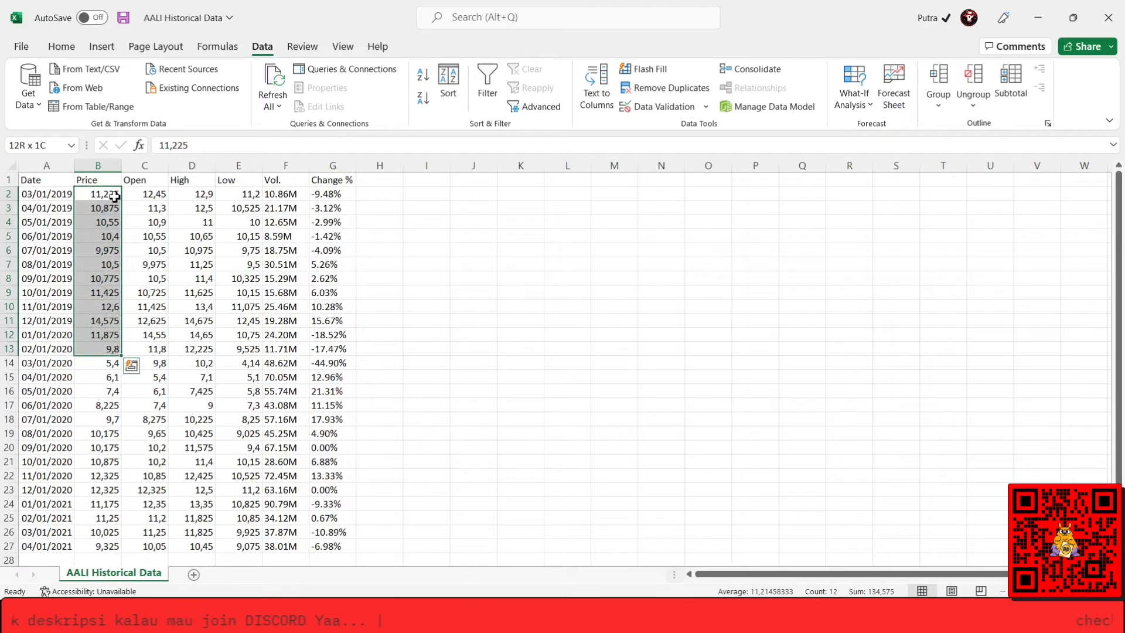
pyautogui.hotkey('ctrl', 'c')
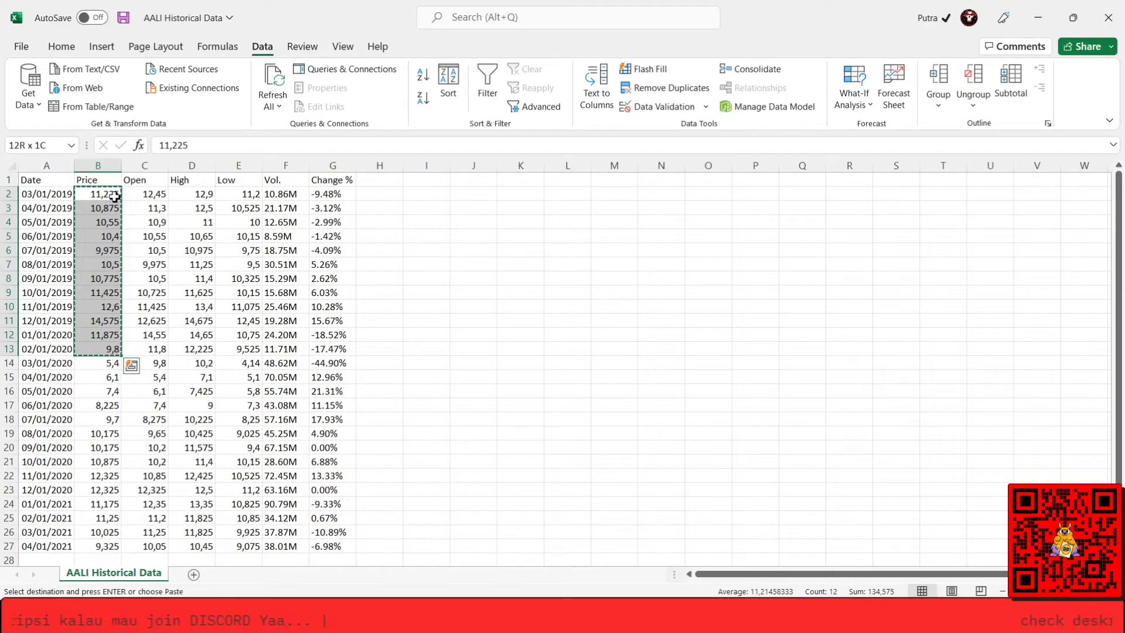
# Examine the pre-Covid prices down to 02/01/2020 and the twelve monthly prices from 03/01/2020 to 02/01/2021.
pyautogui.click(115, 196)
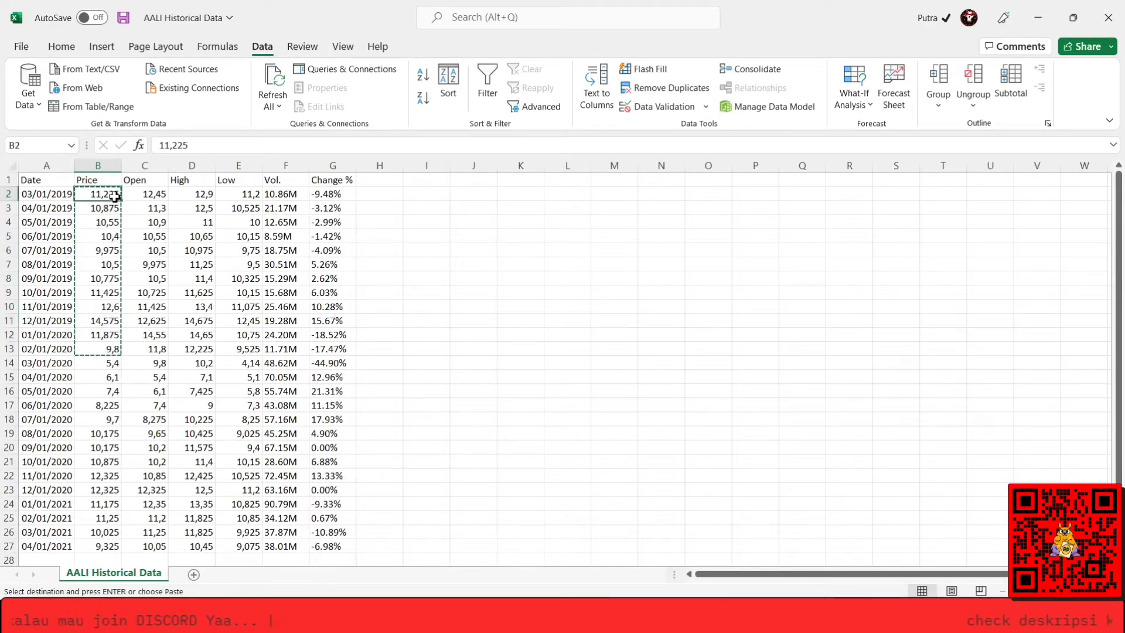
pyautogui.press('Down')
pyautogui.press('Down')
pyautogui.press('Down')
pyautogui.press('Down')
pyautogui.press('Down')
pyautogui.press('Down')
pyautogui.press('Down')
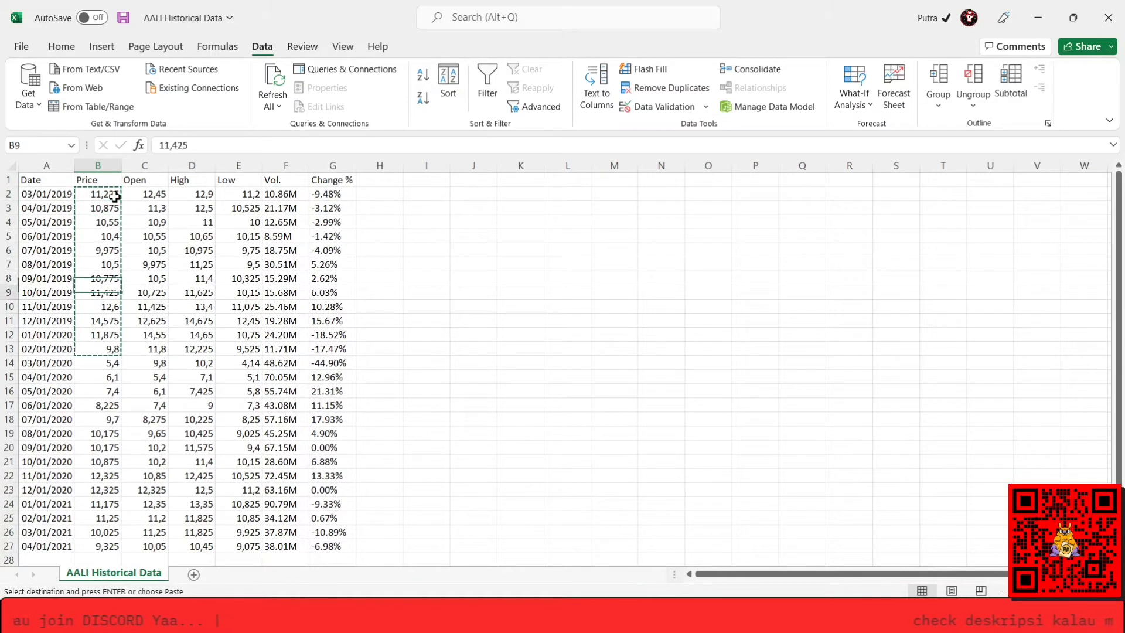
pyautogui.press('Down')
pyautogui.press('Down')
pyautogui.press('Down')
pyautogui.press('Down')
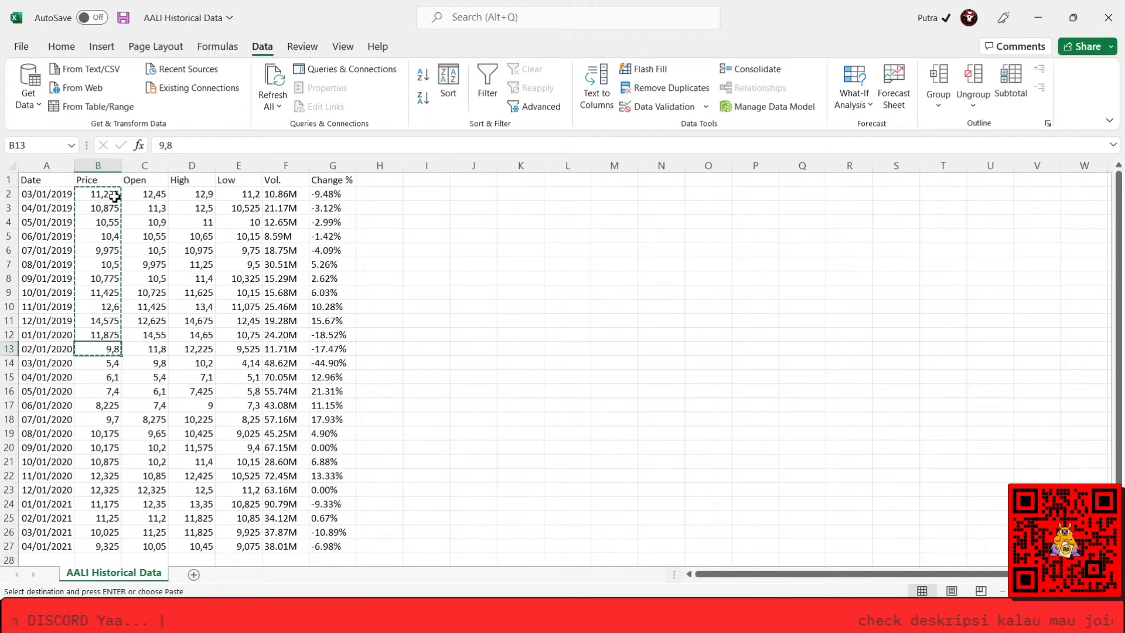
pyautogui.hotkey('shift', 'Down')
pyautogui.hotkey('shift', 'Down')
pyautogui.hotkey('shift', 'Down')
pyautogui.hotkey('shift', 'Down')
pyautogui.hotkey('shift', 'Down')
pyautogui.hotkey('shift', 'Down')
pyautogui.hotkey('shift', 'Down')
pyautogui.hotkey('shift', 'Down')
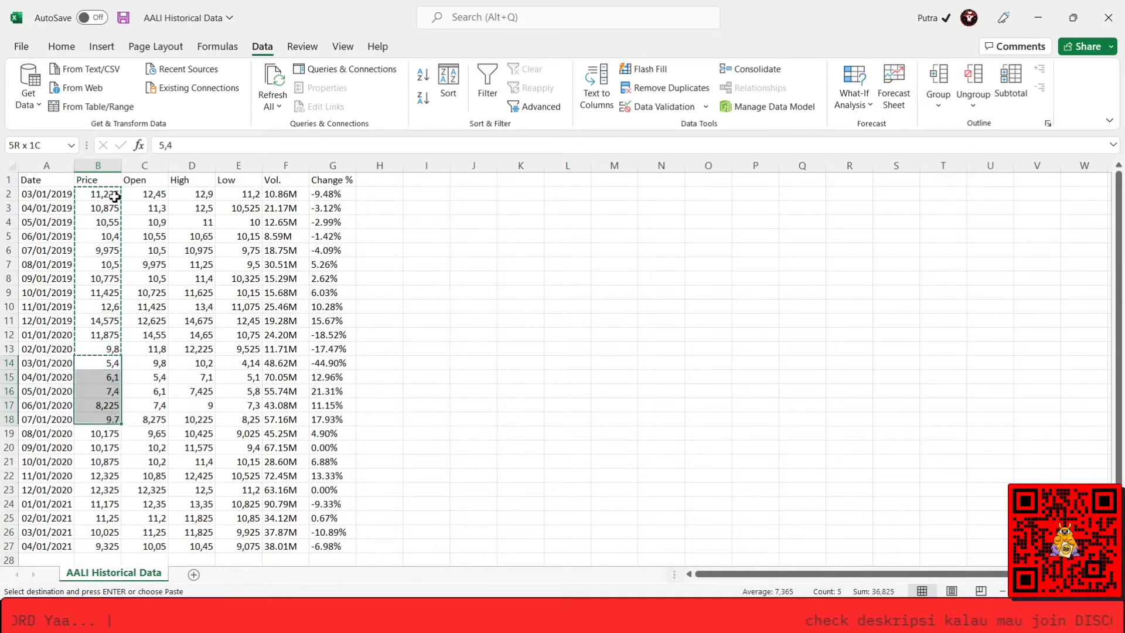
pyautogui.hotkey('shift', 'Down')
pyautogui.hotkey('shift', 'Down')
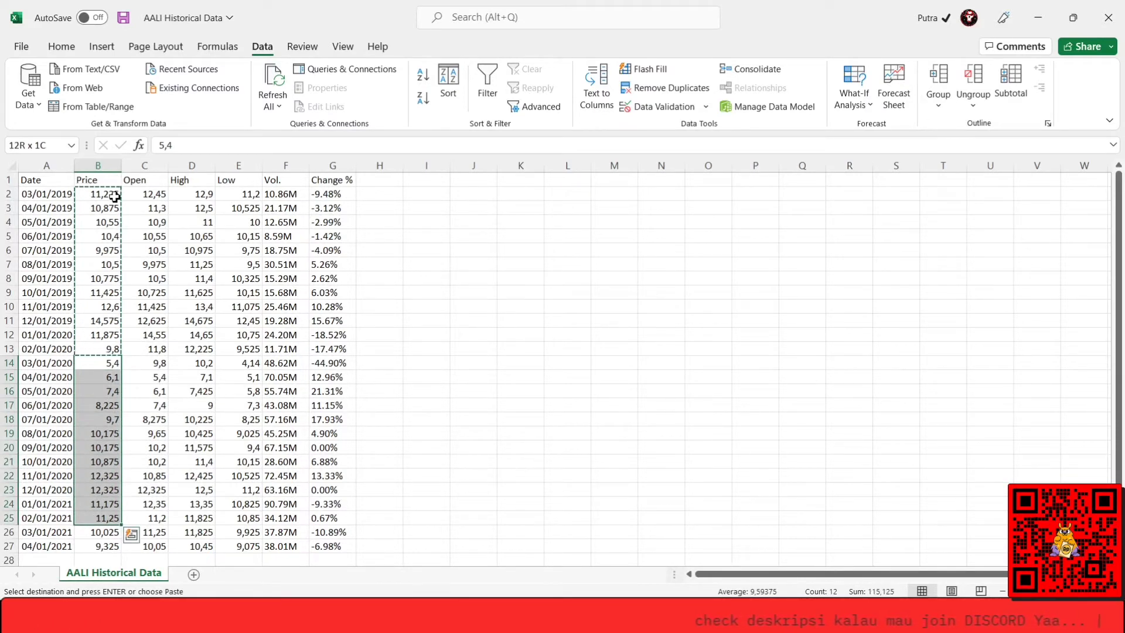
pyautogui.press('Up')
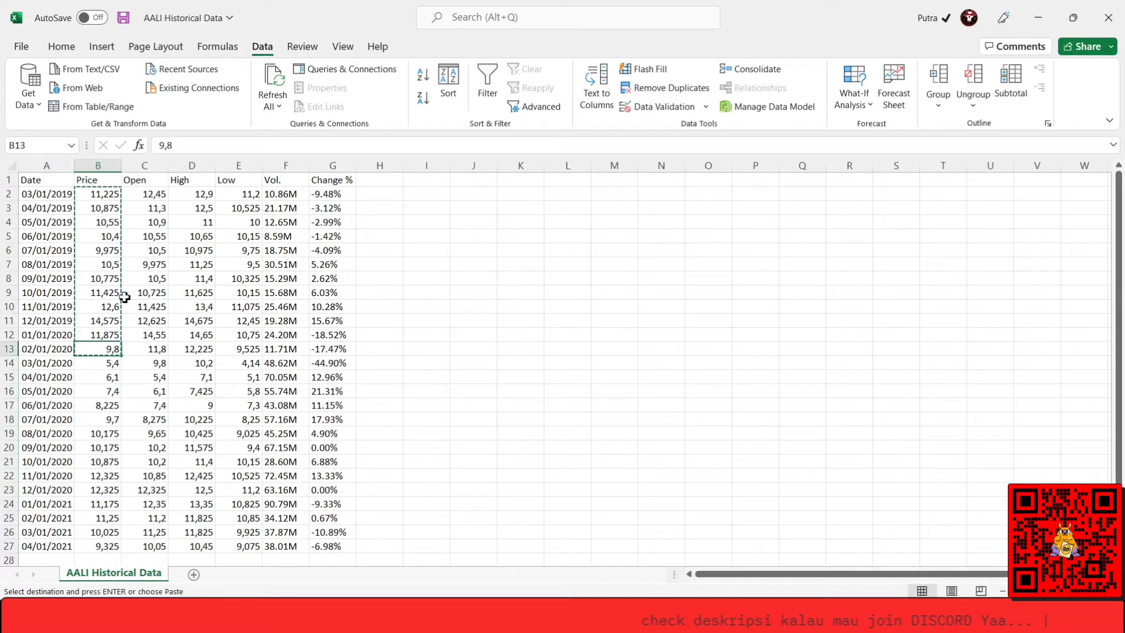
# Switch to the INPUT DATA workbook and select cell E3 under Sebelum Covid, Harga Saham, on Sheet3.
pyautogui.hotkey('alt', 'Tab')
pyautogui.hotkey('alt', 'Tab')
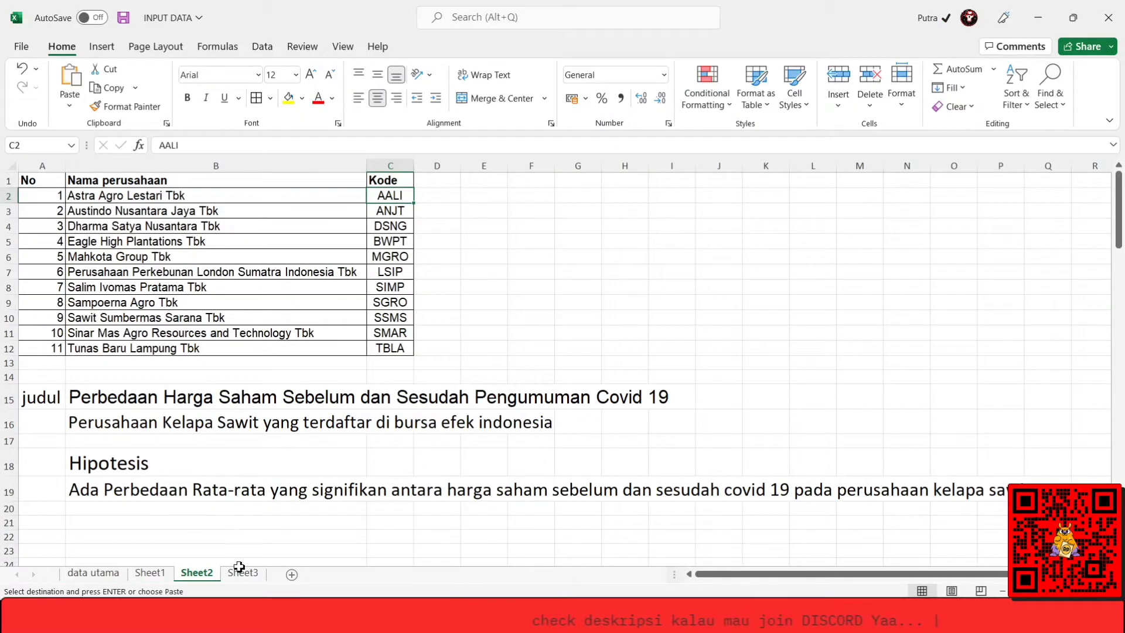
pyautogui.click(241, 572)
pyautogui.press('Right')
pyautogui.press('Right')
pyautogui.press('Right')
pyautogui.press('Right')
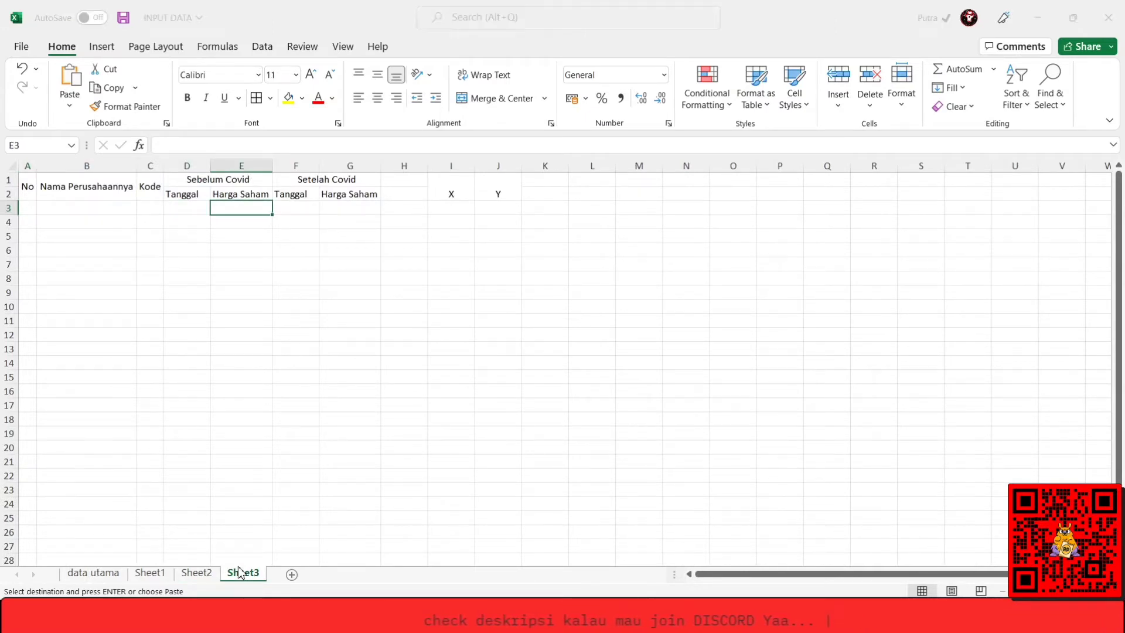
# Return to the AALI Historical Data workbook and copy the dates and prices for 03/01/2019 to 02/01/2020 from cells A2:B13.
pyautogui.hotkey('alt', 'Tab')
pyautogui.moveTo(32, 200); pyautogui.dragTo(33, 201)
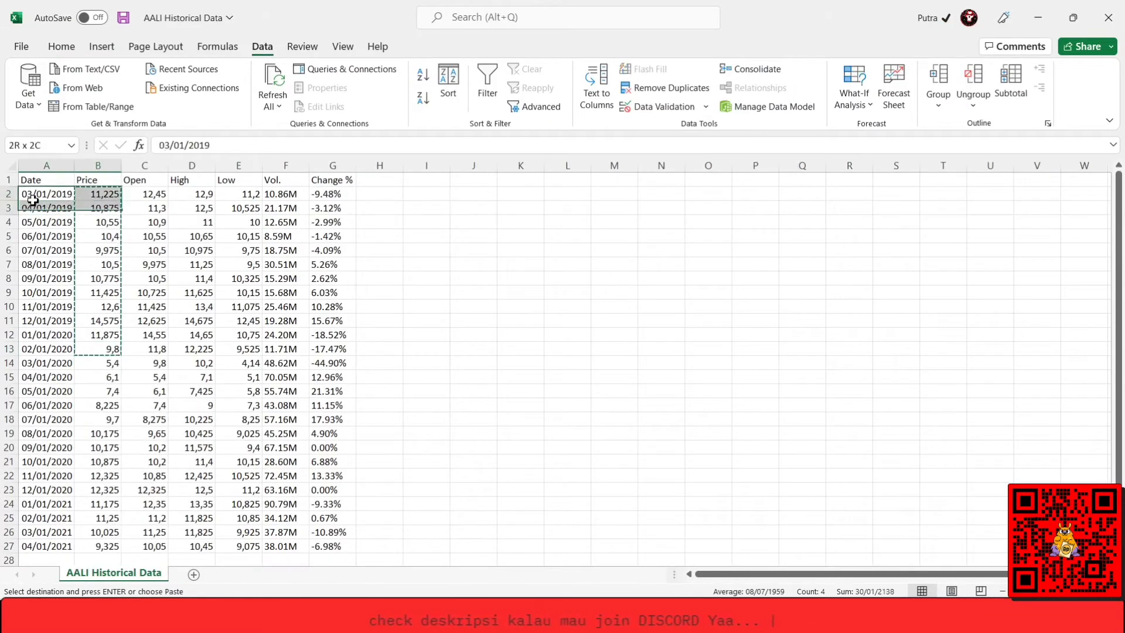
pyautogui.hotkey('shift', 'Down')
pyautogui.hotkey('shift', 'Down')
pyautogui.hotkey('shift', 'Down')
pyautogui.hotkey('shift', 'Down')
pyautogui.hotkey('shift', 'Down')
pyautogui.hotkey('shift', 'Down')
pyautogui.hotkey('shift', 'Down')
pyautogui.hotkey('shift', 'Down')
pyautogui.hotkey('shift', 'Down')
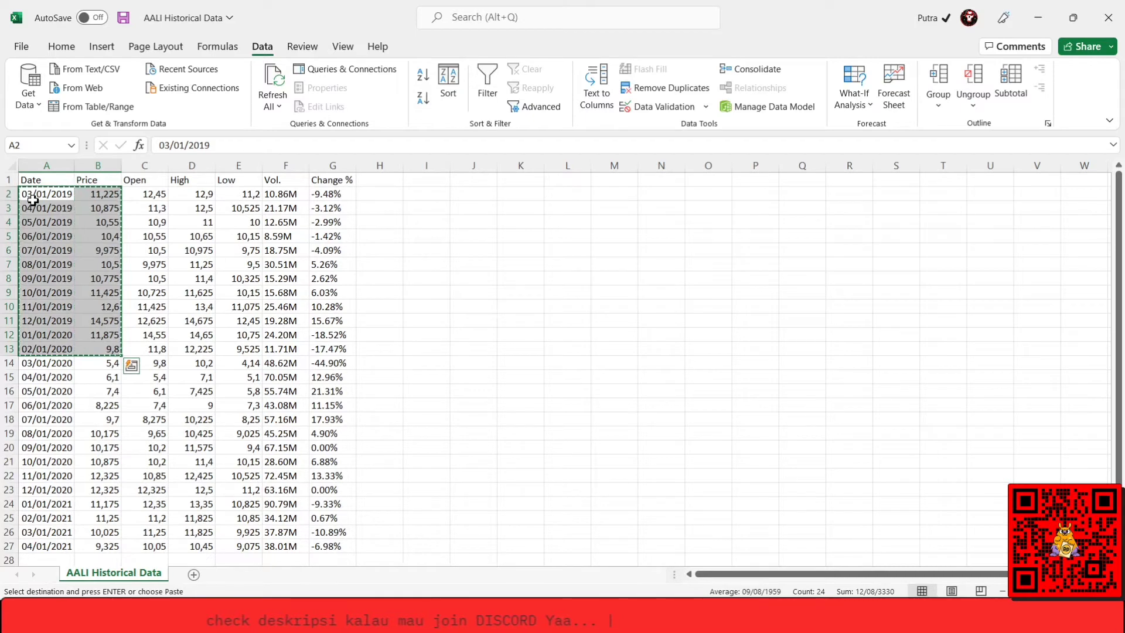
# Paste the copied AALI dates and prices into Sheet3 of the INPUT DATA workbook from cell D3 and autofit column D.
pyautogui.hotkey('alt', 'Tab')
pyautogui.press('Left')
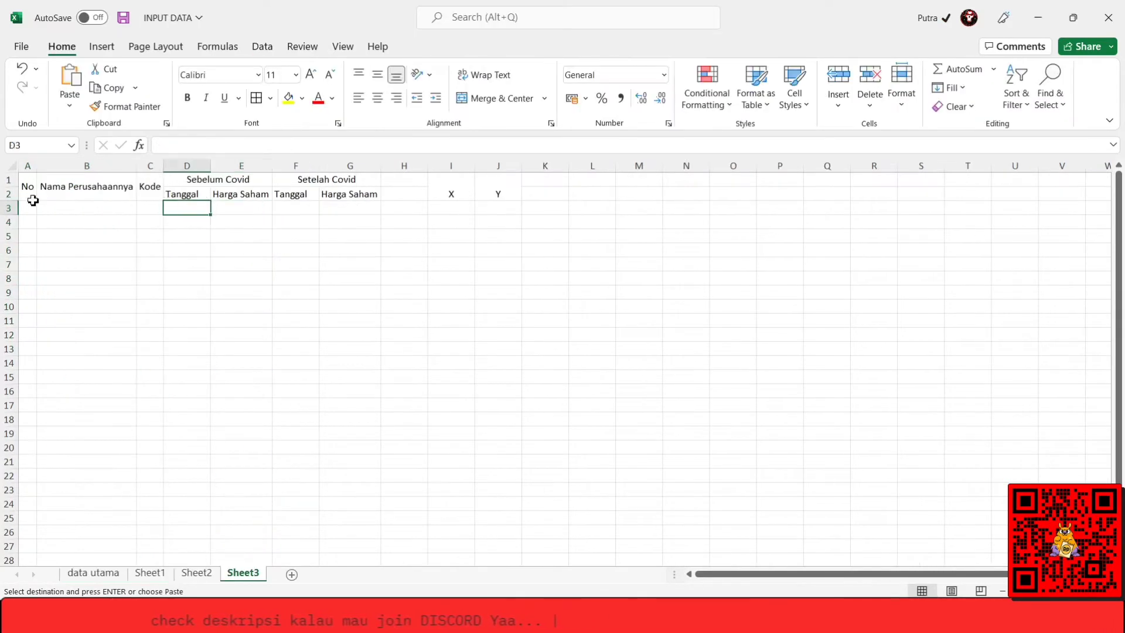
pyautogui.hotkey('ctrl', 'v')
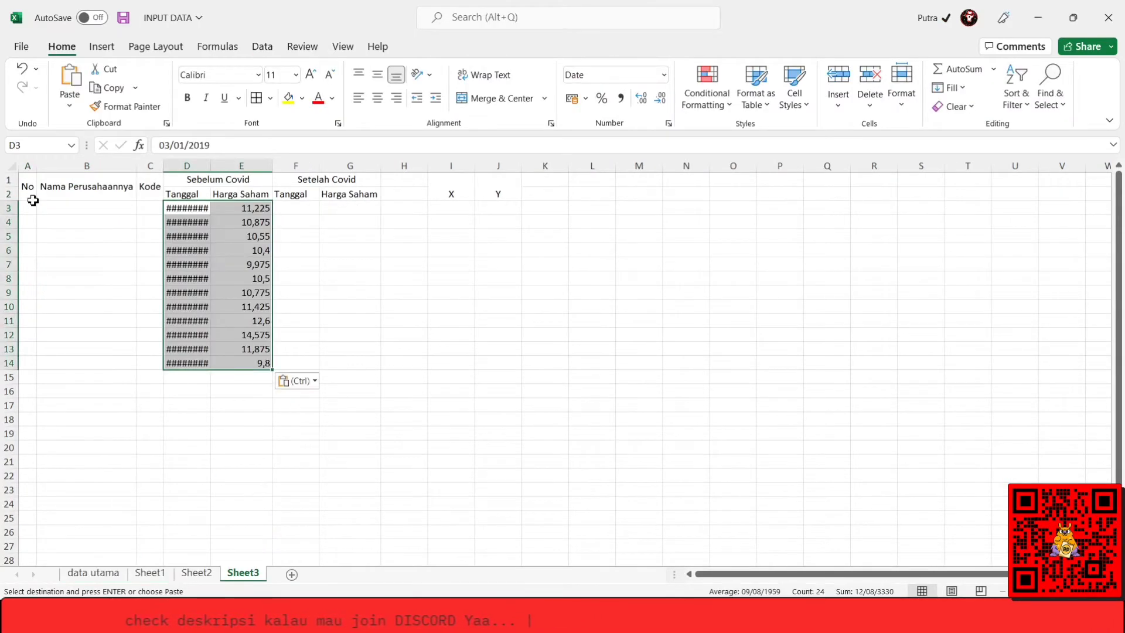
pyautogui.doubleClick(210, 167)
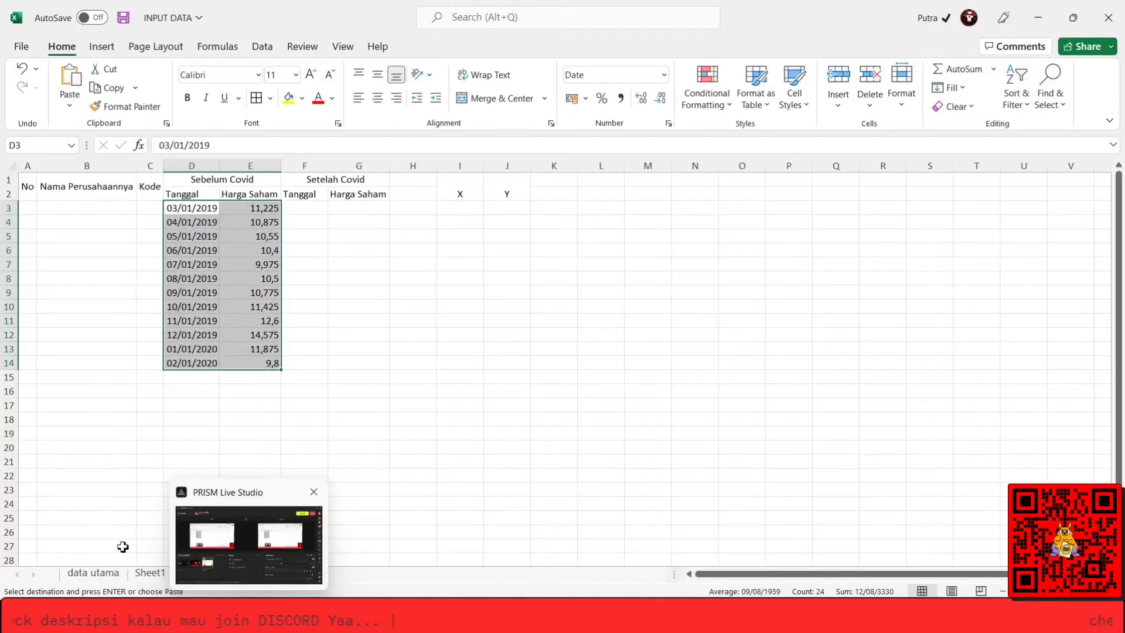
# Copy the company name Astra Agro Lestari Tbk and its code AALI from cells B2:C2 of Sheet2.
pyautogui.click(119, 544)
pyautogui.click(197, 580)
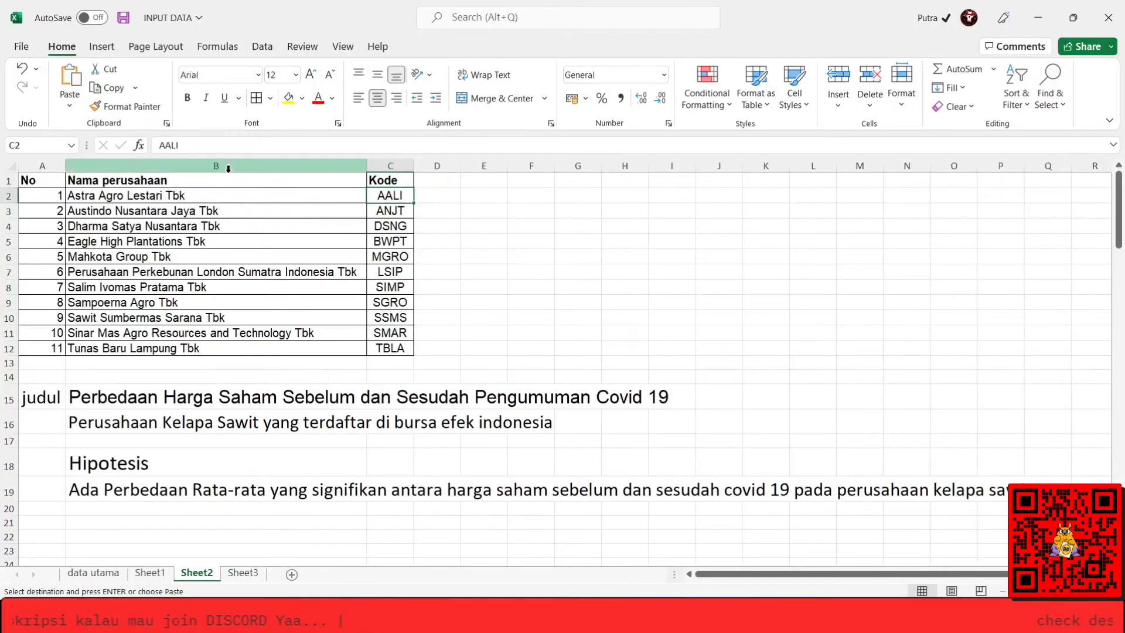
pyautogui.click(184, 208)
pyautogui.press('Up')
pyautogui.hotkey('ctrl', 'v')
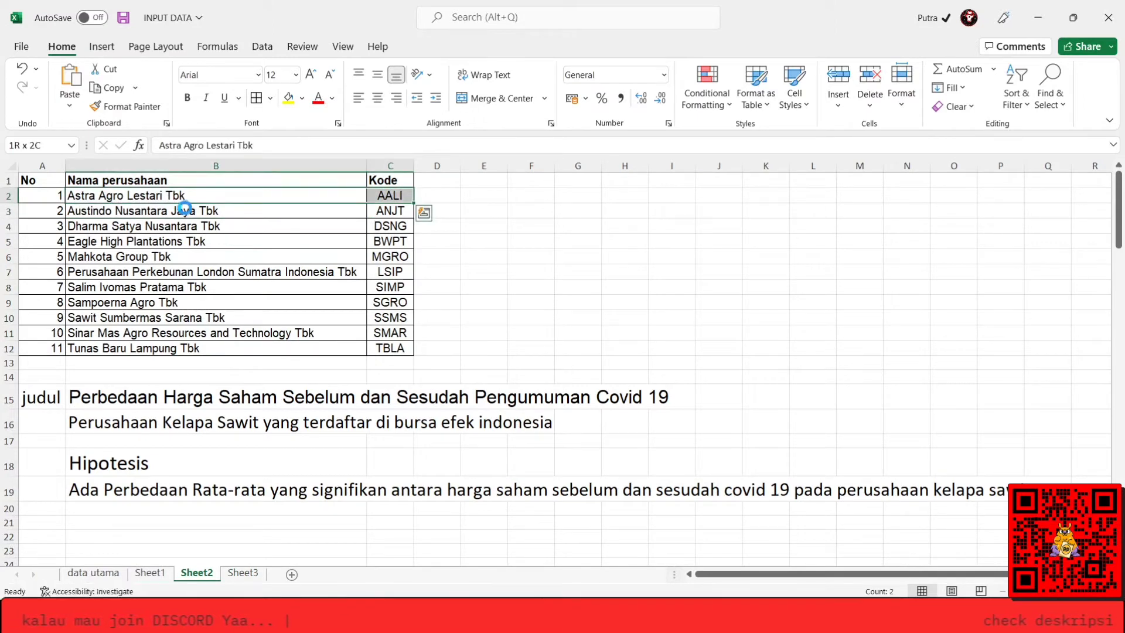
pyautogui.hotkey('ctrl', 'c')
# Paste the Astra Agro Lestari Tbk name and code into B3:C3 of Sheet3 and autofit columns B and C.
pyautogui.click(242, 573)
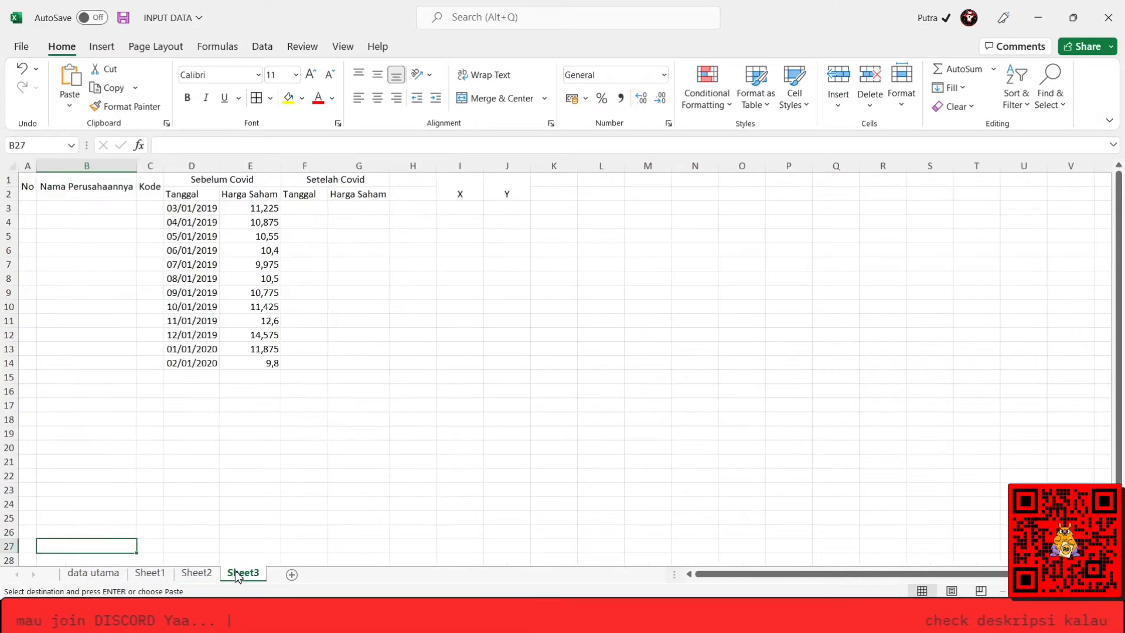
pyautogui.hotkey('ctrl', 'Left')
pyautogui.hotkey('ctrl', 'Right')
pyautogui.hotkey('ctrl', 'Left')
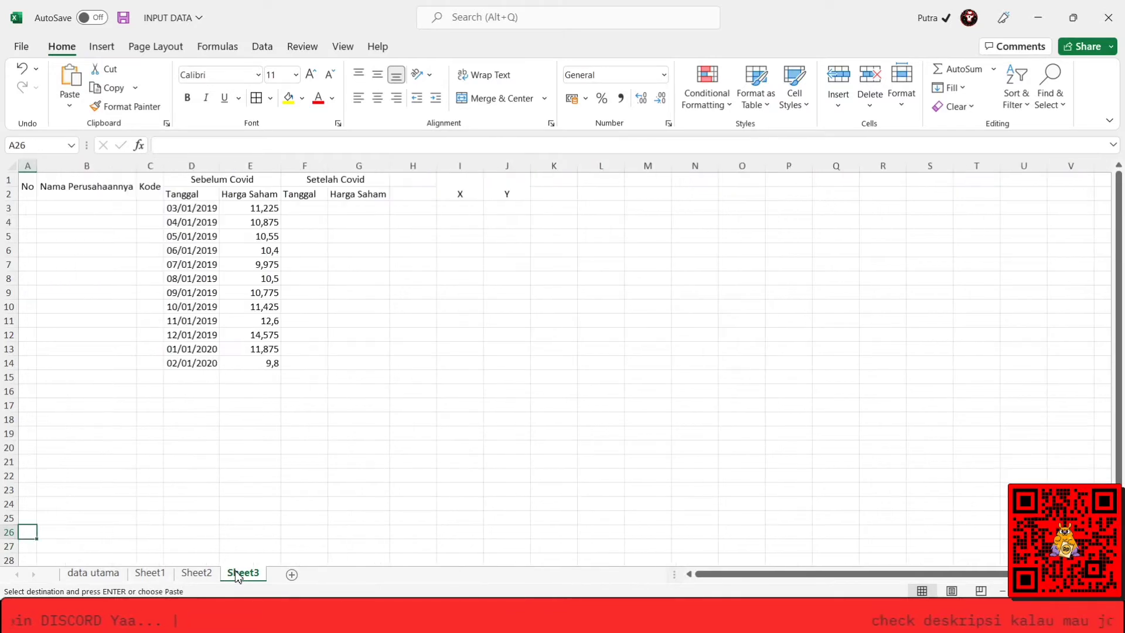
pyautogui.press('Right')
pyautogui.hotkey('ctrl', 'Up')
pyautogui.press('Down')
pyautogui.hotkey('ctrl', 'v')
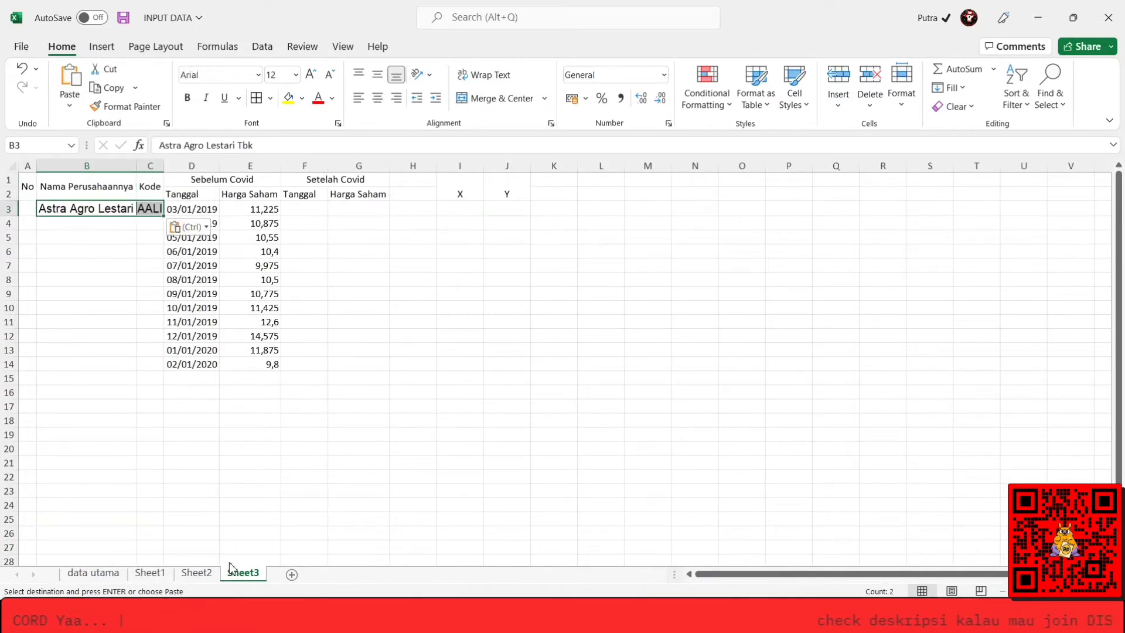
pyautogui.doubleClick(139, 160)
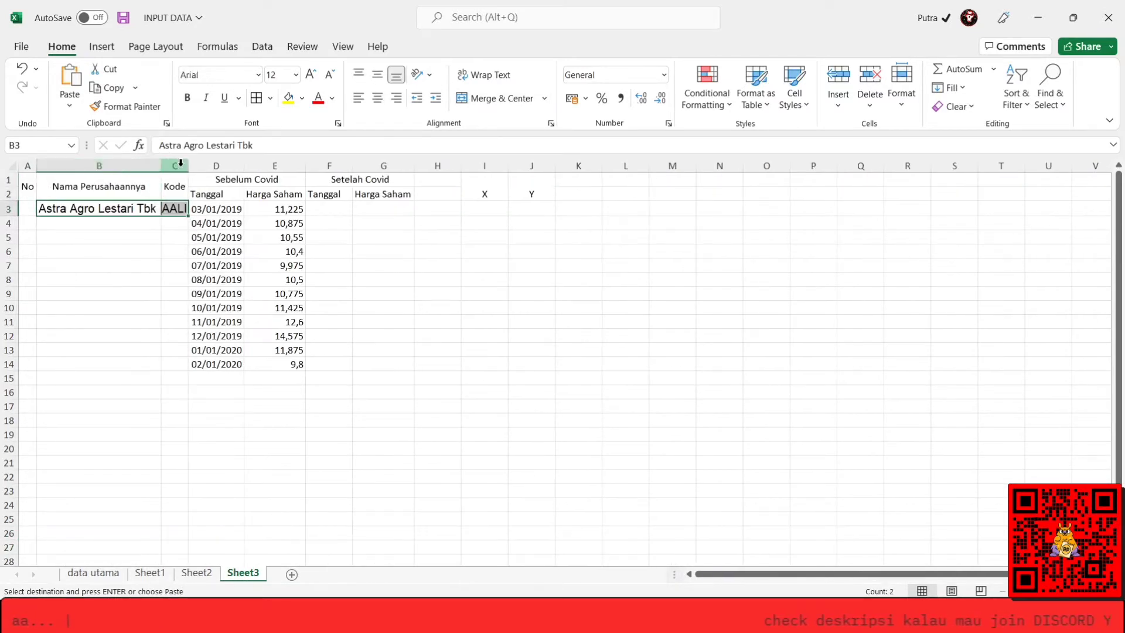
pyautogui.doubleClick(189, 165)
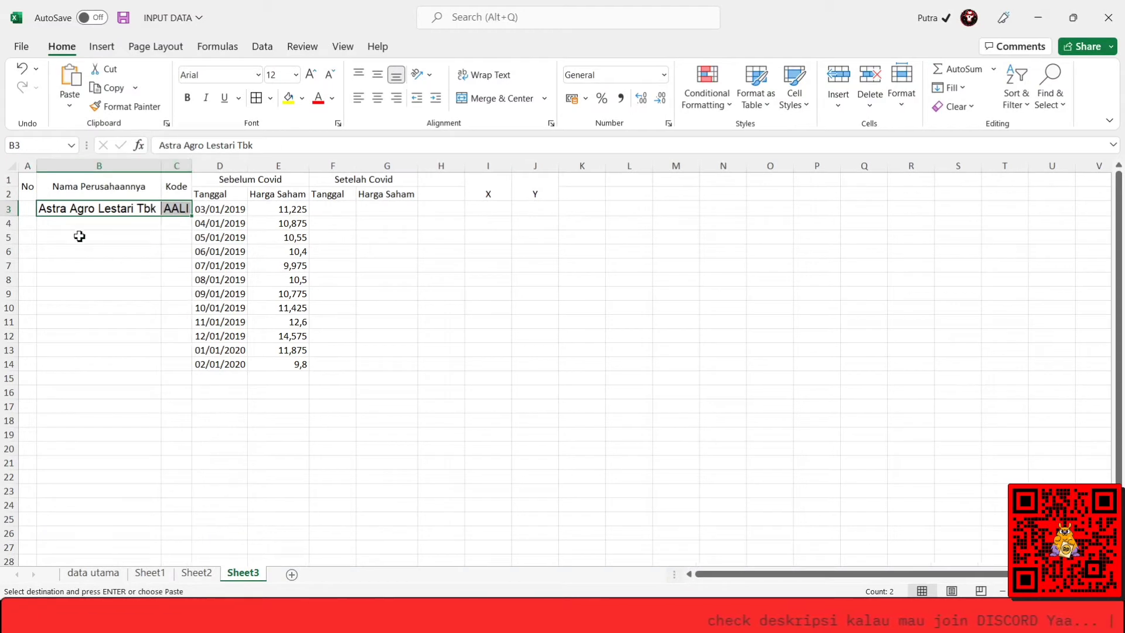
# Copy the company name and code in B3:C3 down through row 14 beside every pre-Covid price.
pyautogui.press('Down')
pyautogui.press('Up')
pyautogui.hotkey('shift', 'Right')
pyautogui.hotkey('ctrl', 'v')
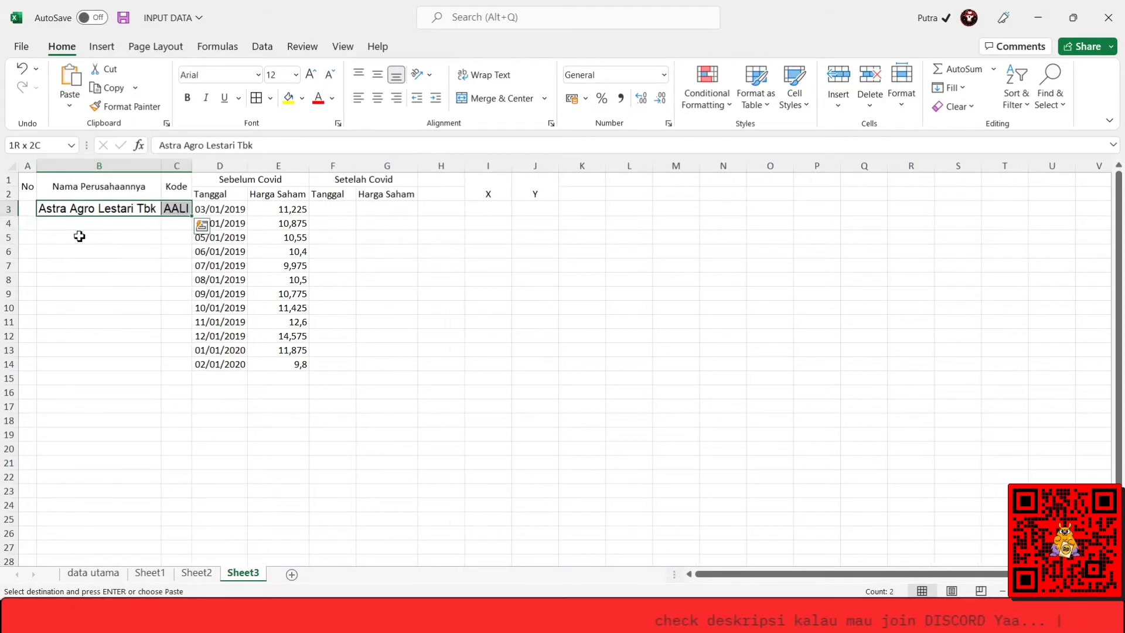
pyautogui.hotkey('shift', 'Down')
pyautogui.hotkey('shift', 'Down')
pyautogui.hotkey('shift', 'Down')
pyautogui.hotkey('shift', 'Down')
pyautogui.hotkey('shift', 'Down')
pyautogui.hotkey('shift', 'Down')
pyautogui.hotkey('shift', 'Down')
pyautogui.hotkey('shift', 'Down')
pyautogui.hotkey('shift', 'Down')
pyautogui.hotkey('shift', 'Down')
pyautogui.hotkey('shift', 'Down')
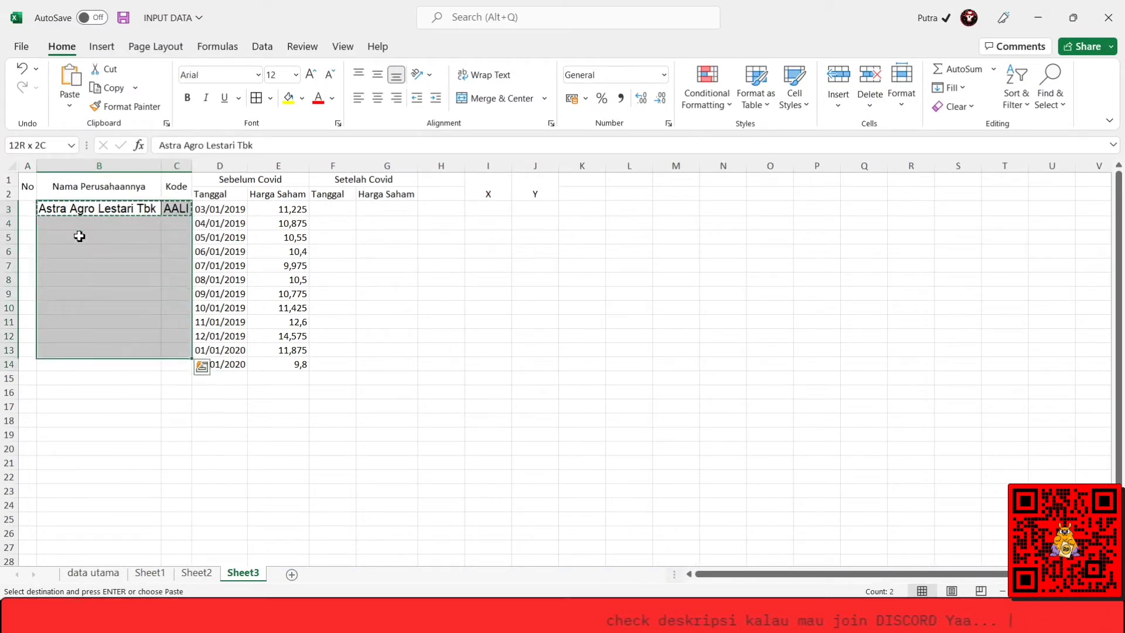
pyautogui.hotkey('ctrl', 'v')
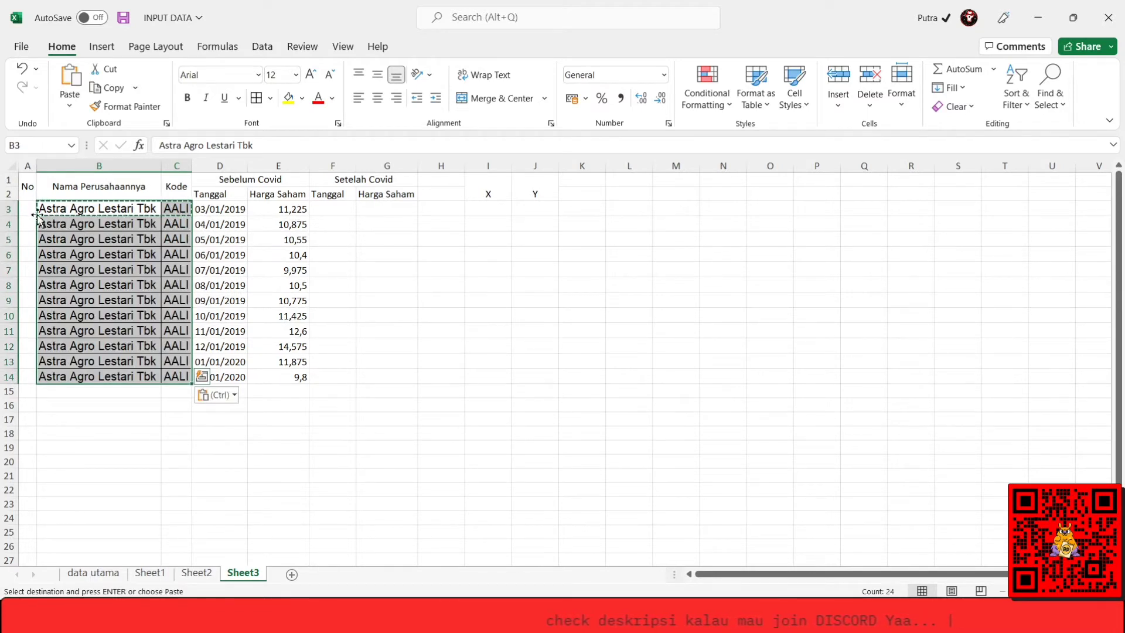
# Number the AALI rows in the No column from 1 to 12 by filling the series down A3:A14.
pyautogui.click(21, 206)
pyautogui.write('1')
pyautogui.press('Return')
pyautogui.write('2')
pyautogui.press('Return')
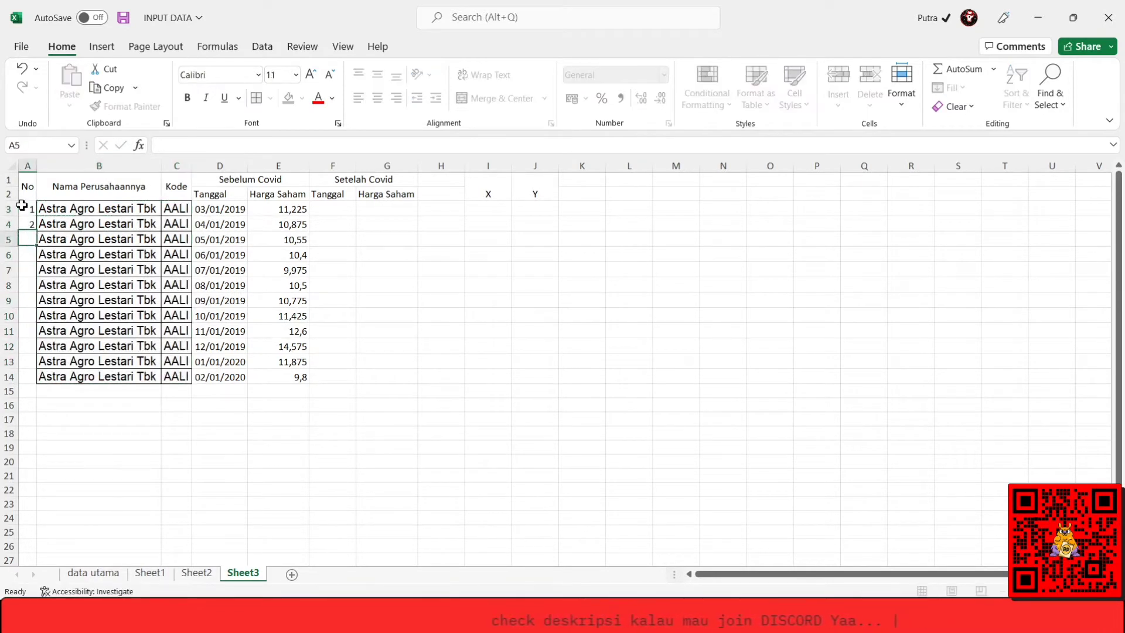
pyautogui.moveTo(22, 205); pyautogui.dragTo(22, 226)
pyautogui.doubleClick(37, 231)
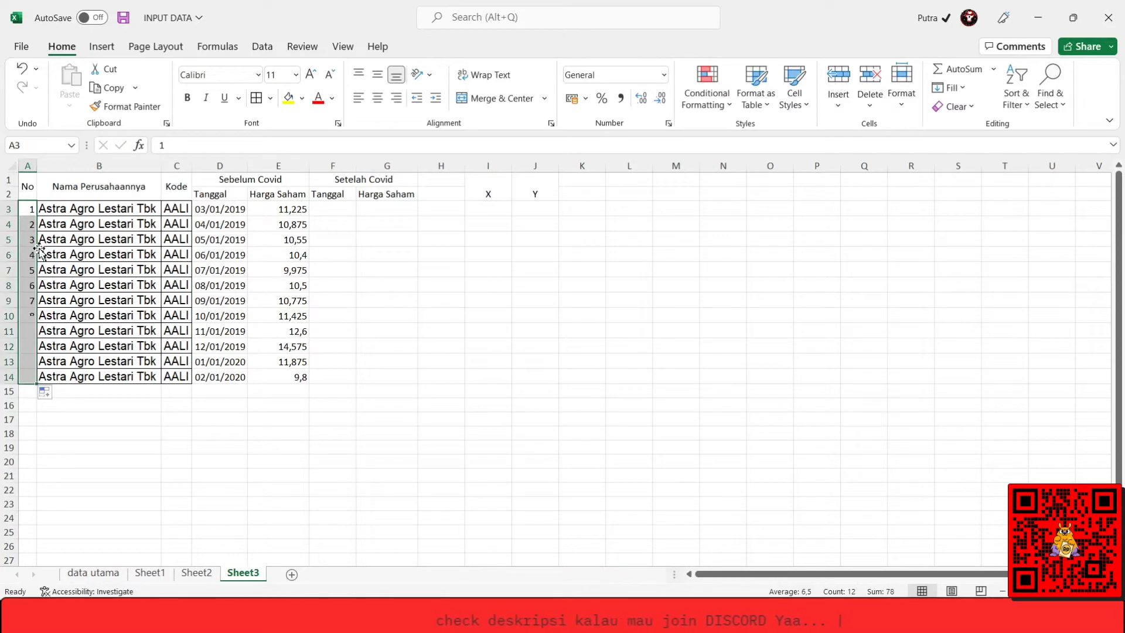
# Select cell F3 under Setelah Covid, Tanggal, and switch to the AALI Historical Data workbook at the 03/01/2020 date in A14.
pyautogui.press('Right')
pyautogui.press('Right')
pyautogui.press('Right')
pyautogui.press('Right')
pyautogui.press('Right')
pyautogui.press('Right')
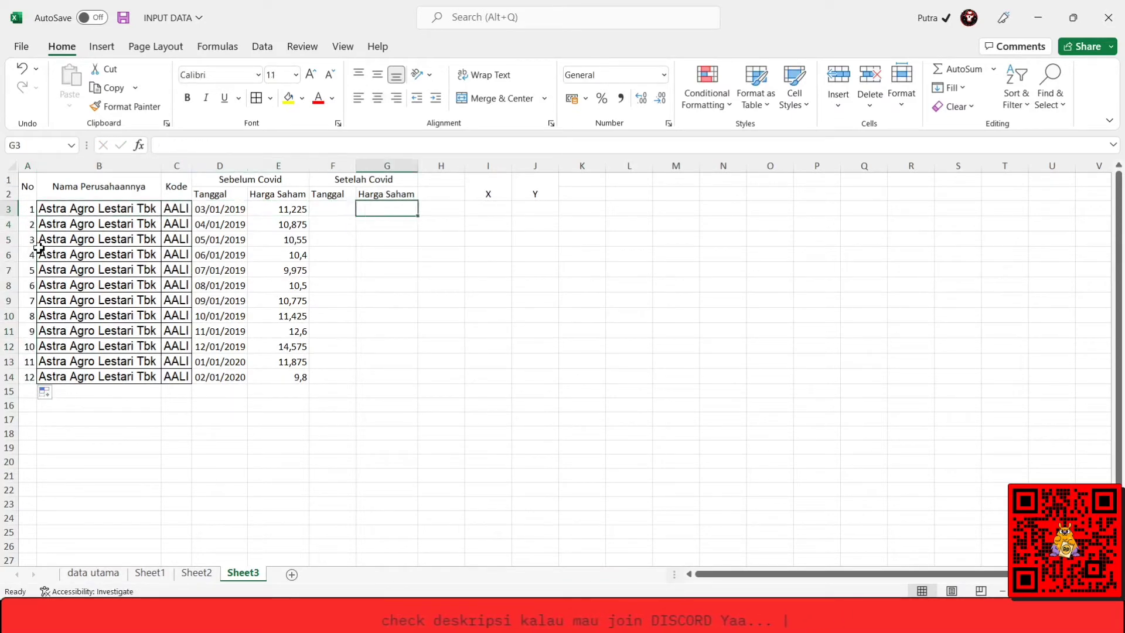
pyautogui.press('Left')
pyautogui.hotkey('alt', 'Tab')
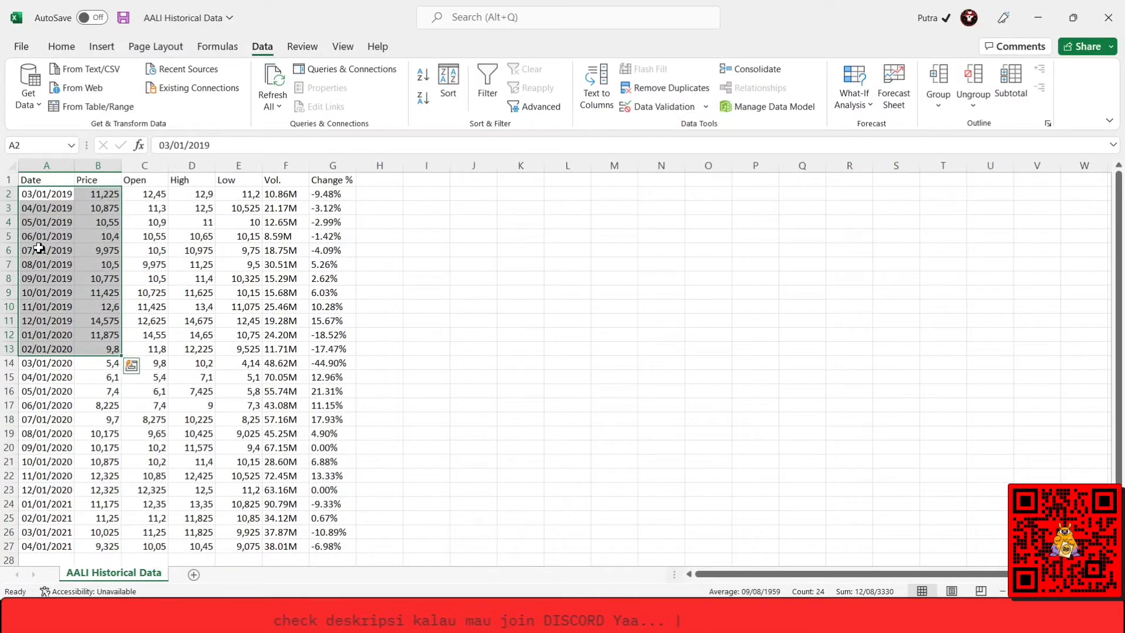
pyautogui.press('Down')
pyautogui.press('Down')
pyautogui.press('Down')
pyautogui.press('Down')
pyautogui.press('Down')
pyautogui.press('Down')
pyautogui.press('Down')
pyautogui.press('Down')
pyautogui.press('Down')
pyautogui.press('Down')
pyautogui.press('Down')
pyautogui.press('Down')
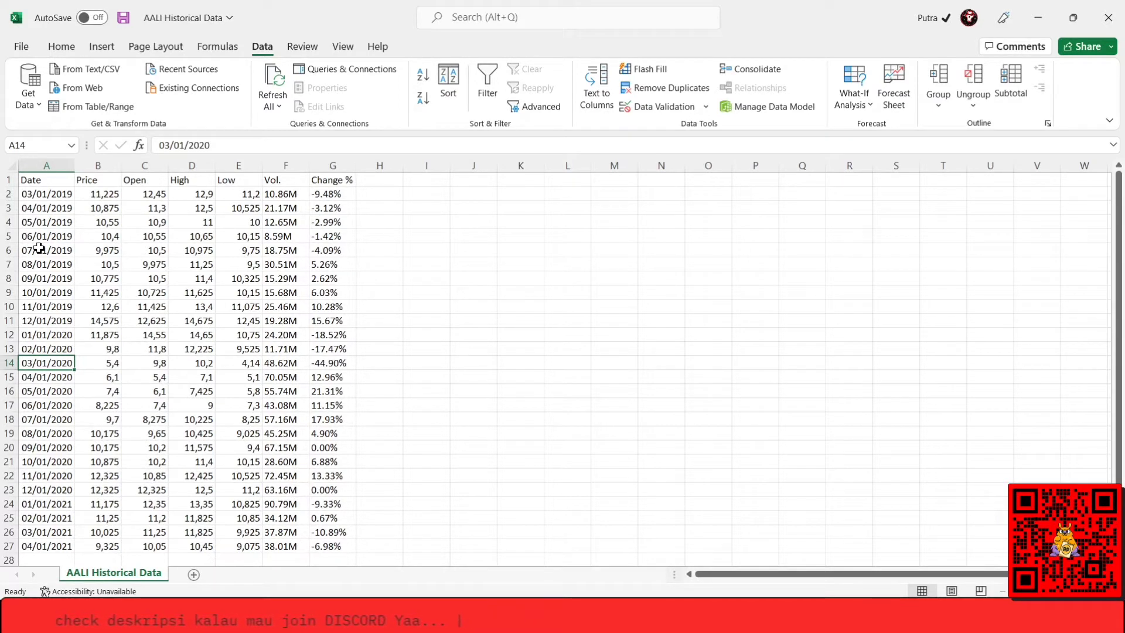
pyautogui.hotkey('shift', 'Right')
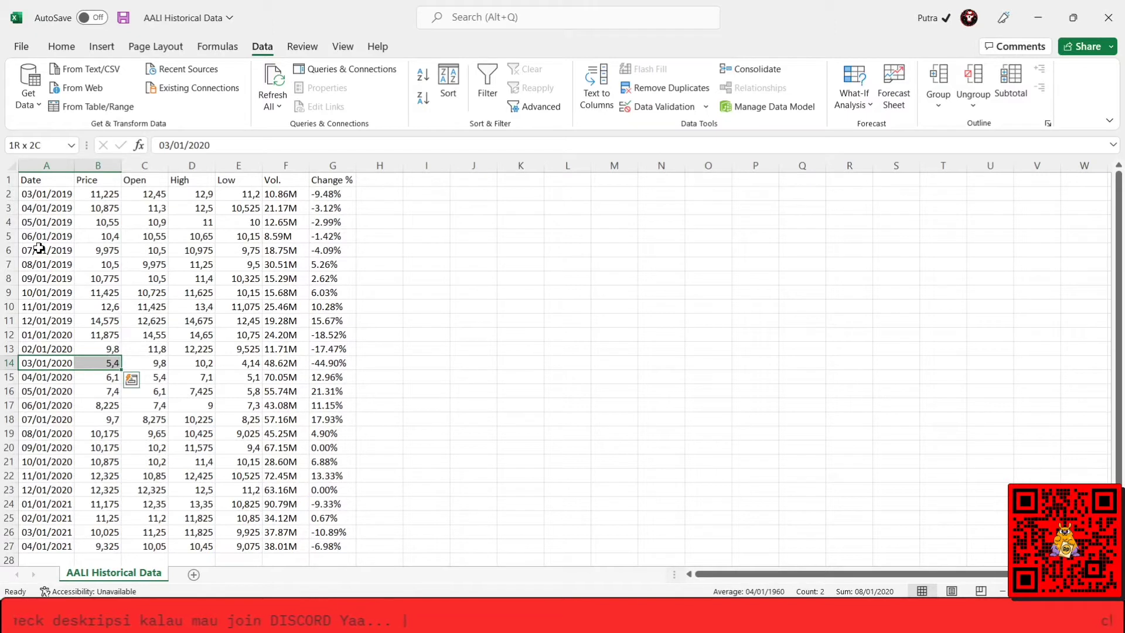
pyautogui.hotkey('shift', 'Down')
pyautogui.hotkey('shift', 'Down')
pyautogui.hotkey('shift', 'Down')
pyautogui.hotkey('shift', 'Down')
pyautogui.hotkey('shift', 'Down')
pyautogui.hotkey('shift', 'Down')
pyautogui.hotkey('shift', 'Down')
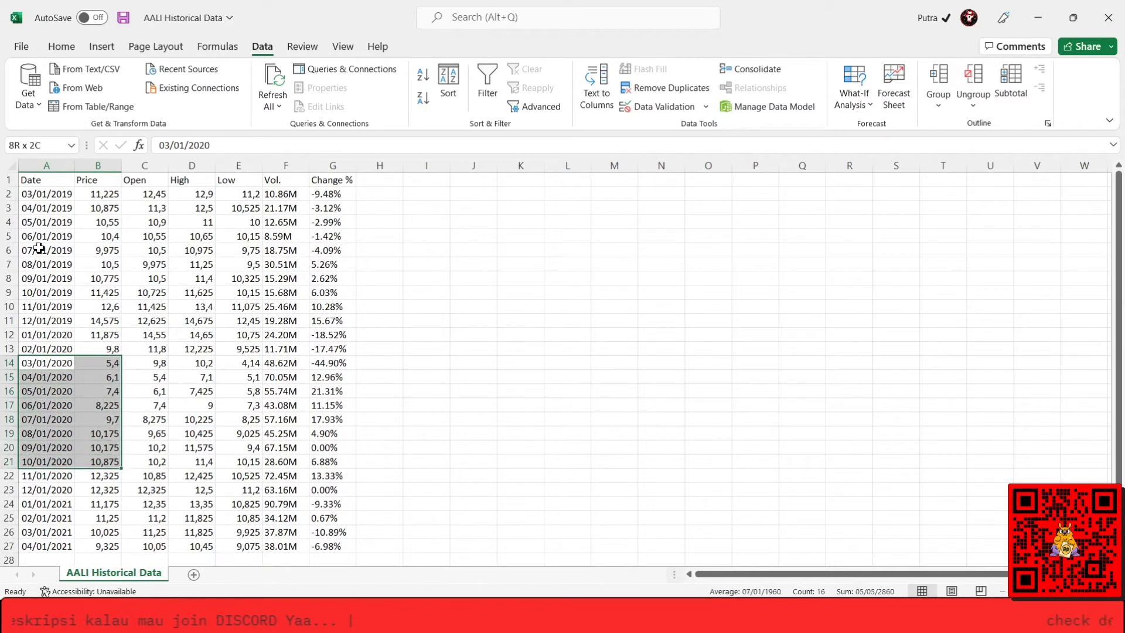
# Copy the AALI dates and prices for 03/01/2020 to 02/01/2021 from cells A14:B25.
pyautogui.press('Right')
pyautogui.hotkey('shift', 'Down')
pyautogui.hotkey('shift', 'Down')
pyautogui.hotkey('shift', 'Down')
pyautogui.hotkey('shift', 'Down')
pyautogui.hotkey('shift', 'Down')
pyautogui.hotkey('shift', 'Down')
pyautogui.hotkey('shift', 'Down')
pyautogui.hotkey('shift', 'Down')
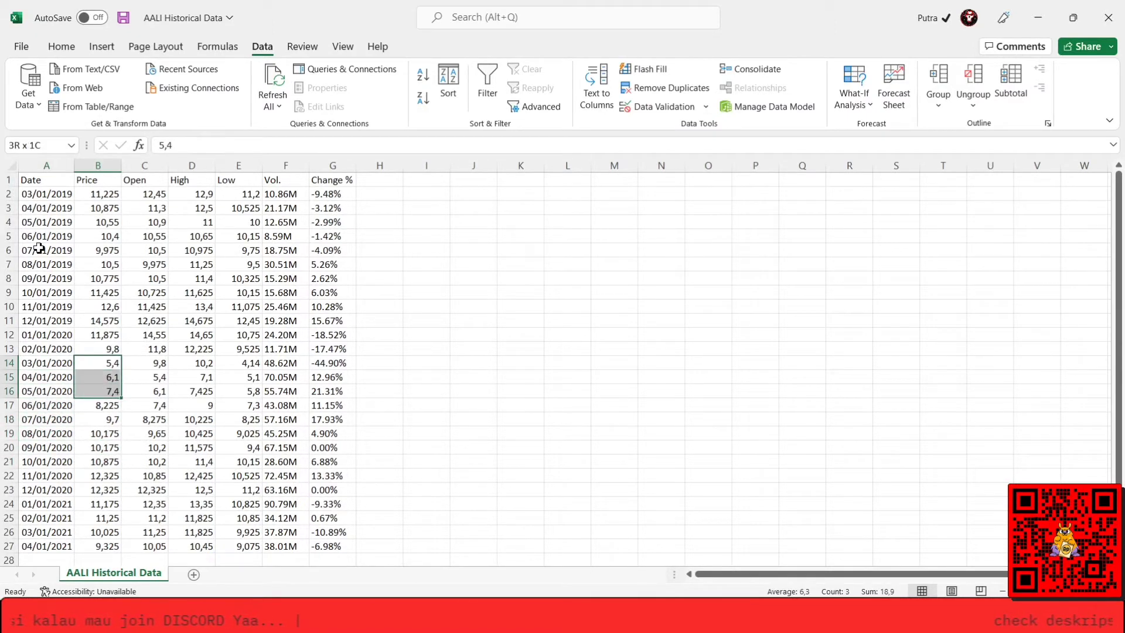
pyautogui.hotkey('shift', 'Down')
pyautogui.hotkey('shift', 'Down')
pyautogui.hotkey('shift', 'Down')
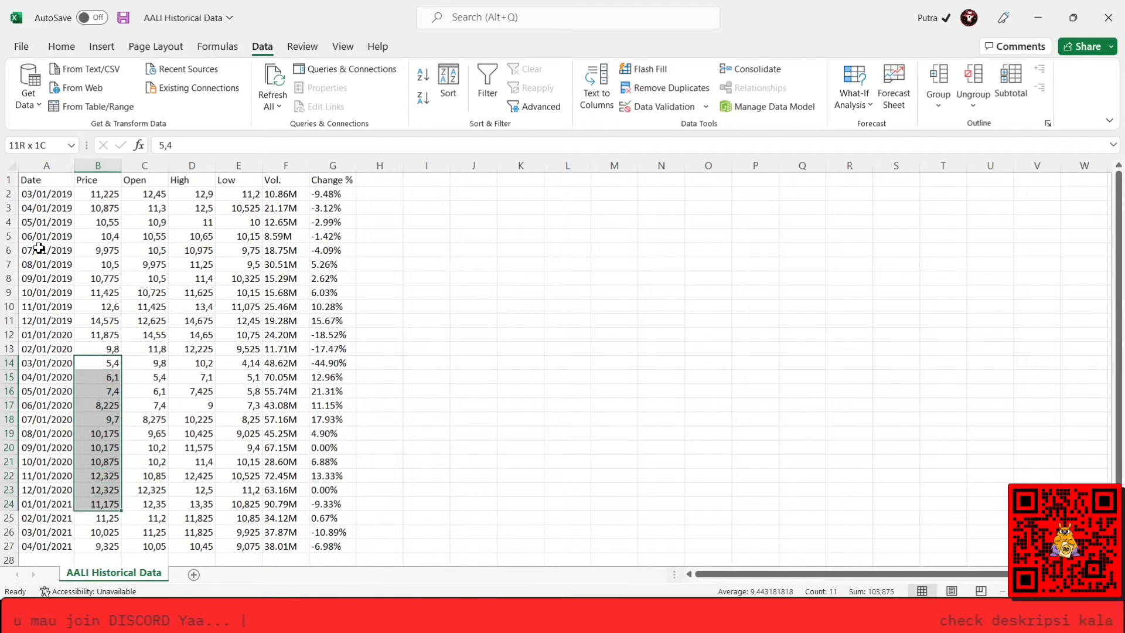
pyautogui.hotkey('shift', 'Left')
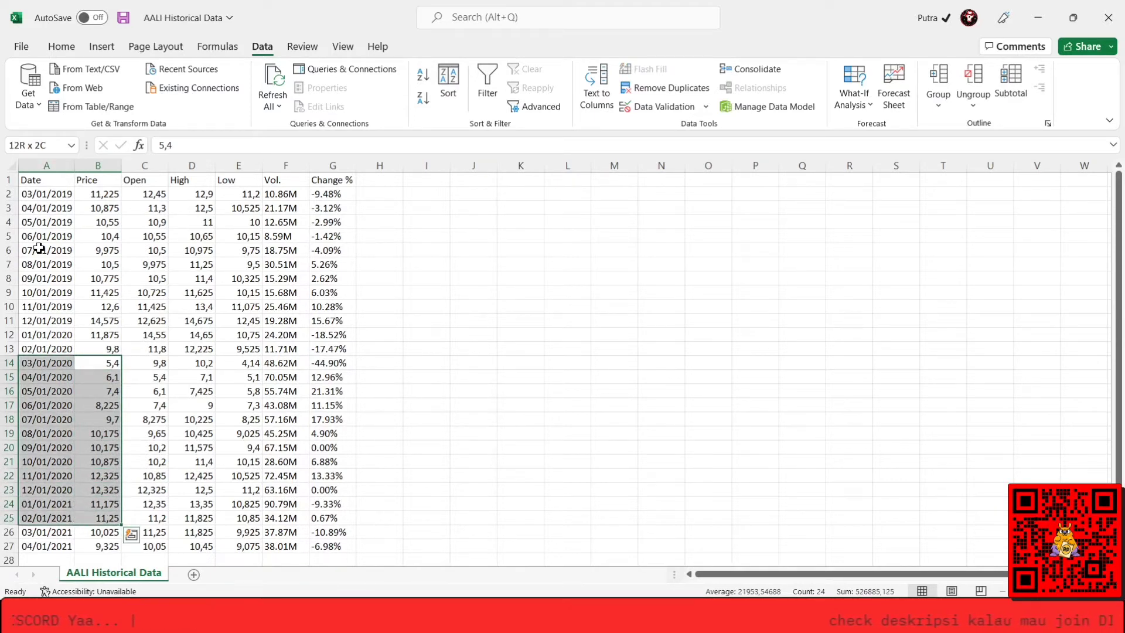
pyautogui.hotkey('ctrl', 'c')
pyautogui.keyDown('ctrl'); pyautogui.click(39, 250); pyautogui.keyUp('ctrl')
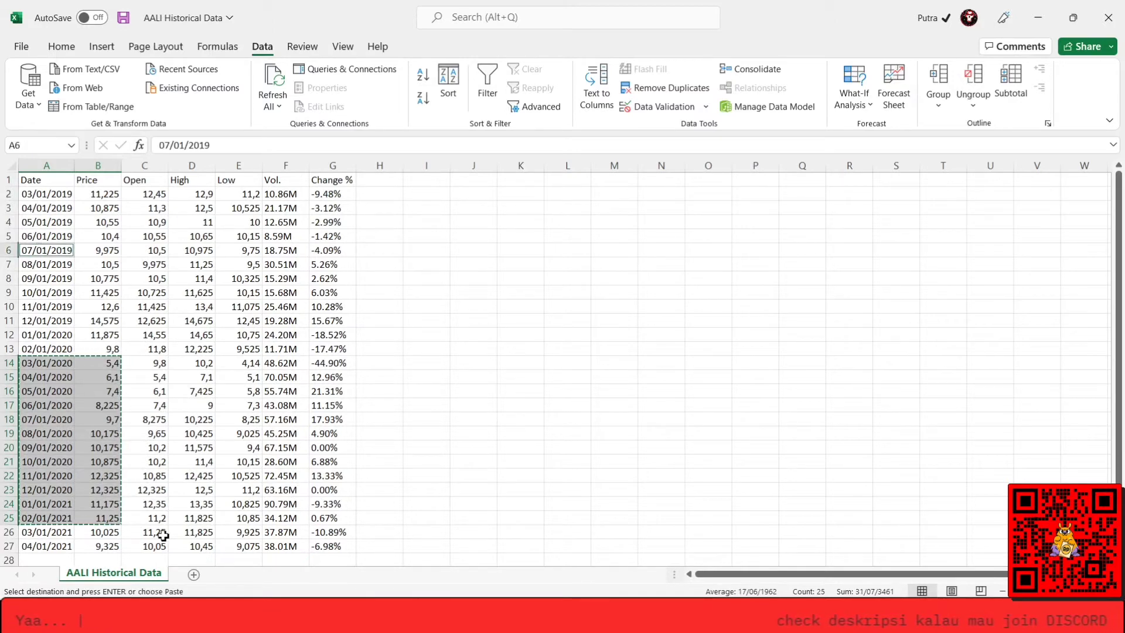
# Paste the post-Covid AALI dates and prices into Sheet3 of INPUT DATA from cell F3 and autofit column F.
pyautogui.hotkey('alt', 'Tab')
pyautogui.hotkey('ctrl', 'v')
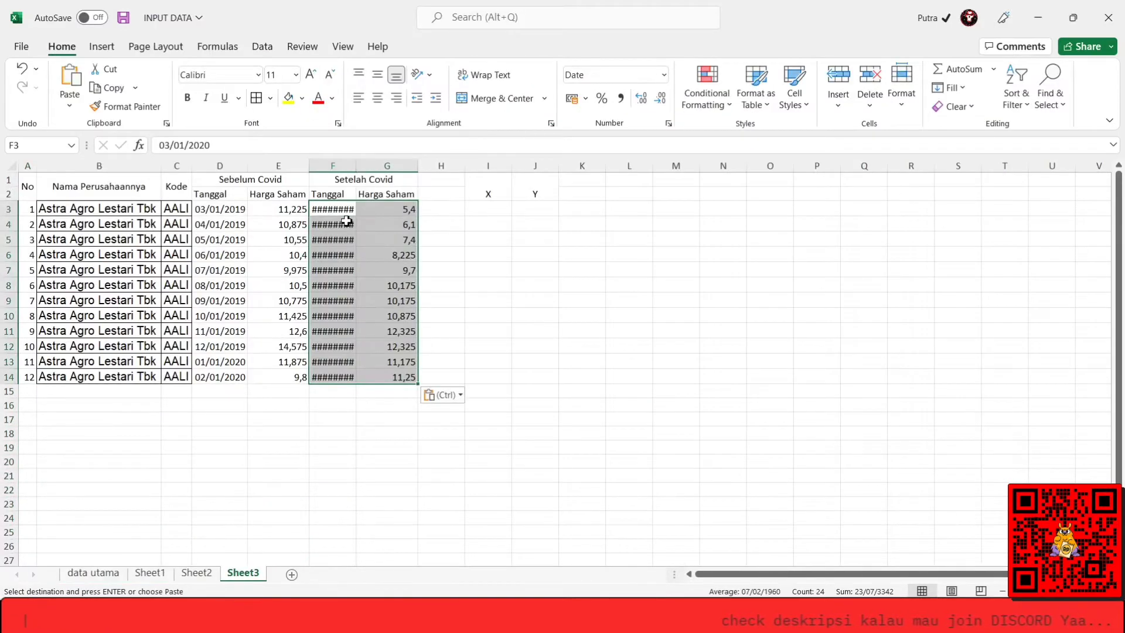
pyautogui.doubleClick(356, 165)
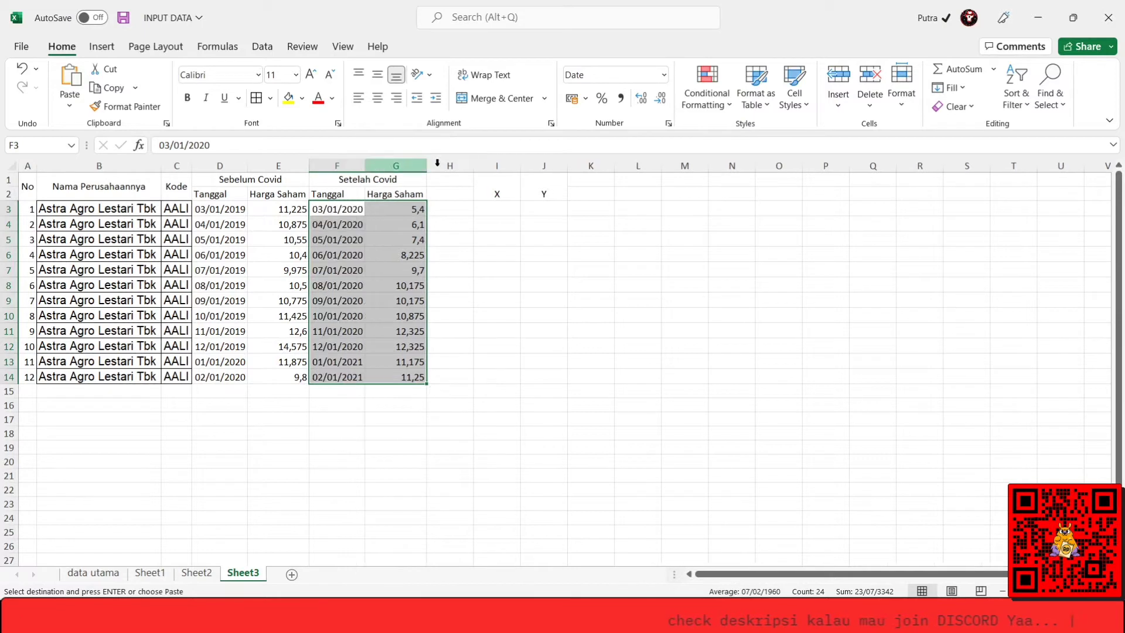
pyautogui.click(406, 241)
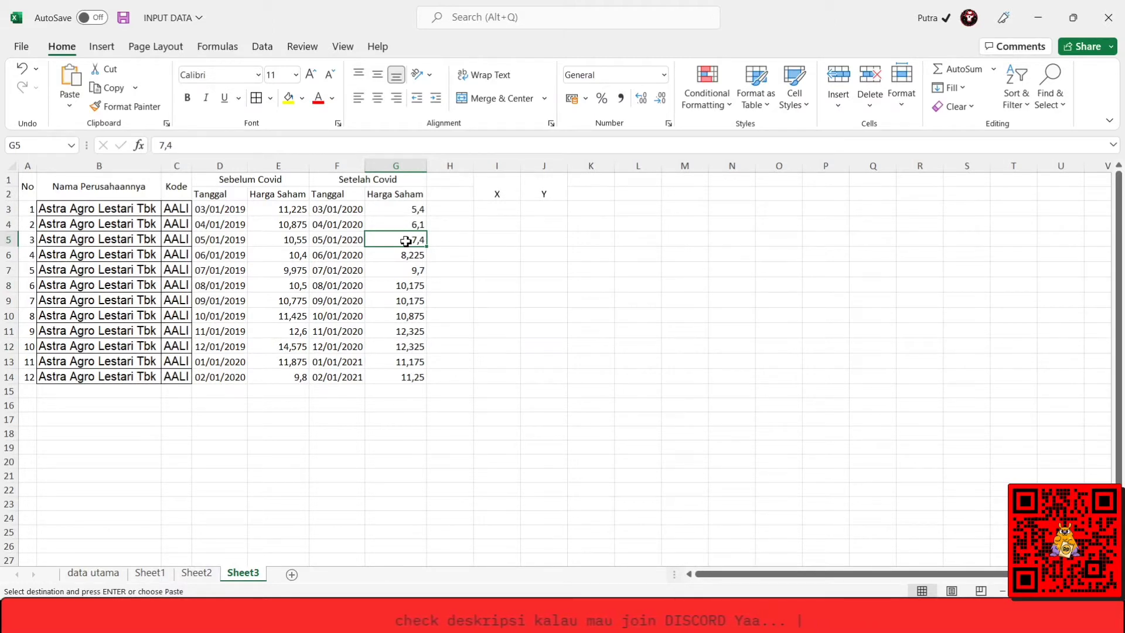
# Select the company name Austindo Nusantara Jaya Tbk and its code ANJT in cells B3:C3 of Sheet2 for copying.
pyautogui.click(195, 575)
pyautogui.click(151, 212)
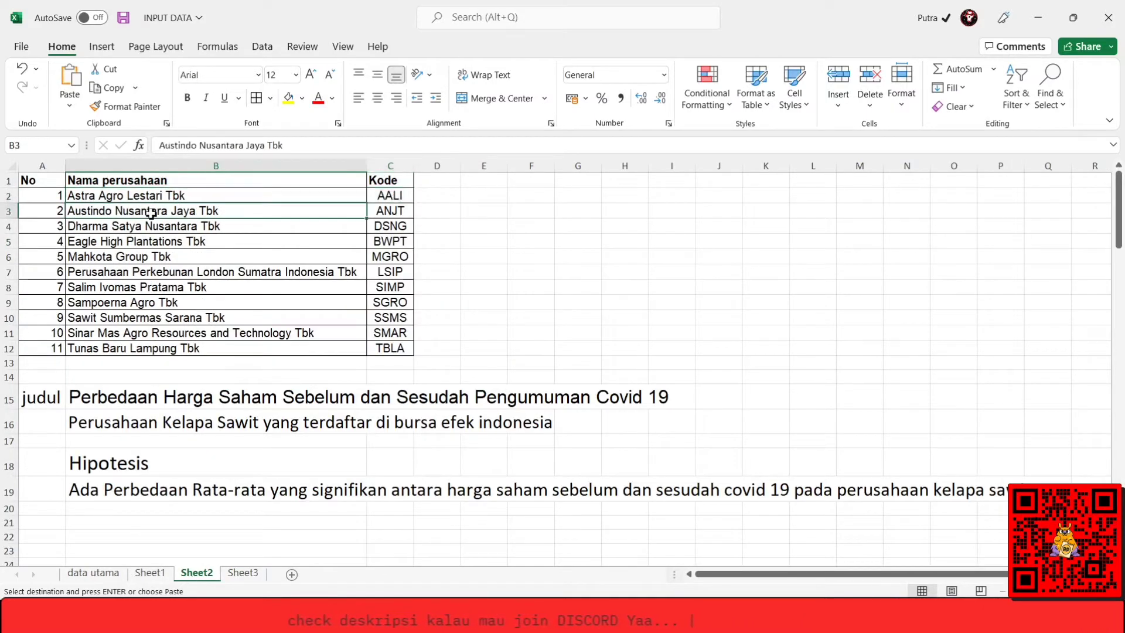
pyautogui.hotkey('shift', 'Down')
pyautogui.press('Up')
pyautogui.press('Right')
pyautogui.press('Down')
pyautogui.press('Left')
pyautogui.hotkey('shift', 'Right')
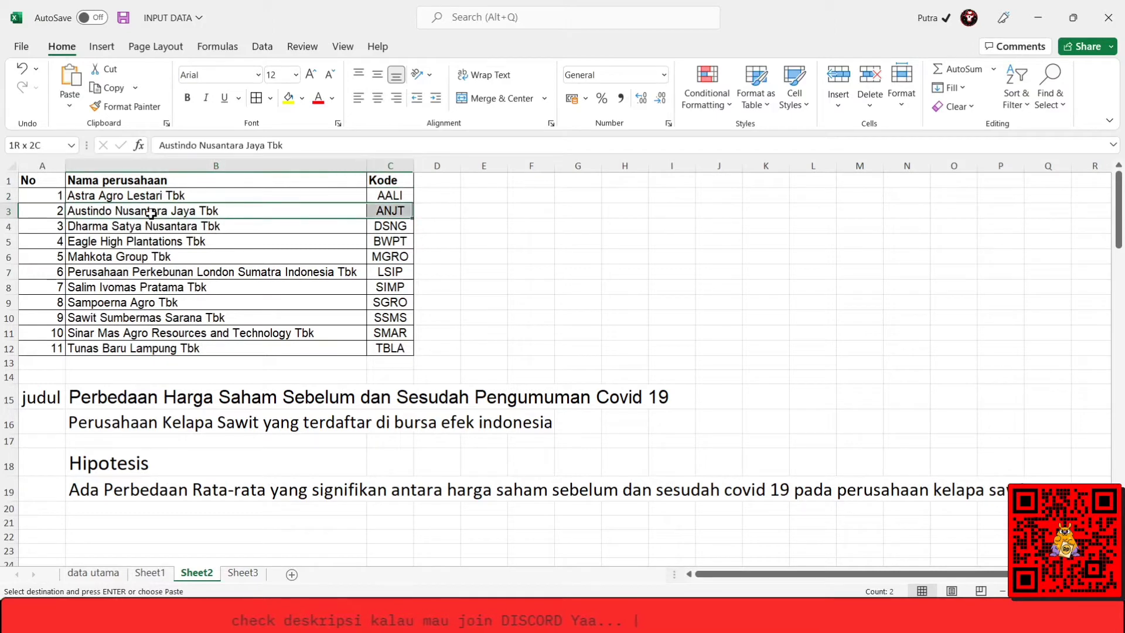
# Paste the Austindo Nusantara Jaya Tbk name and ANJT code into B15:C15 of Sheet3 and autofit columns B and C.
pyautogui.click(240, 575)
pyautogui.click(91, 393)
pyautogui.hotkey('ctrl', 'v')
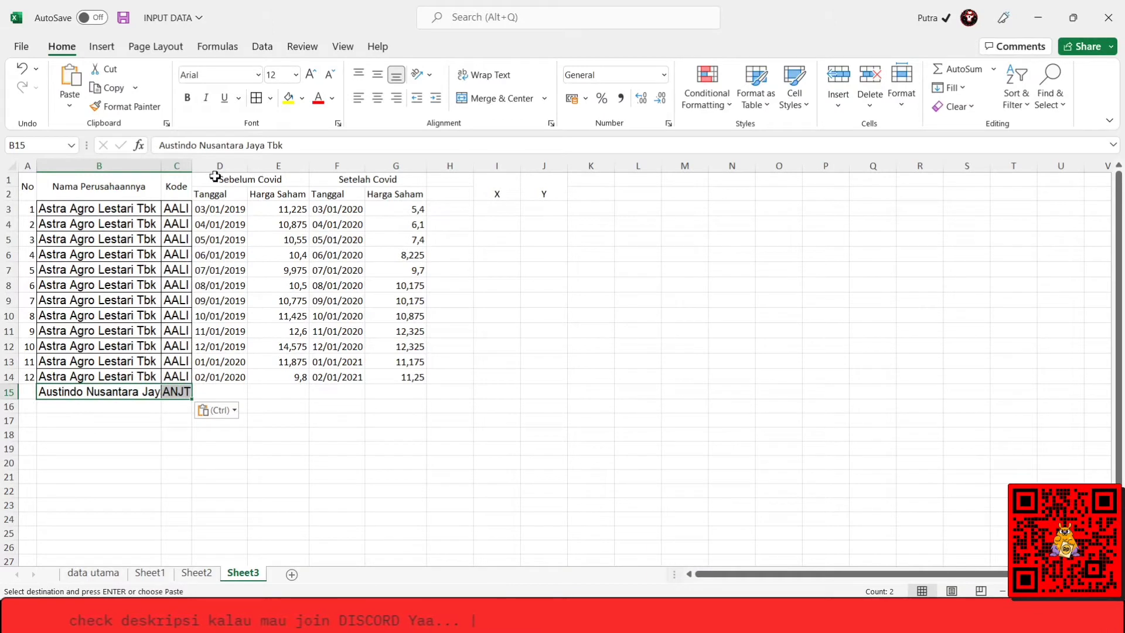
pyautogui.doubleClick(161, 166)
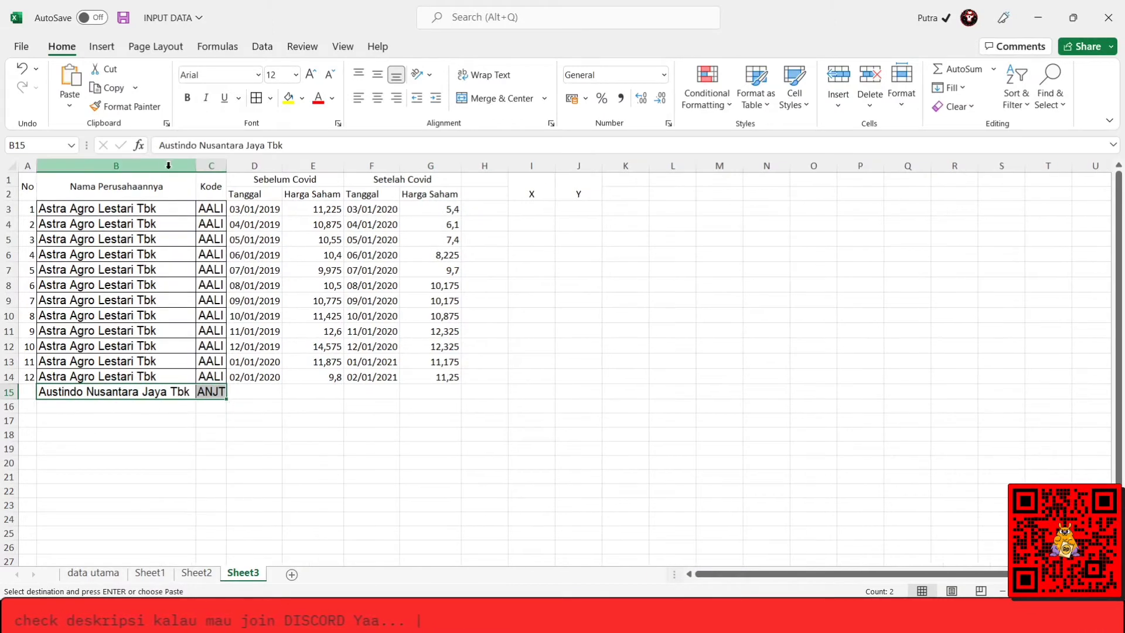
pyautogui.doubleClick(227, 165)
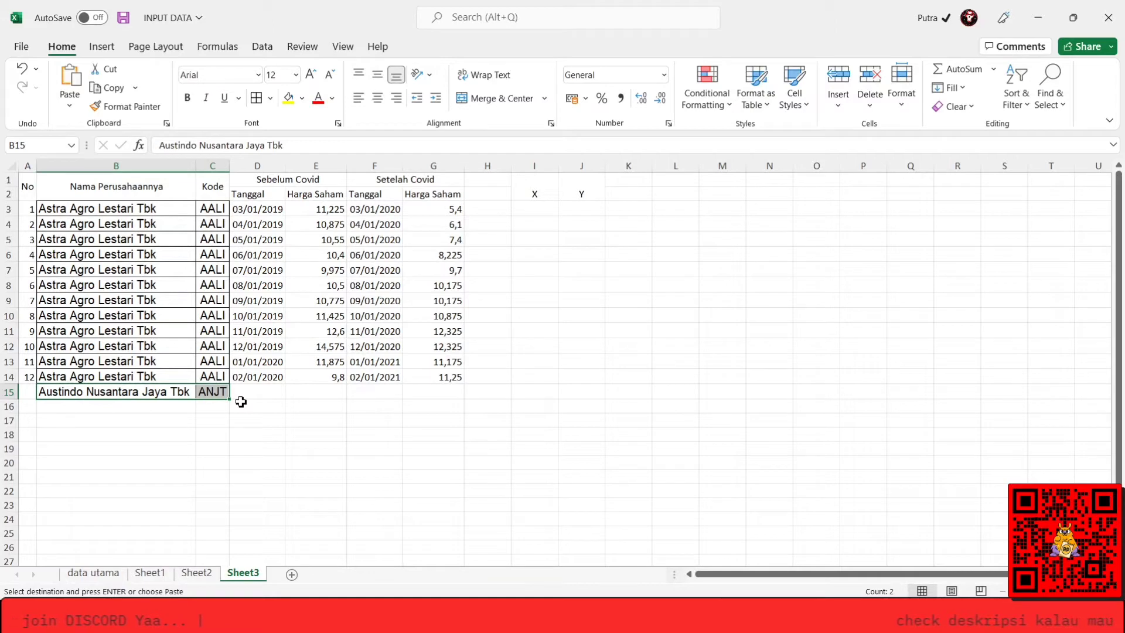
# Open the data utama sheet and examine the completed table of company closing prices before and after the pandemic.
pyautogui.click(115, 579)
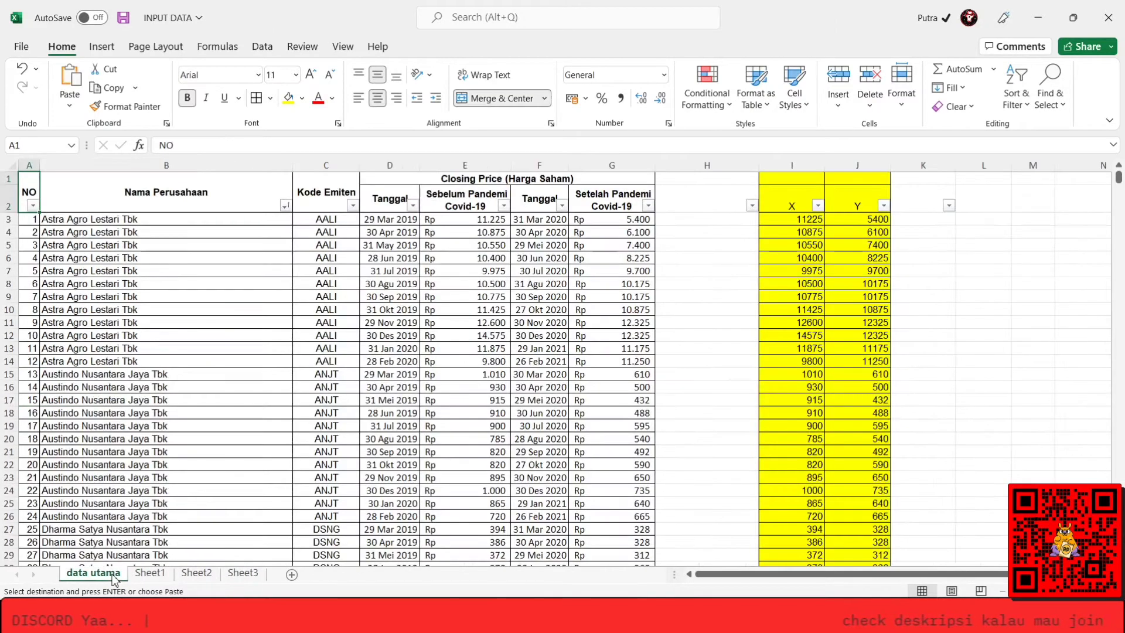
pyautogui.click(435, 338)
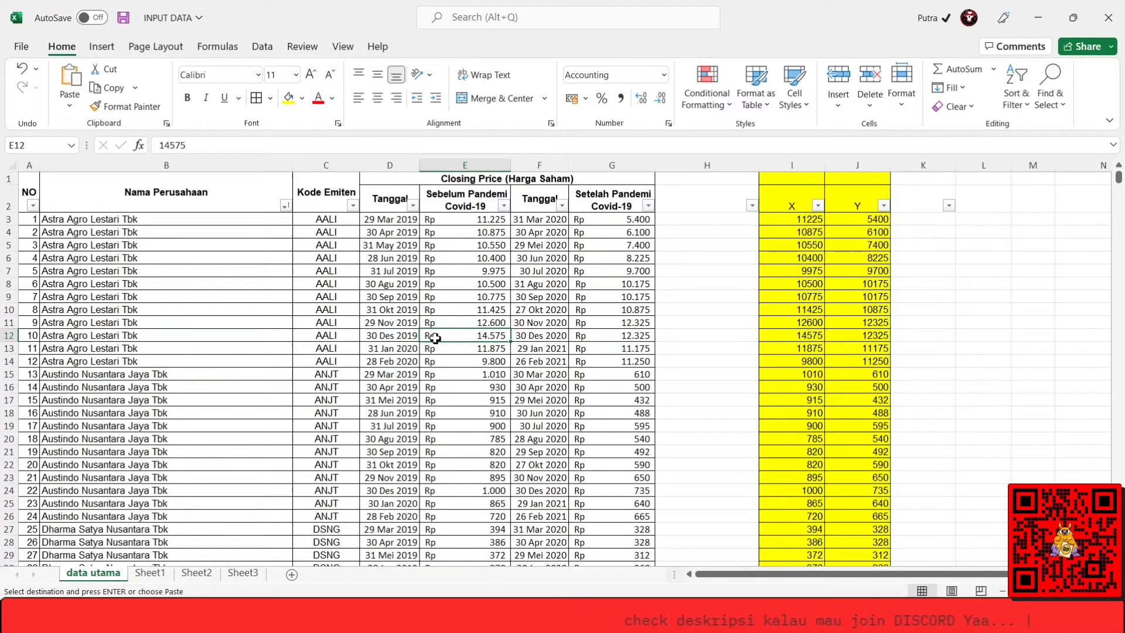
pyautogui.press('Left')
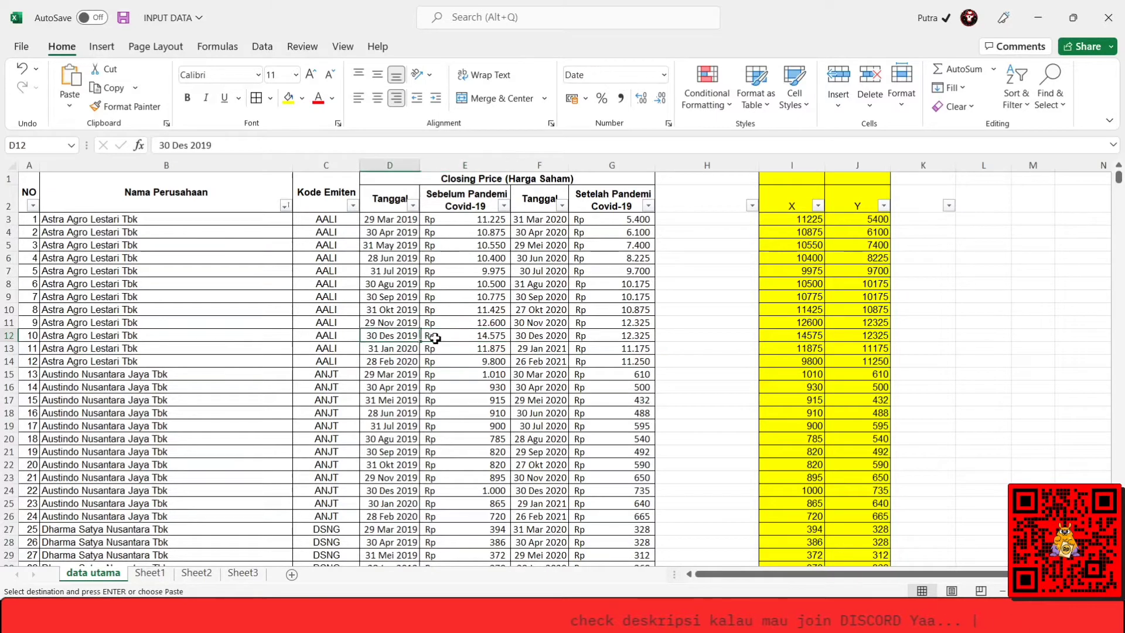
# Examine the Kode Emiten column and the yellow X and Y price columns of the data utama sheet.
pyautogui.press('Left')
pyautogui.hotkey('ctrl', 'Down')
pyautogui.hotkey('ctrl', 'Up')
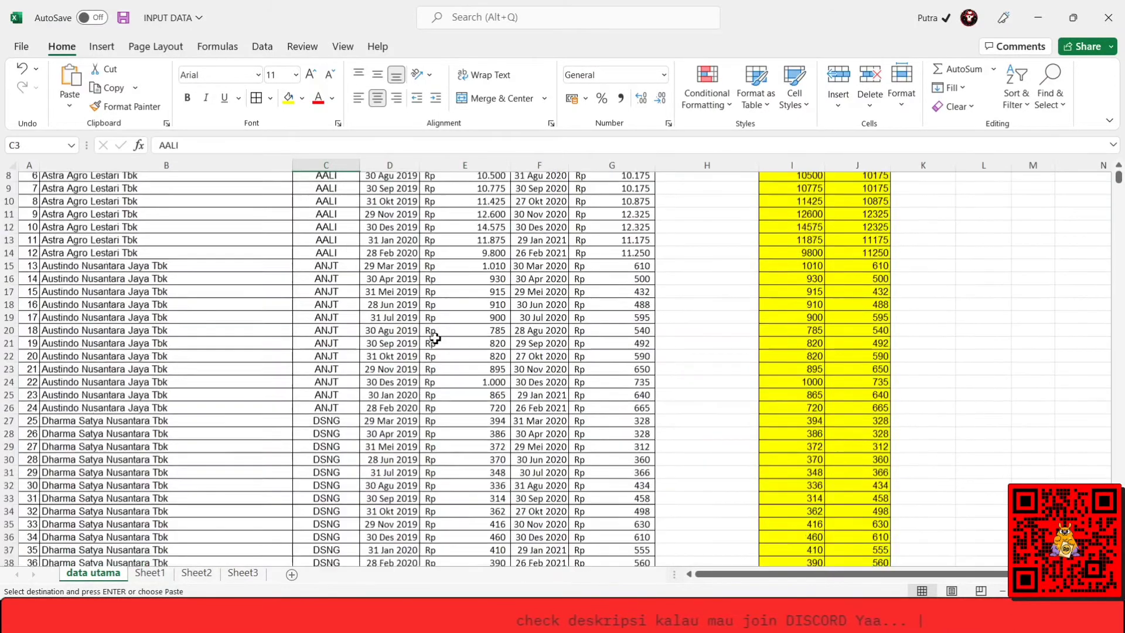
pyautogui.press('Up')
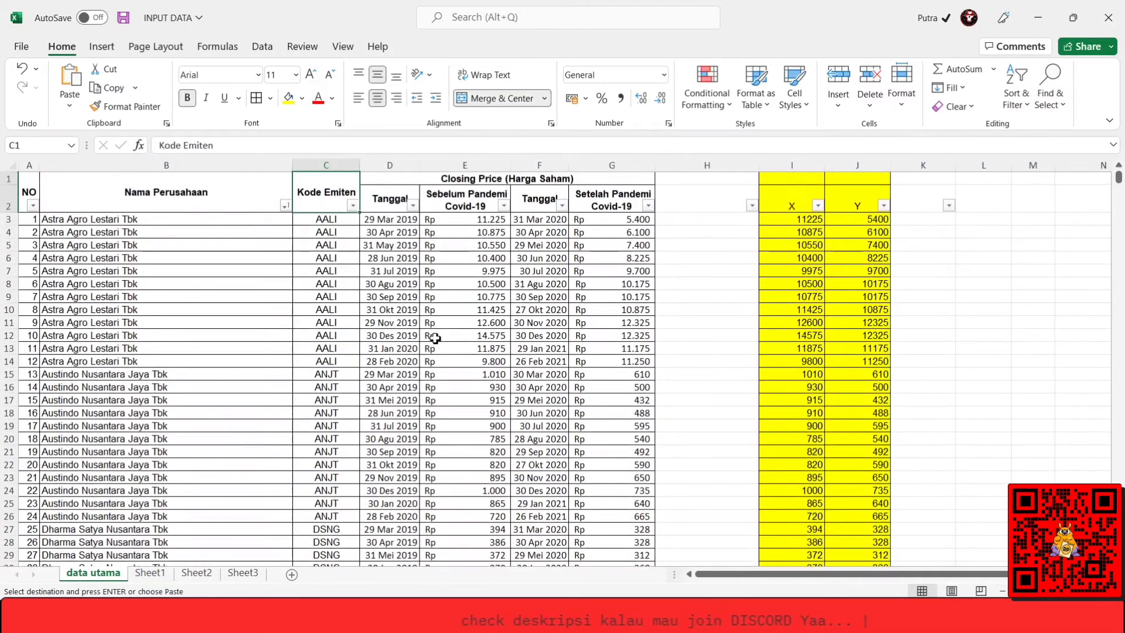
pyautogui.press('Down')
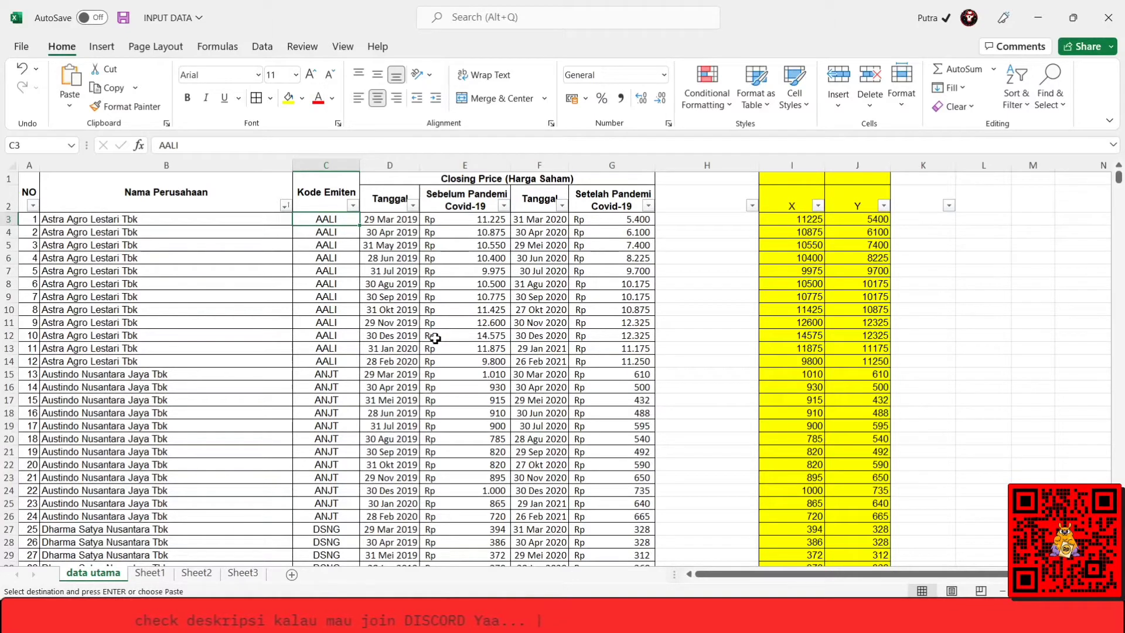
pyautogui.press('Right')
pyautogui.press('Right')
pyautogui.press('Right')
pyautogui.press('Right')
pyautogui.press('Right')
pyautogui.press('Right')
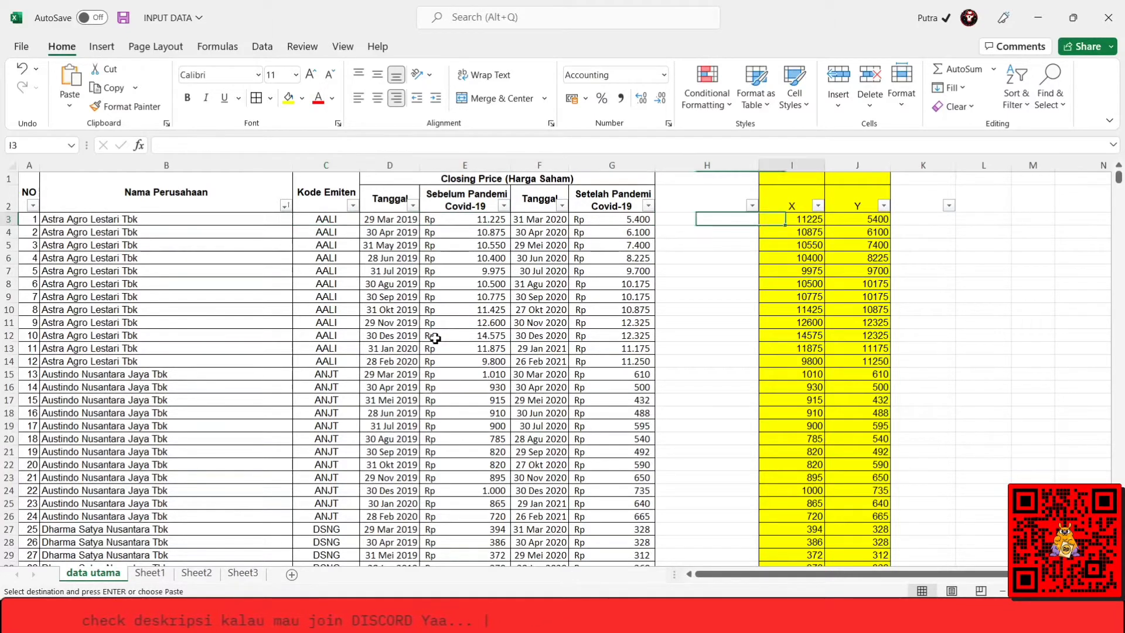
pyautogui.scroll(-20, 435, 338)
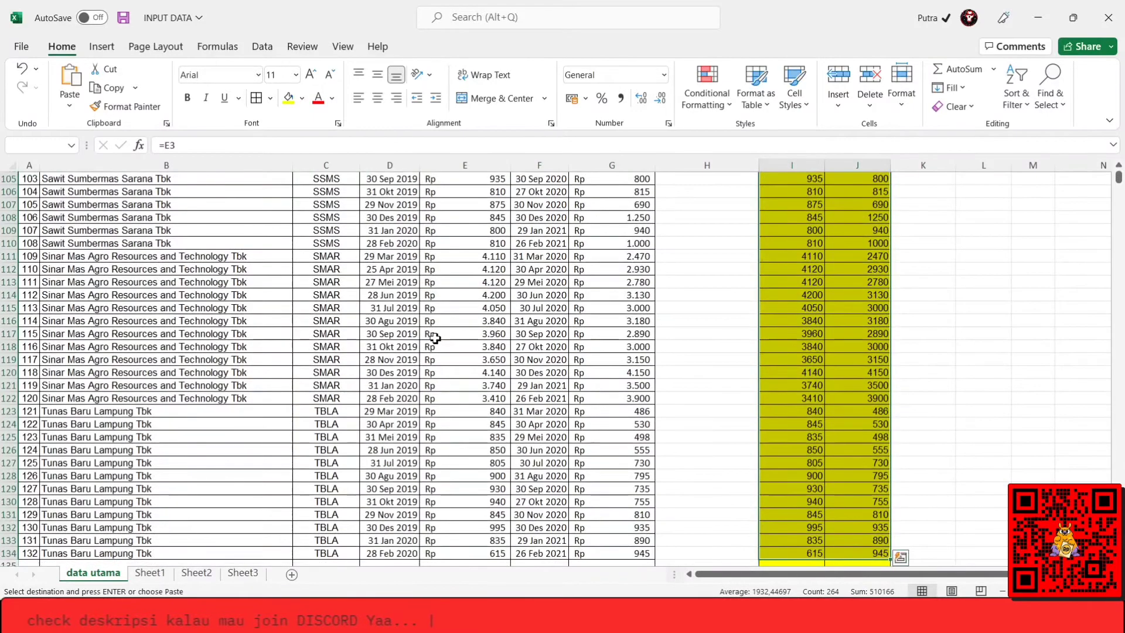
pyautogui.scroll(20, 435, 338)
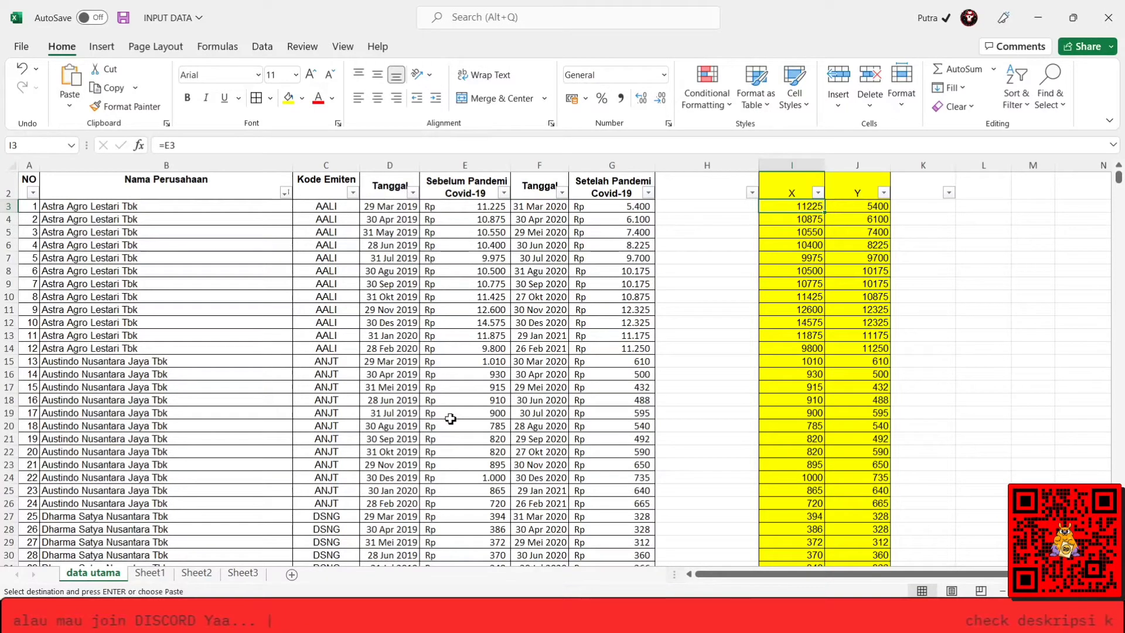
# Review the companies' closing prices before and after the pandemic through Tunas Baru Lampung Tbk, and check the company list in Sheet2.
pyautogui.press('Left')
pyautogui.press('Left')
pyautogui.press('Left')
pyautogui.press('Down')
pyautogui.press('Down')
pyautogui.press('Down')
pyautogui.press('Down')
pyautogui.press('Down')
pyautogui.press('Down')
pyautogui.press('Down')
pyautogui.press('Down')
pyautogui.press('Down')
pyautogui.press('Down')
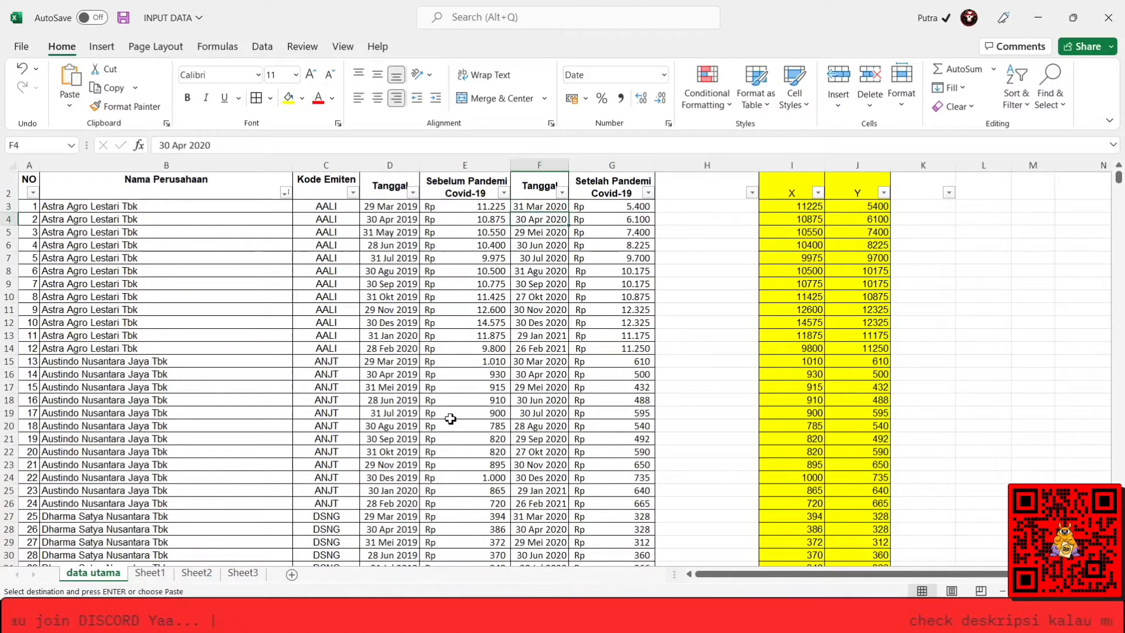
pyautogui.press('Down')
pyautogui.press('Down')
pyautogui.press('Down')
pyautogui.press('Down')
pyautogui.press('Down')
pyautogui.press('Down')
pyautogui.press('Down')
pyautogui.press('Down')
pyautogui.press('Down')
pyautogui.press('Left')
pyautogui.press('Down')
pyautogui.press('Down')
pyautogui.press('Down')
pyautogui.press('Down')
pyautogui.press('Down')
pyautogui.press('Down')
pyautogui.press('Down')
pyautogui.press('Down')
pyautogui.press('Down')
pyautogui.press('Down')
pyautogui.press('Down')
pyautogui.press('Down')
pyautogui.press('Down')
pyautogui.press('Down')
pyautogui.press('Down')
pyautogui.press('Down')
pyautogui.press('Down')
pyautogui.press('Down')
pyautogui.press('Down')
pyautogui.press('Down')
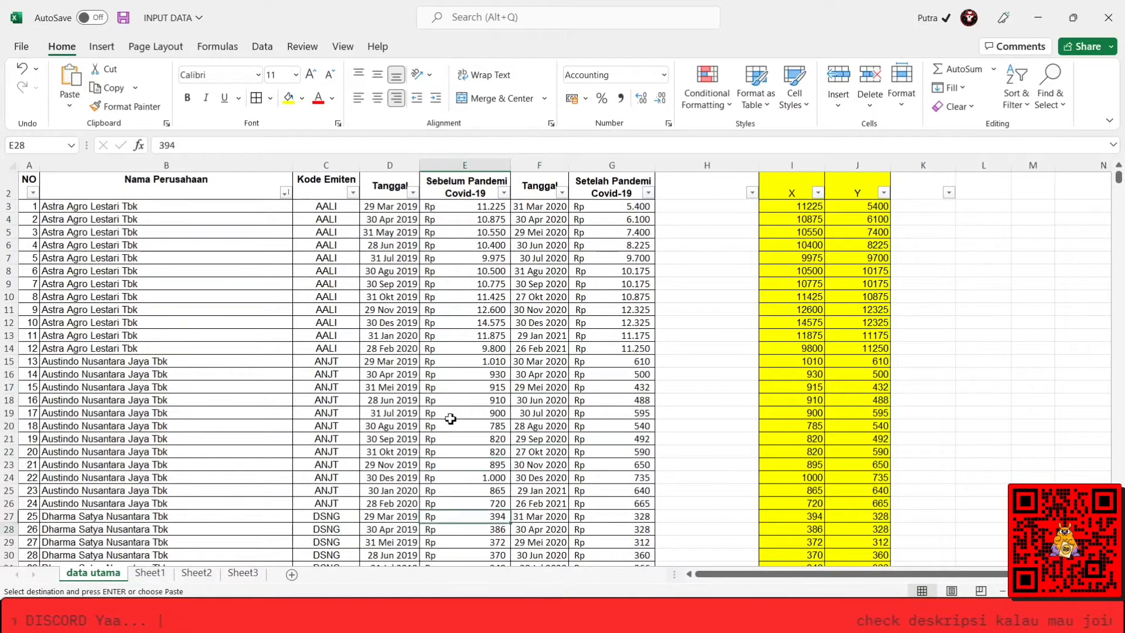
pyautogui.press('Down')
pyautogui.press('Down')
pyautogui.press('Down')
pyautogui.press('Down')
pyautogui.press('Down')
pyautogui.press('Down')
pyautogui.press('Down')
pyautogui.press('Down')
pyautogui.press('Down')
pyautogui.press('Down')
pyautogui.press('Down')
pyautogui.press('Down')
pyautogui.press('Down')
pyautogui.press('Down')
pyautogui.press('Down')
pyautogui.press('Down')
pyautogui.press('Down')
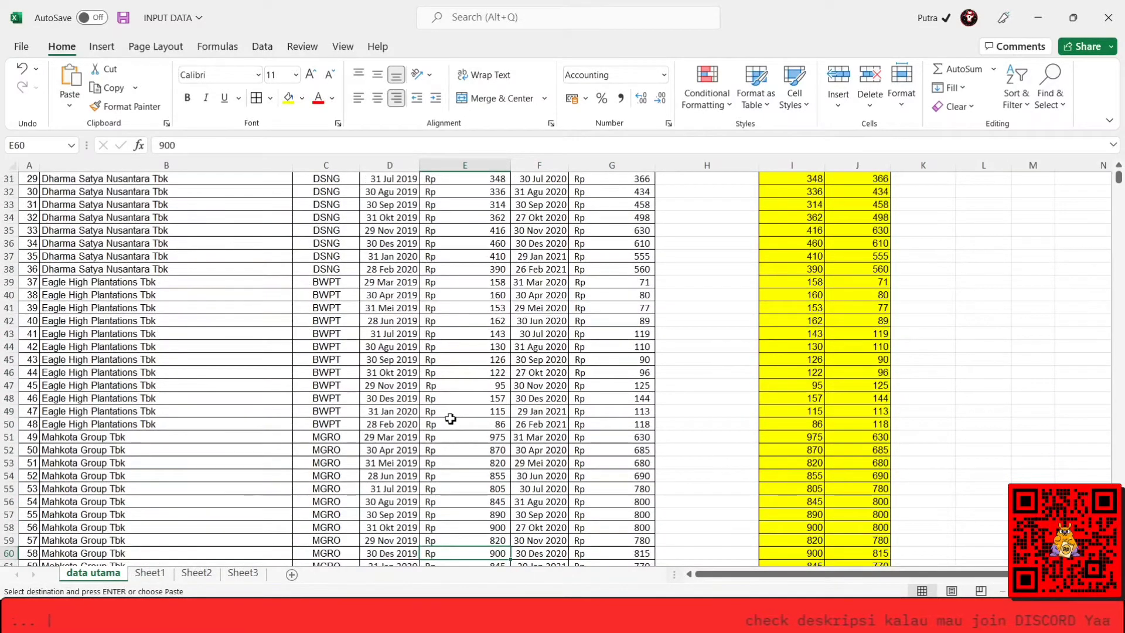
pyautogui.press('Down')
pyautogui.press('Down')
pyautogui.press('Down')
pyautogui.press('Down')
pyautogui.press('Down')
pyautogui.press('Down')
pyautogui.press('Down')
pyautogui.press('Down')
pyautogui.press('Down')
pyautogui.press('Down')
pyautogui.press('Down')
pyautogui.press('Down')
pyautogui.press('Down')
pyautogui.press('Down')
pyautogui.press('Down')
pyautogui.press('Down')
pyautogui.press('Down')
pyautogui.press('Down')
pyautogui.press('Down')
pyautogui.press('Down')
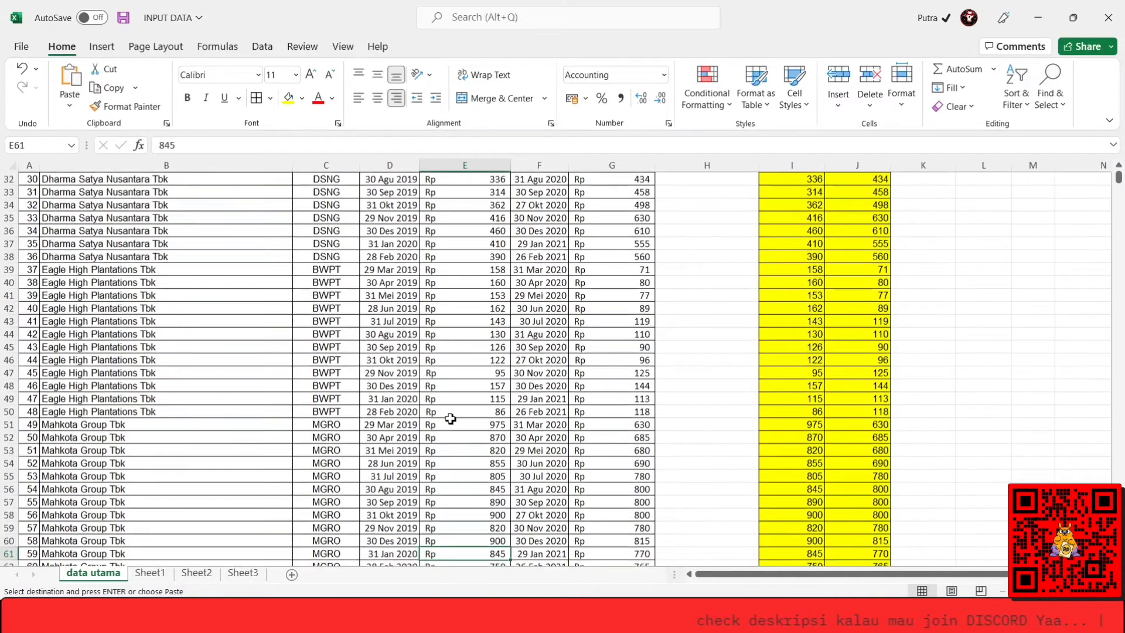
pyautogui.press('Down')
pyautogui.press('Down')
pyautogui.press('Down')
pyautogui.press('Down')
pyautogui.press('Down')
pyautogui.press('Down')
pyautogui.press('Down')
pyautogui.press('Down')
pyautogui.press('Down')
pyautogui.press('Down')
pyautogui.press('Down')
pyautogui.press('Down')
pyautogui.press('Down')
pyautogui.press('Down')
pyautogui.press('Down')
pyautogui.press('Down')
pyautogui.press('Down')
pyautogui.press('Down')
pyautogui.press('Down')
pyautogui.press('Down')
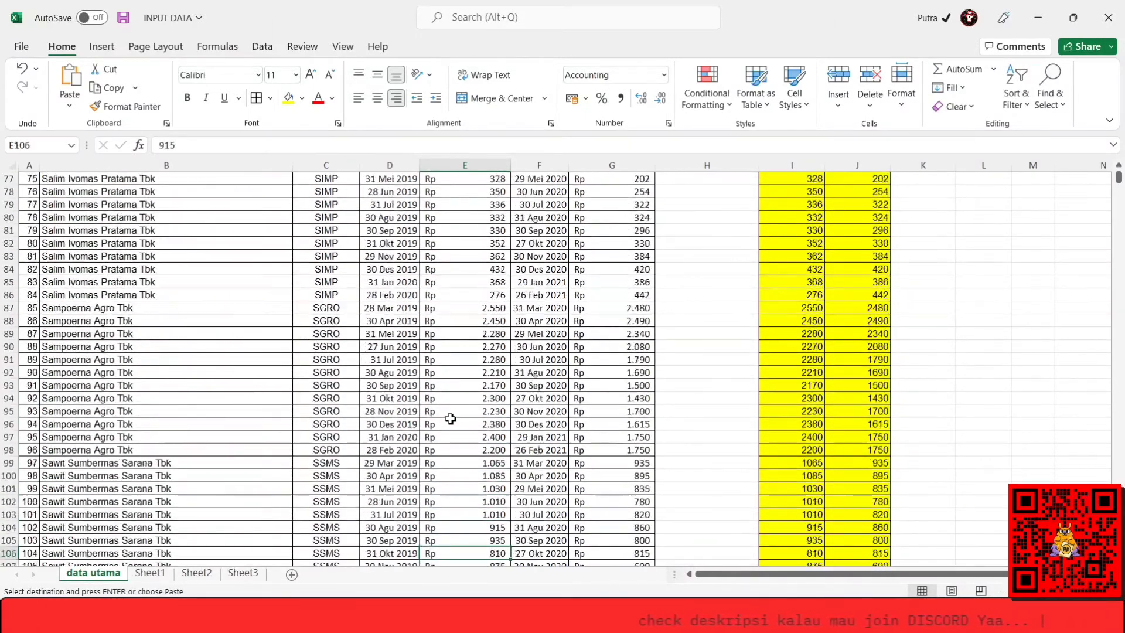
pyautogui.press('Down')
pyautogui.press('Down')
pyautogui.press('Down')
pyautogui.press('Down')
pyautogui.press('Down')
pyautogui.press('Down')
pyautogui.press('Down')
pyautogui.press('Down')
pyautogui.press('Down')
pyautogui.press('Down')
pyautogui.press('Down')
pyautogui.press('Down')
pyautogui.press('Down')
pyautogui.press('Down')
pyautogui.press('Down')
pyautogui.press('Down')
pyautogui.press('Down')
pyautogui.press('Down')
pyautogui.press('Down')
pyautogui.press('Down')
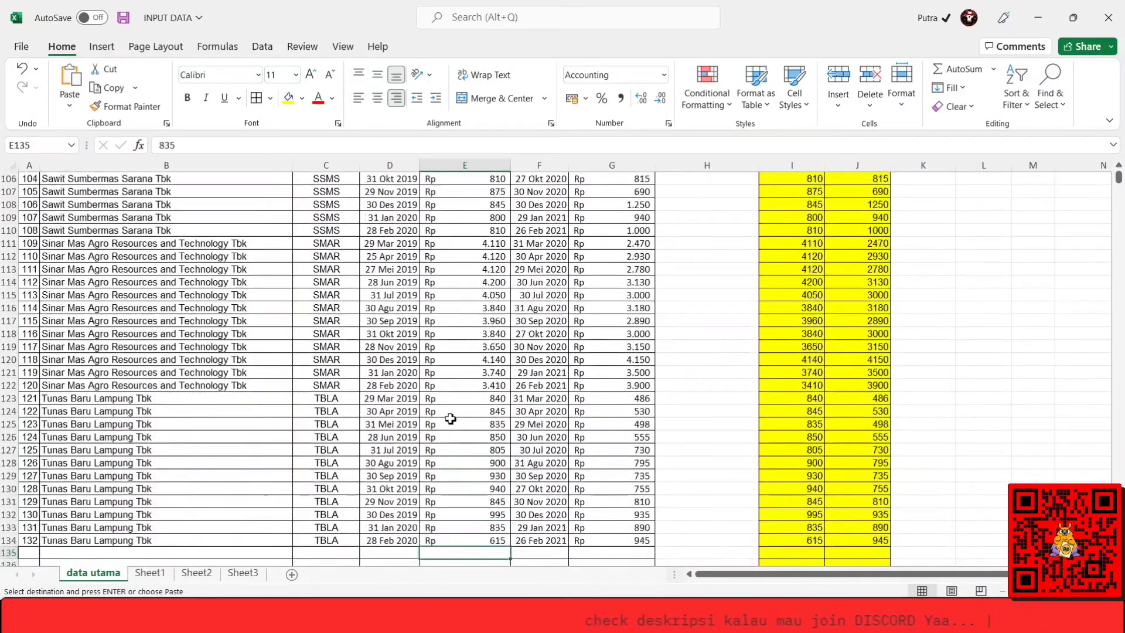
pyautogui.press('Up')
pyautogui.press('Up')
pyautogui.press('Up')
pyautogui.press('Up')
pyautogui.press('Up')
pyautogui.press('Up')
pyautogui.press('Up')
pyautogui.press('Up')
pyautogui.press('Up')
pyautogui.press('Up')
pyautogui.press('Up')
pyautogui.press('Up')
pyautogui.press('Up')
pyautogui.press('Up')
pyautogui.press('Up')
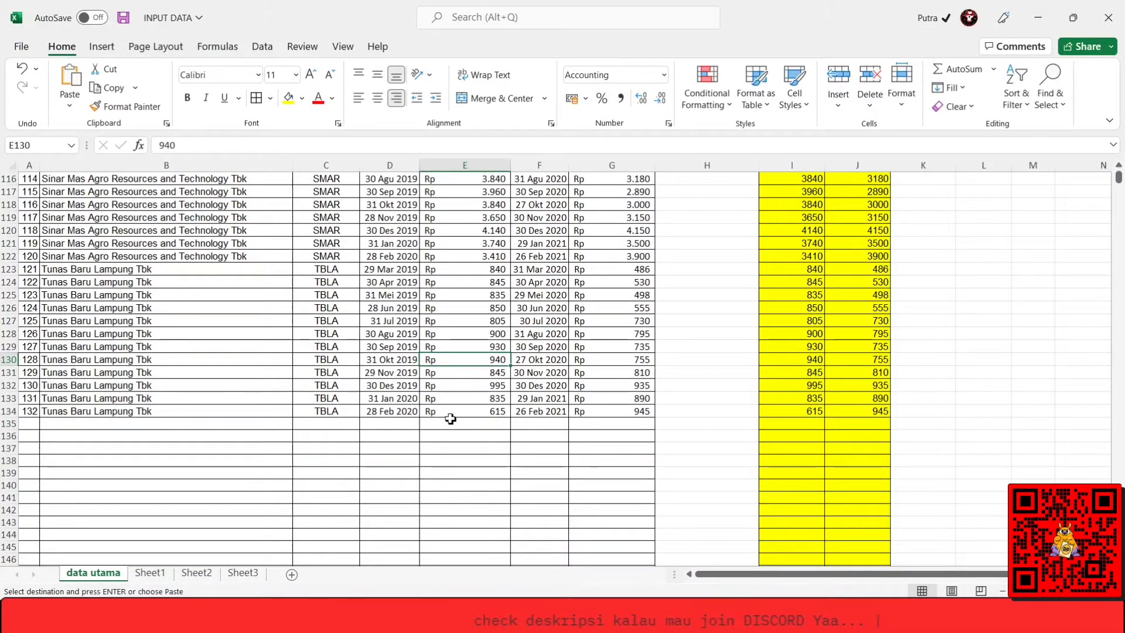
pyautogui.press('Left')
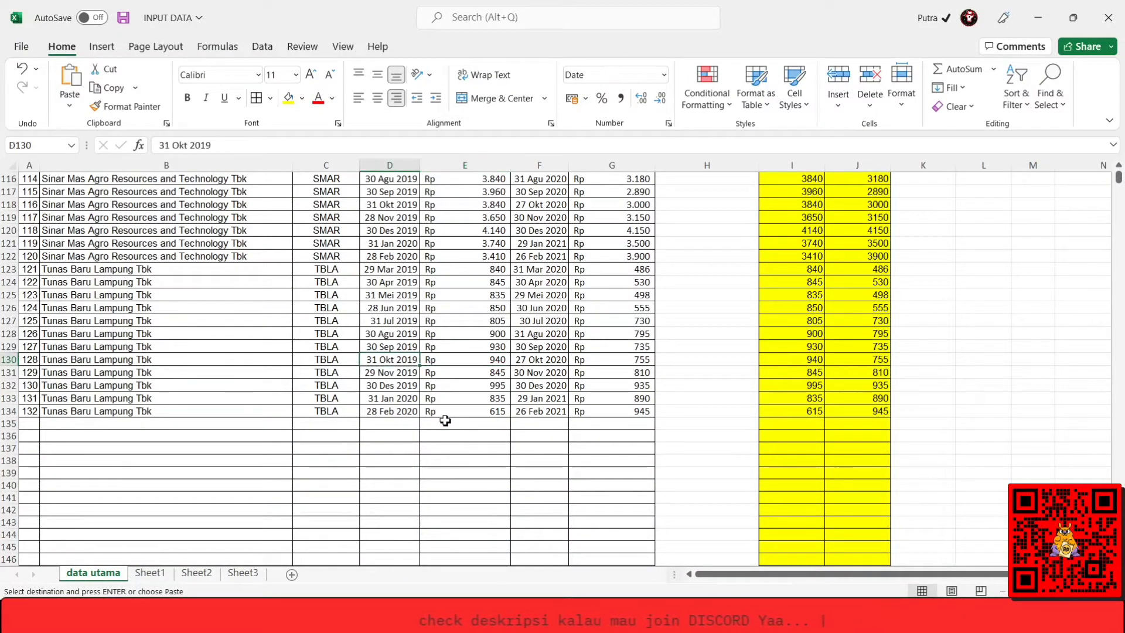
pyautogui.click(198, 573)
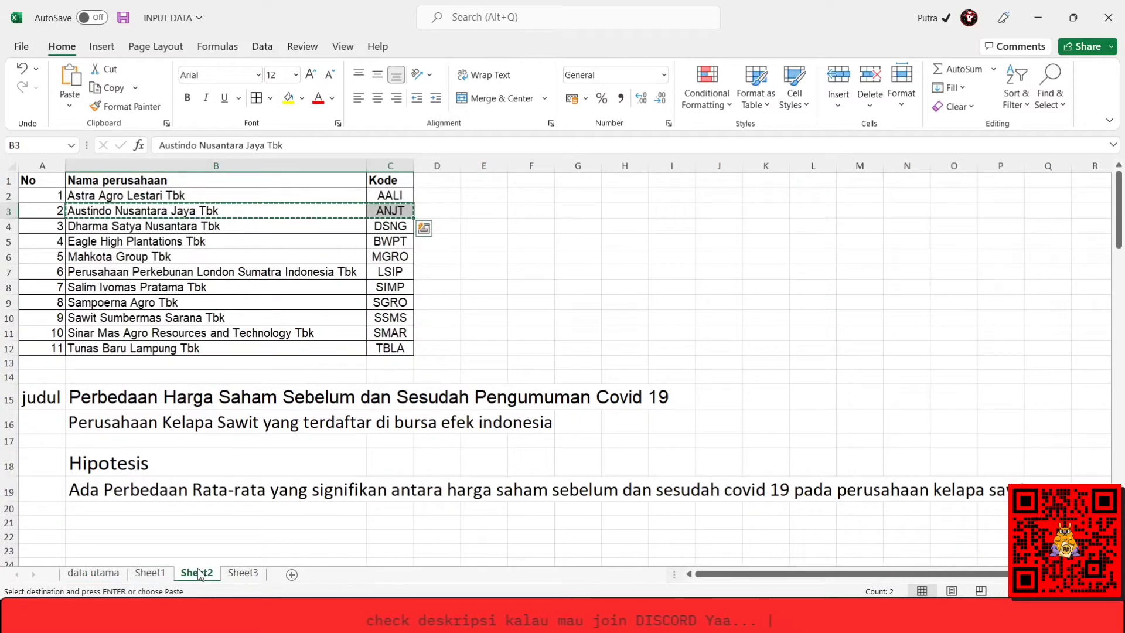
pyautogui.click(79, 577)
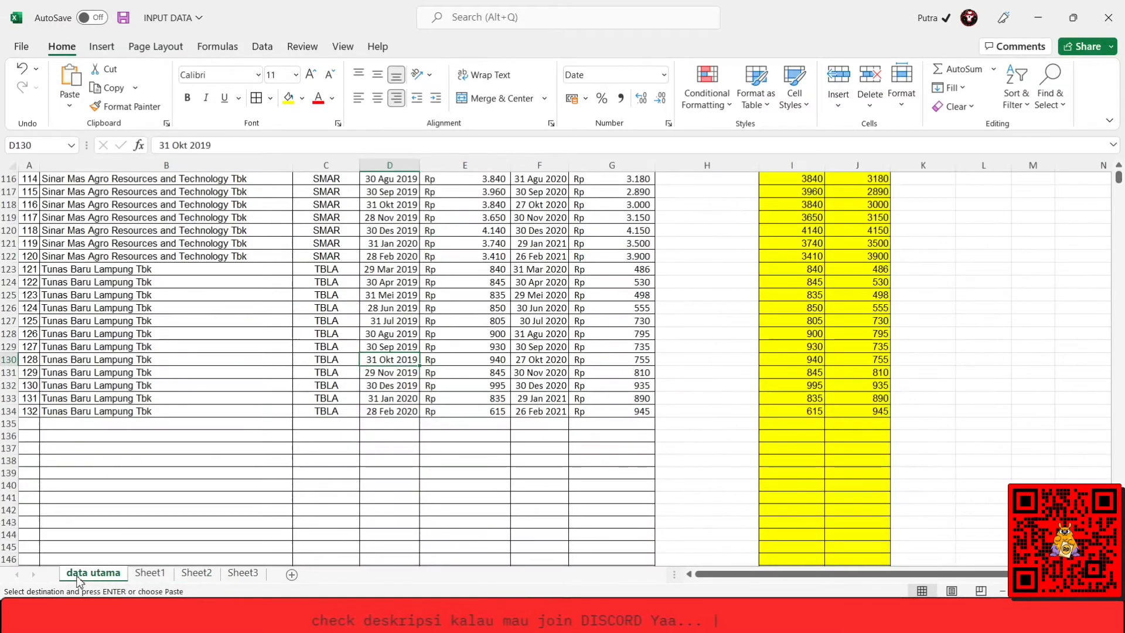
# Copy the X and Y values in I3:J134 of data utama and paste them into the first two columns of the empty SPSS data set.
pyautogui.hotkey('ctrl', 'Up')
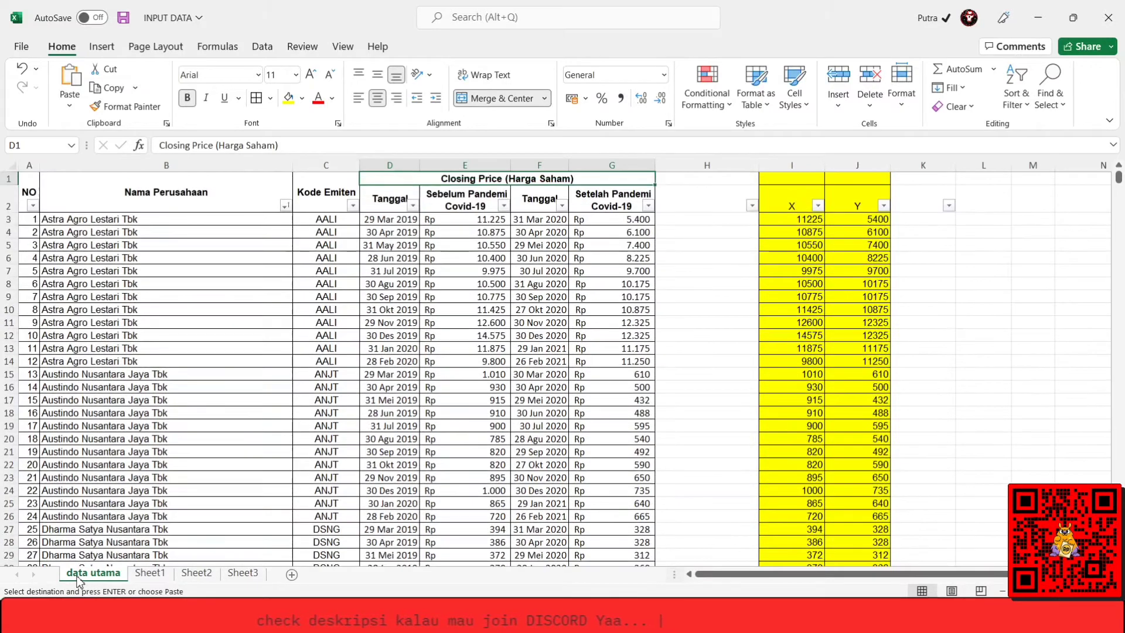
pyautogui.press('Down')
pyautogui.press('Down')
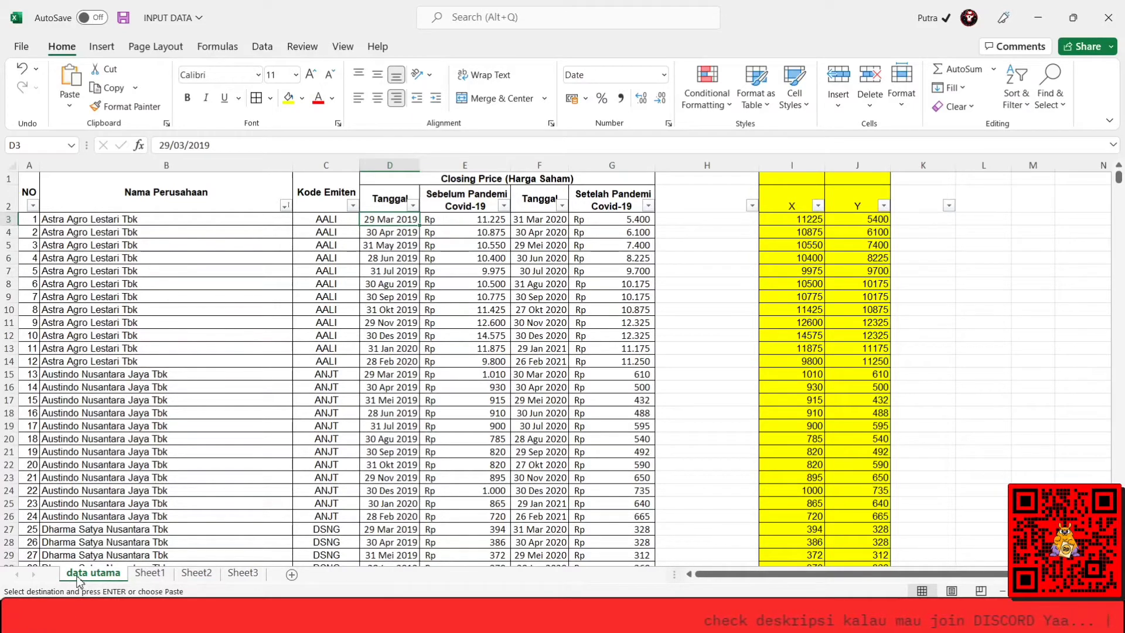
pyautogui.press('Right')
pyautogui.press('Right')
pyautogui.press('Right')
pyautogui.press('Right')
pyautogui.press('Right')
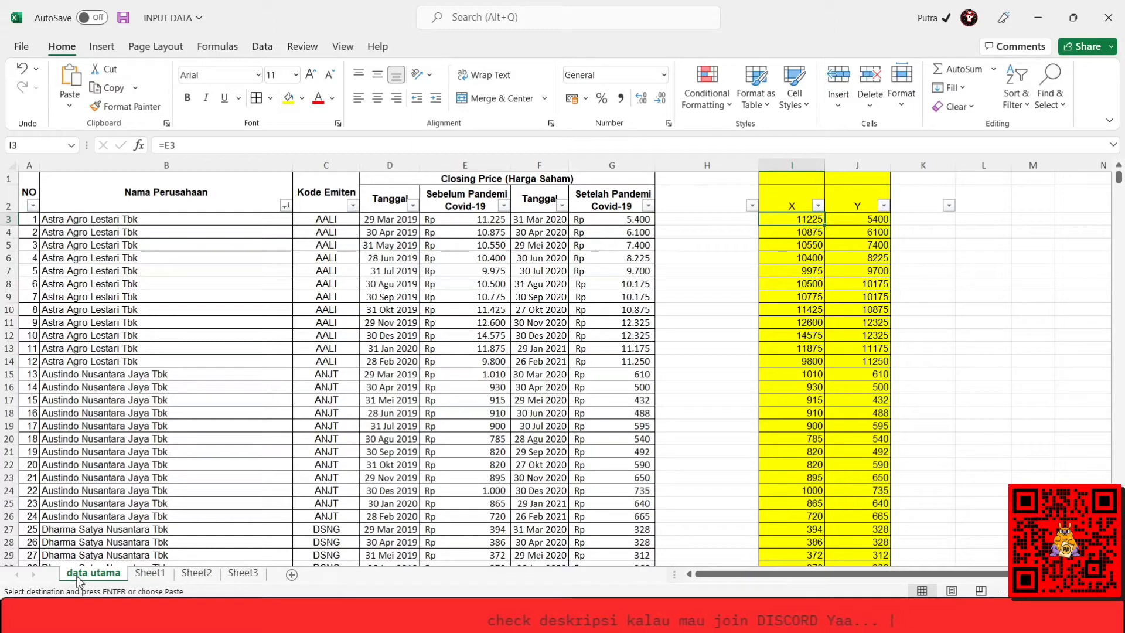
pyautogui.hotkey('ctrl', 'v')
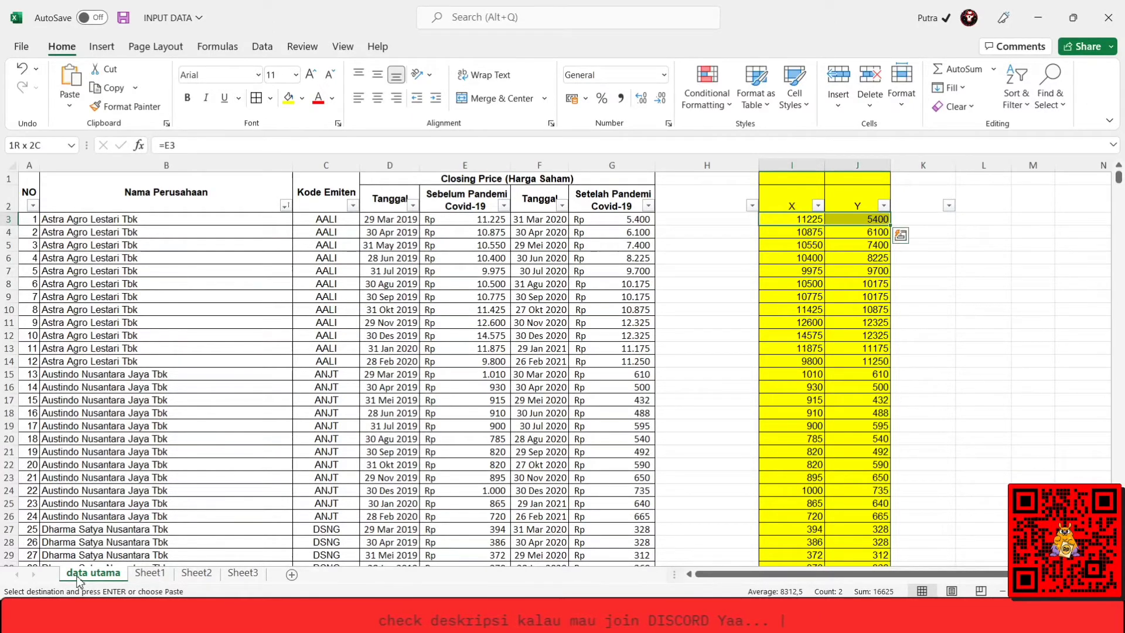
pyautogui.hotkey('ctrl', 'shift', 'Down')
pyautogui.hotkey('ctrl', 'c')
pyautogui.hotkey('ctrl', 'q')
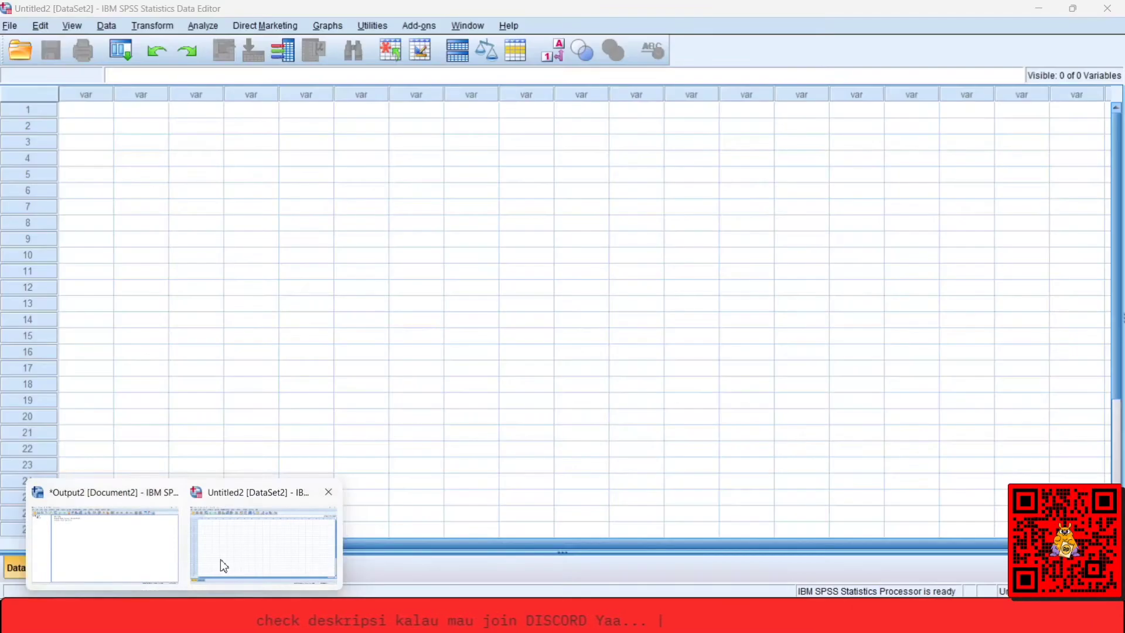
pyautogui.click(220, 559)
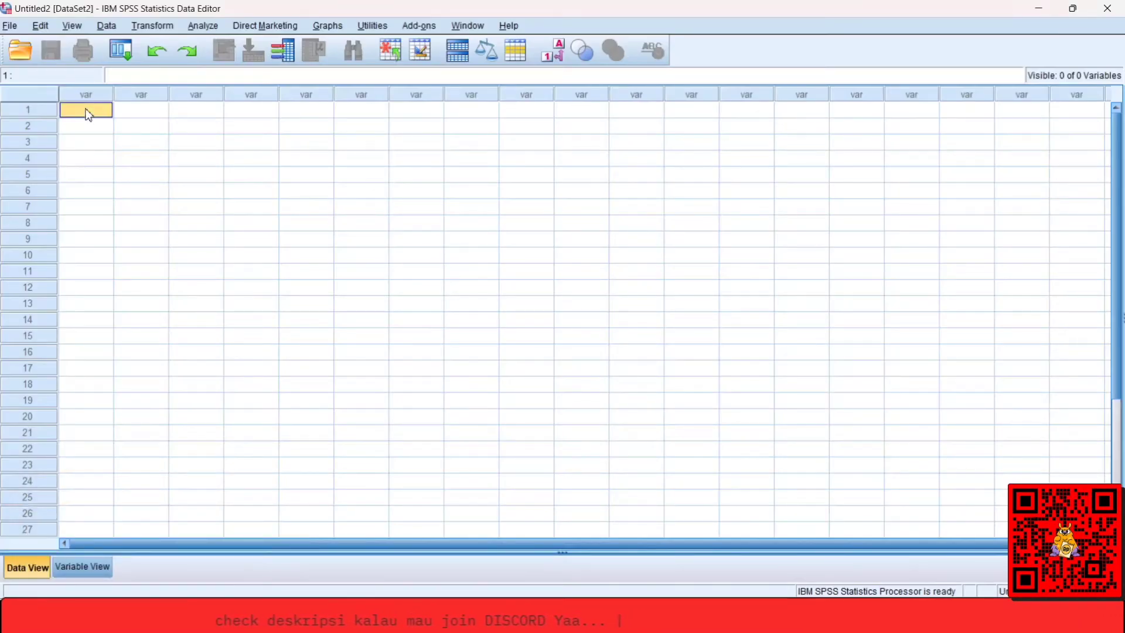
pyautogui.hotkey('ctrl', 'v')
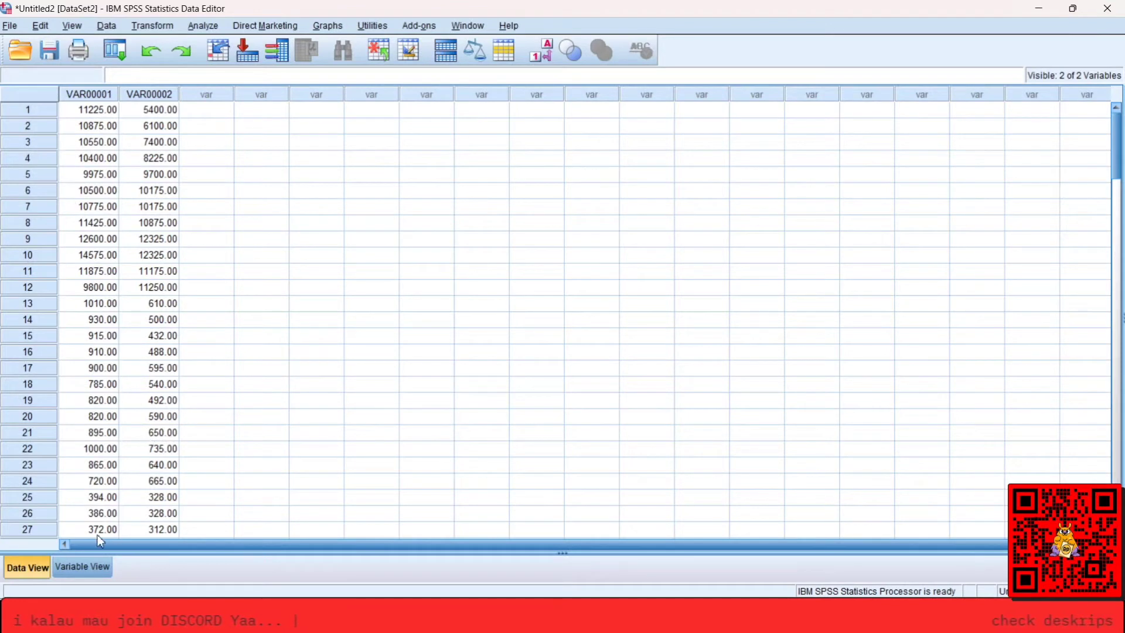
# Compare the two pasted data columns in Data View with their variable definitions in Variable View.
pyautogui.click(82, 566)
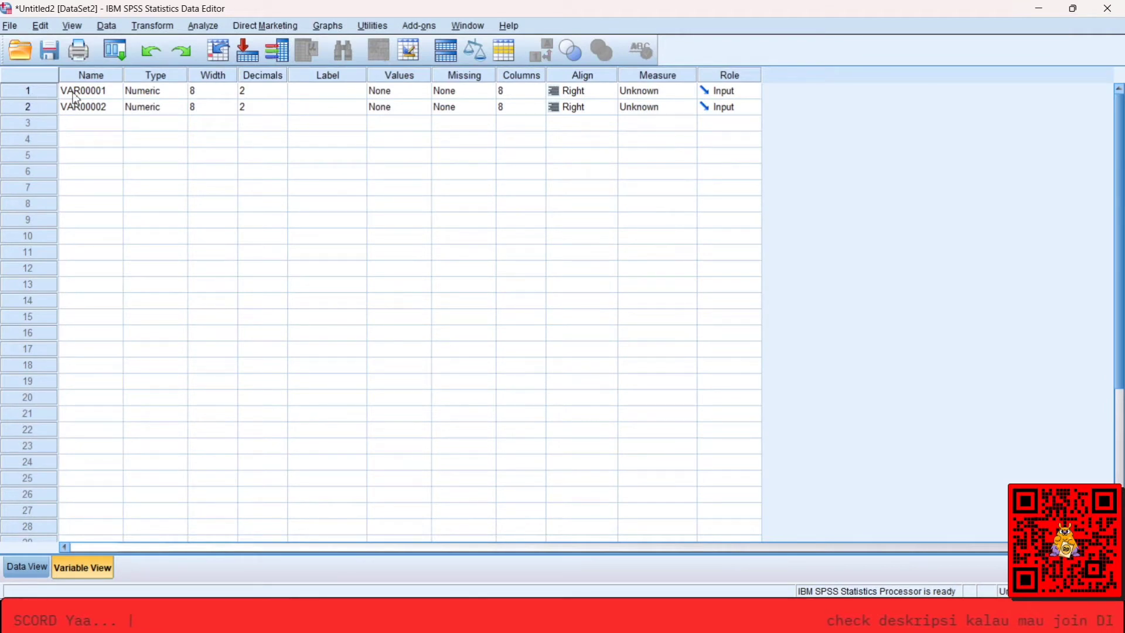
pyautogui.click(38, 567)
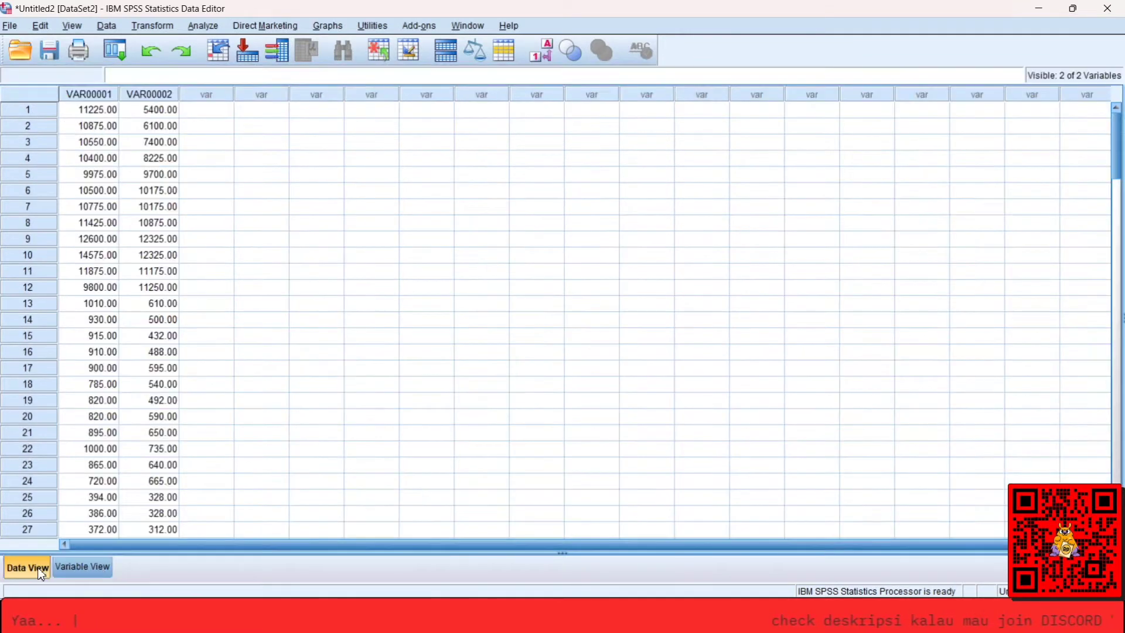
pyautogui.click(78, 95)
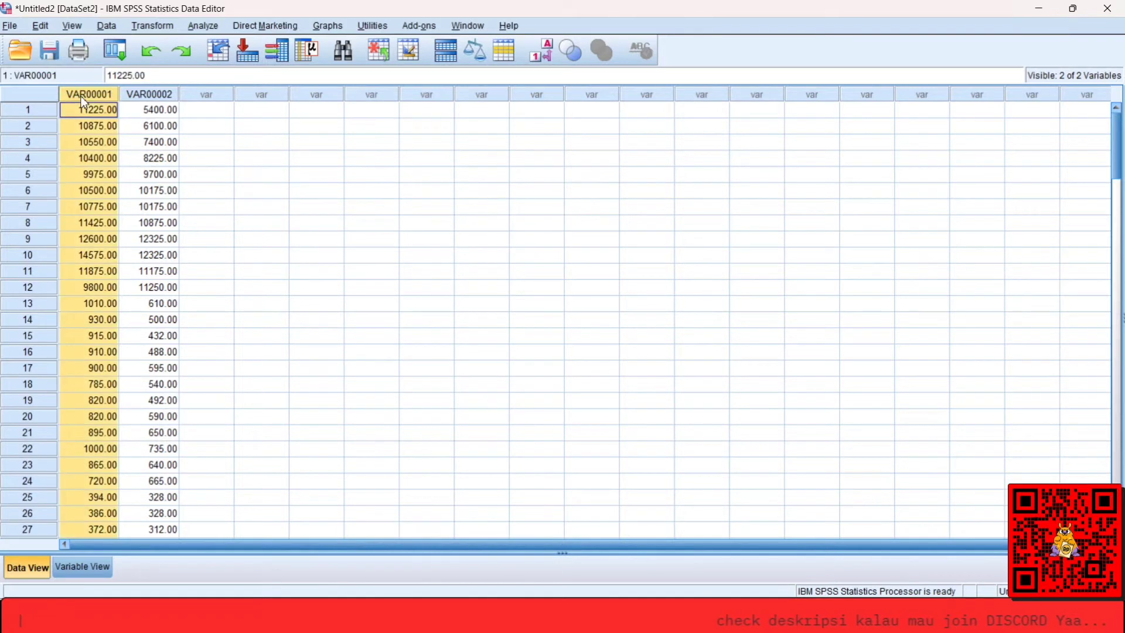
pyautogui.click(82, 566)
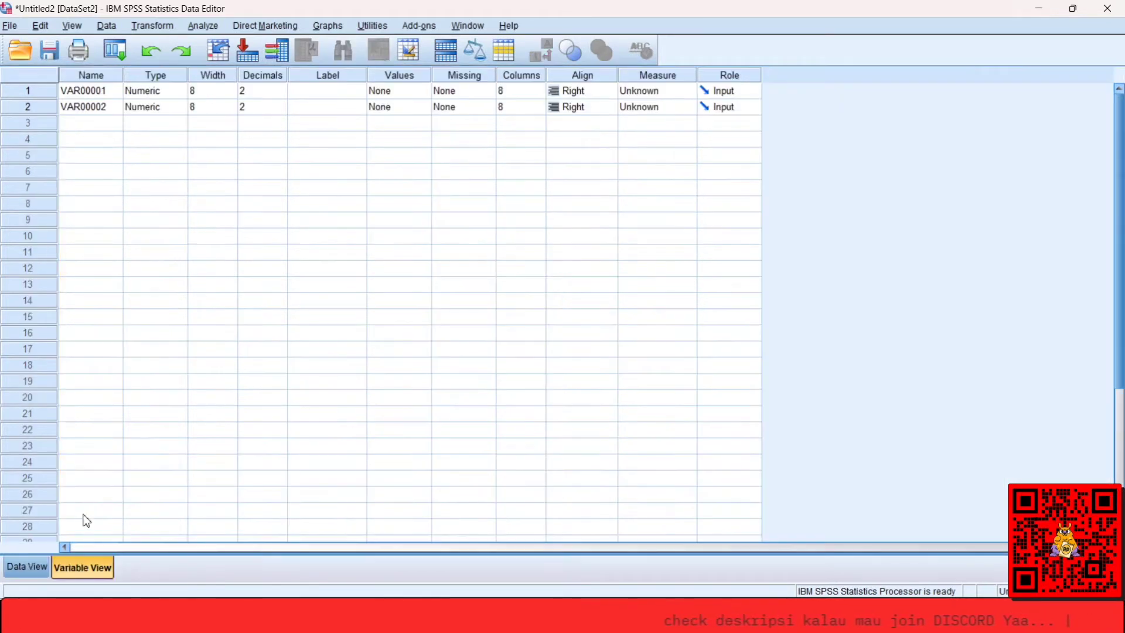
pyautogui.click(46, 96)
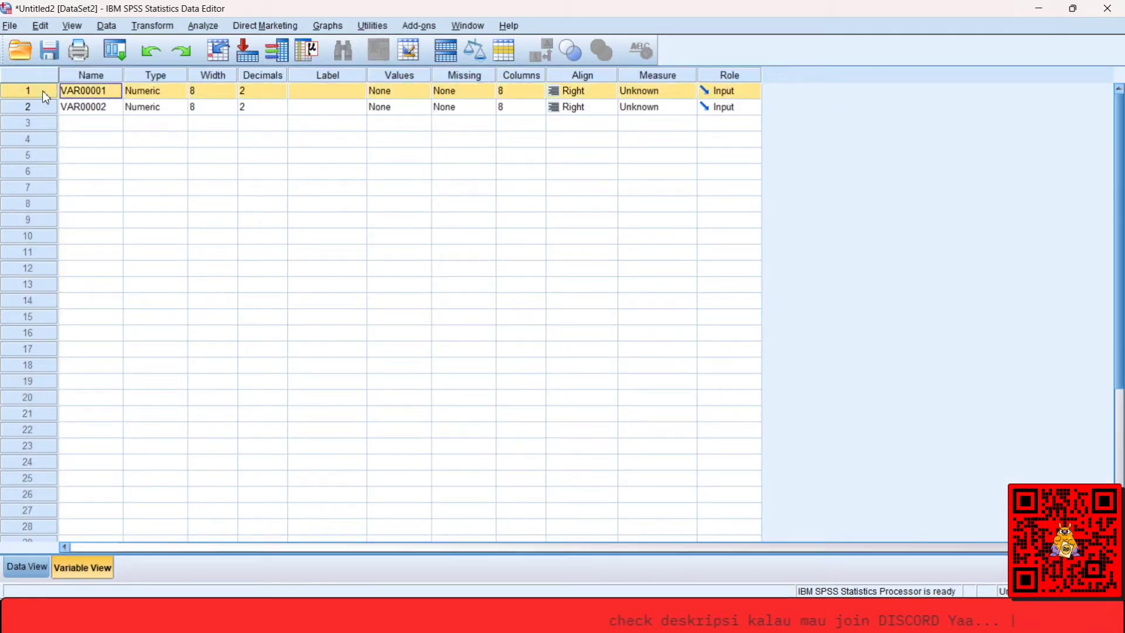
pyautogui.click(26, 577)
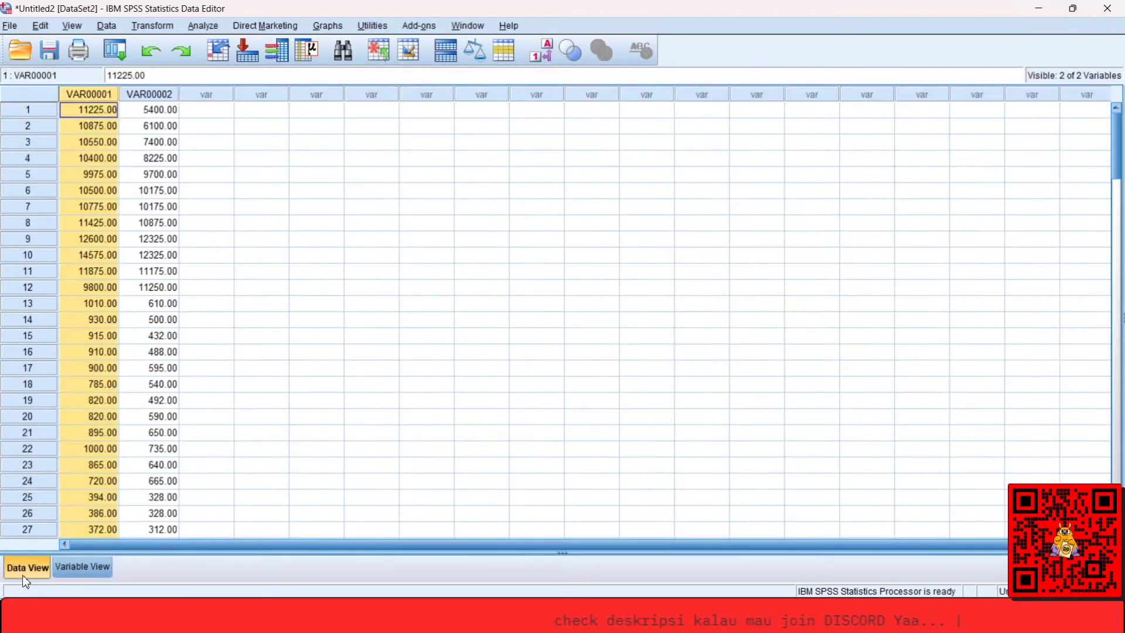
pyautogui.click(65, 576)
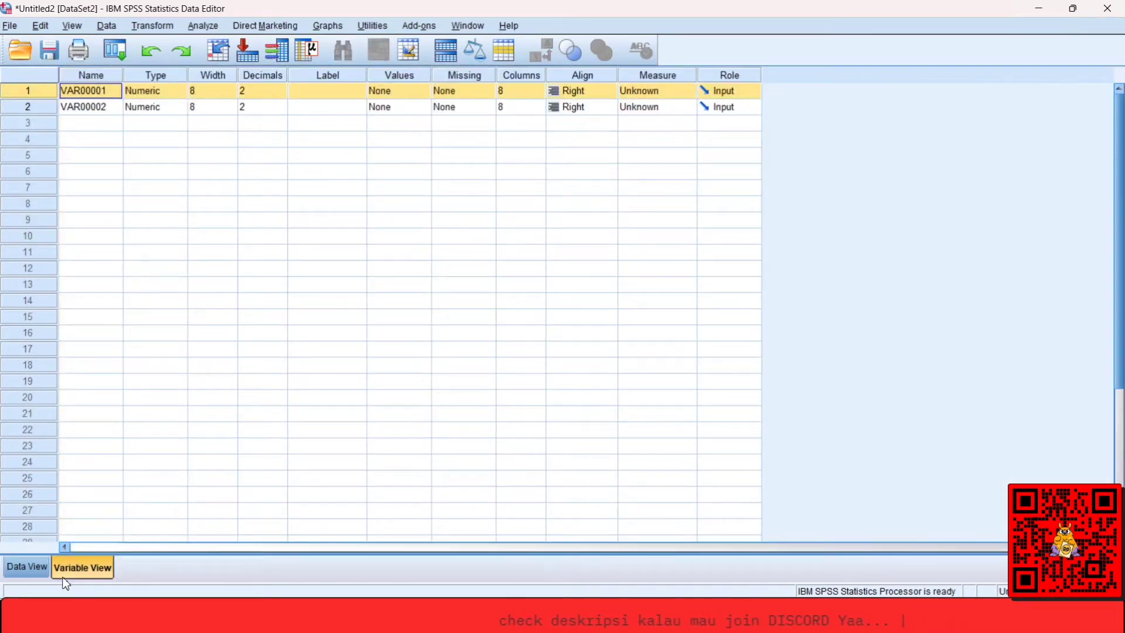
pyautogui.click(25, 569)
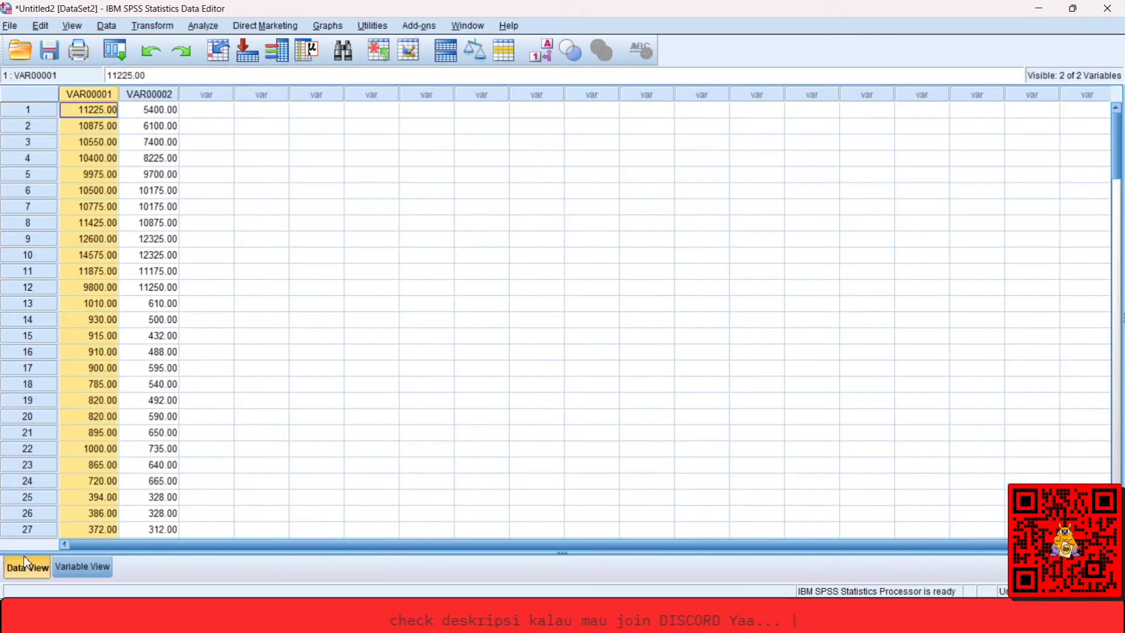
# Rename the first variable, VAR00001, as X in Variable View.
pyautogui.click(59, 566)
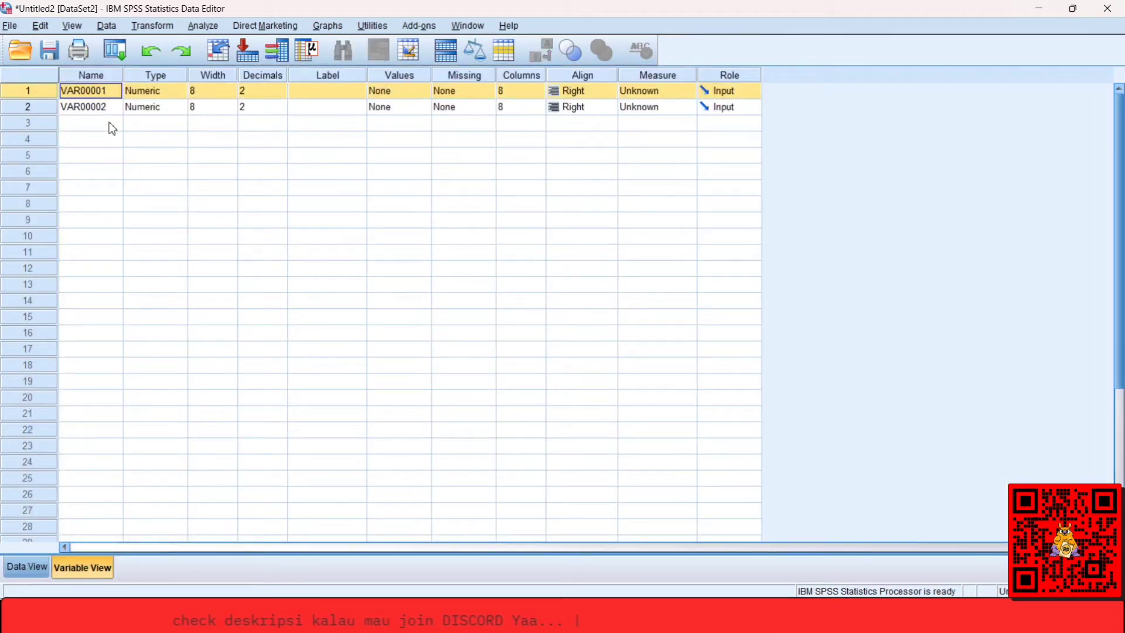
pyautogui.click(86, 93)
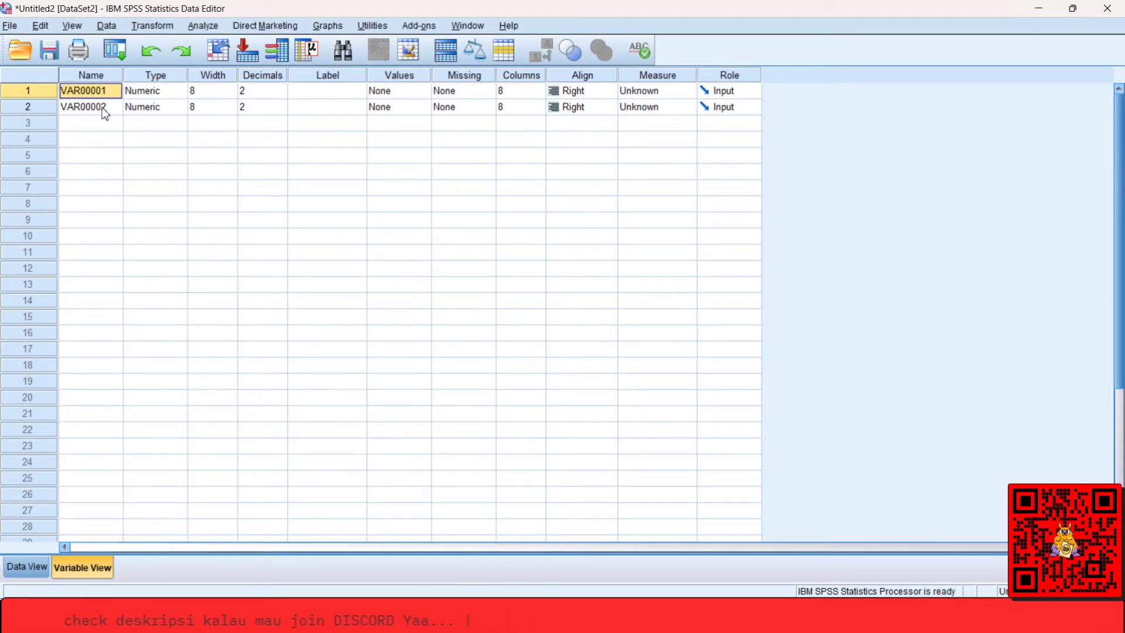
pyautogui.write('X')
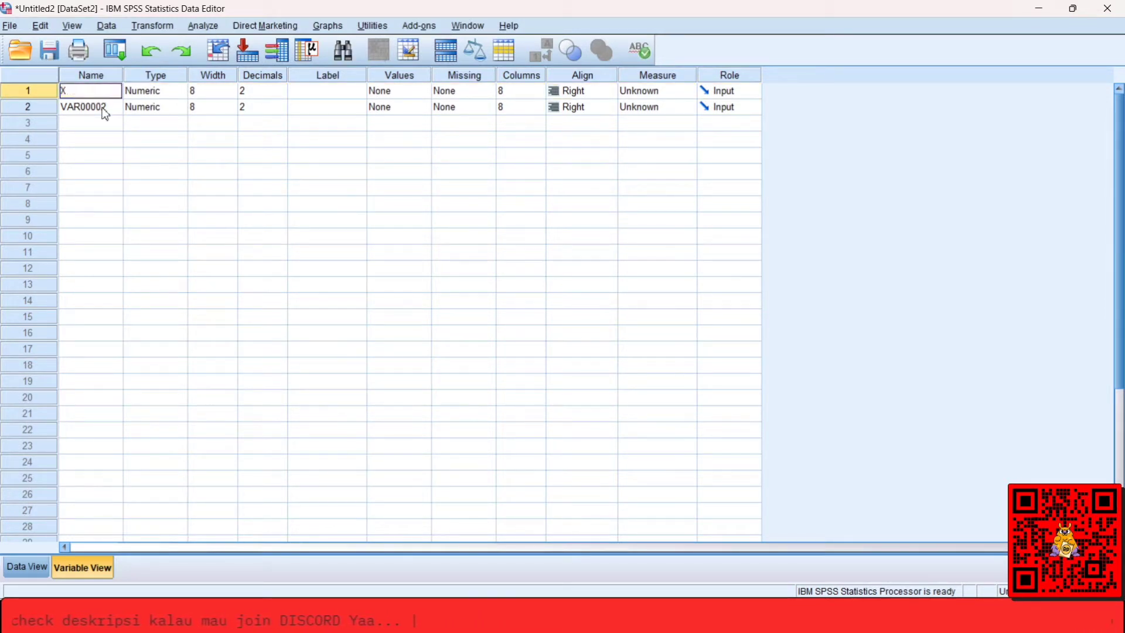
pyautogui.press('Return')
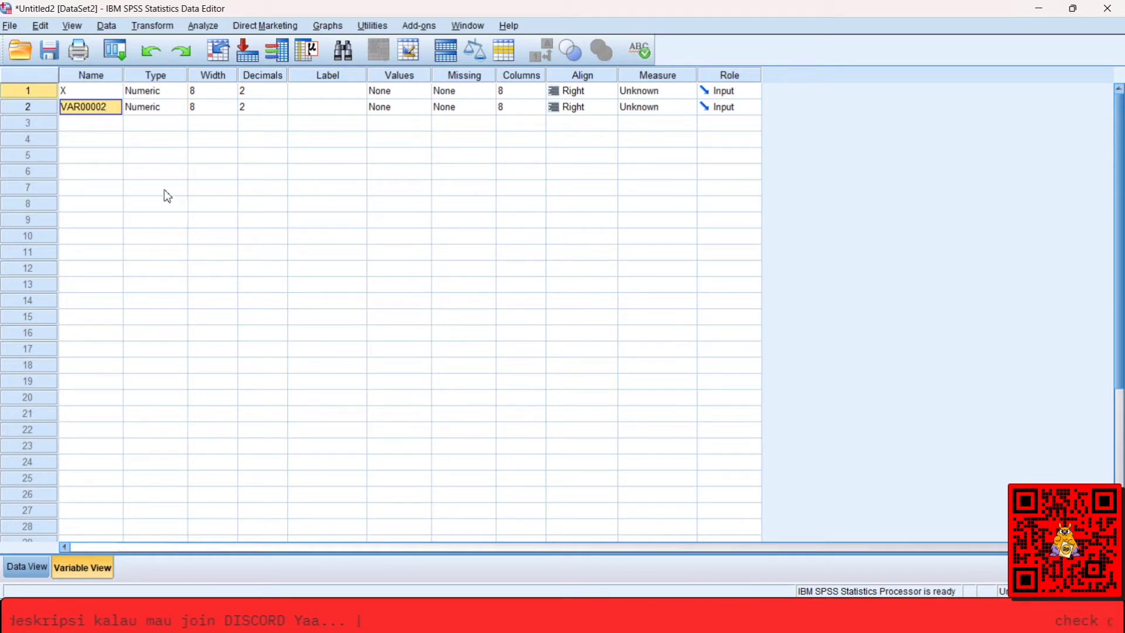
# Rename the second variable as Y and set the decimals of both X and Y to 0.
pyautogui.write('Y')
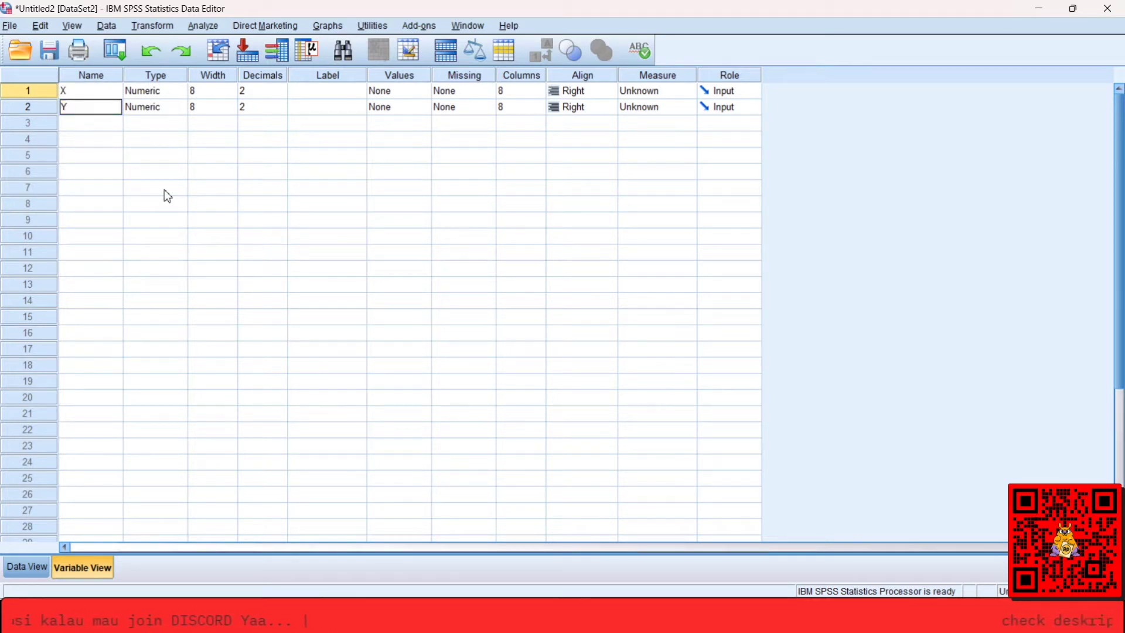
pyautogui.press('Up')
pyautogui.press('Tab')
pyautogui.press('Tab')
pyautogui.press('Tab')
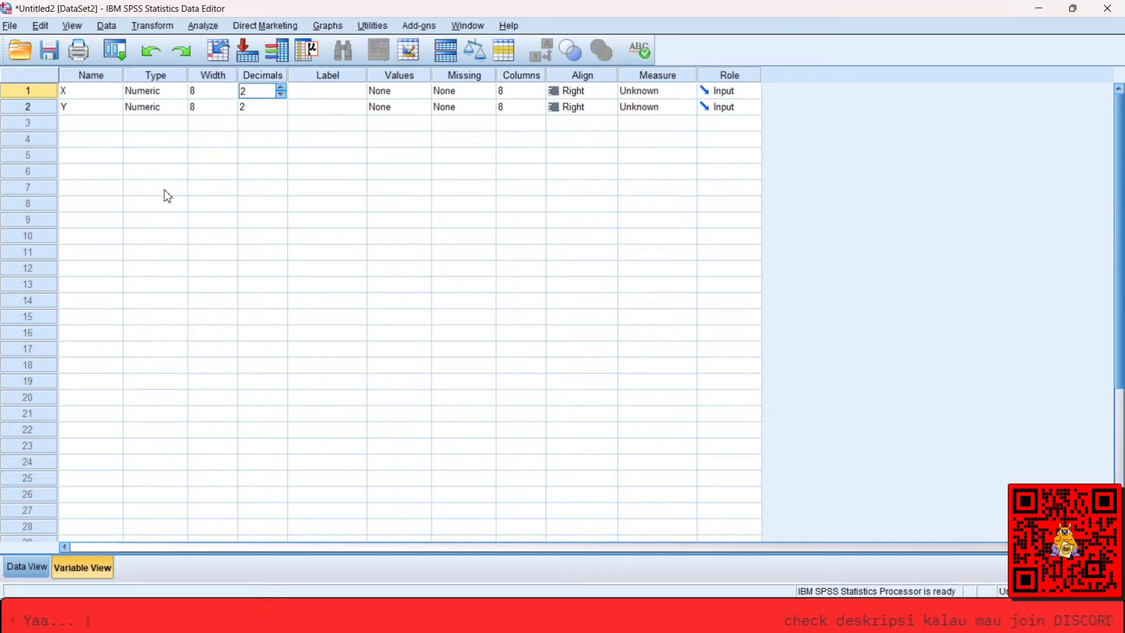
pyautogui.write('0')
pyautogui.press('Return')
pyautogui.write('0')
pyautogui.press('Up')
pyautogui.press('Left')
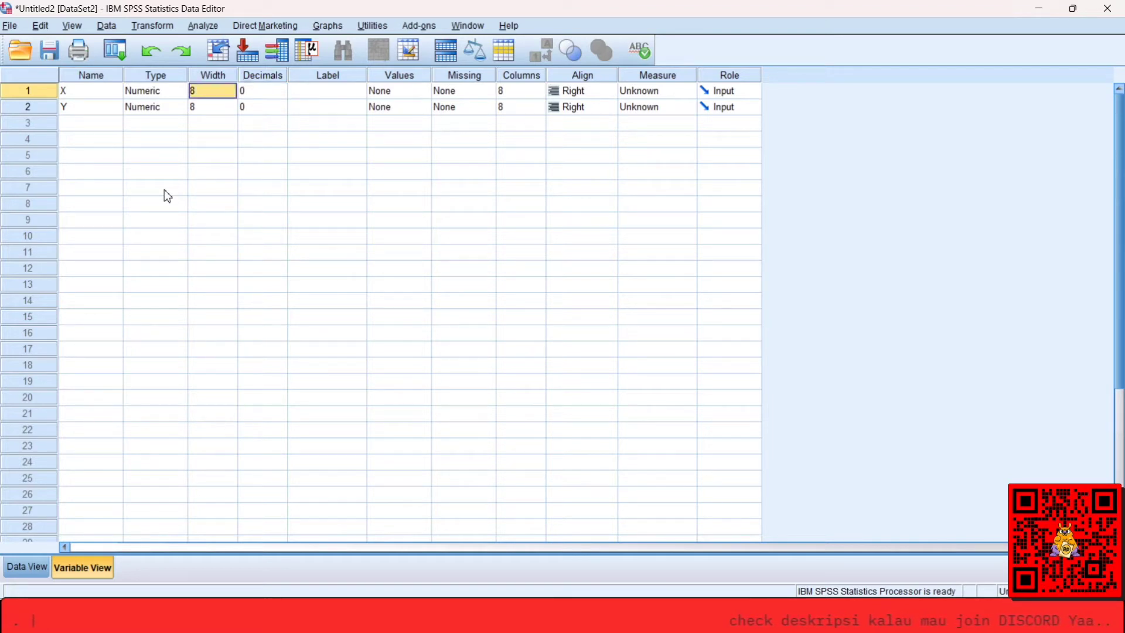
# Give variable X the label Sebelum Covid.
pyautogui.press('Left')
pyautogui.press('Down')
pyautogui.press('Up')
pyautogui.press('Right')
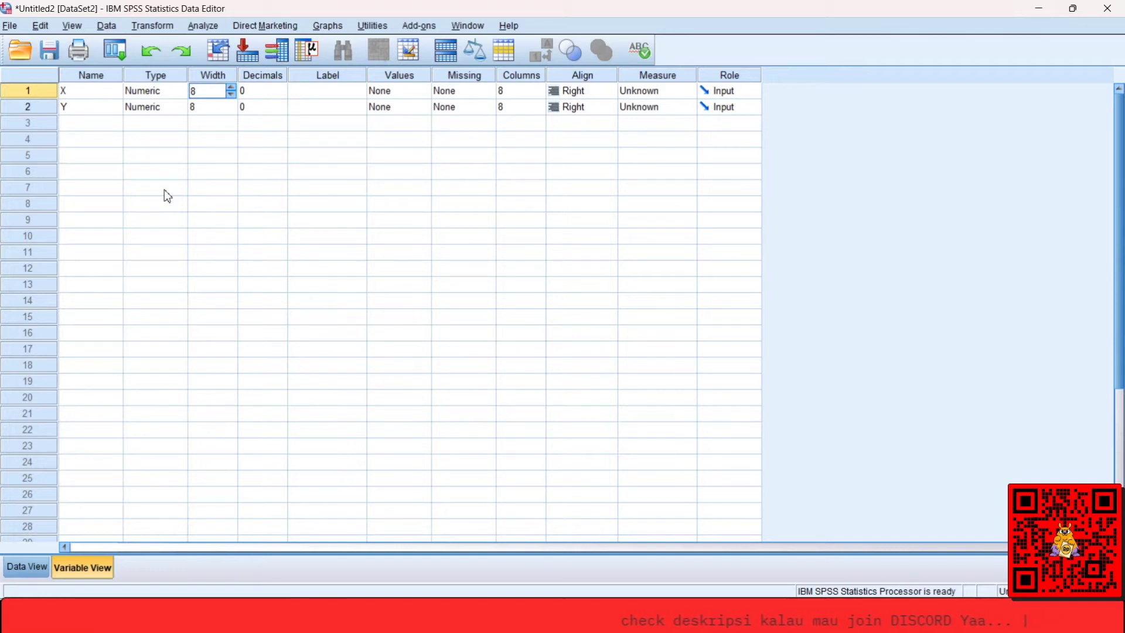
pyautogui.press('Right')
pyautogui.press('Right')
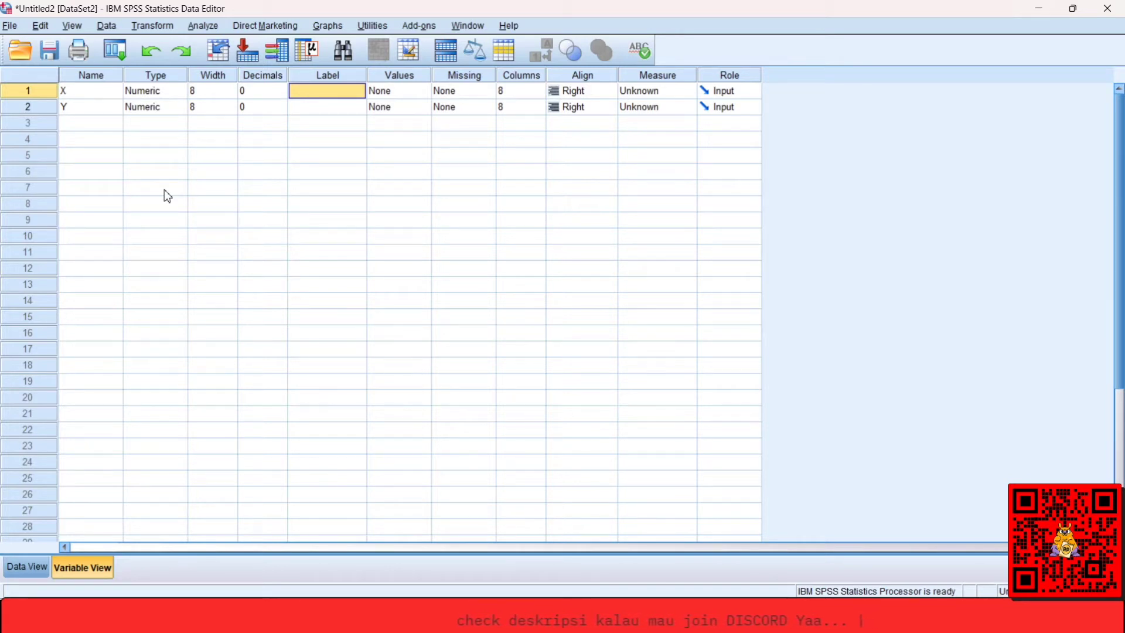
pyautogui.write('Sebelum')
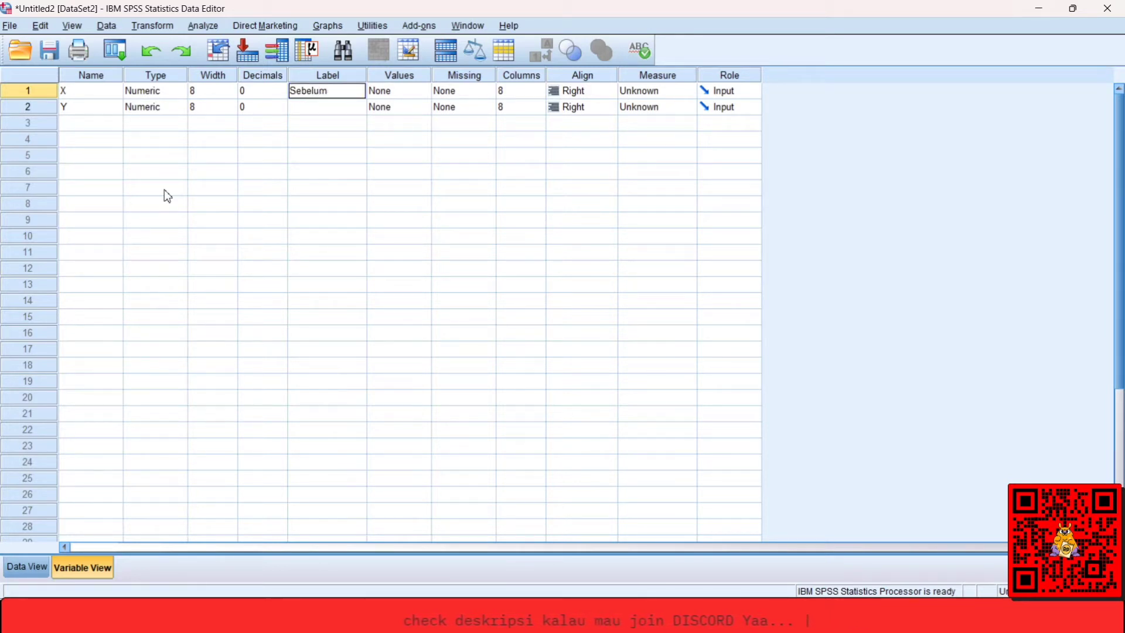
pyautogui.write(' VCvid')
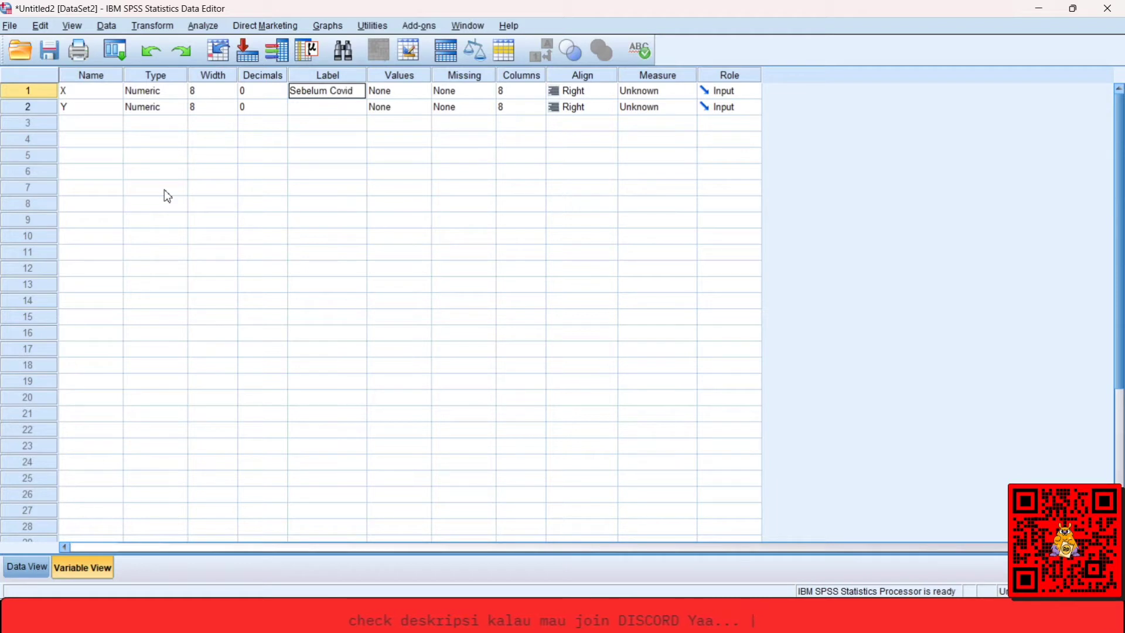
pyautogui.press('Return')
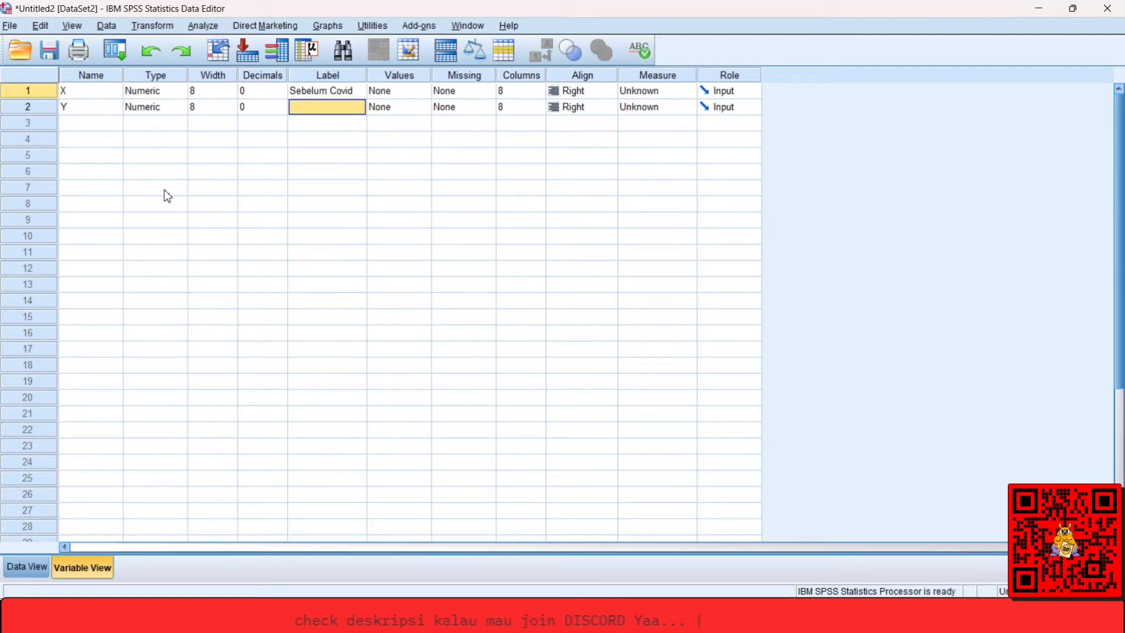
# Give variable Y the label Setelah Covid.
pyautogui.write('Setel')
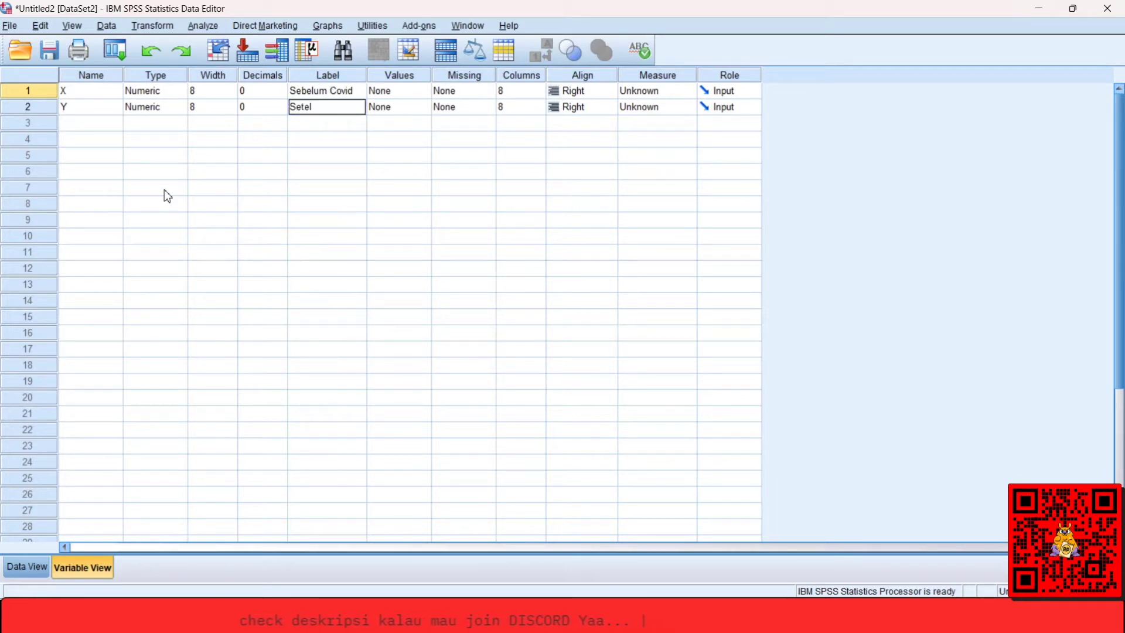
pyautogui.write('ah Covid')
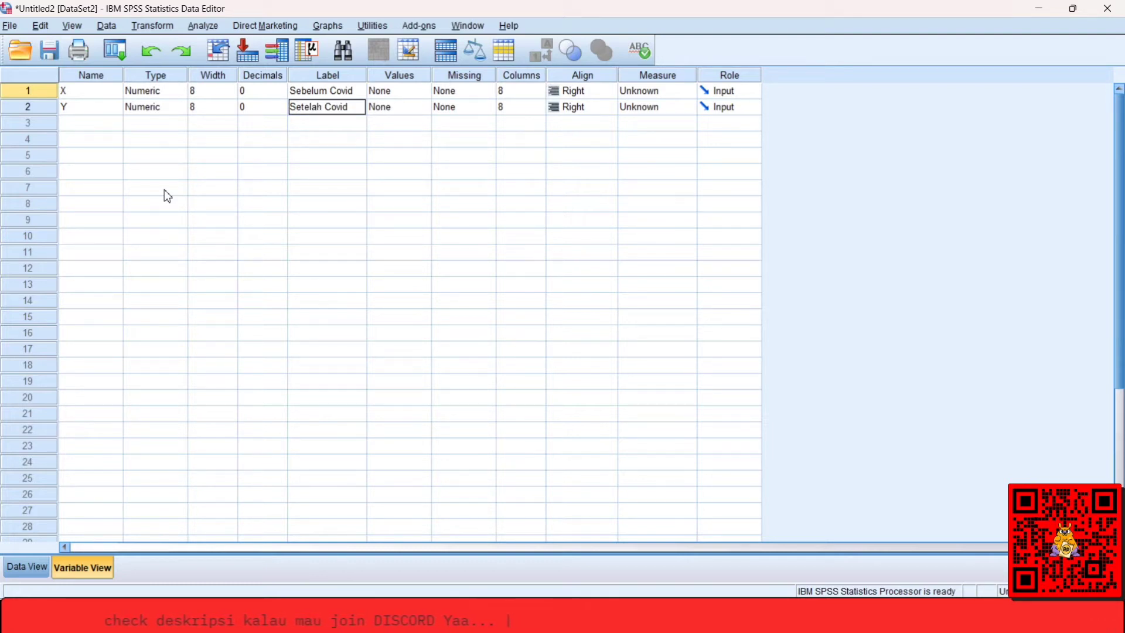
pyautogui.press('Tab')
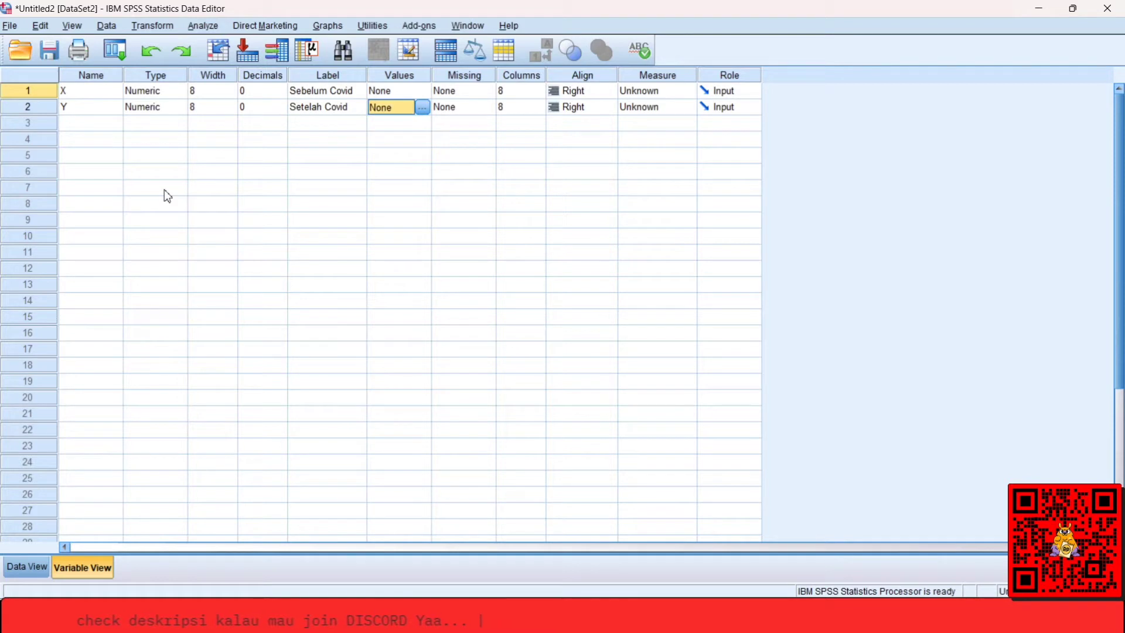
# Set the measurement level of both variables, X and Y, to Scale.
pyautogui.press('Up')
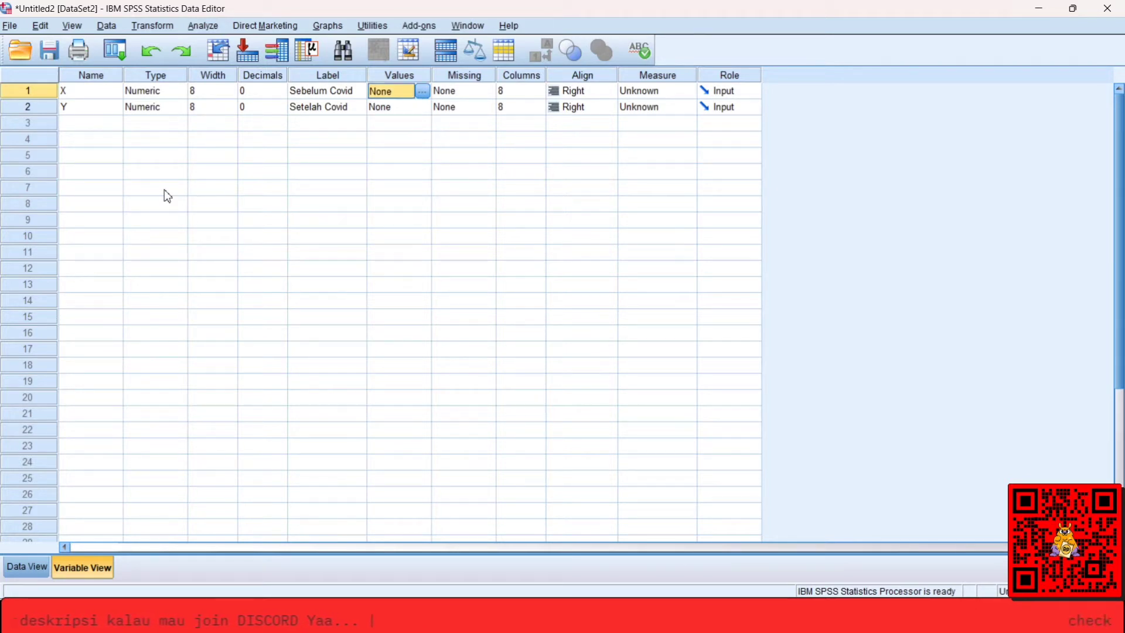
pyautogui.press('Down')
pyautogui.press('Right')
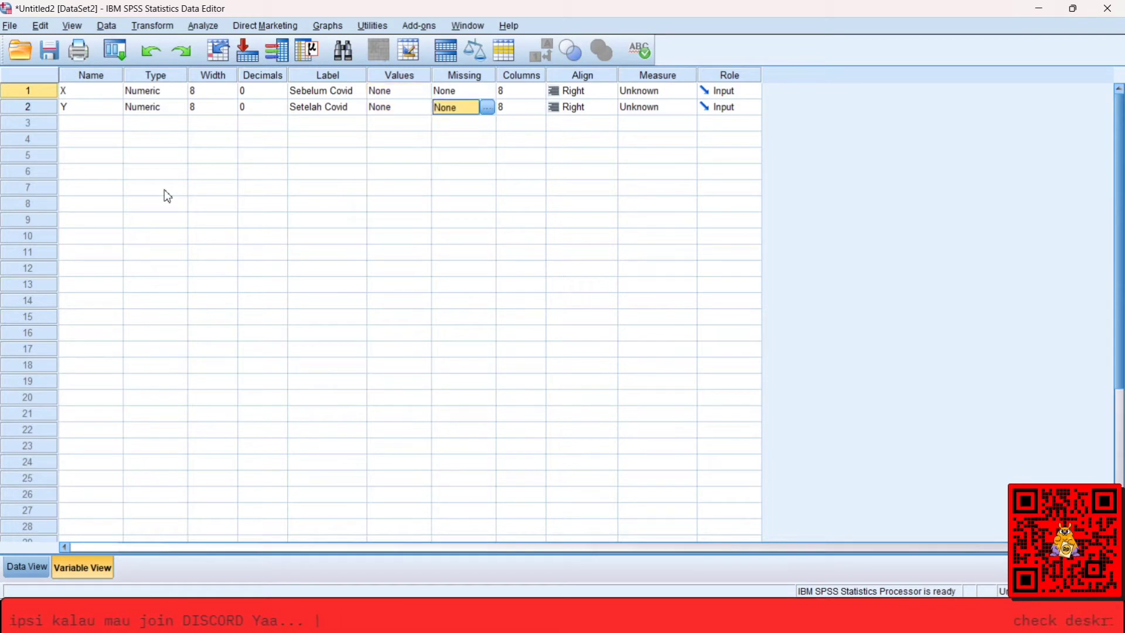
pyautogui.press('Up')
pyautogui.press('Right')
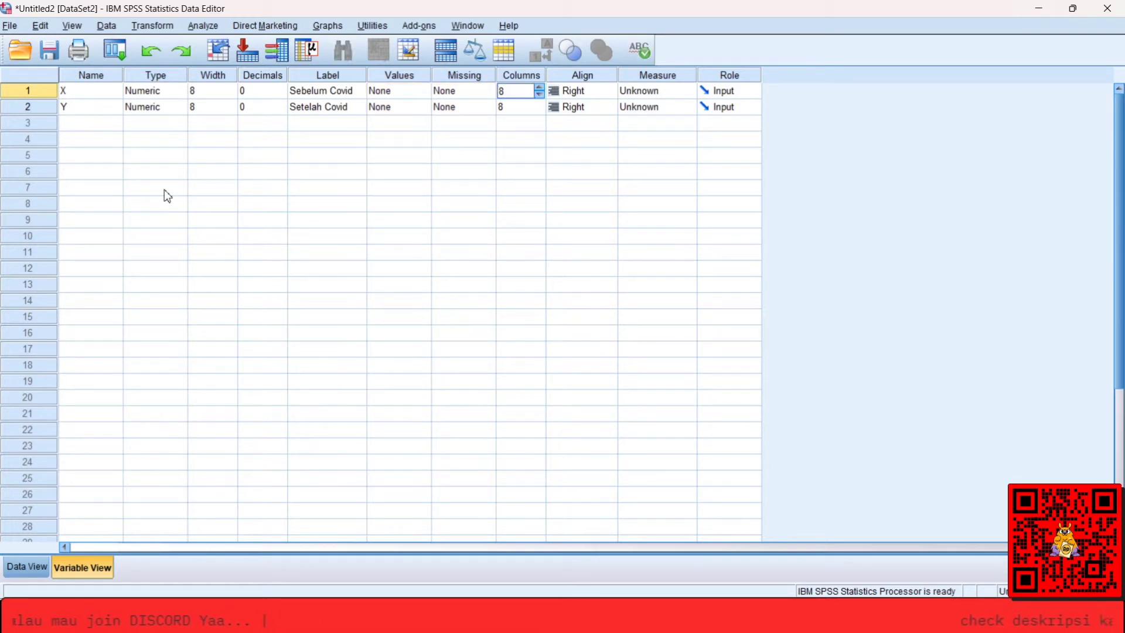
pyautogui.press('Down')
pyautogui.press('Right')
pyautogui.press('Up')
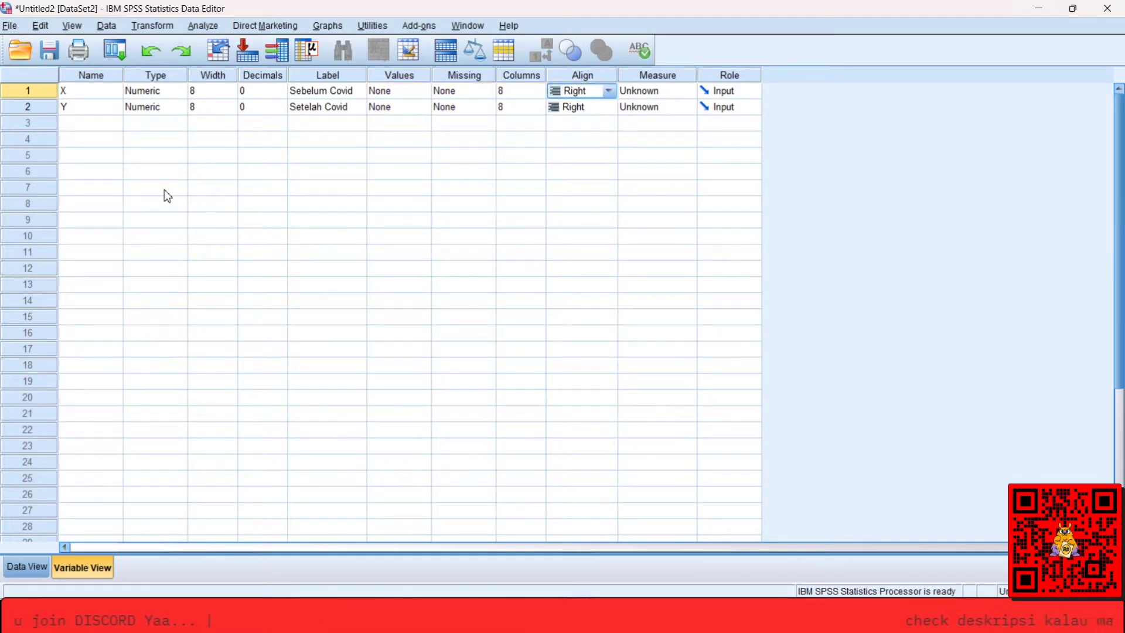
pyautogui.press('Right')
pyautogui.press('Down')
pyautogui.press('Up')
pyautogui.press('Down')
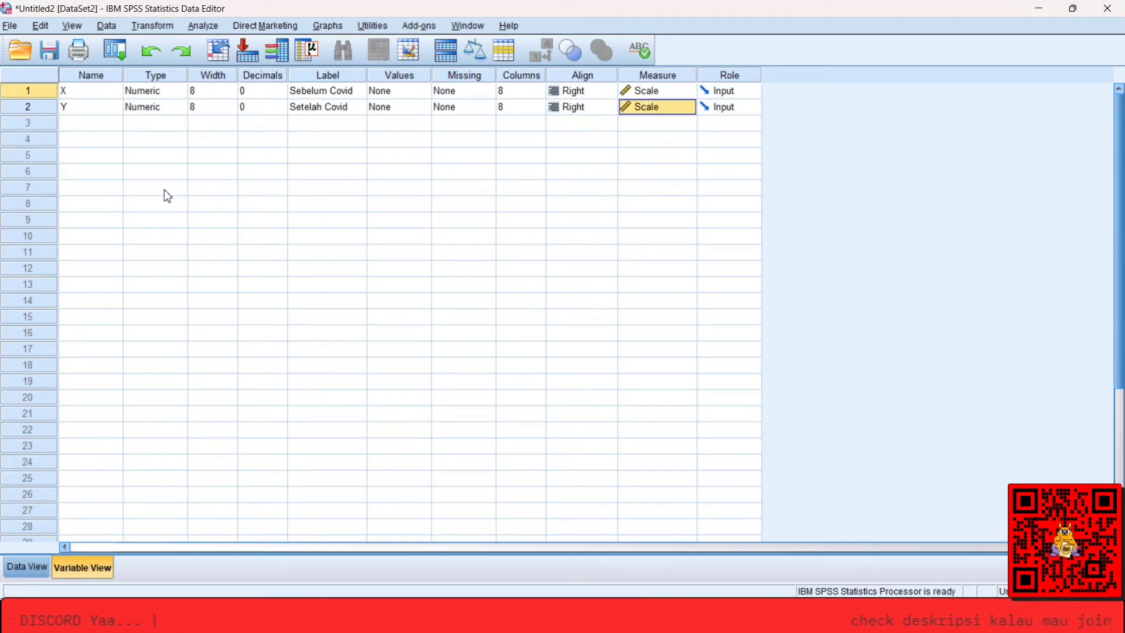
pyautogui.press('Up')
pyautogui.press('Right')
pyautogui.press('Down')
pyautogui.press('Left')
pyautogui.press('Left')
pyautogui.press('Left')
pyautogui.press('Left')
pyautogui.press('Left')
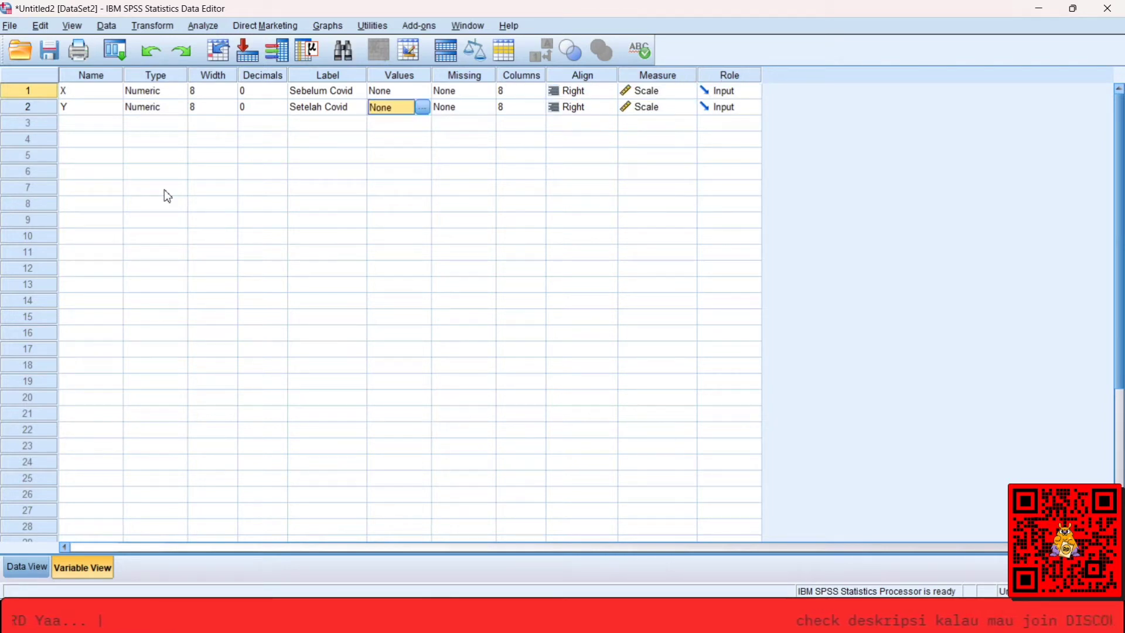
pyautogui.press('Left')
pyautogui.press('Left')
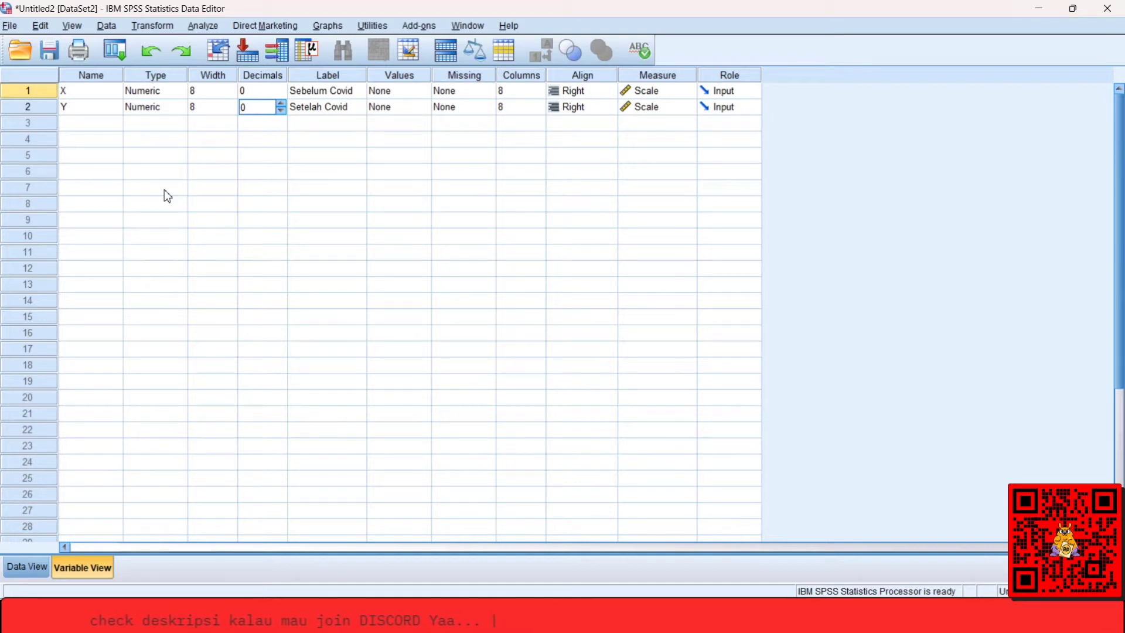
# Start the Explore analysis and add Sebelum Covid and Setelah Covid as dependent variables.
pyautogui.click(209, 33)
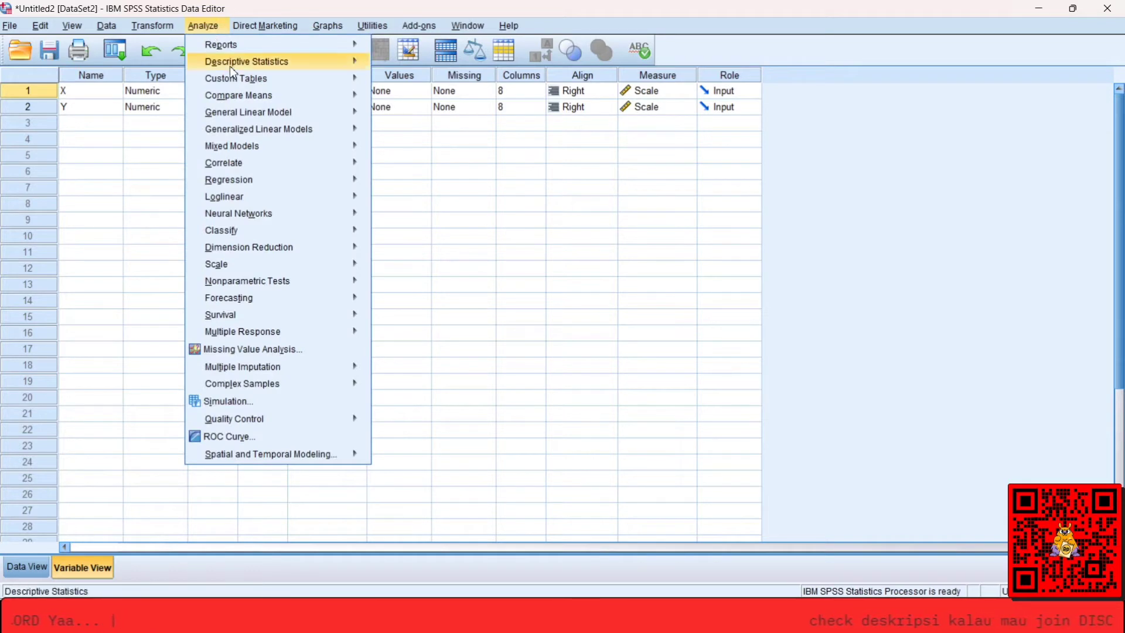
pyautogui.moveTo(272, 64)
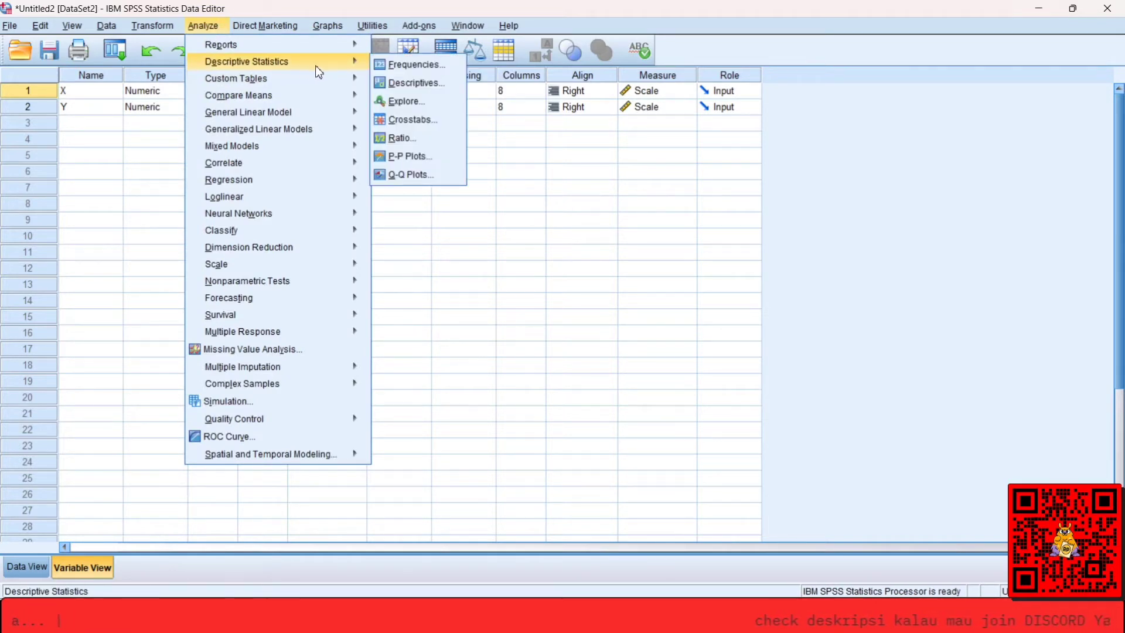
pyautogui.click(414, 103)
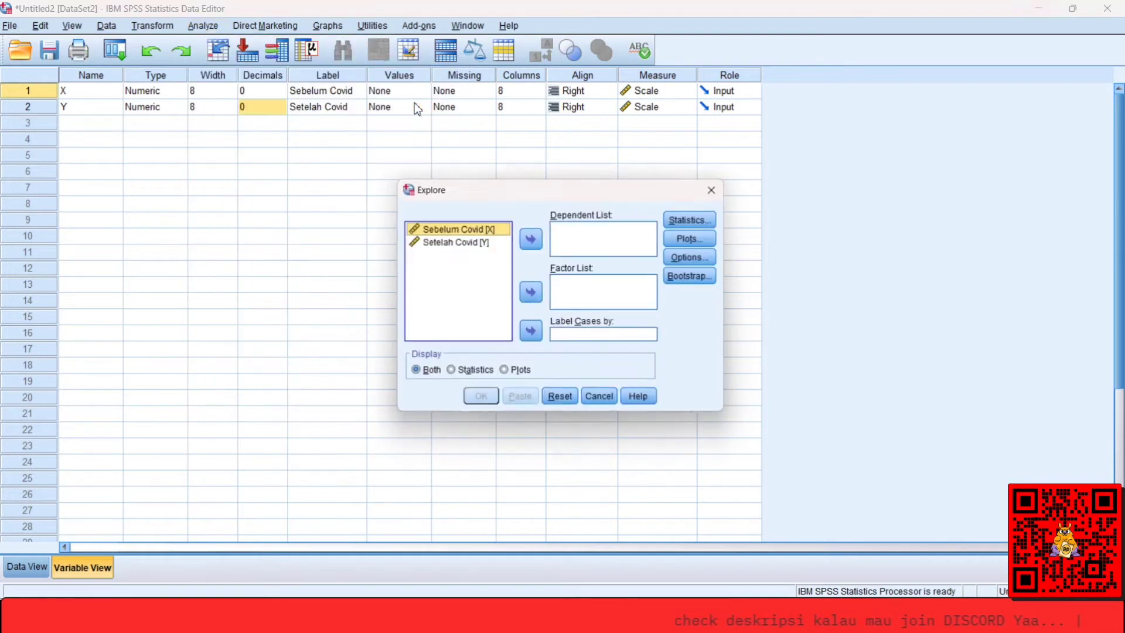
pyautogui.keyDown('shift'); pyautogui.click(492, 259); pyautogui.keyUp('shift')
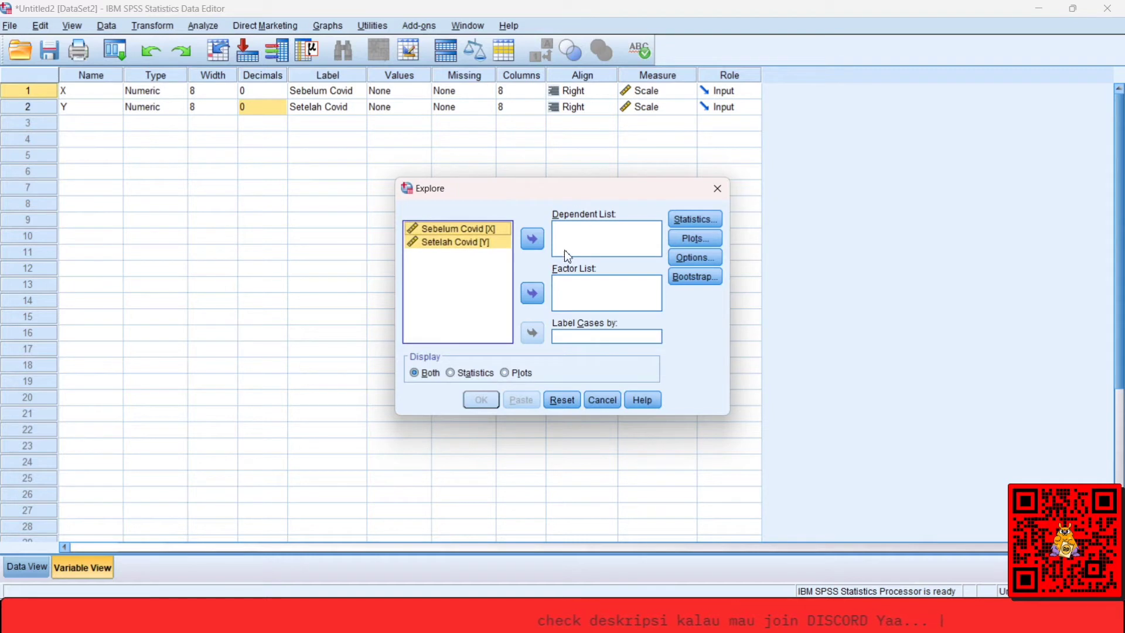
pyautogui.click(533, 245)
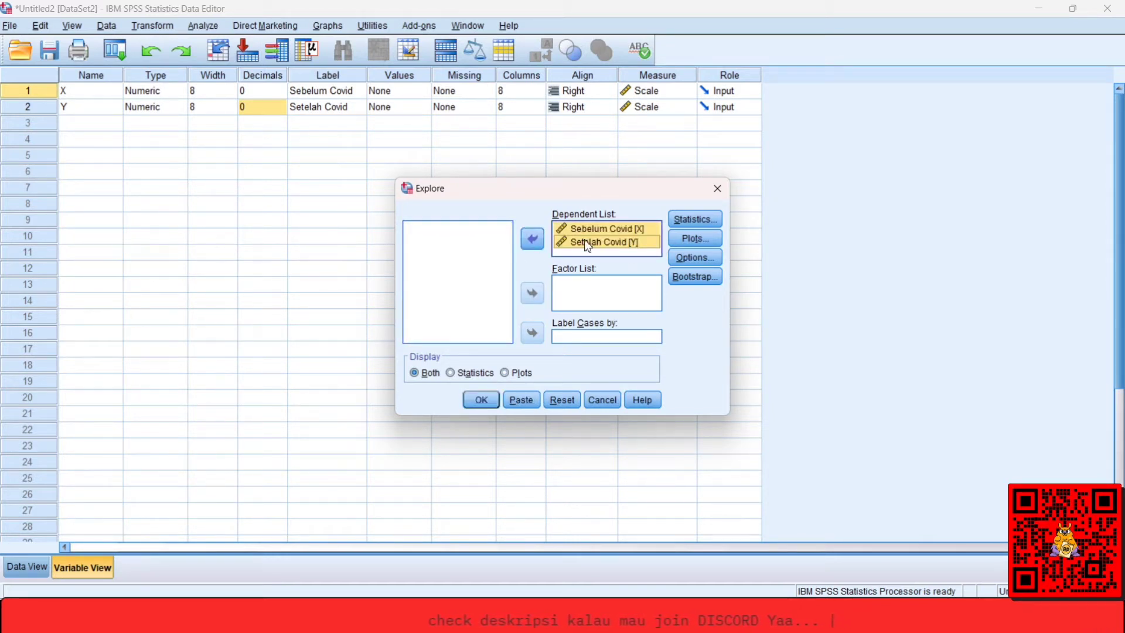
# Enable normality plots with tests in the plot settings of the Explore analysis.
pyautogui.click(695, 257)
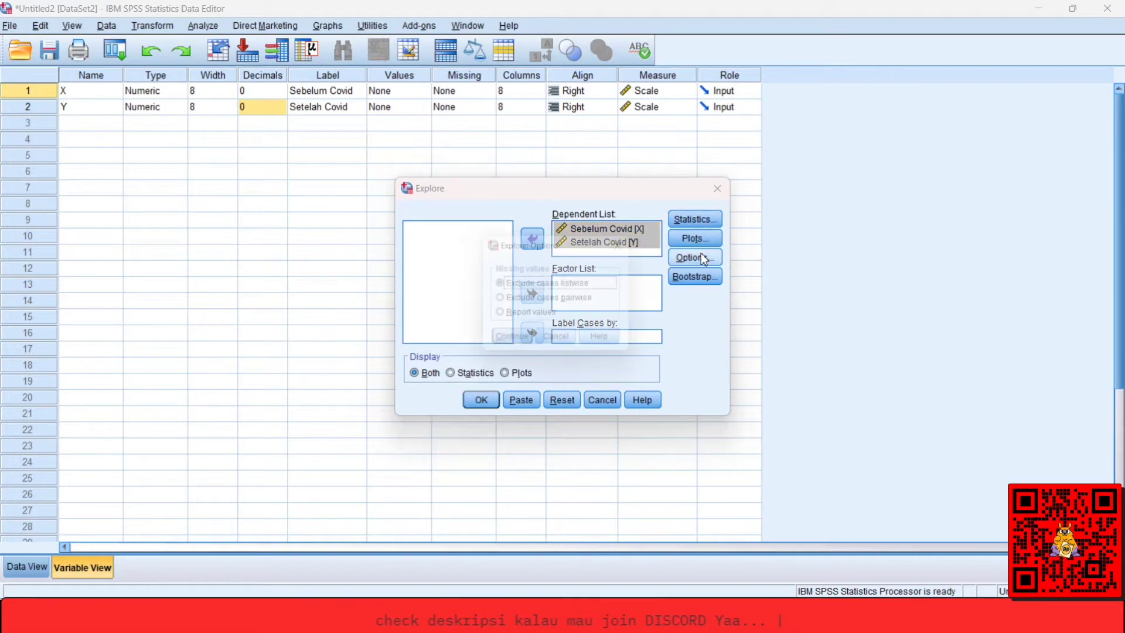
pyautogui.click(632, 244)
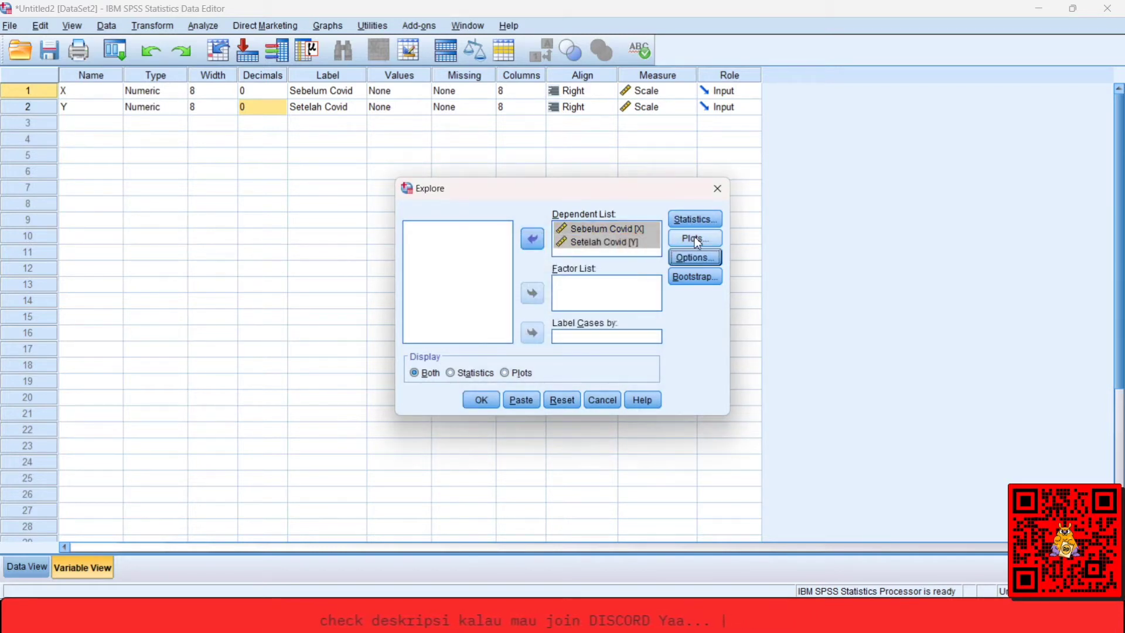
pyautogui.click(694, 238)
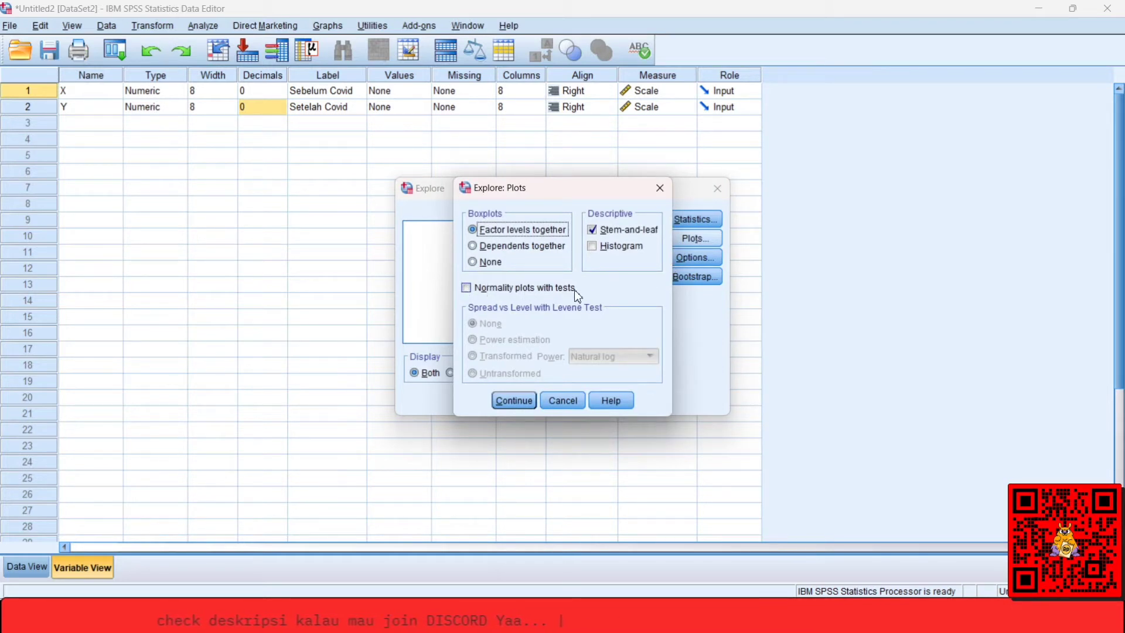
pyautogui.click(476, 290)
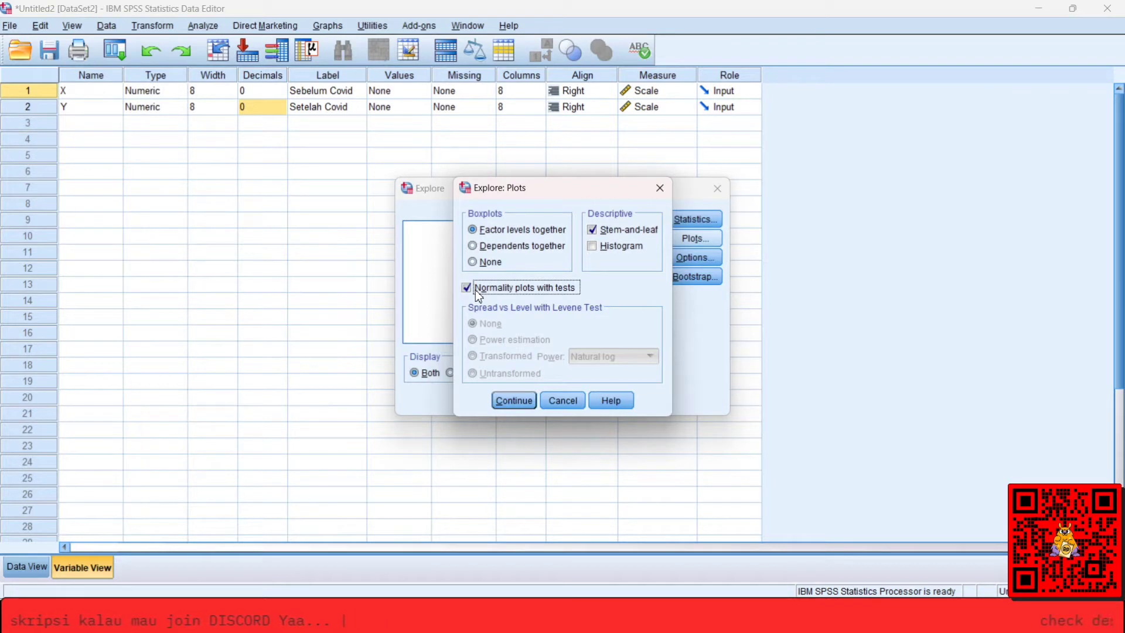
pyautogui.click(507, 400)
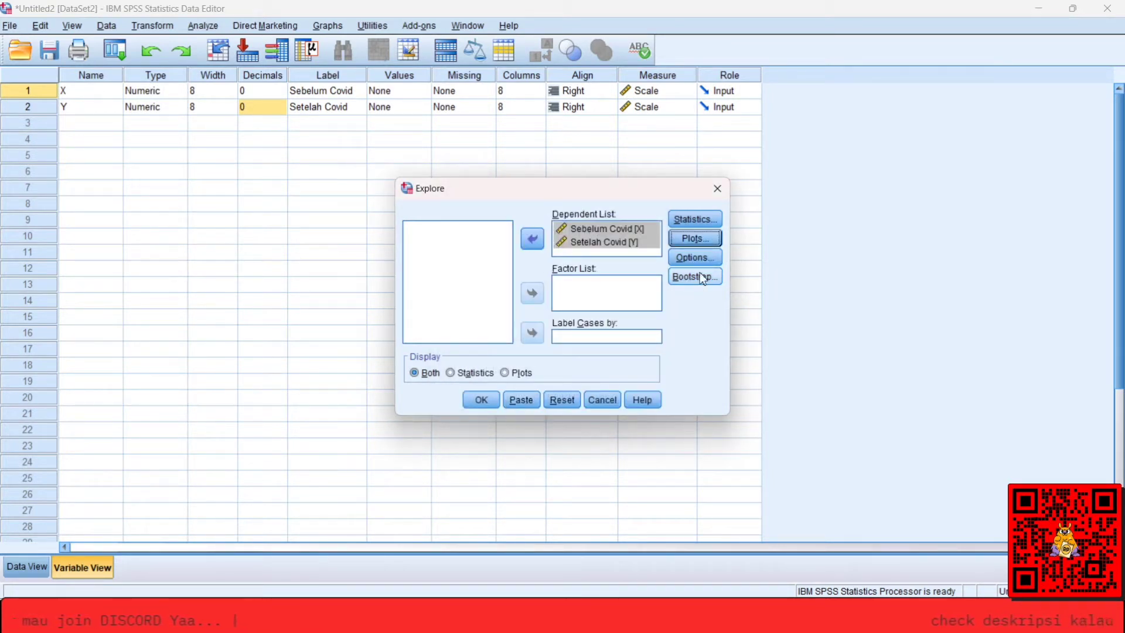
# Add outliers to the Explore statistics alongside the descriptives and run the analysis.
pyautogui.click(691, 223)
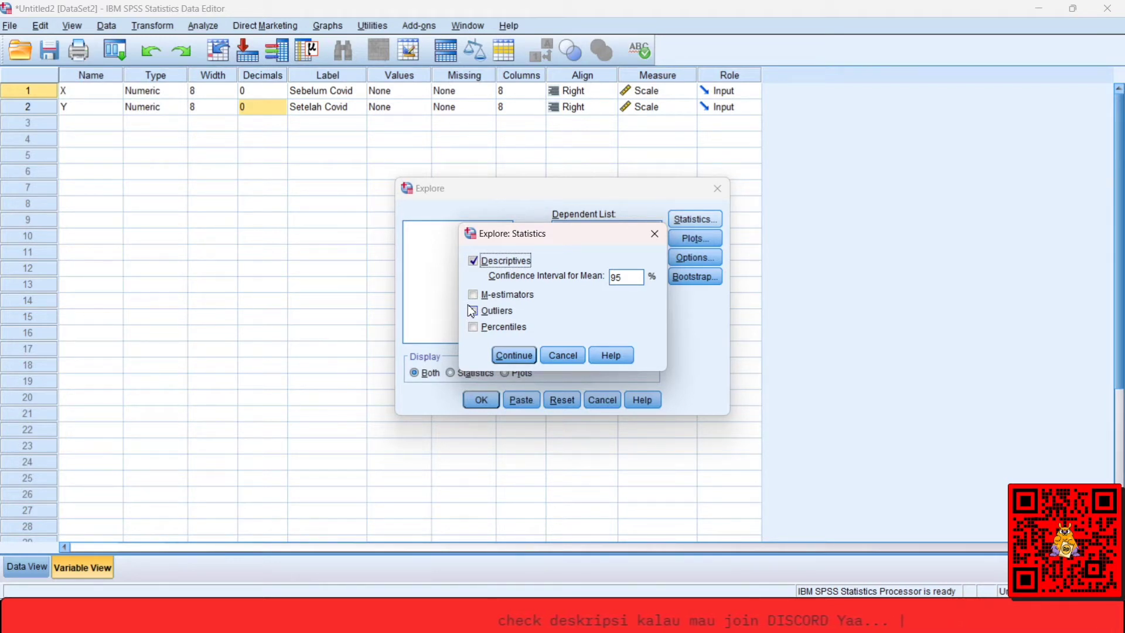
pyautogui.click(506, 314)
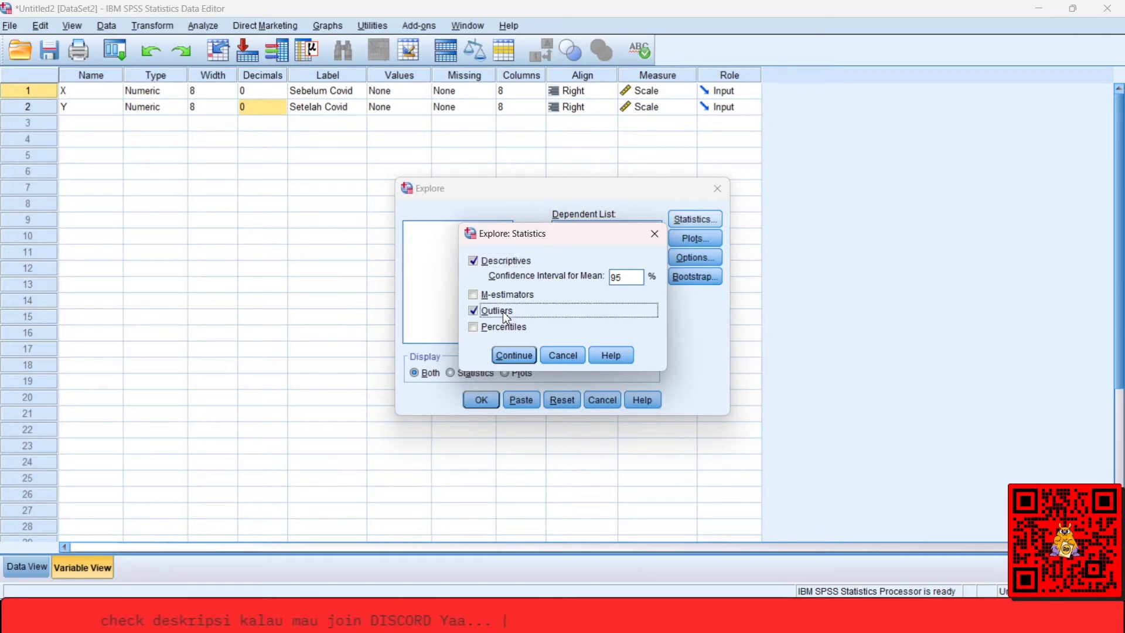
pyautogui.click(515, 352)
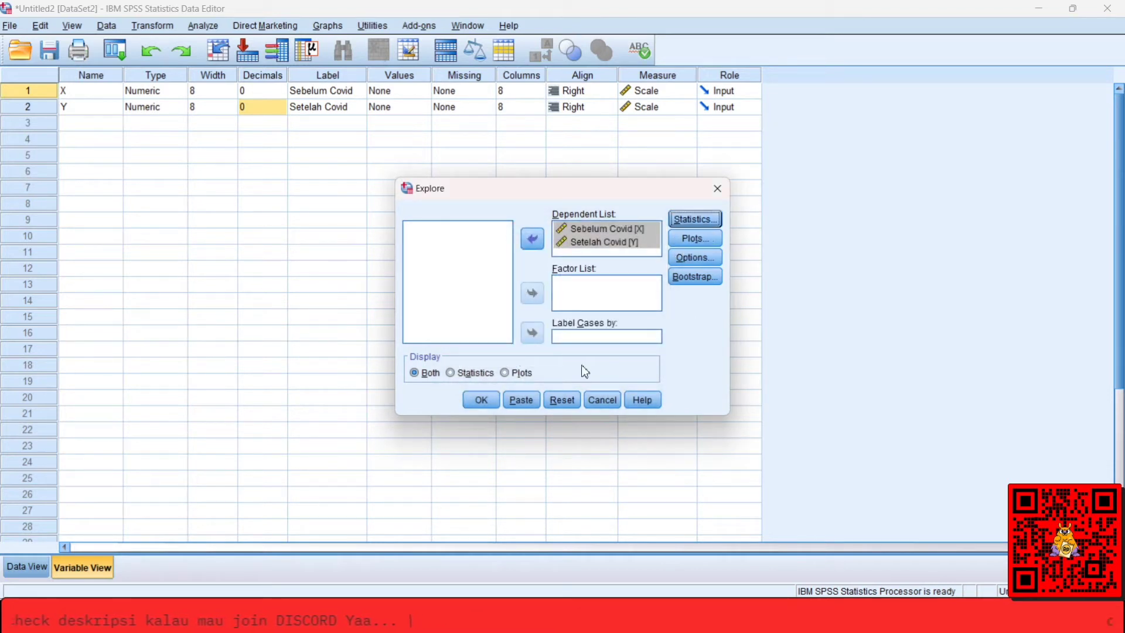
pyautogui.click(487, 398)
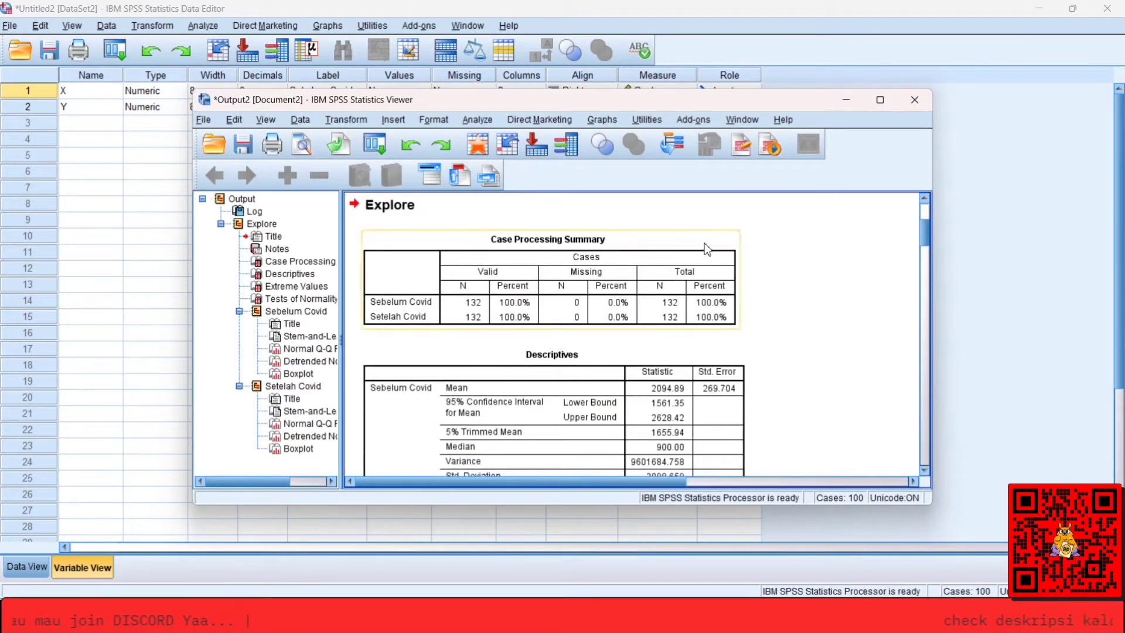
# Maximize the output viewer and examine the Case Processing Summary, Descriptives, Extreme Values and Tests of Normality tables.
pyautogui.click(880, 99)
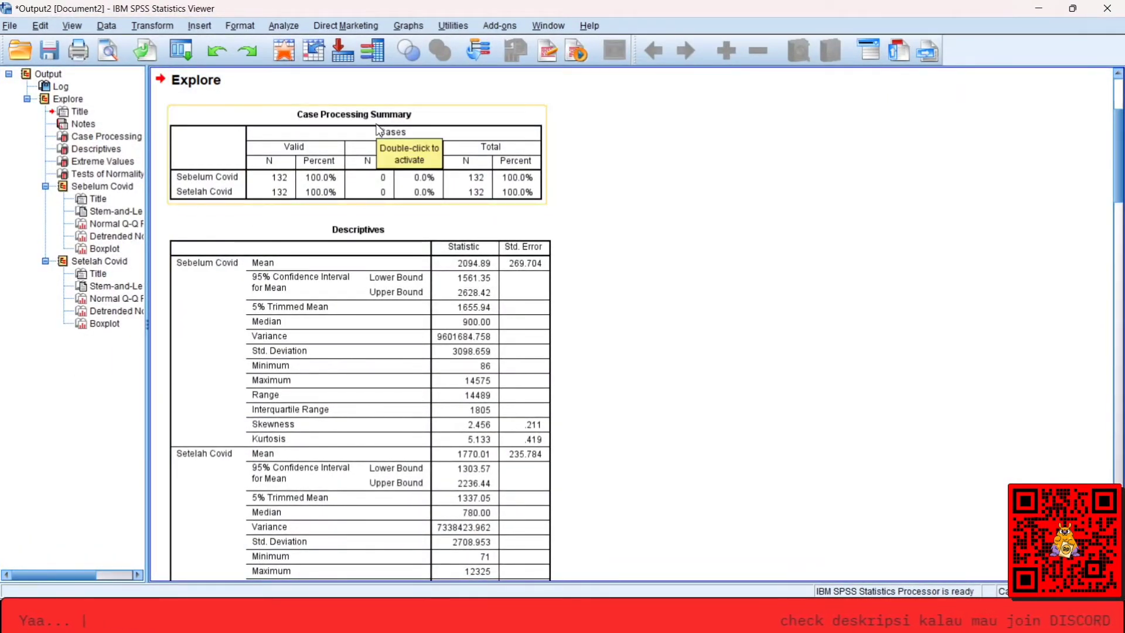
pyautogui.click(310, 133)
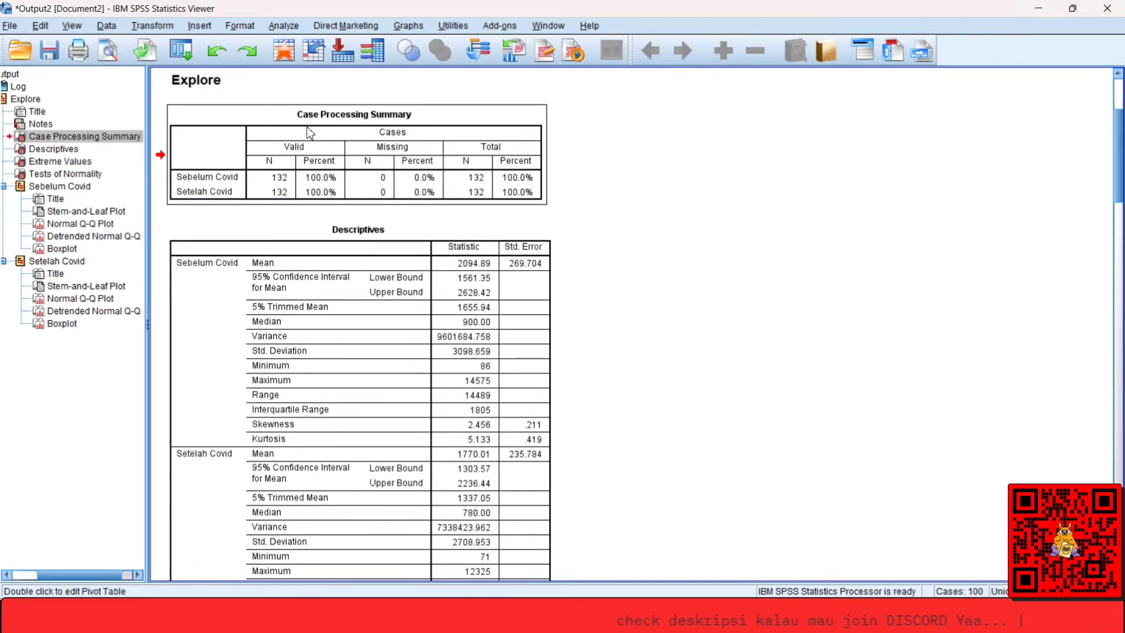
pyautogui.scroll(-3, 310, 133)
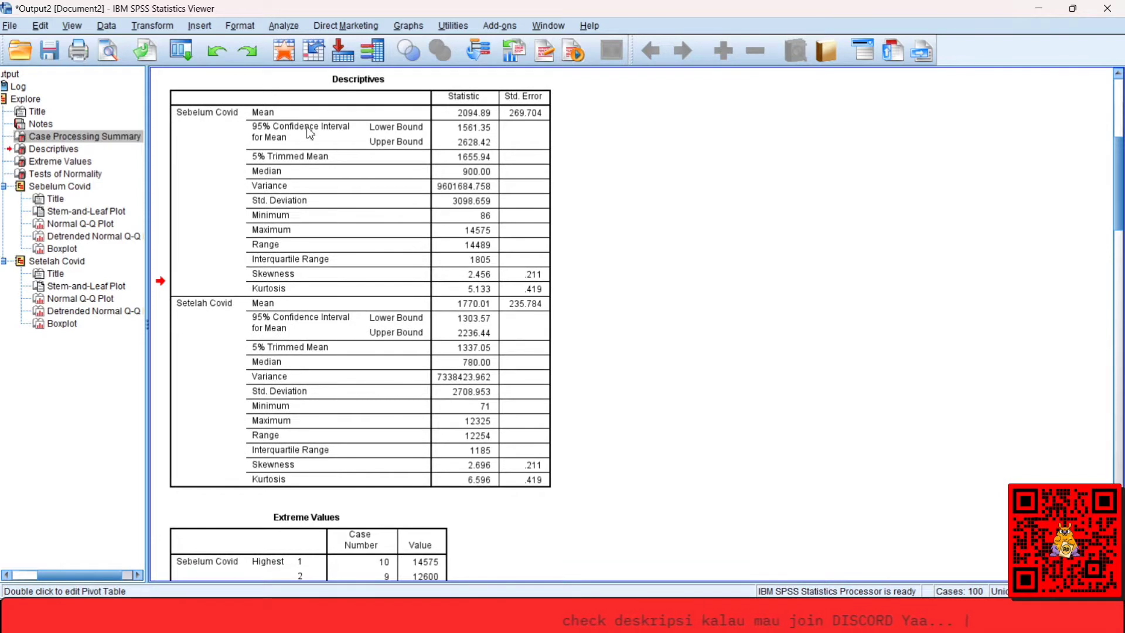
pyautogui.scroll(-8, 311, 134)
pyautogui.click(382, 237)
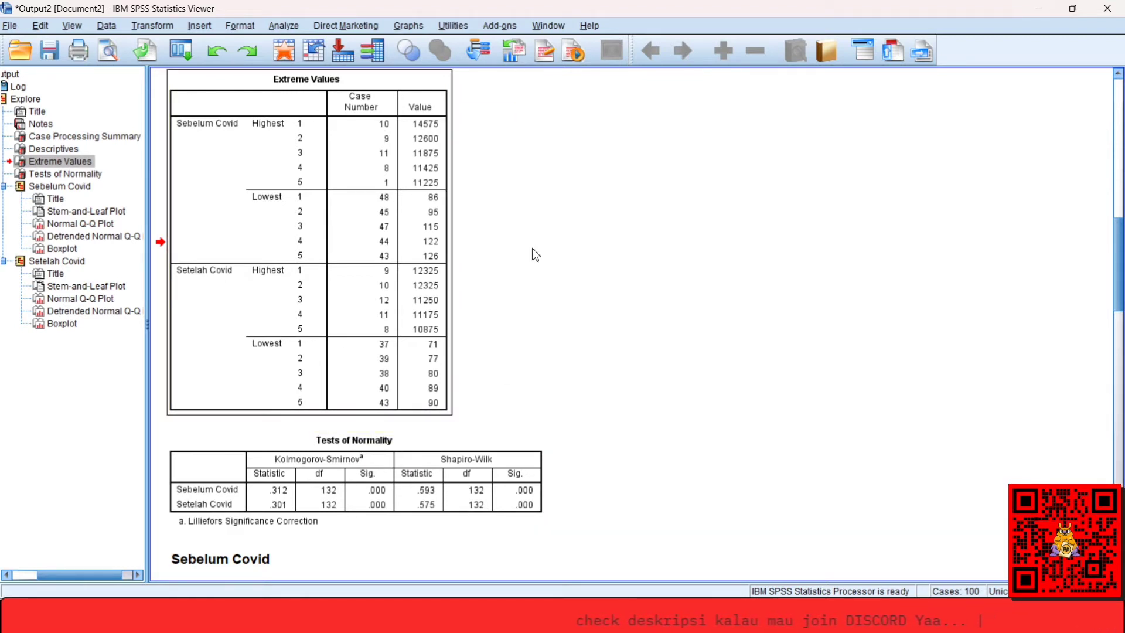
pyautogui.click(299, 465)
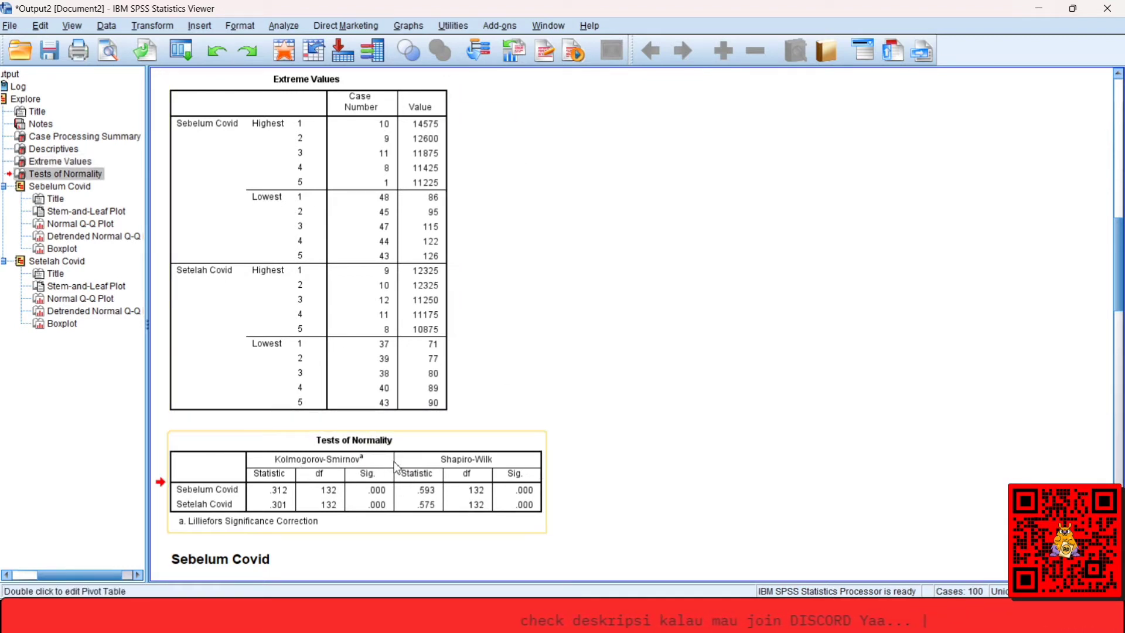
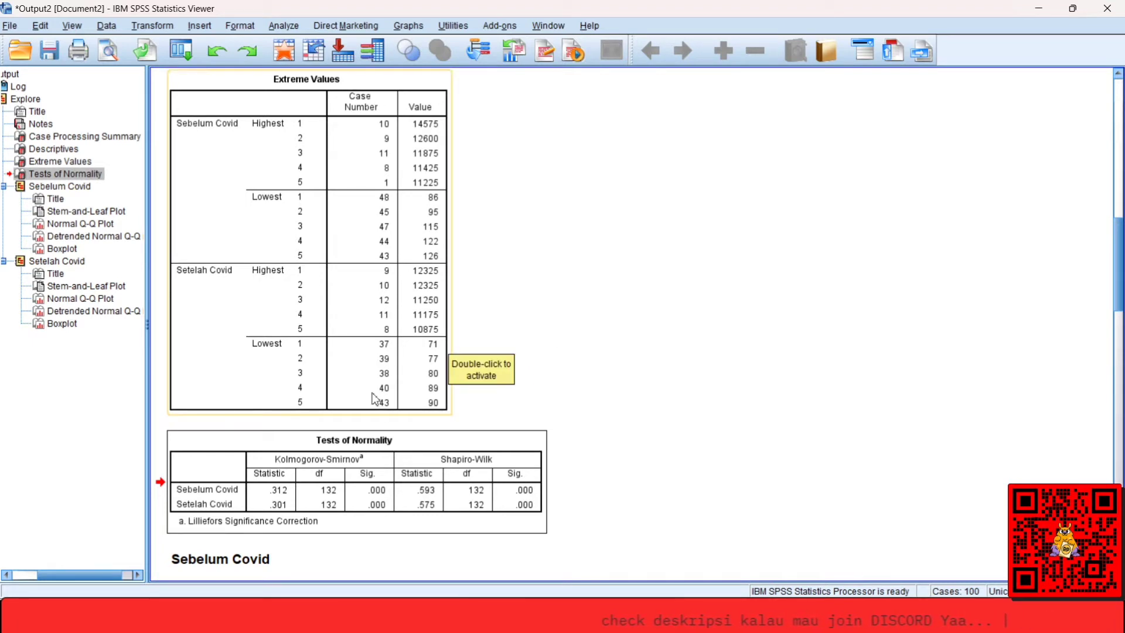
# Switch to the INPUT DATA workbook in Excel and examine the first Astra Agro Lestari Tbk rows on the data utama sheet.
pyautogui.moveTo(217, 617)
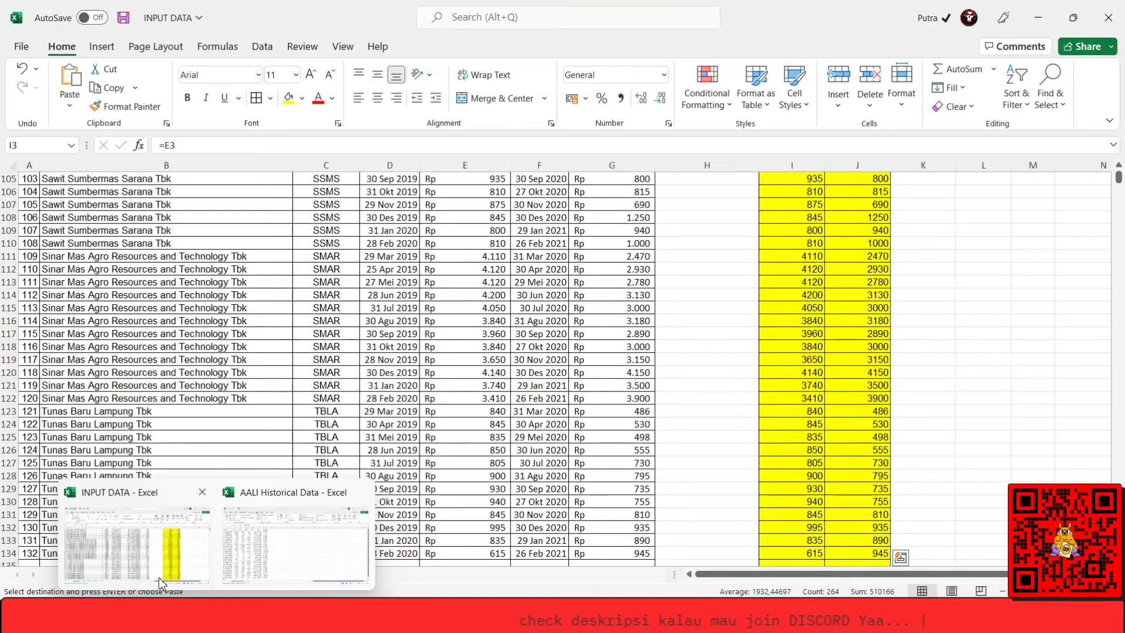
pyautogui.click(135, 539)
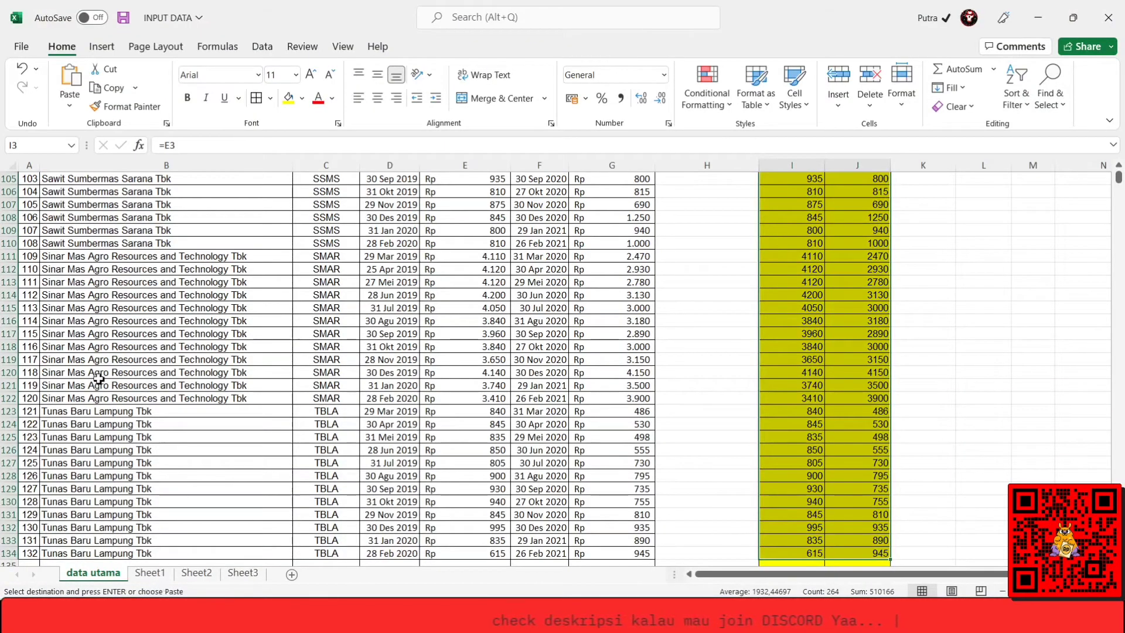
pyautogui.click(29, 389)
pyautogui.hotkey('ctrl', 'Up')
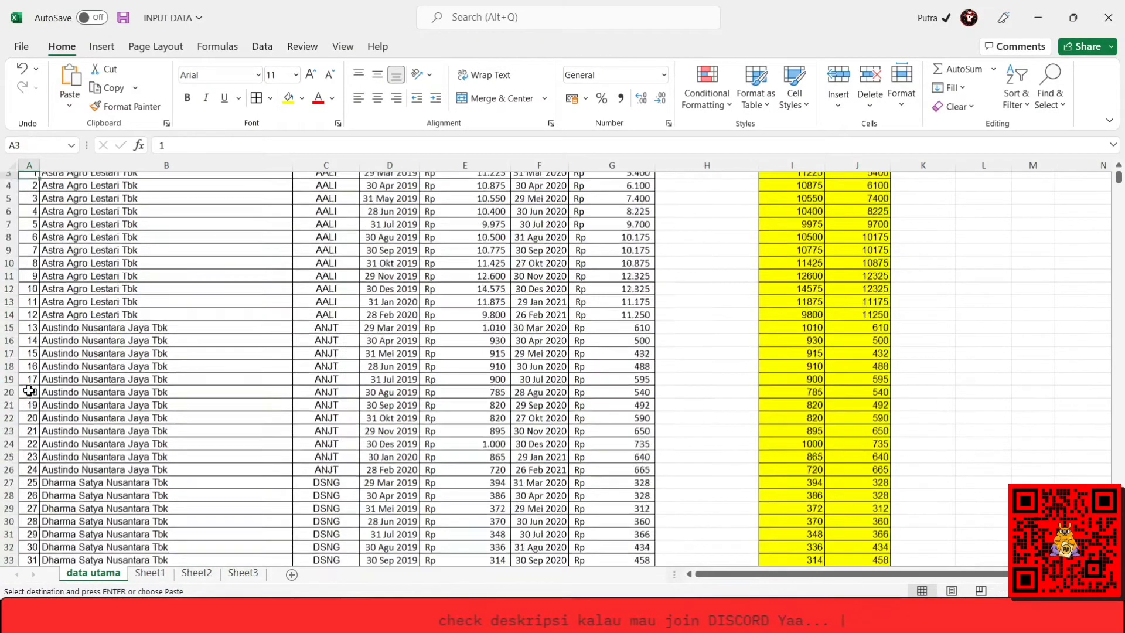
pyautogui.press('Down')
pyautogui.press('Down')
pyautogui.press('Down')
pyautogui.press('Down')
pyautogui.press('Down')
pyautogui.press('Down')
pyautogui.press('Down')
pyautogui.press('Down')
pyautogui.press('Down')
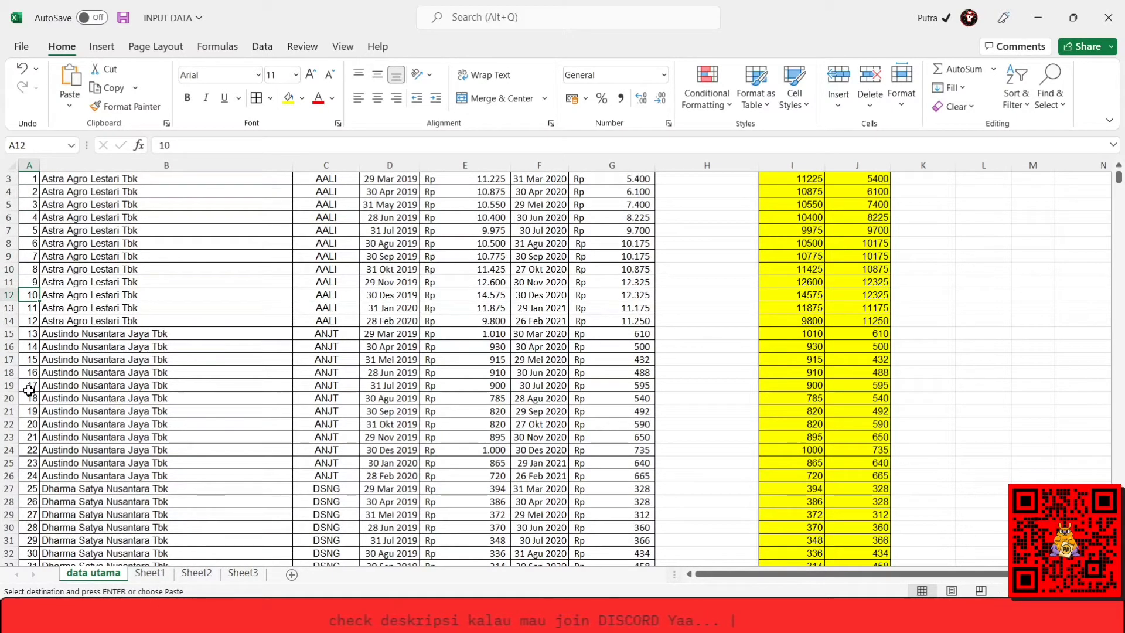
pyautogui.hotkey('ctrl', 'Up')
pyautogui.press('Up')
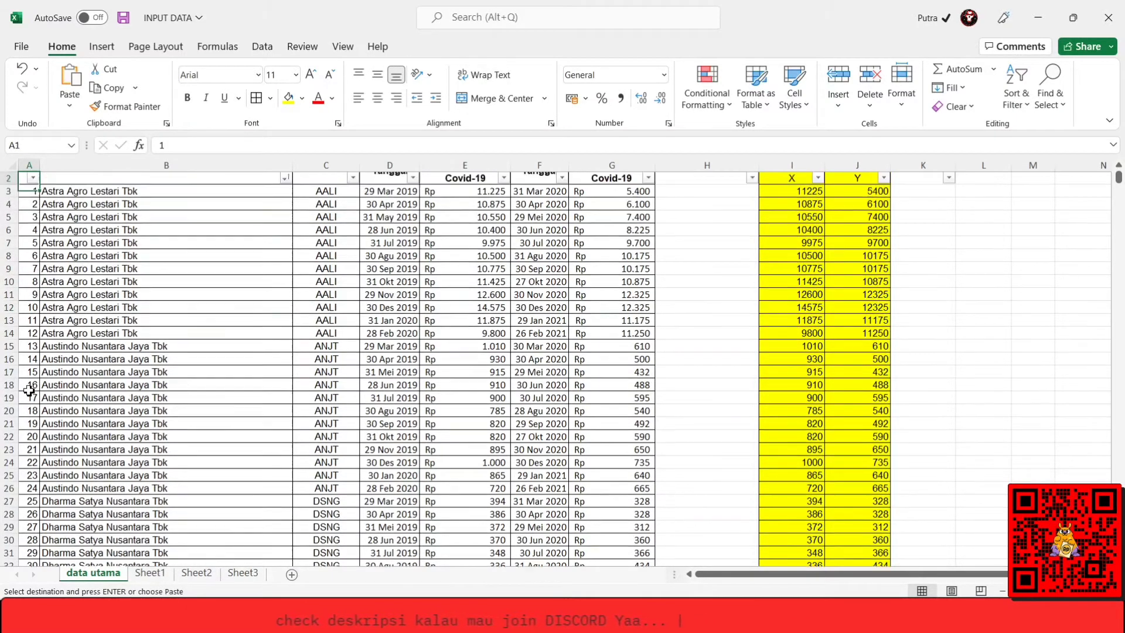
pyautogui.press('Down')
pyautogui.press('Down')
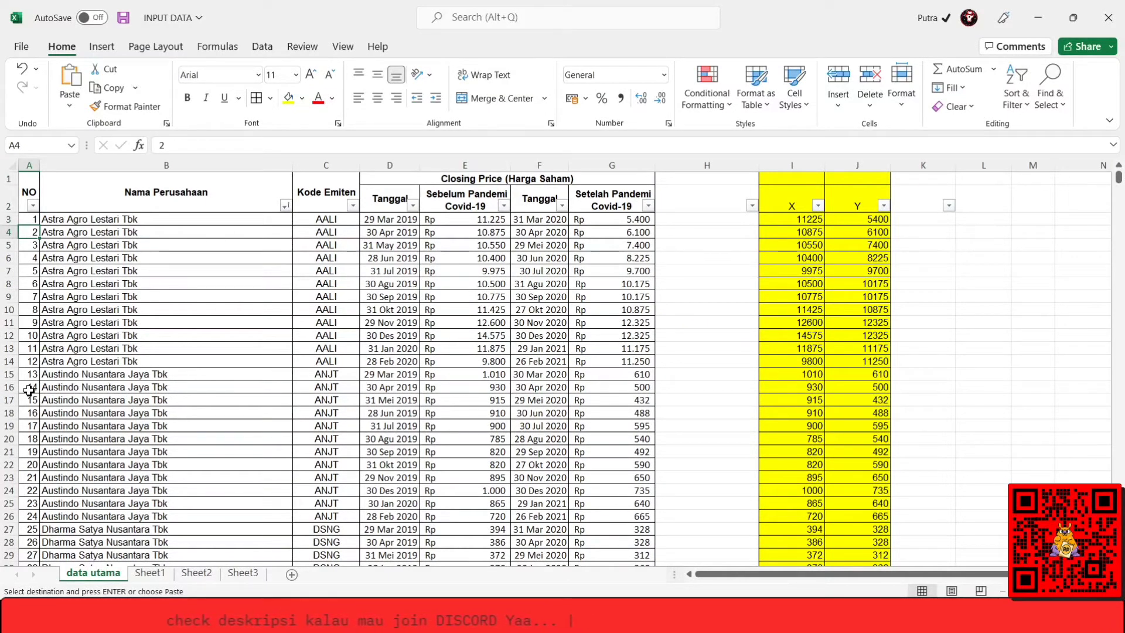
# Check the Extreme Values table in SPSS, then select case 10 in the Excel data from company name through pre-Covid price.
pyautogui.hotkey('alt', 'Tab')
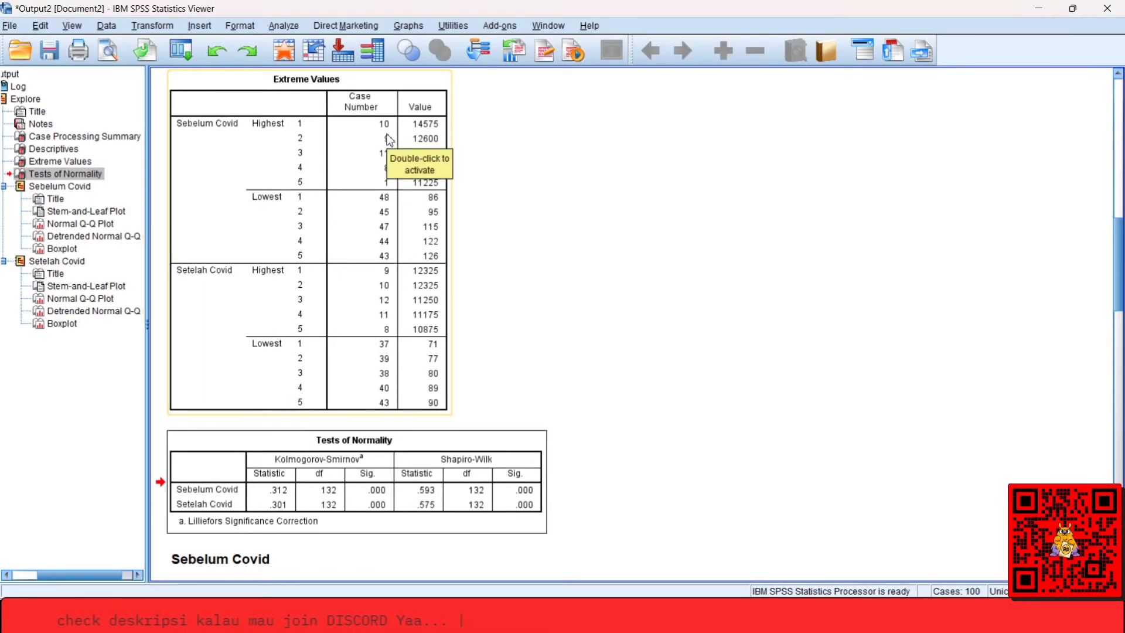
pyautogui.hotkey('alt', 'Tab')
pyautogui.press('Right')
pyautogui.press('Down')
pyautogui.press('Down')
pyautogui.press('Down')
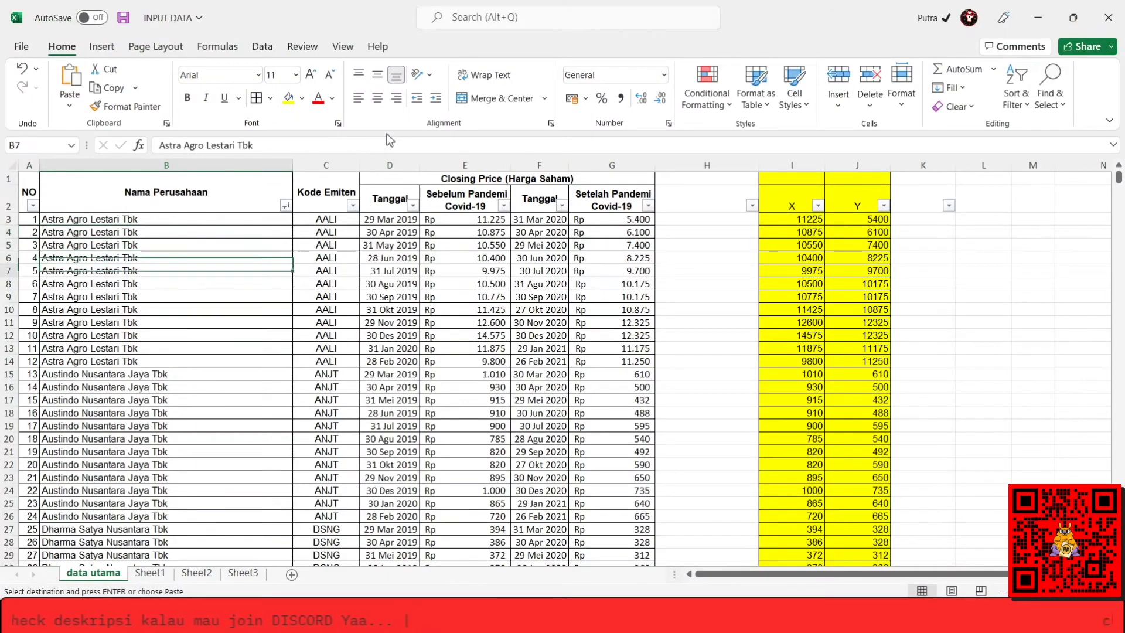
pyautogui.press('Down')
pyautogui.press('Down')
pyautogui.press('Down')
pyautogui.press('Down')
pyautogui.press('Down')
pyautogui.press('Down')
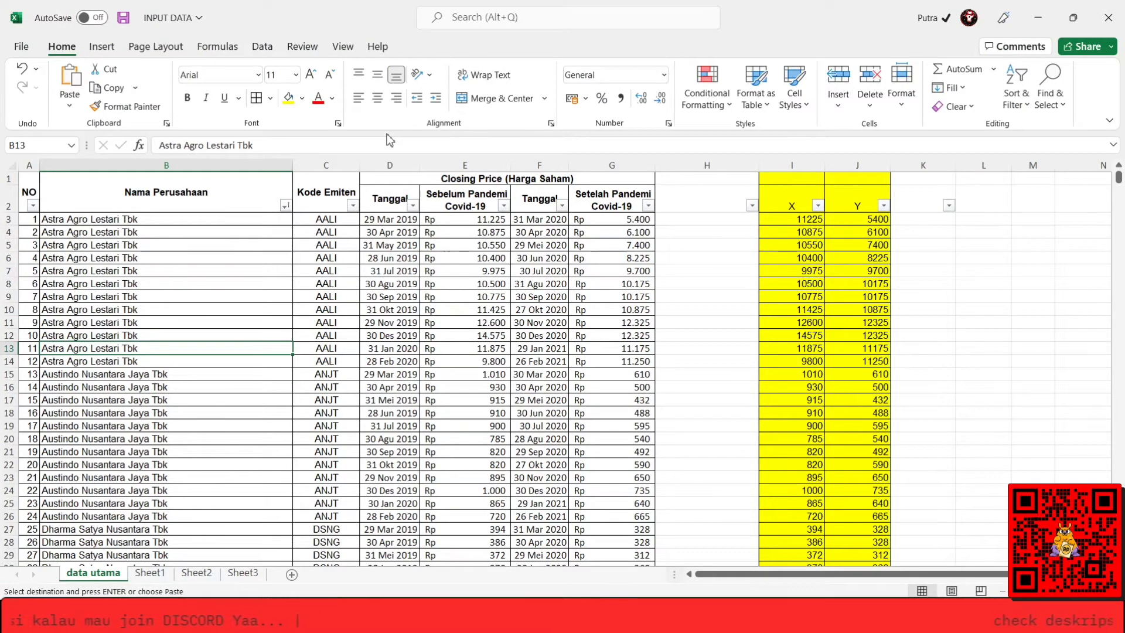
pyautogui.press('Up')
pyautogui.hotkey('shift', 'Right')
pyautogui.hotkey('shift', 'Right')
pyautogui.hotkey('shift', 'Right')
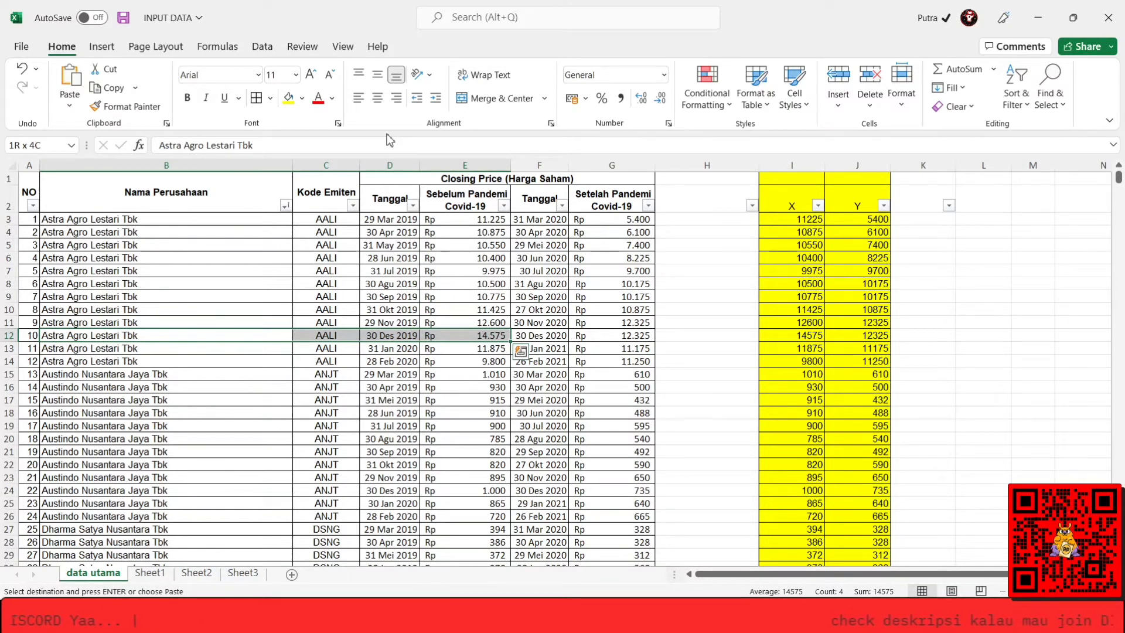
# Return to the SPSS output and view Sebelum Covid's stem-and-leaf plot, normal and detrended Q-Q plots, and boxplot.
pyautogui.hotkey('alt', 'Tab')
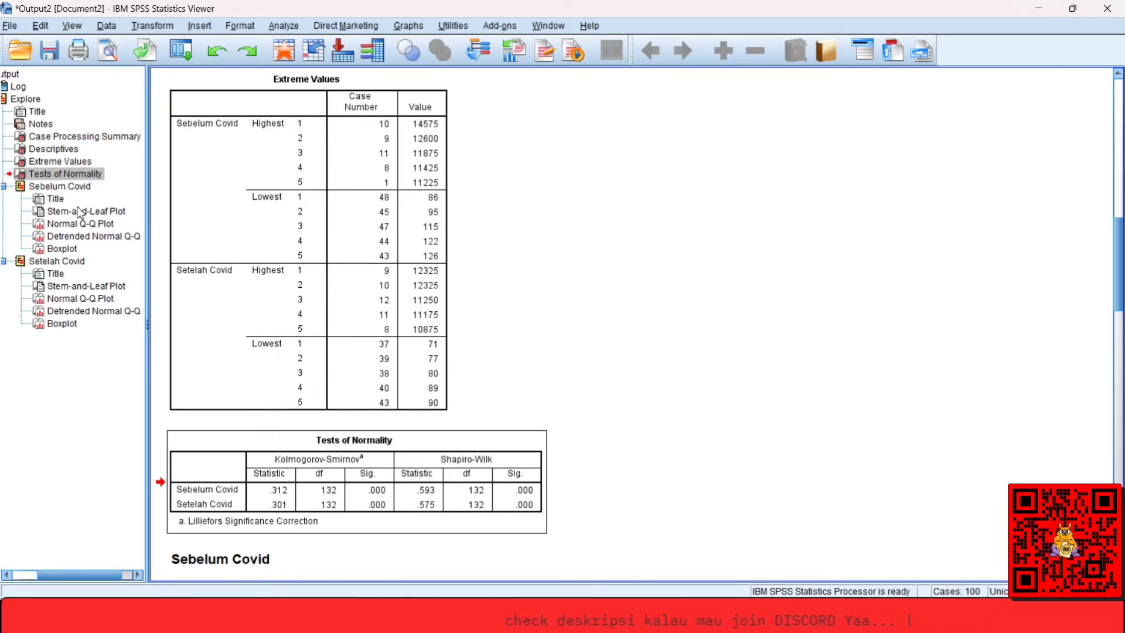
pyautogui.click(51, 202)
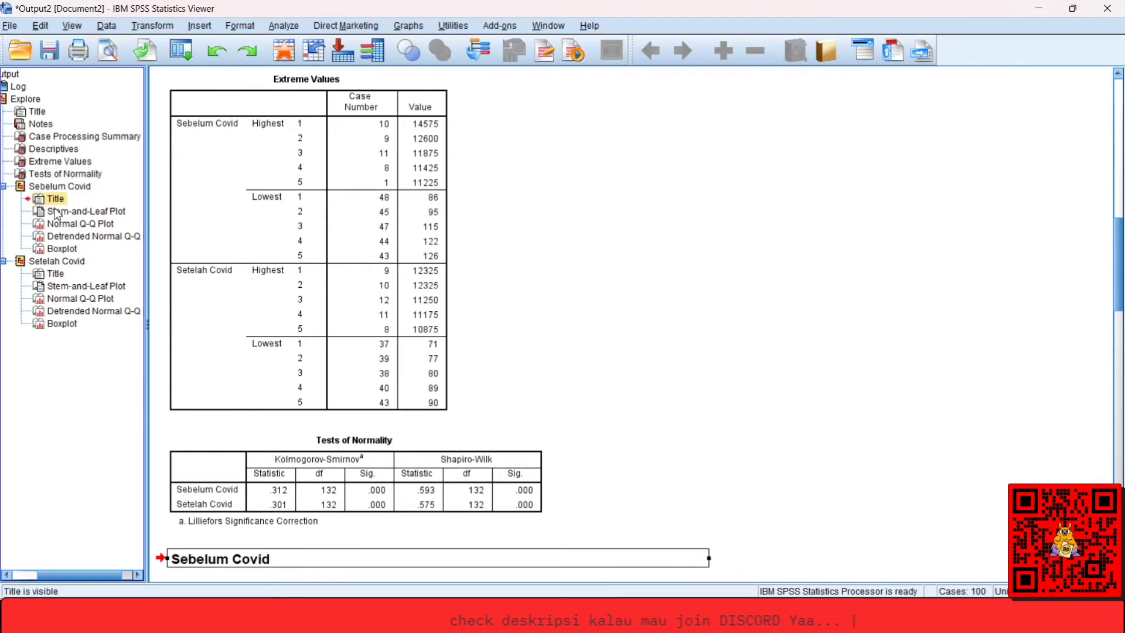
pyautogui.click(57, 212)
pyautogui.click(62, 226)
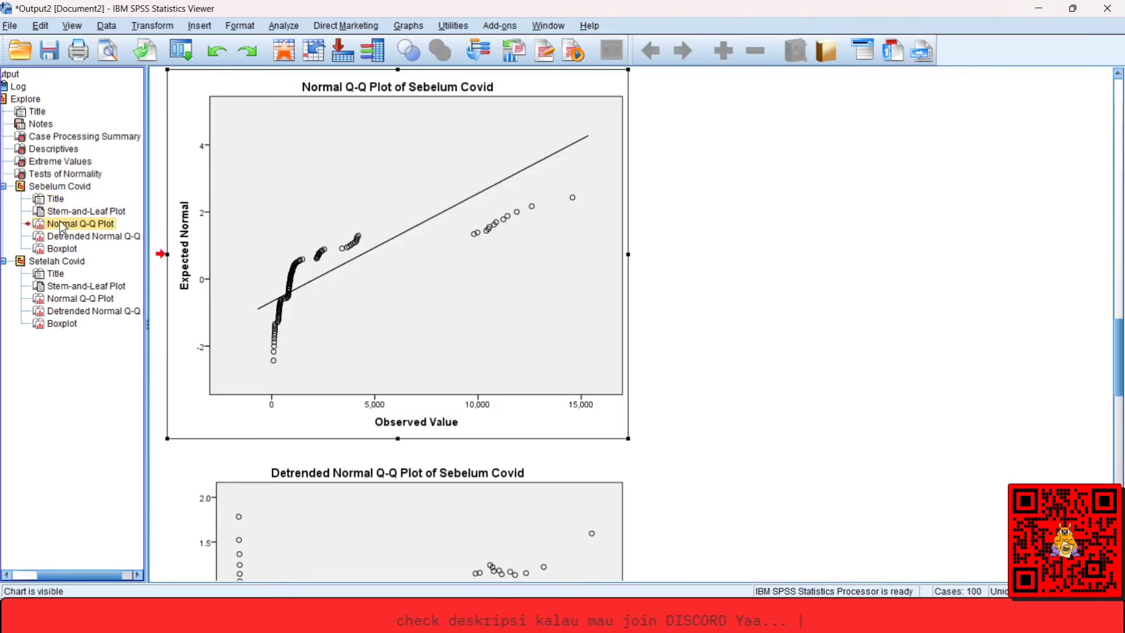
pyautogui.click(69, 237)
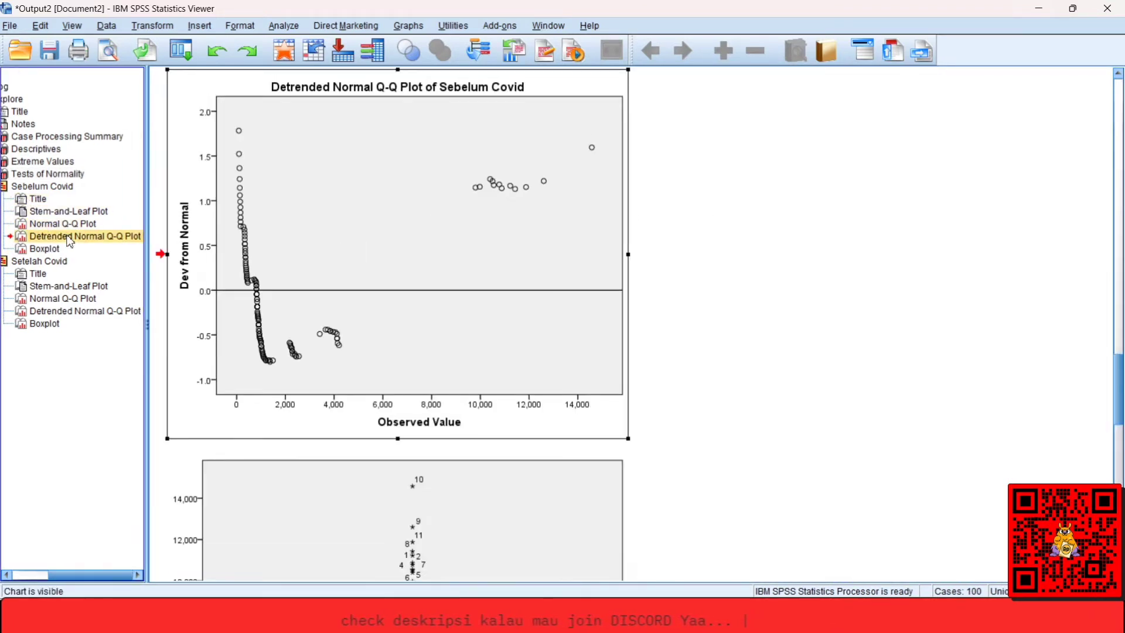
pyautogui.click(55, 253)
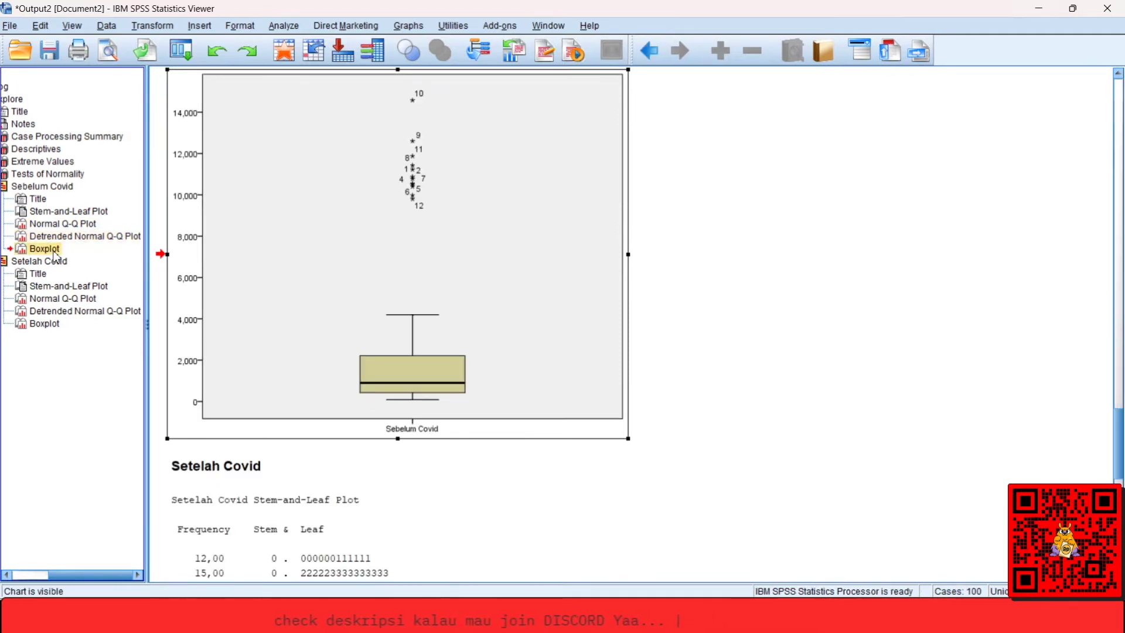
pyautogui.click(416, 197)
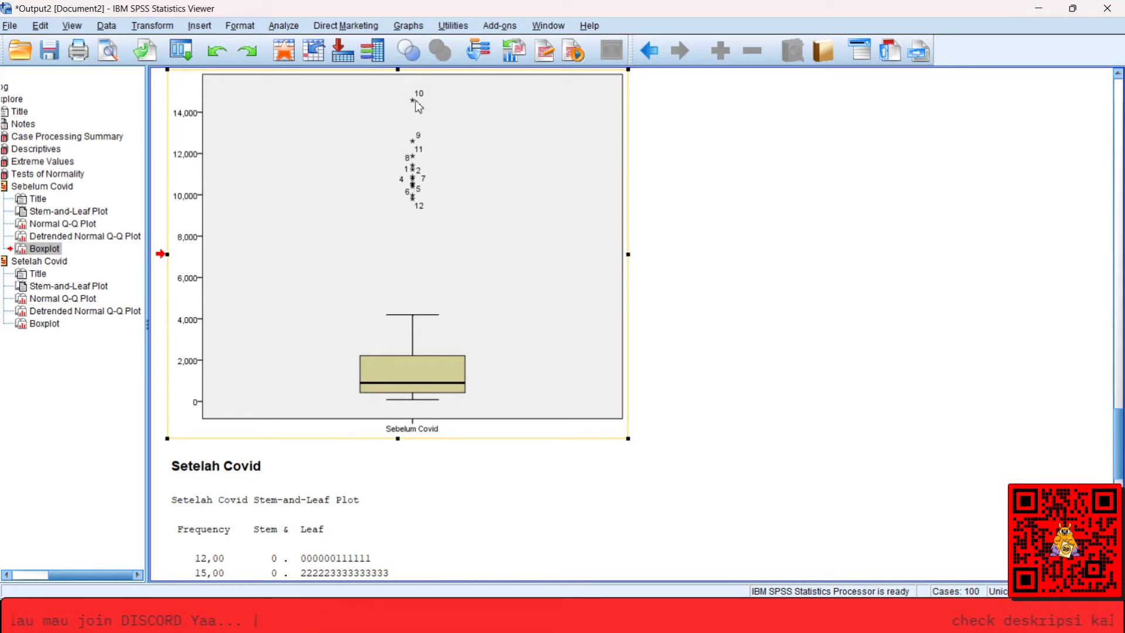
# Compare the cases in the Extreme Values table with the outliers marked in the Sebelum Covid boxplot.
pyautogui.click(75, 174)
pyautogui.click(58, 162)
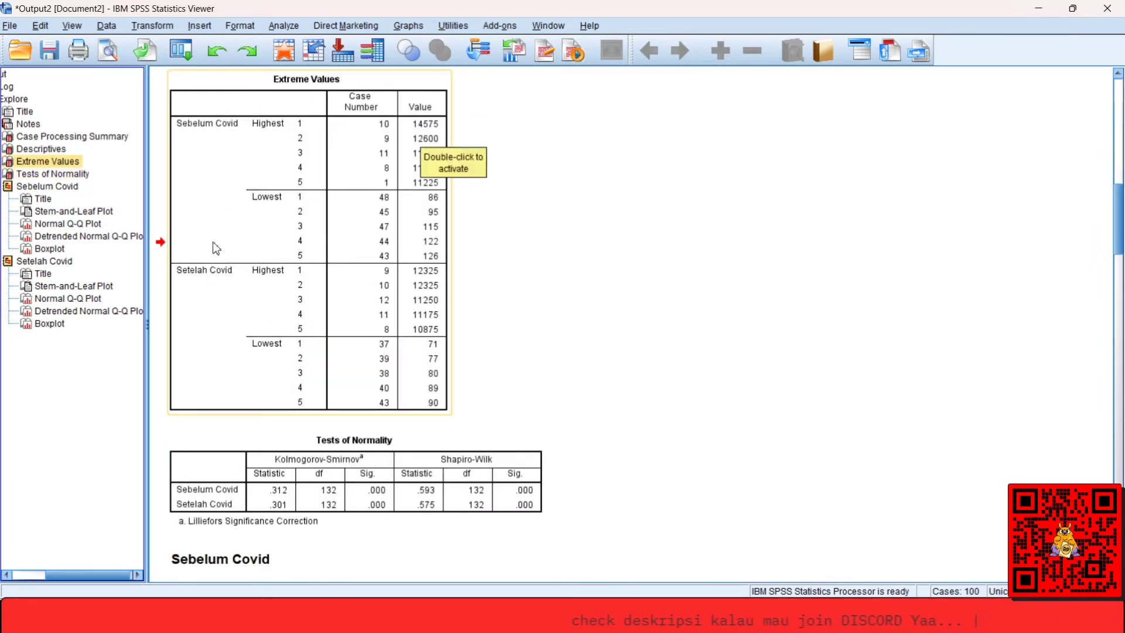
pyautogui.click(56, 250)
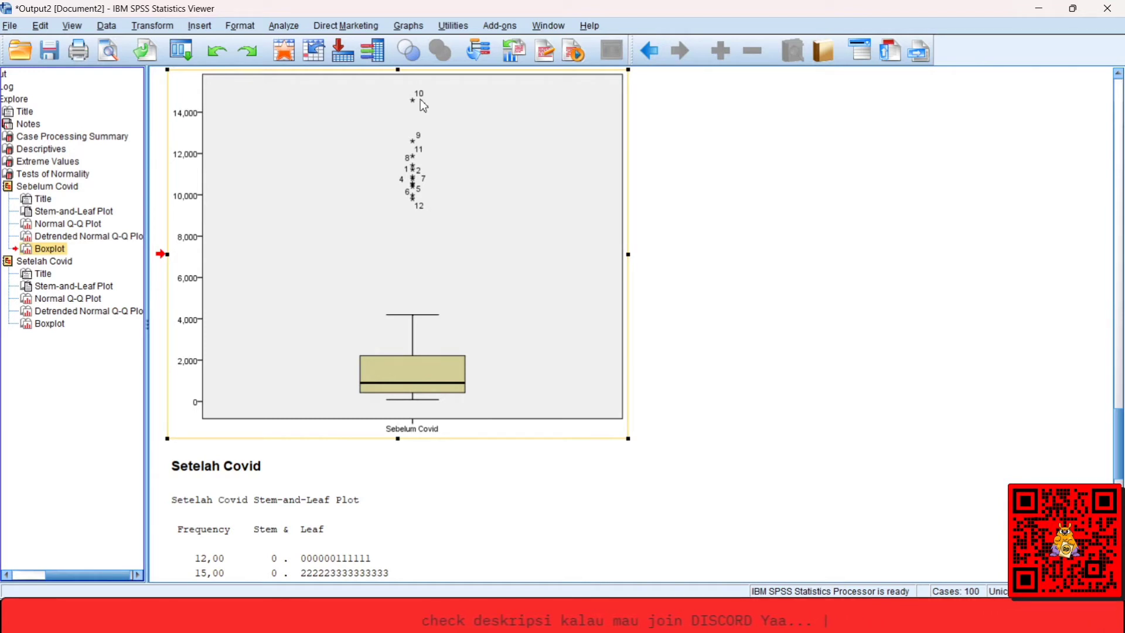
pyautogui.click(62, 163)
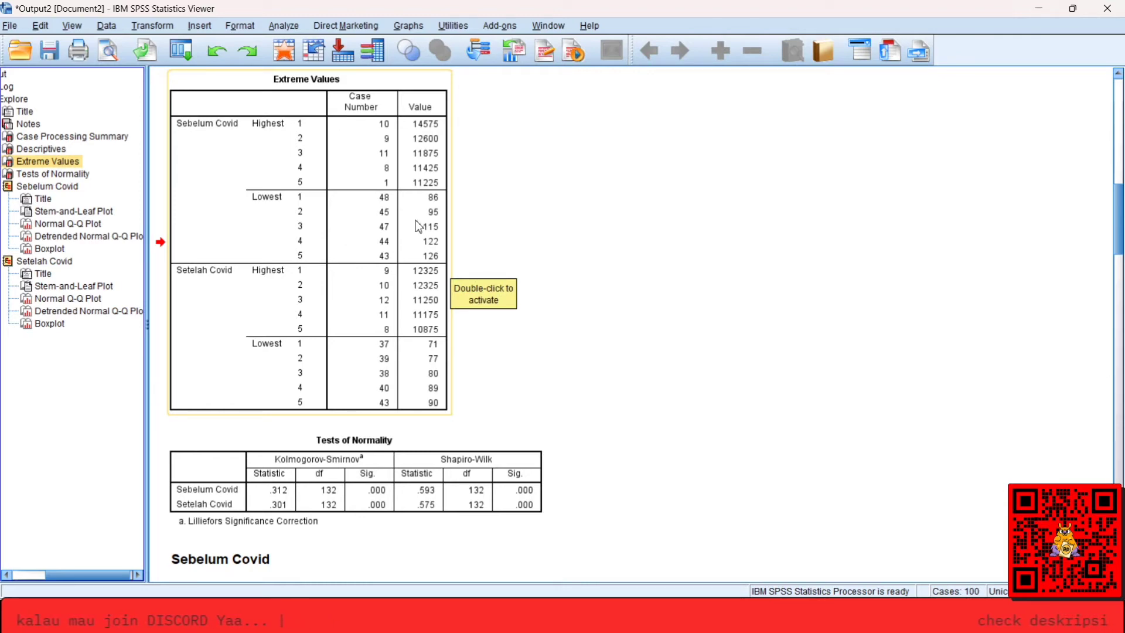
# Go back to the INPUT DATA workbook in Excel and look through Sheet3 and Sheet2, ending on Sheet1.
pyautogui.moveTo(217, 616)
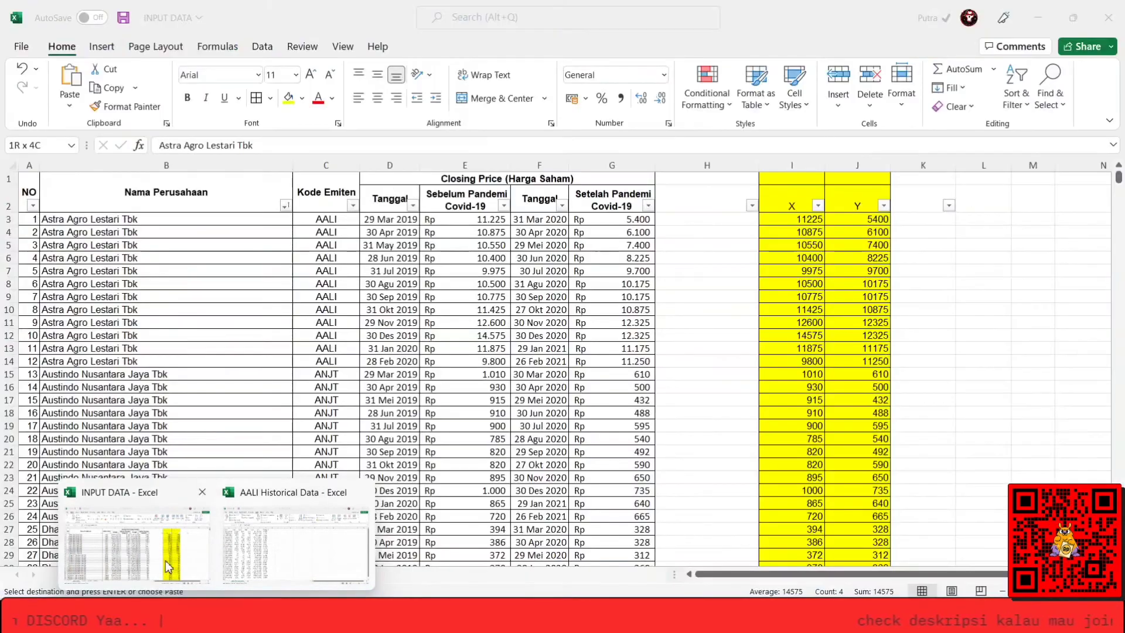
pyautogui.click(168, 567)
pyautogui.click(146, 348)
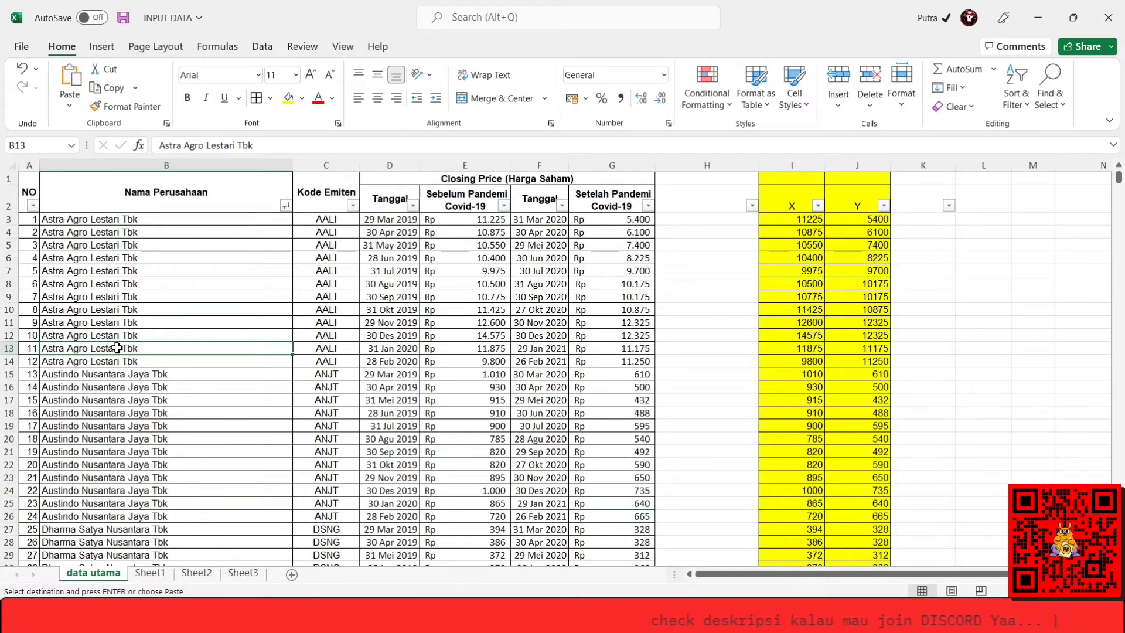
pyautogui.click(242, 573)
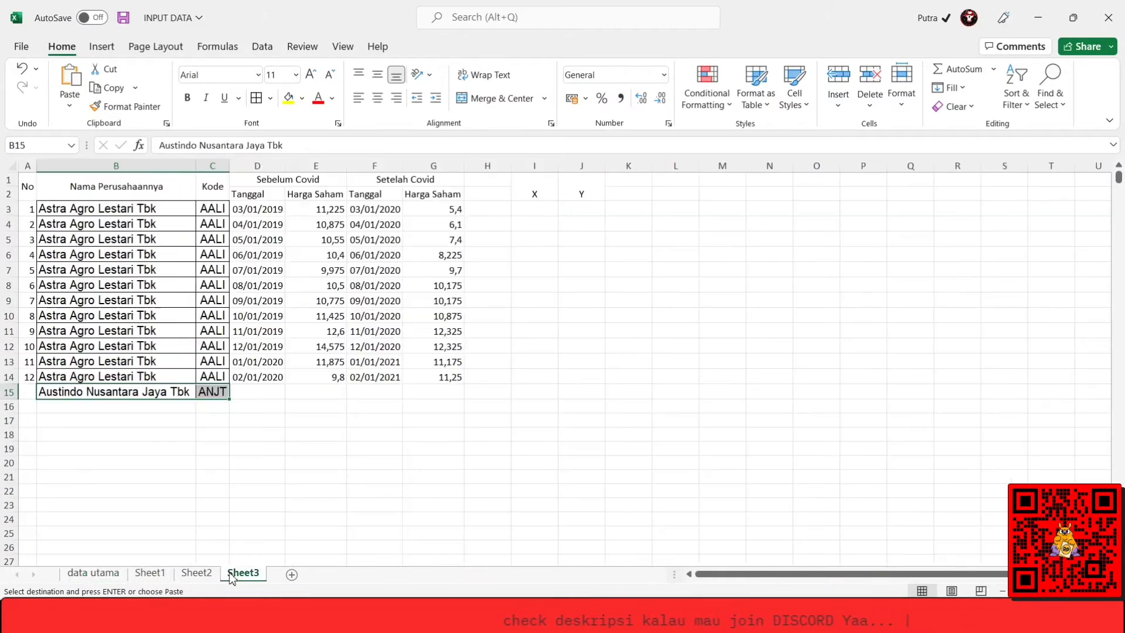
pyautogui.click(148, 226)
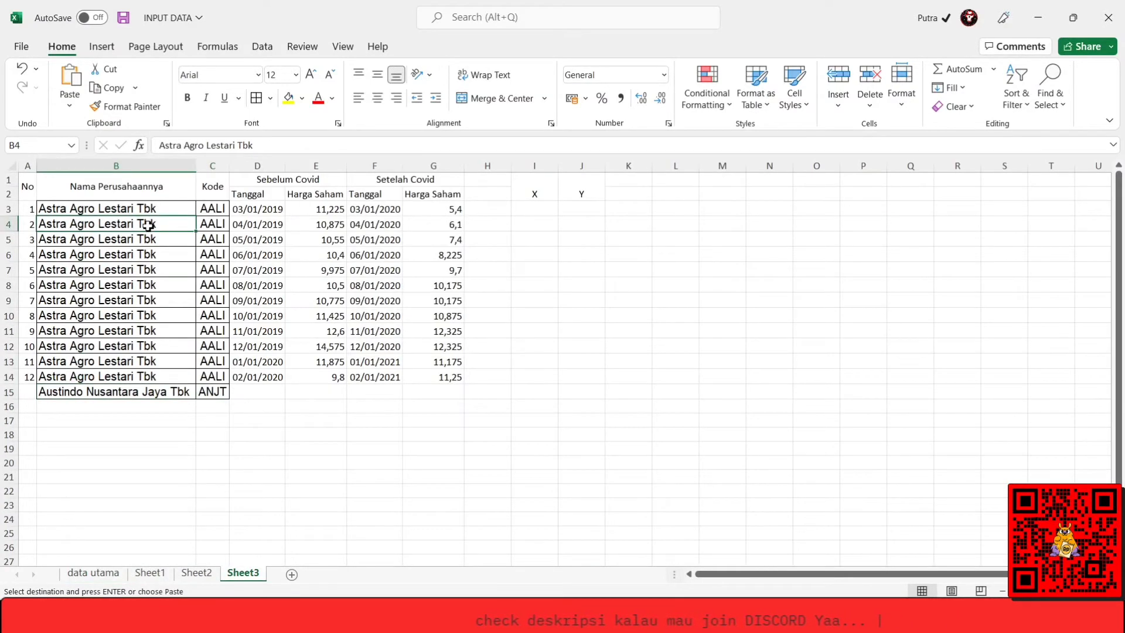
pyautogui.click(197, 573)
pyautogui.click(154, 575)
pyautogui.click(173, 366)
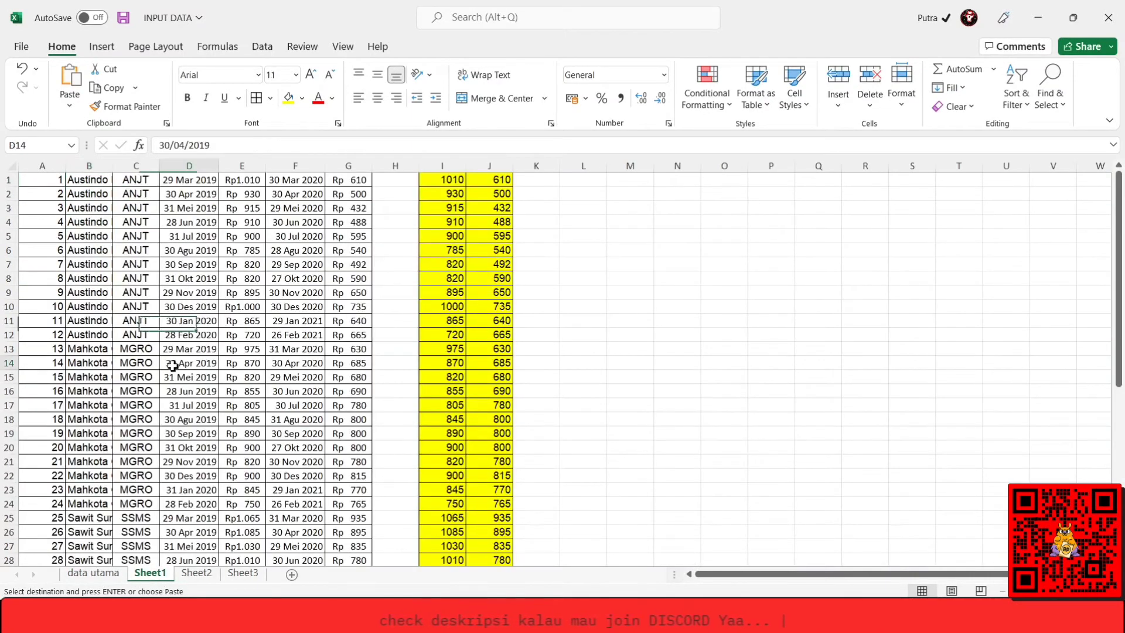
# Check the extent of the data block on Sheet1 and fit the width of company name column B to its contents.
pyautogui.hotkey('ctrl', 'Up')
pyautogui.press('Left')
pyautogui.press('Down')
pyautogui.press('Left')
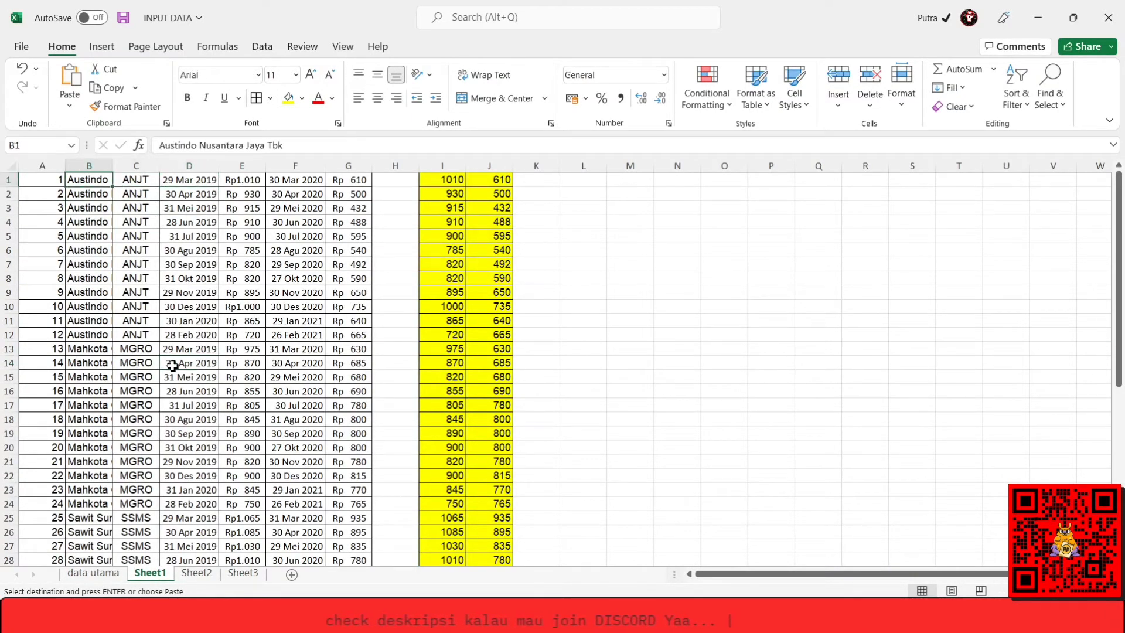
pyautogui.hotkey('ctrl', 'shift', 'Right')
pyautogui.hotkey('ctrl', 'shift', 'Right')
pyautogui.hotkey('ctrl', 'shift', 'Right')
pyautogui.hotkey('ctrl', 'shift', 'Down')
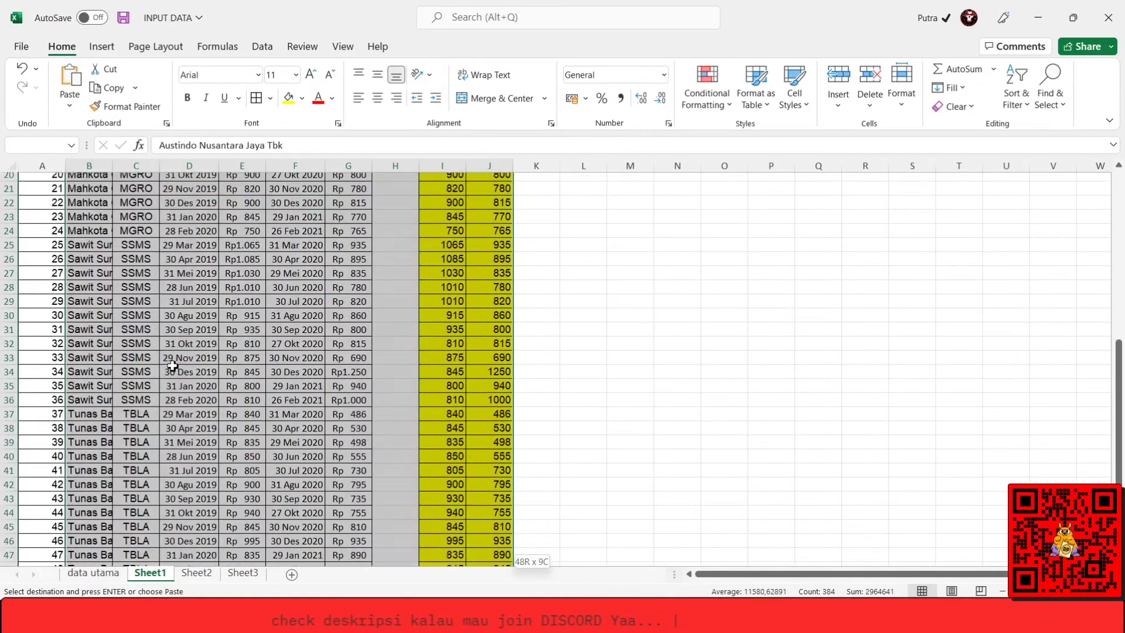
pyautogui.hotkey('ctrl', 'Home')
pyautogui.press('Right')
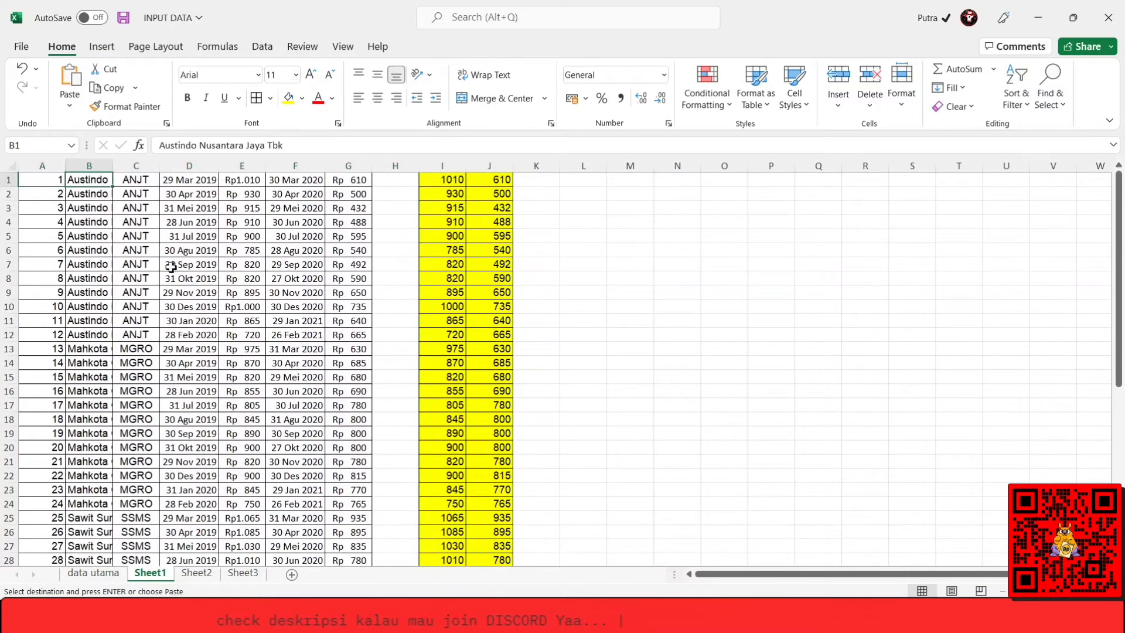
pyautogui.doubleClick(113, 167)
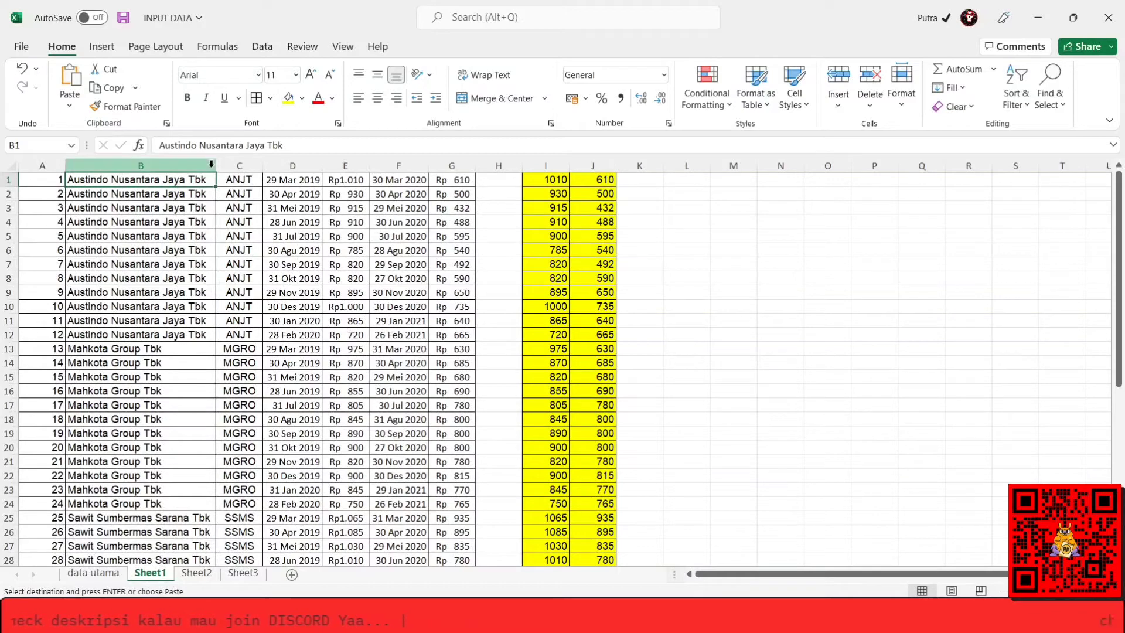
# Review the company codes in column C of Sheet1 down to the last row, then return to the first row.
pyautogui.click(238, 208)
pyautogui.press('Up')
pyautogui.press('Up')
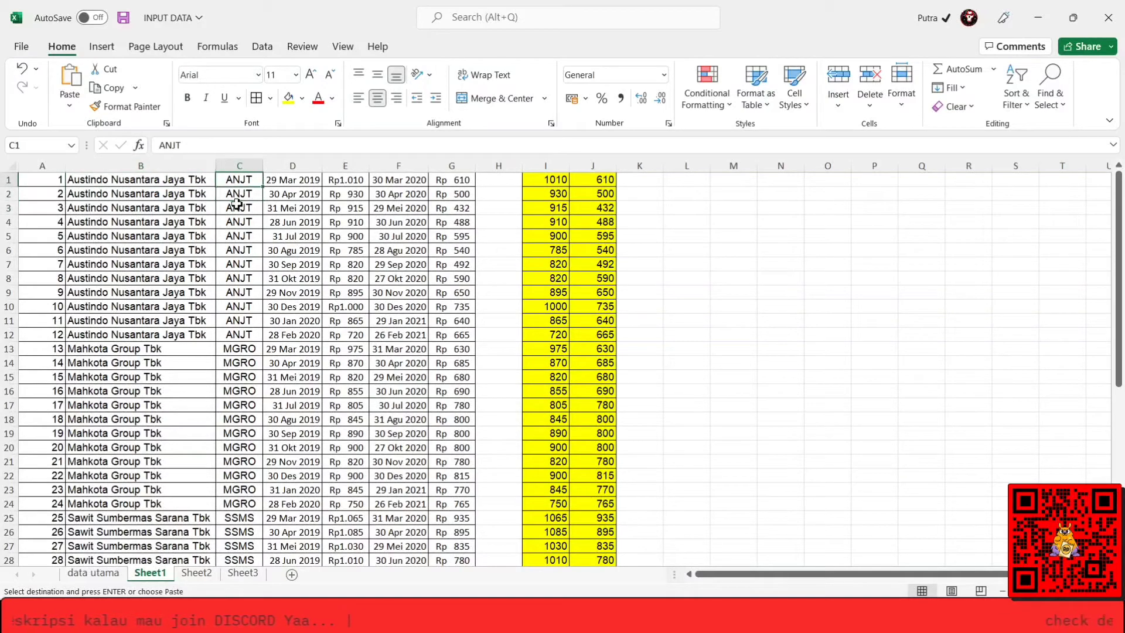
pyautogui.hotkey('shift', 'Down')
pyautogui.hotkey('shift', 'Down')
pyautogui.hotkey('shift', 'Down')
pyautogui.hotkey('shift', 'Down')
pyautogui.hotkey('shift', 'Down')
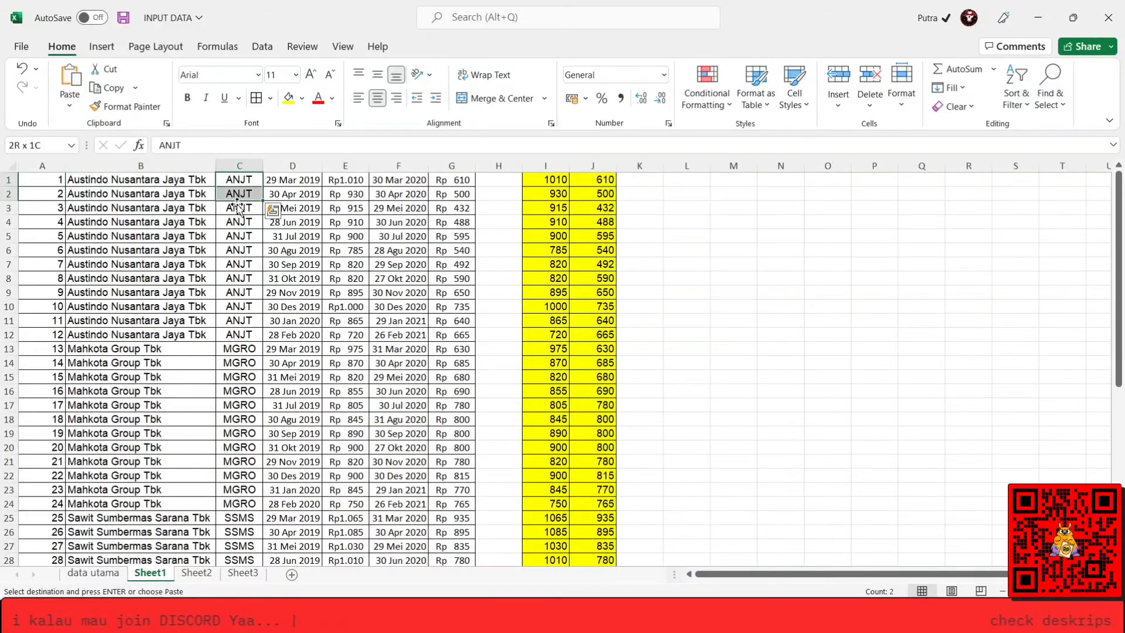
pyautogui.hotkey('ctrl', 'shift', 'Down')
pyautogui.press('Down')
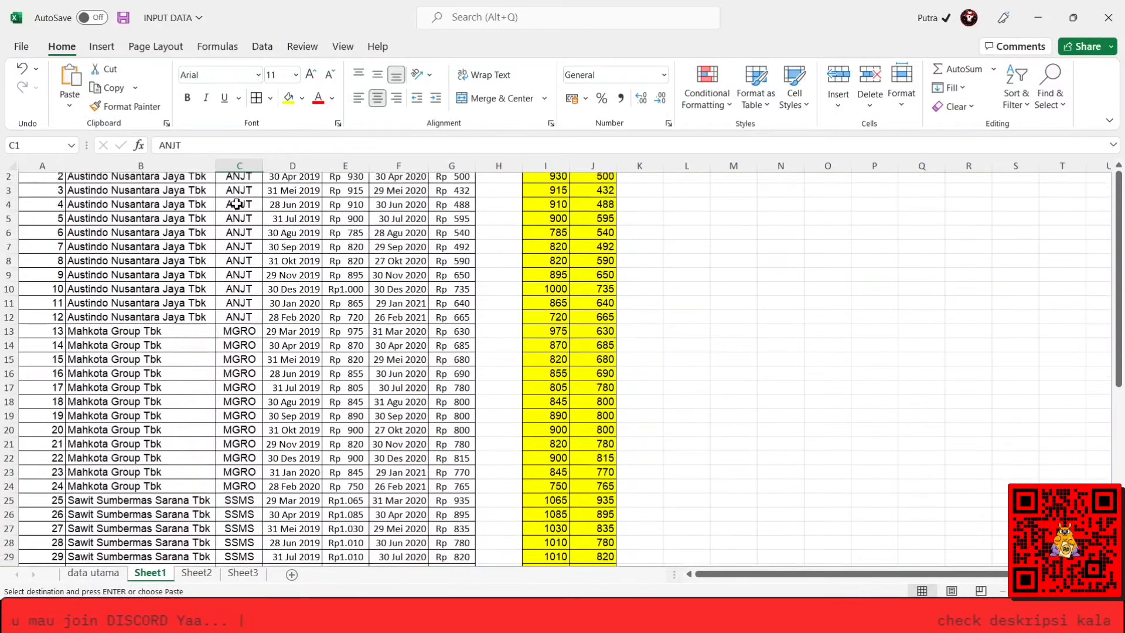
pyautogui.press('Down')
pyautogui.press('Down')
pyautogui.press('Down')
pyautogui.press('Down')
pyautogui.press('Down')
pyautogui.press('Down')
pyautogui.press('Down')
pyautogui.press('Down')
pyautogui.press('Down')
pyautogui.press('Down')
pyautogui.press('Down')
pyautogui.press('Down')
pyautogui.press('Down')
pyautogui.press('Down')
pyautogui.press('Down')
pyautogui.press('Down')
pyautogui.press('Down')
pyautogui.press('Down')
pyautogui.press('Down')
pyautogui.press('Down')
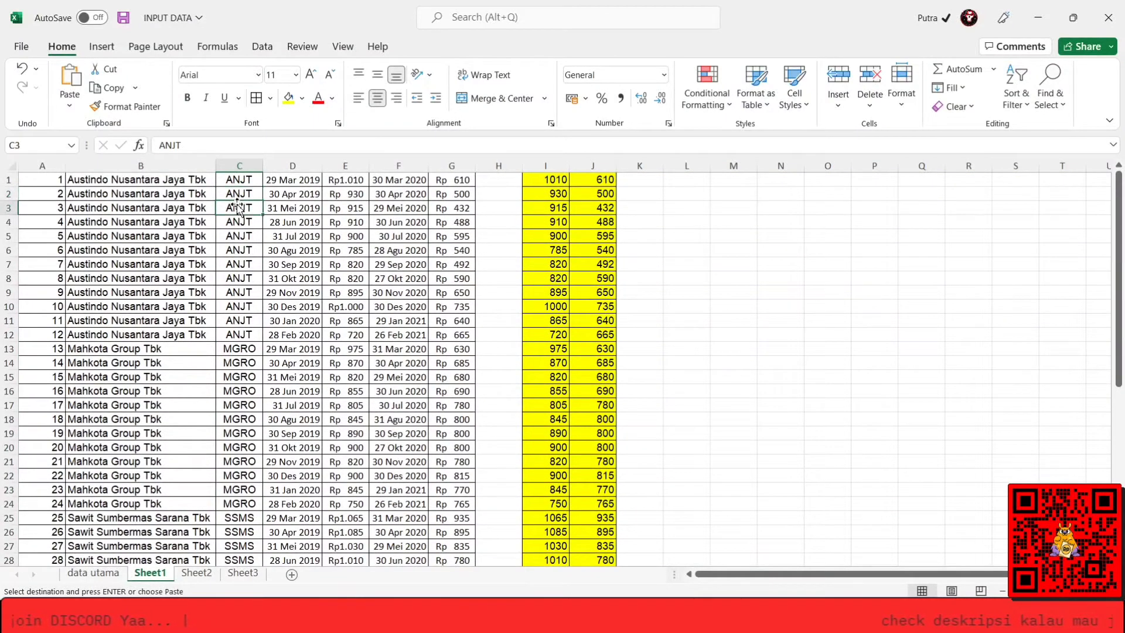
pyautogui.press('Down')
pyautogui.press('Down')
pyautogui.press('Down')
pyautogui.press('Down')
pyautogui.press('Down')
pyautogui.press('Down')
pyautogui.press('Down')
pyautogui.press('Down')
pyautogui.press('Down')
pyautogui.press('Down')
pyautogui.press('Down')
pyautogui.press('Down')
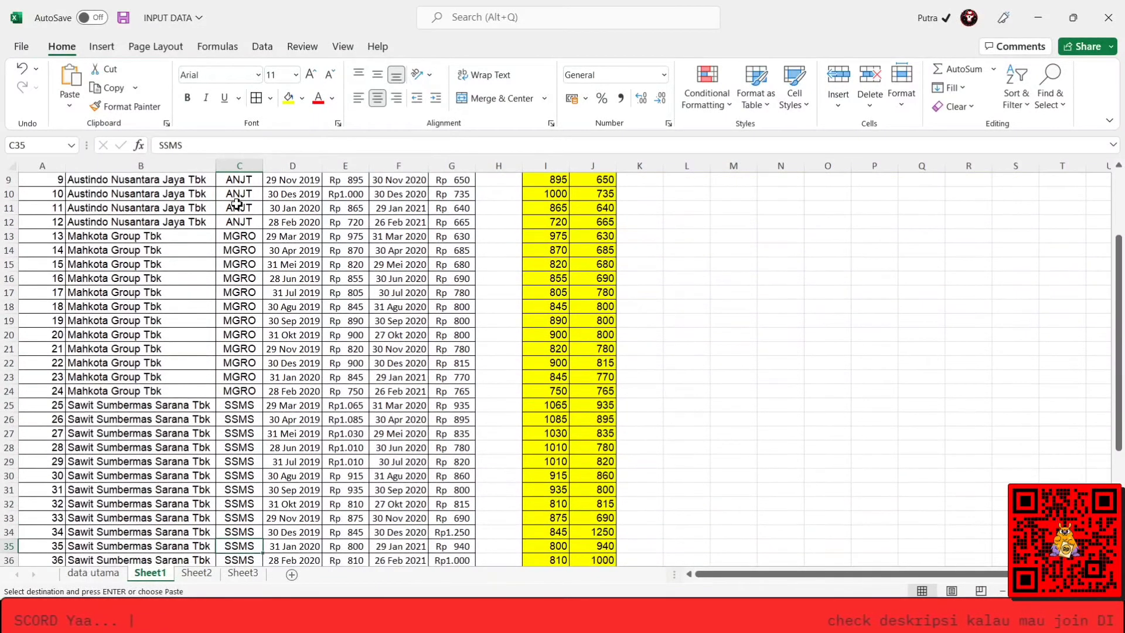
pyautogui.press('Down')
pyautogui.press('Down')
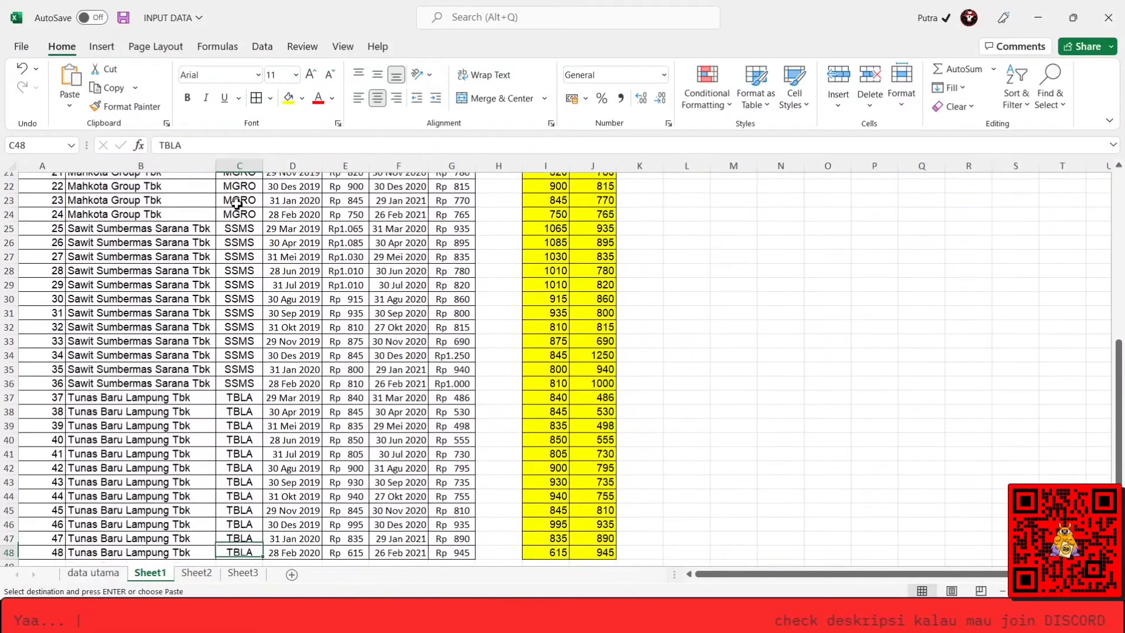
pyautogui.hotkey('ctrl', 'Up')
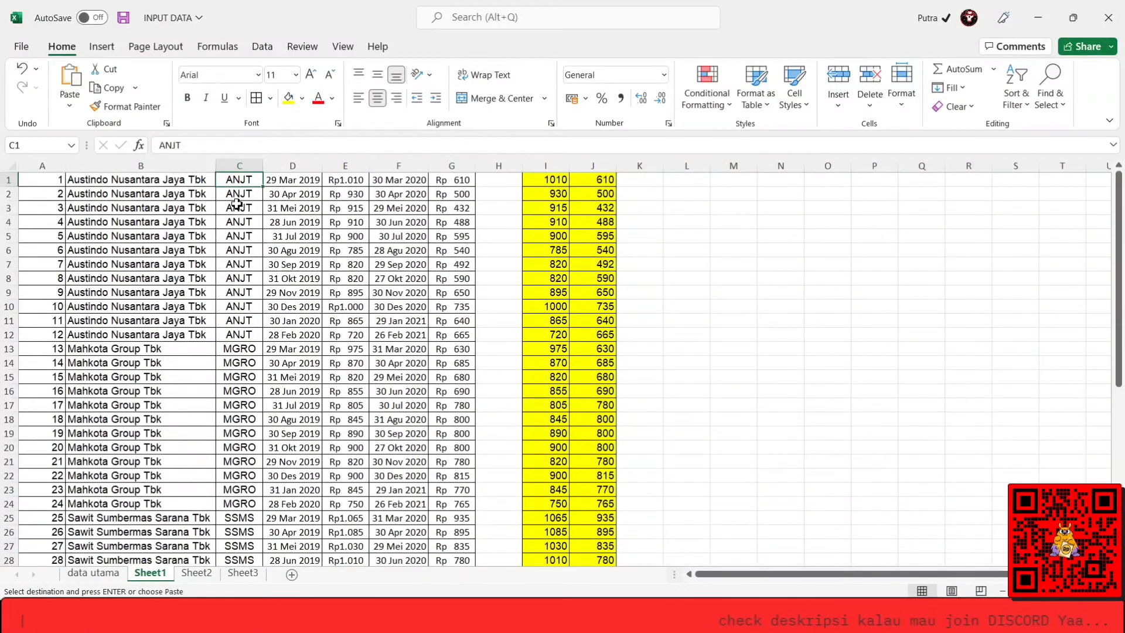
# Copy the yellow-highlighted price values in columns I and J of Sheet1, from row 1 to row 48.
pyautogui.press('Right')
pyautogui.press('Right')
pyautogui.press('Right')
pyautogui.press('Right')
pyautogui.press('Right')
pyautogui.press('Right')
pyautogui.hotkey('shift', 'Right')
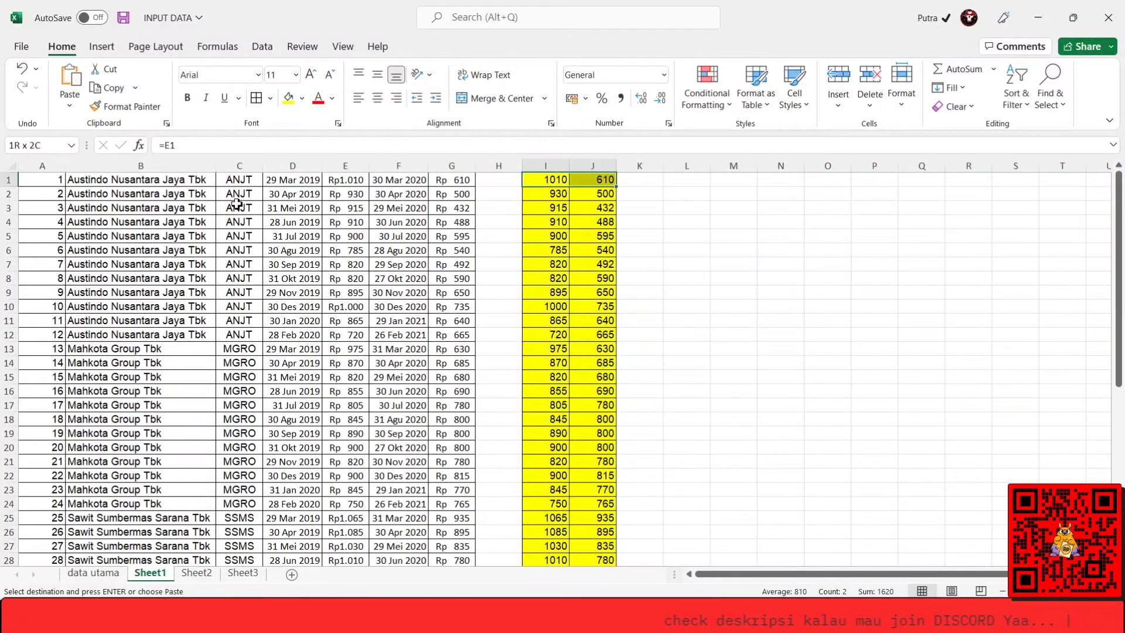
pyautogui.hotkey('ctrl', 'shift', 'Down')
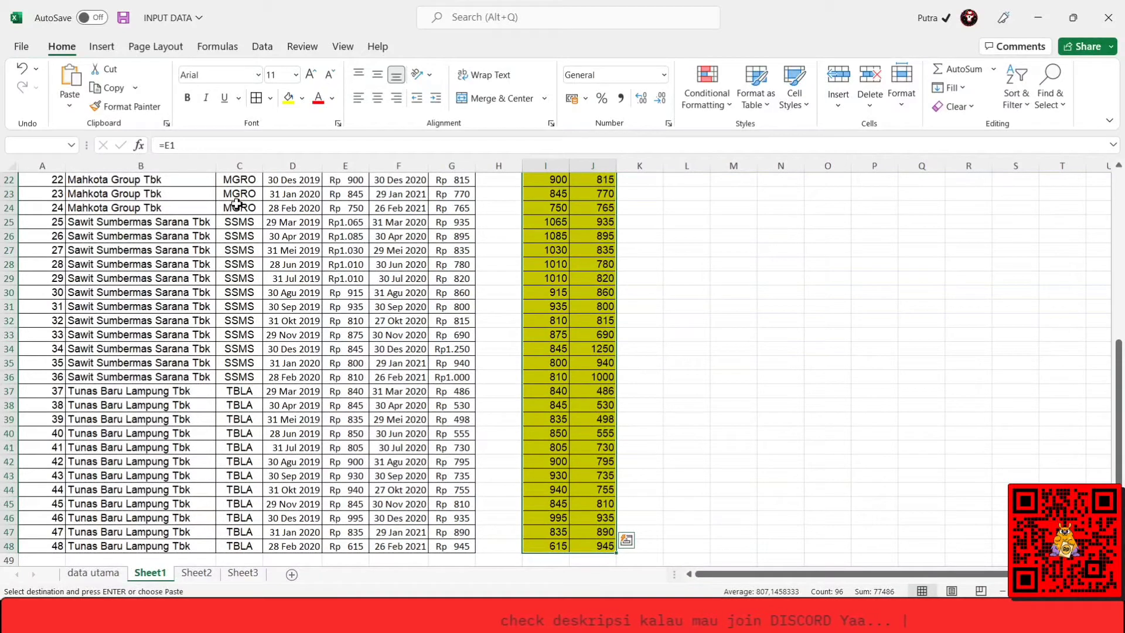
pyautogui.press('Left')
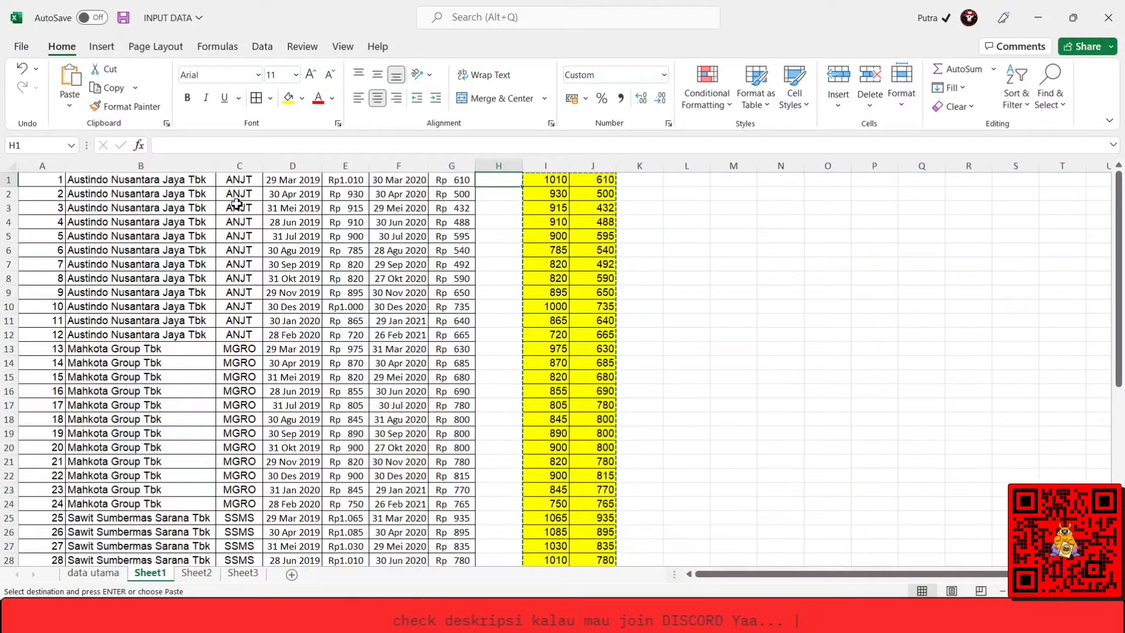
# Switch to the SPSS Data Editor, remove all existing cases in Data View and paste the copied prices into variables X and Y.
pyautogui.hotkey('alt', 'Tab')
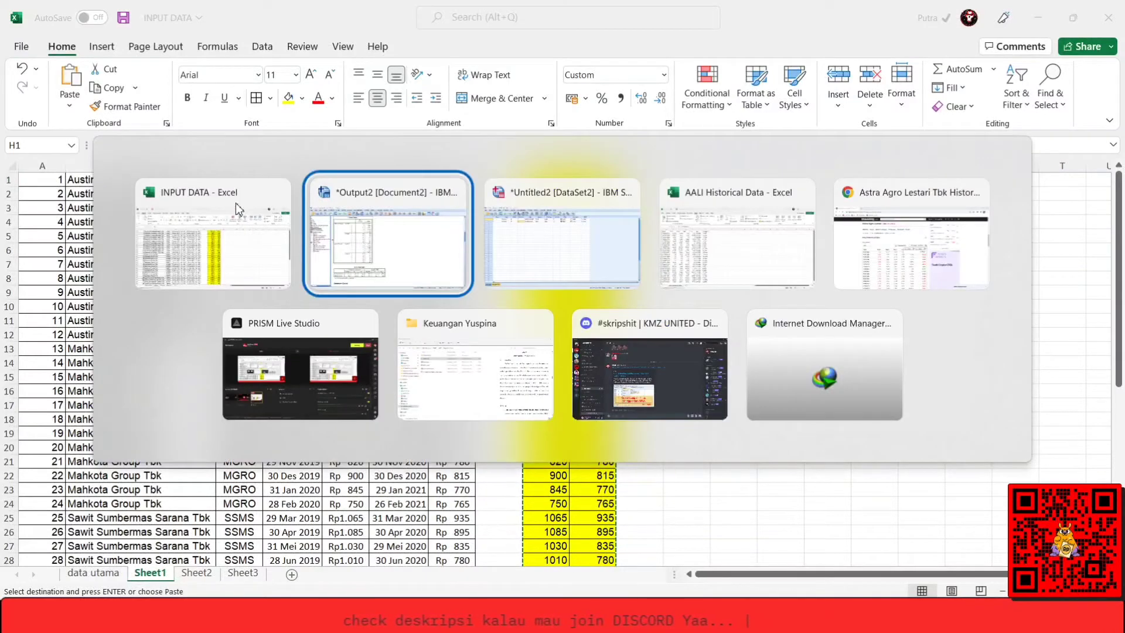
pyautogui.hotkey('alt', 'Tab')
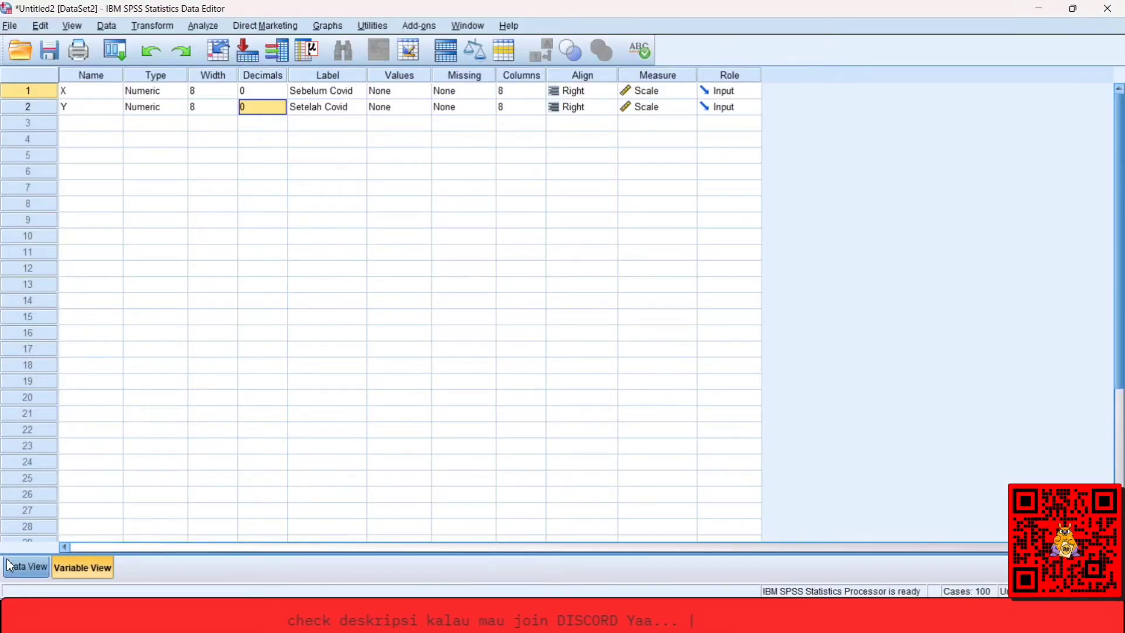
pyautogui.click(24, 566)
pyautogui.click(128, 272)
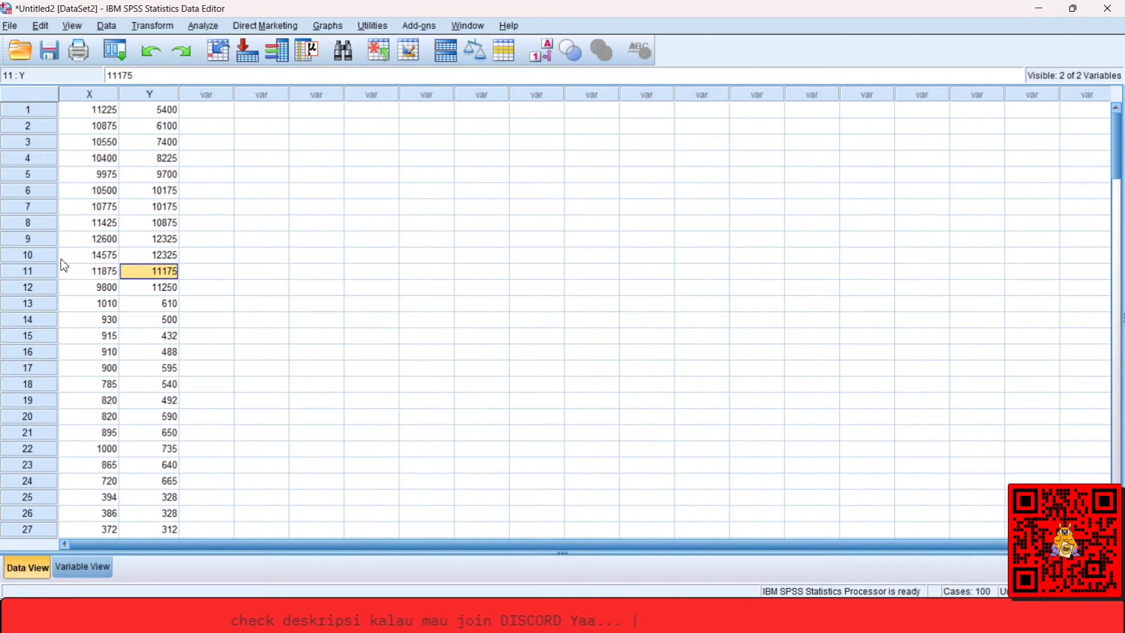
pyautogui.hotkey('ctrl', 'a')
pyautogui.press('Delete')
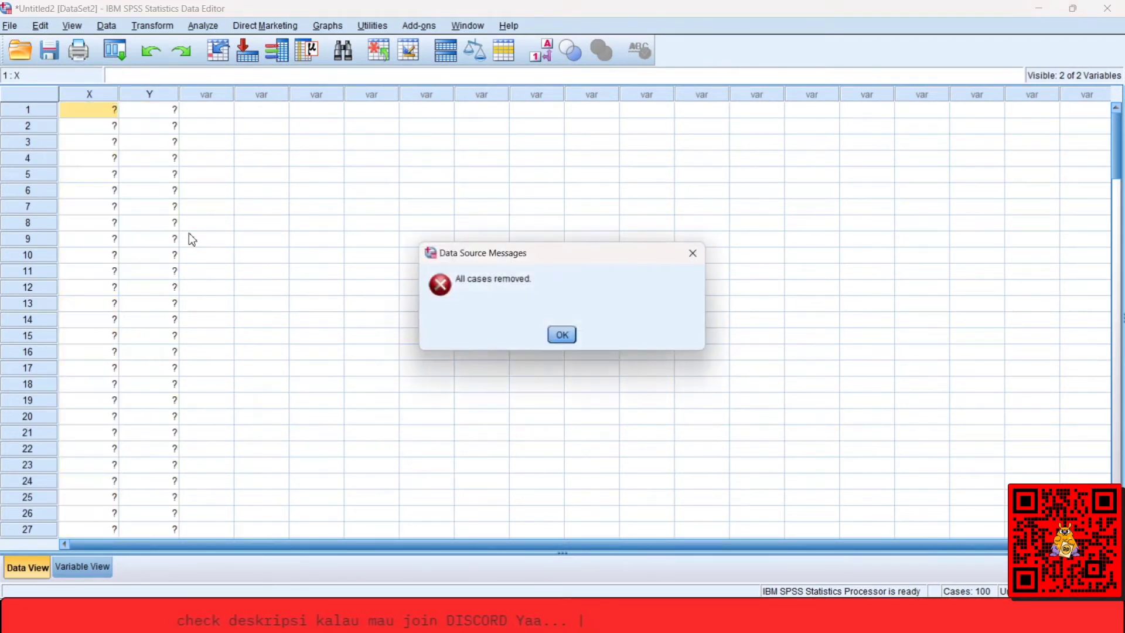
pyautogui.press('Return')
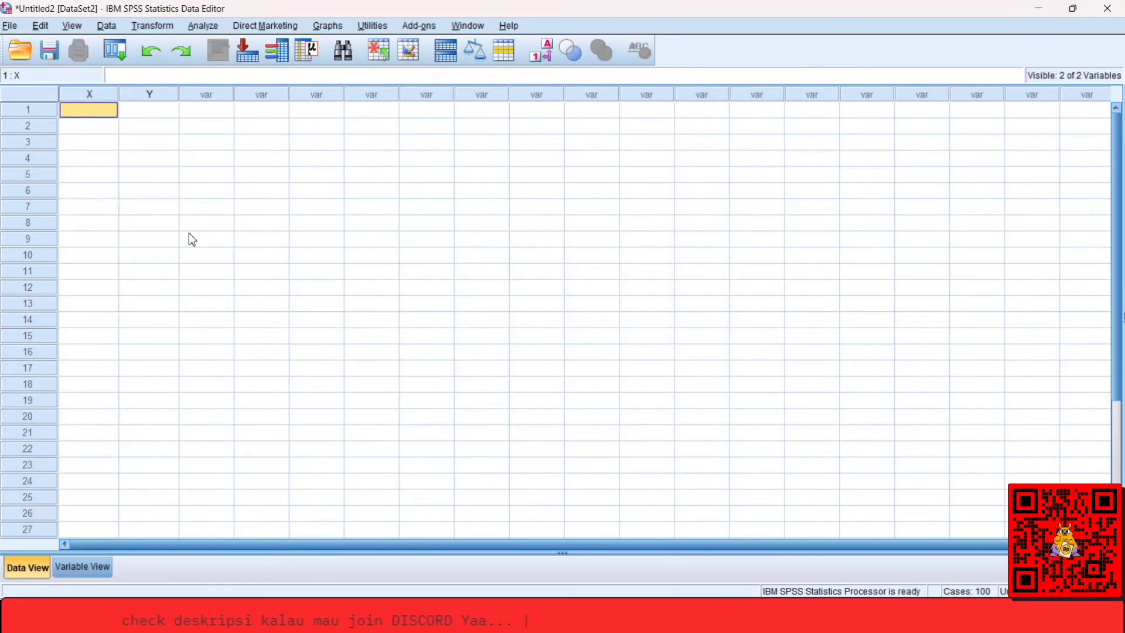
pyautogui.hotkey('ctrl', 'v')
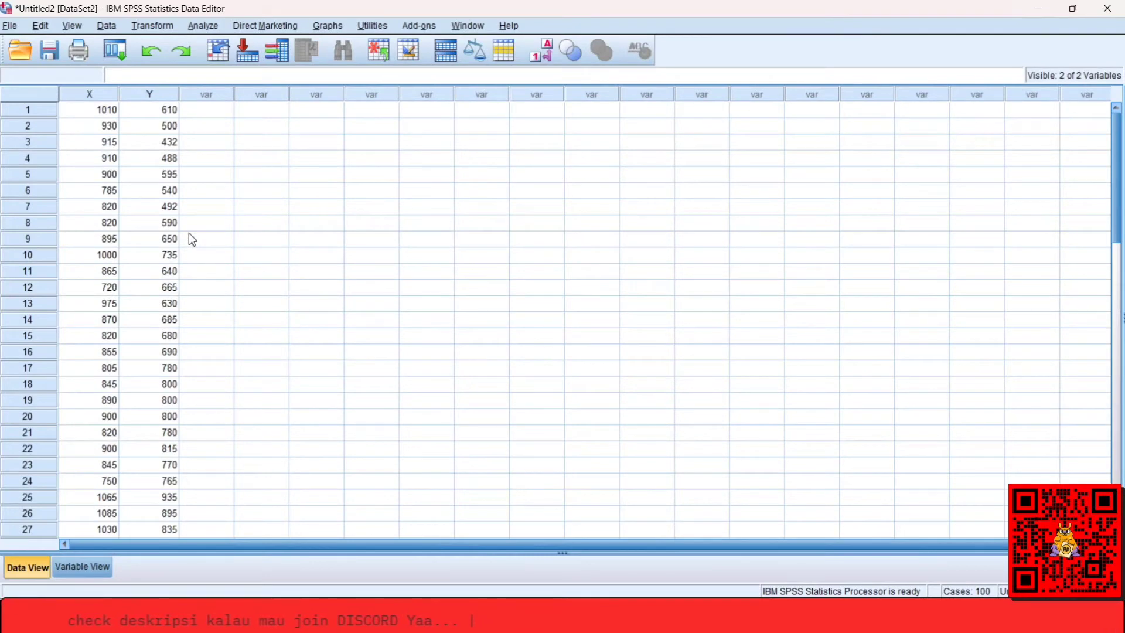
pyautogui.moveTo(1120, 157); pyautogui.dragTo(1112, 290)
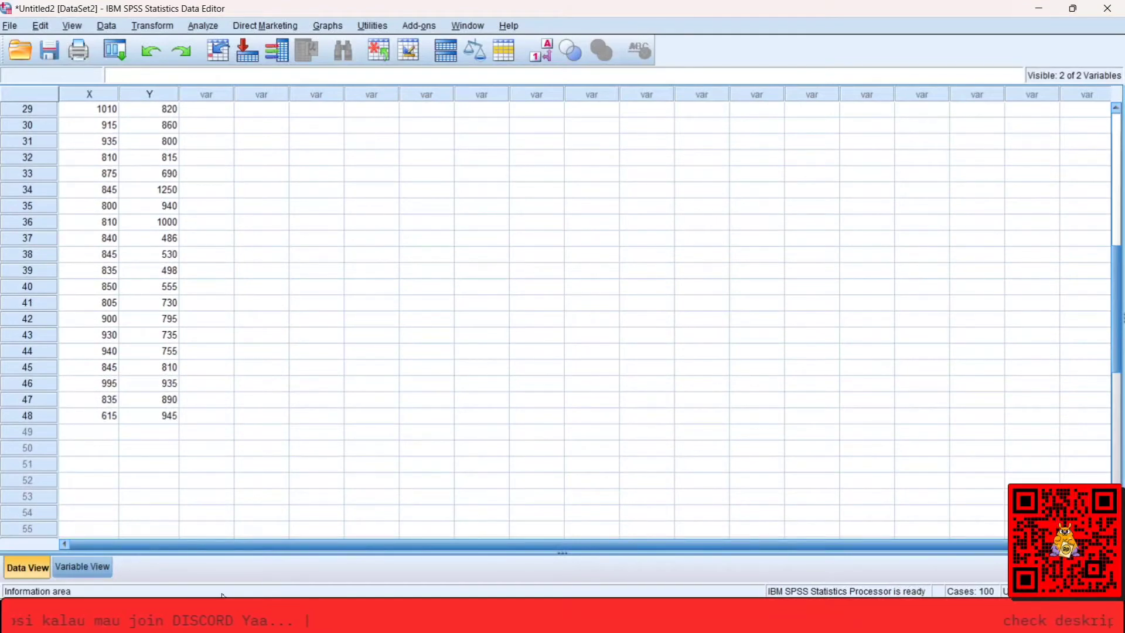
# Return to the INPUT DATA workbook in Excel, look through its sheets and check the last case number in column A of Sheet1.
pyautogui.moveTo(217, 622)
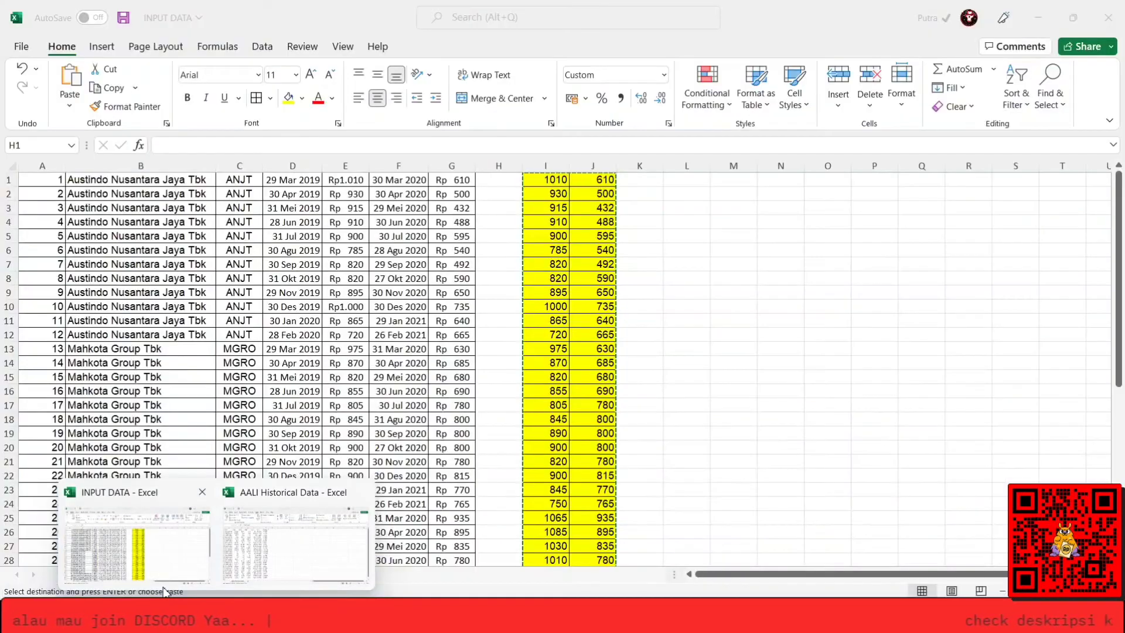
pyautogui.click(165, 588)
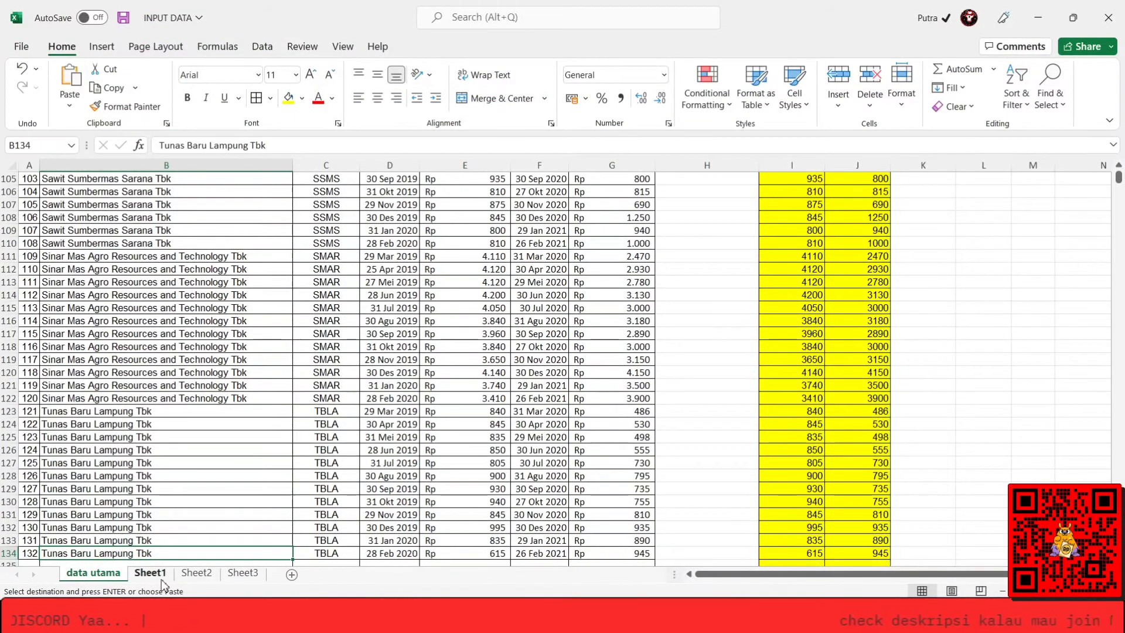
pyautogui.click(193, 574)
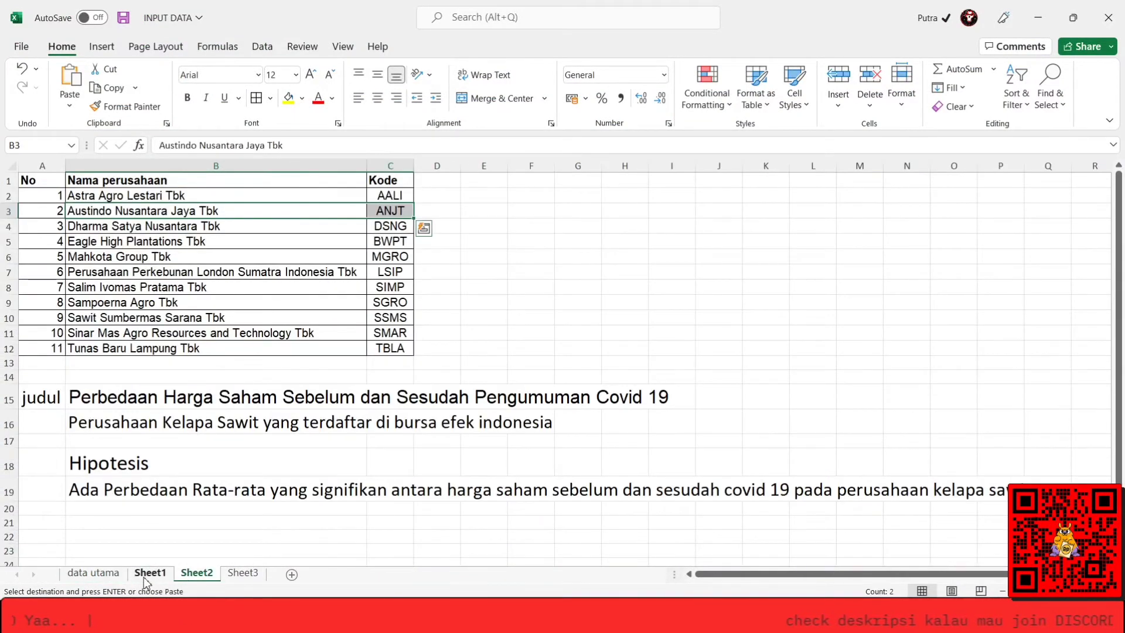
pyautogui.click(145, 578)
pyautogui.click(116, 410)
pyautogui.click(116, 413)
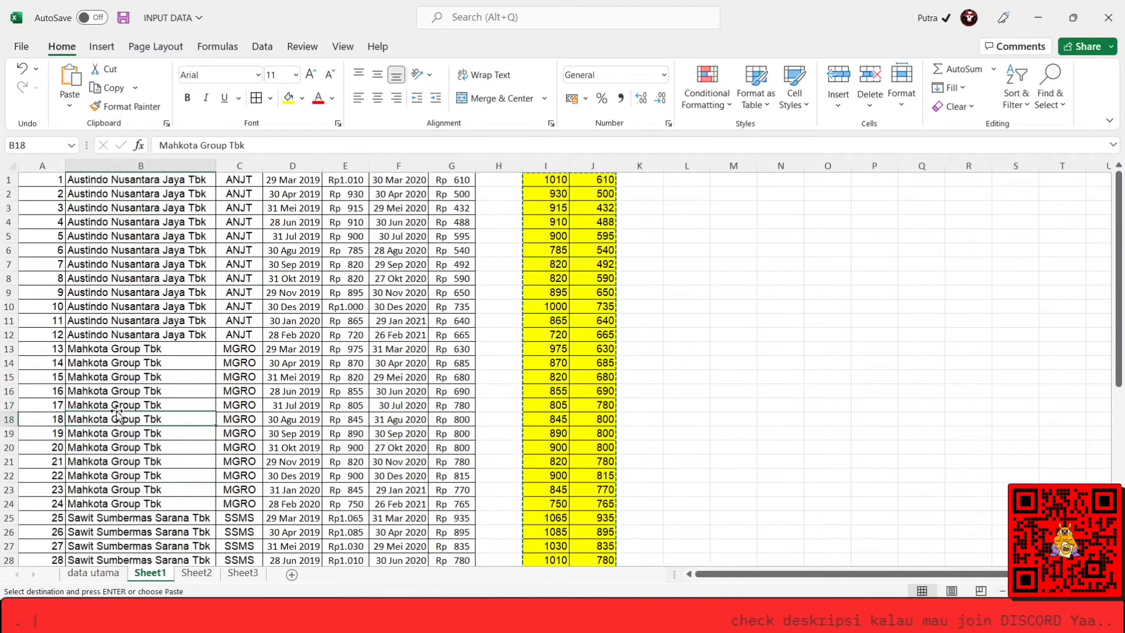
pyautogui.press('Left')
pyautogui.hotkey('ctrl', 'Down')
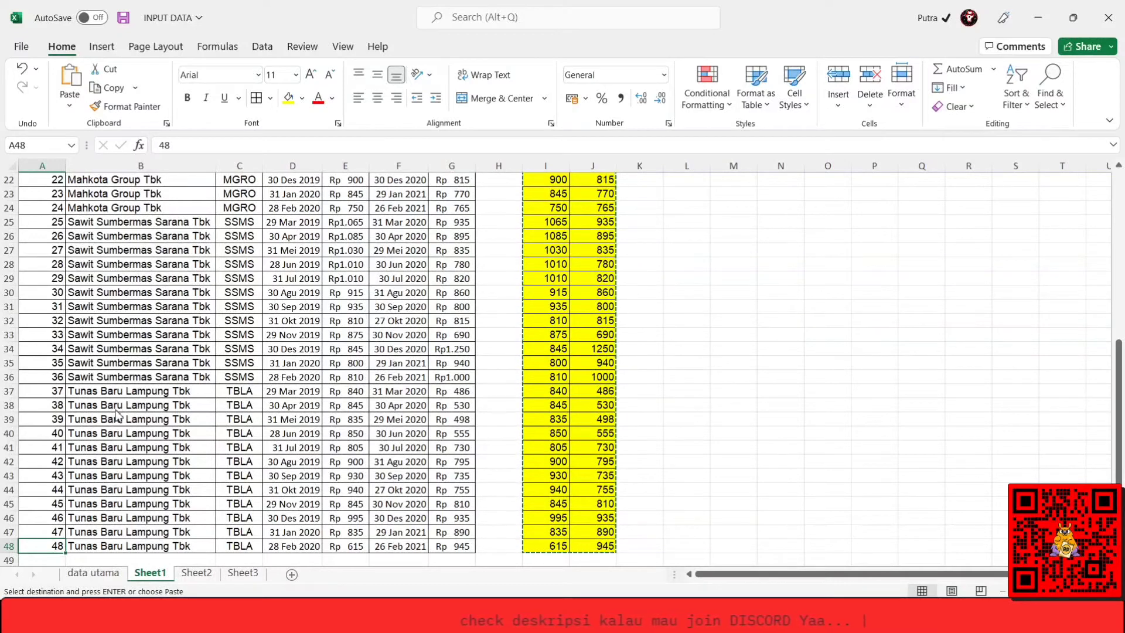
# Switch back to the SPSS Data Editor and start the Explore analysis for the pasted prices.
pyautogui.hotkey('alt', 'Tab')
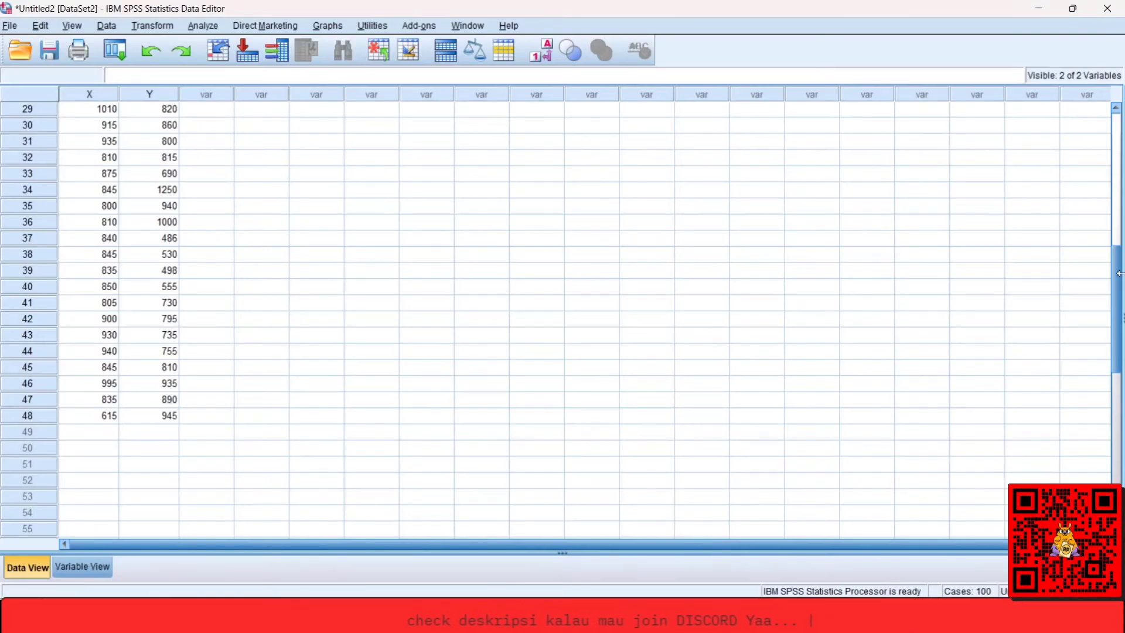
pyautogui.moveTo(1120, 280); pyautogui.dragTo(1120, 106)
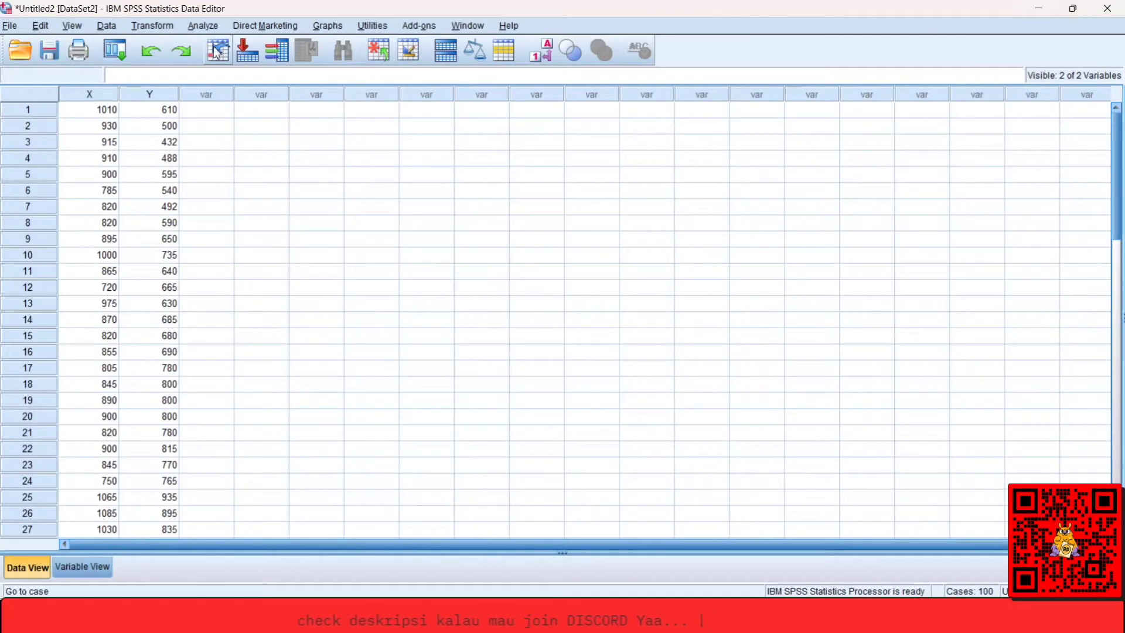
pyautogui.click(214, 31)
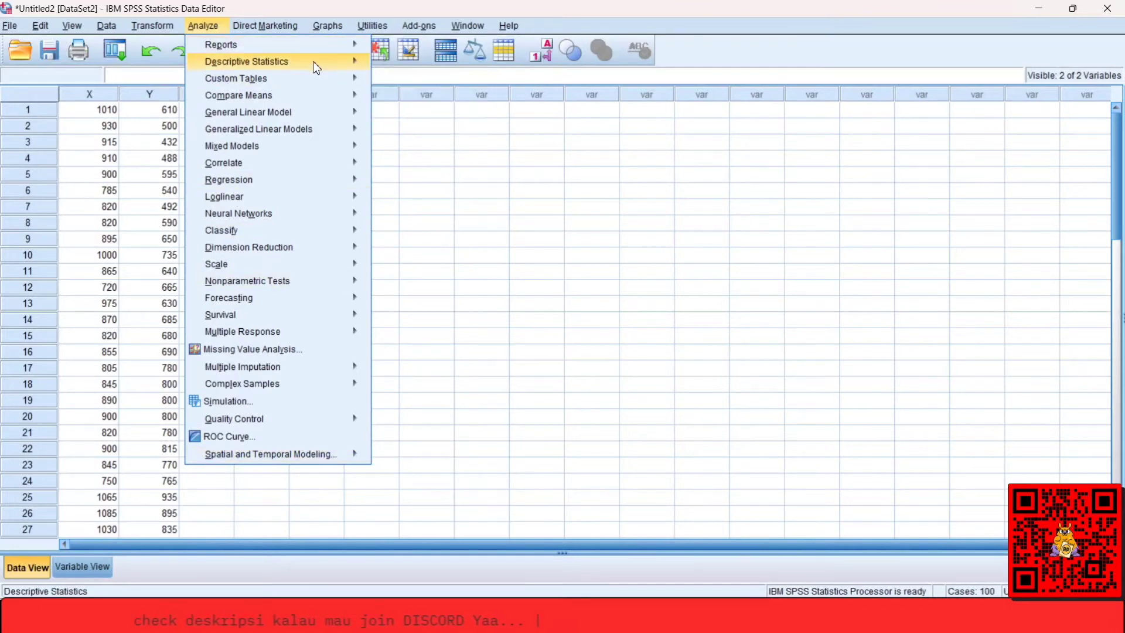
pyautogui.moveTo(316, 68)
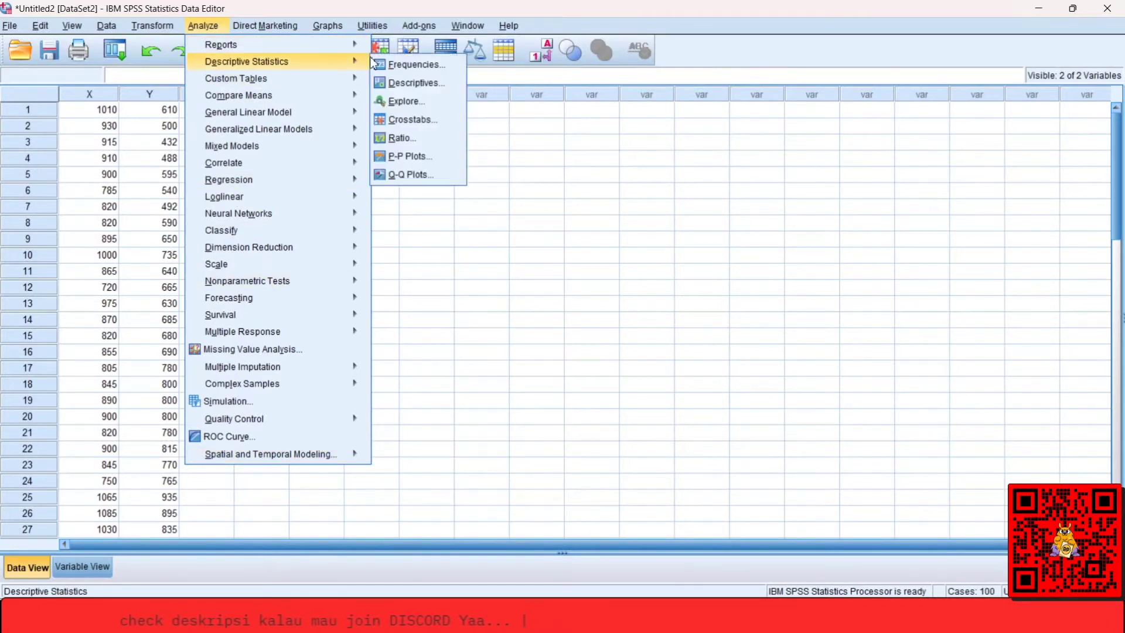
pyautogui.click(408, 102)
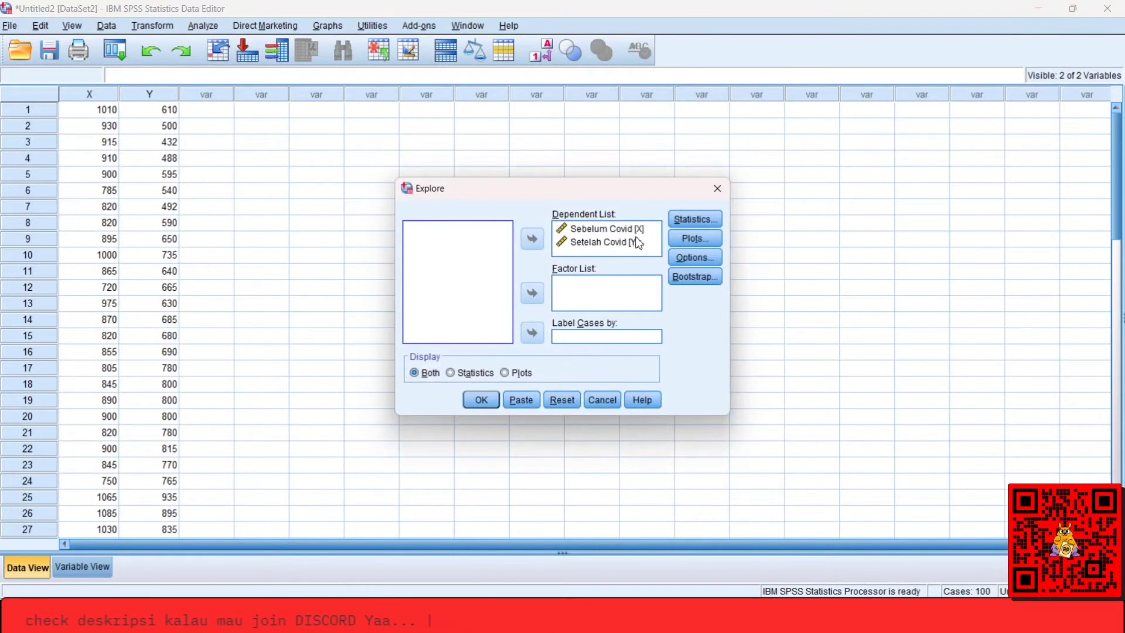
# Check the Explore plot and statistics settings, then run the analysis on Sebelum Covid and Setelah Covid.
pyautogui.click(694, 238)
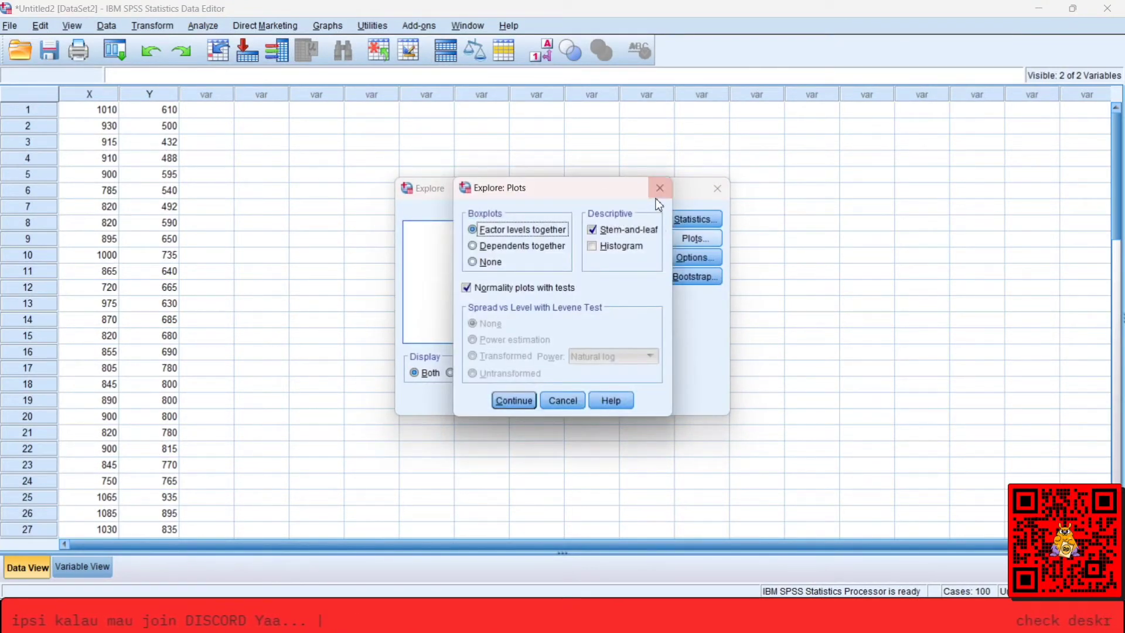
pyautogui.click(660, 188)
pyautogui.click(680, 221)
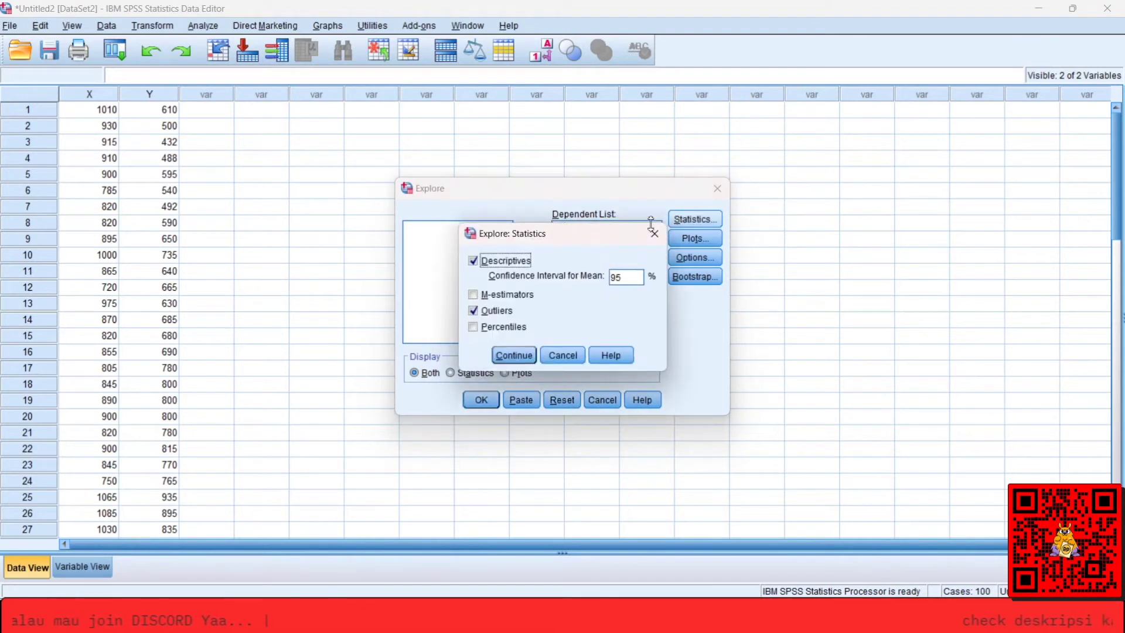
pyautogui.click(655, 233)
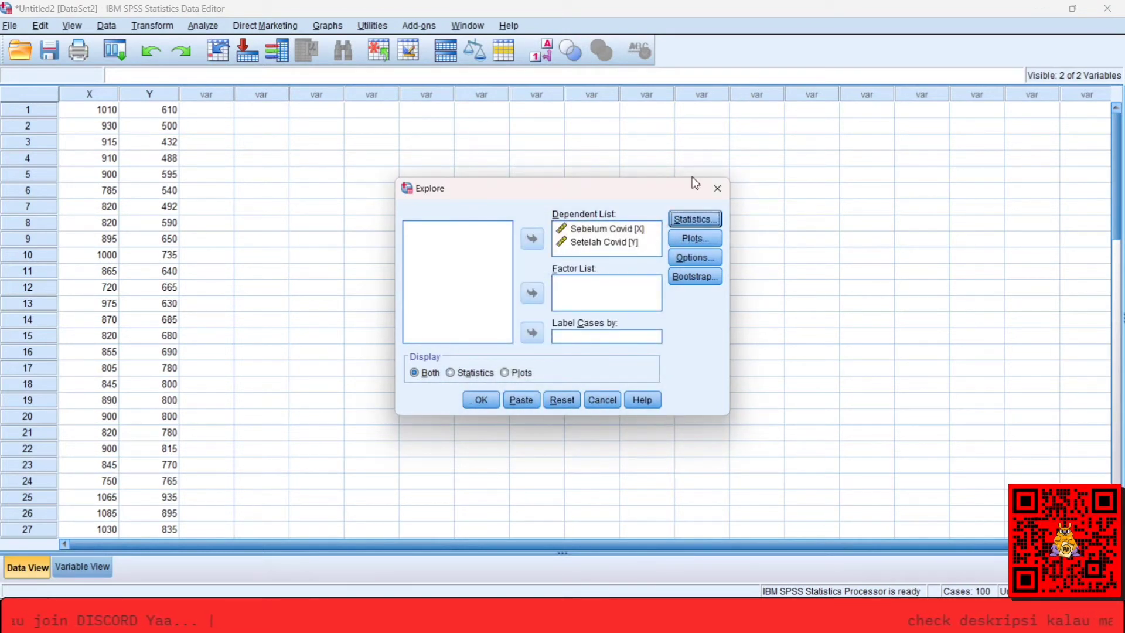
pyautogui.click(684, 221)
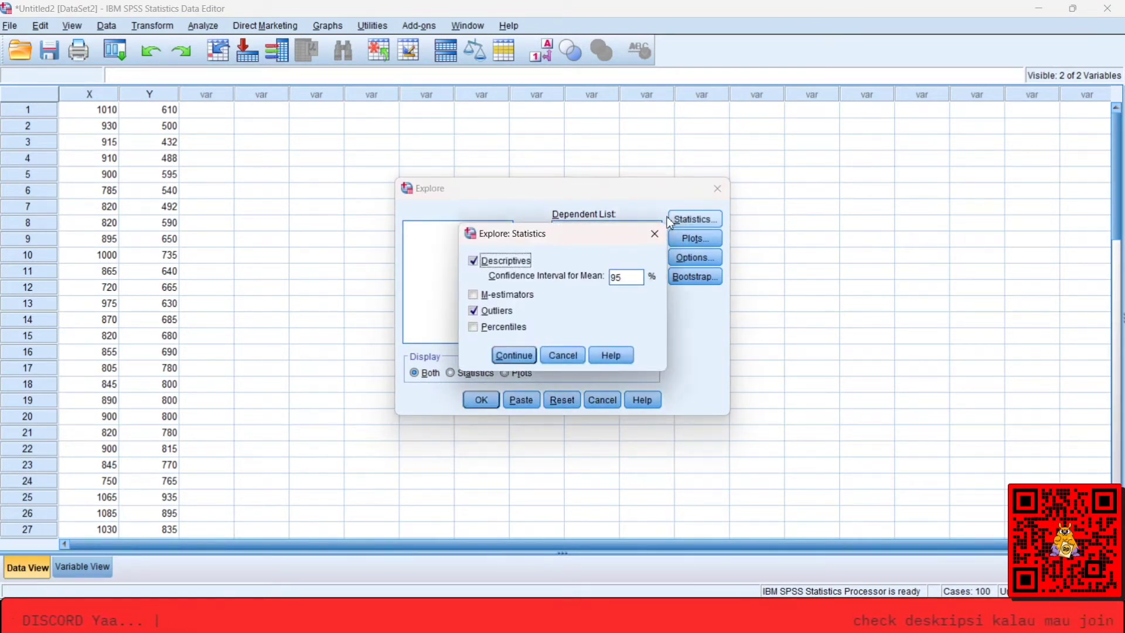
pyautogui.click(655, 233)
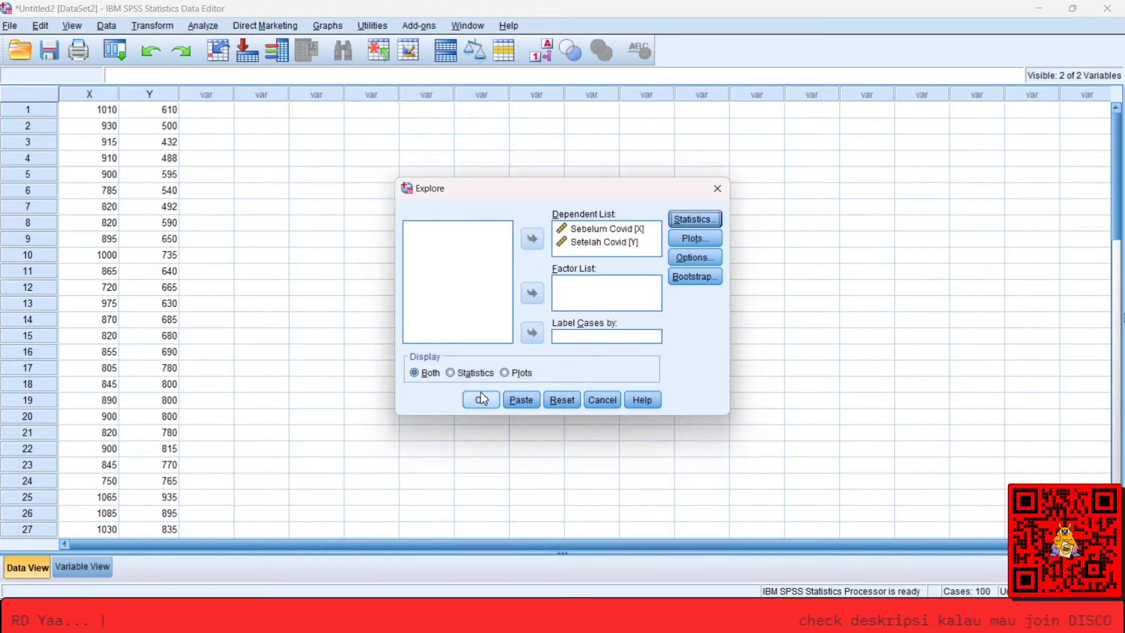
pyautogui.click(481, 396)
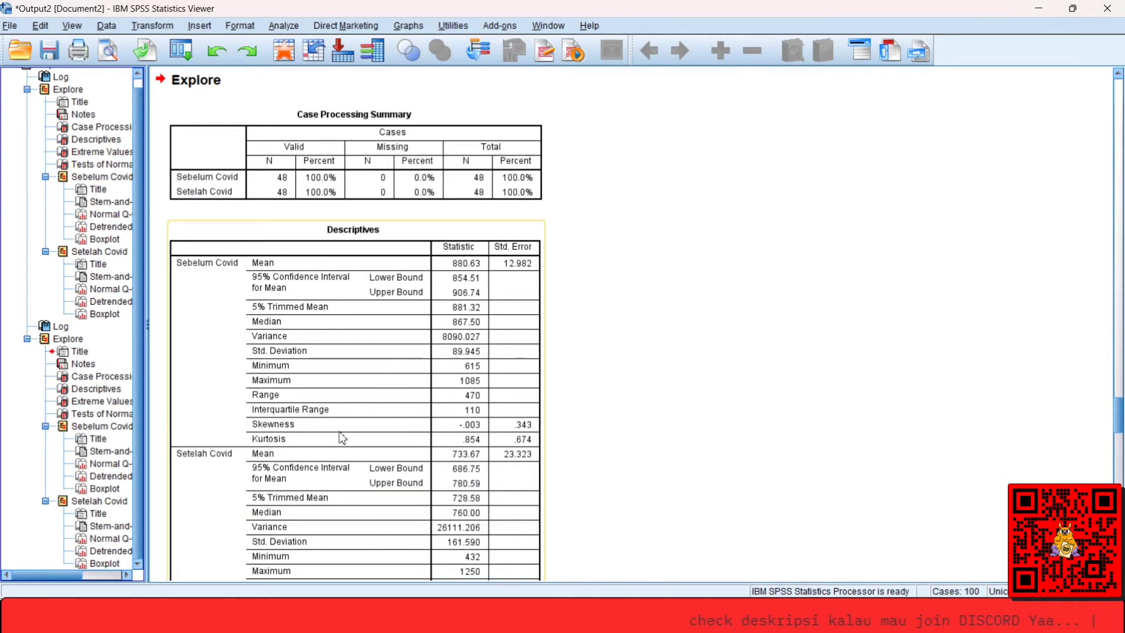
# Examine the Extreme Values and Tests of Normality tables of the latest Explore output.
pyautogui.click(100, 403)
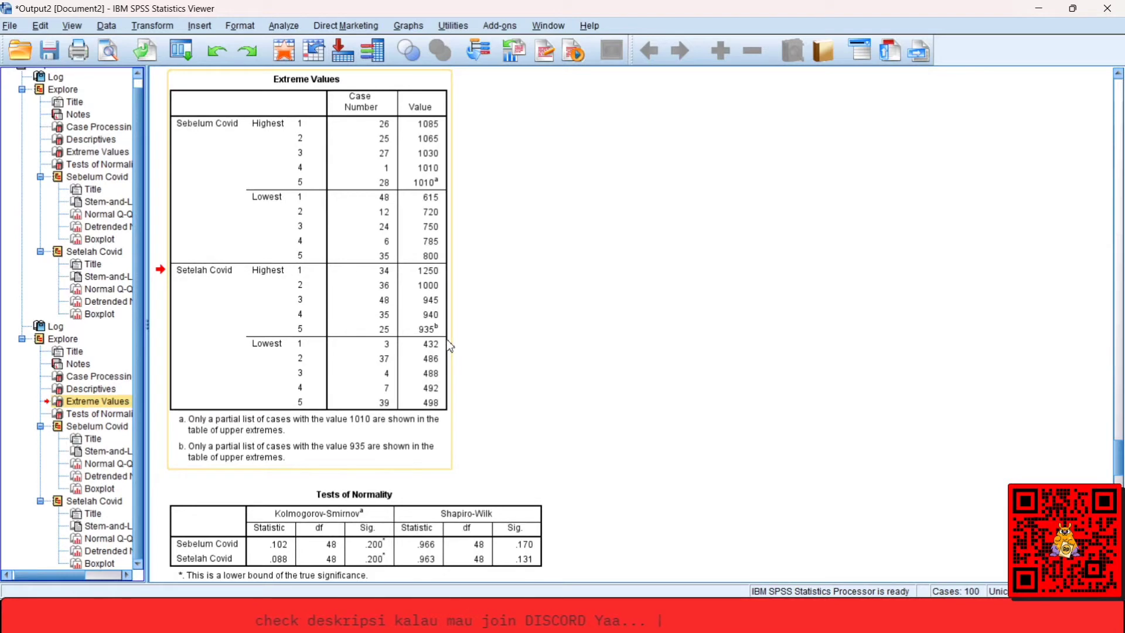
pyautogui.scroll(-1, 446, 339)
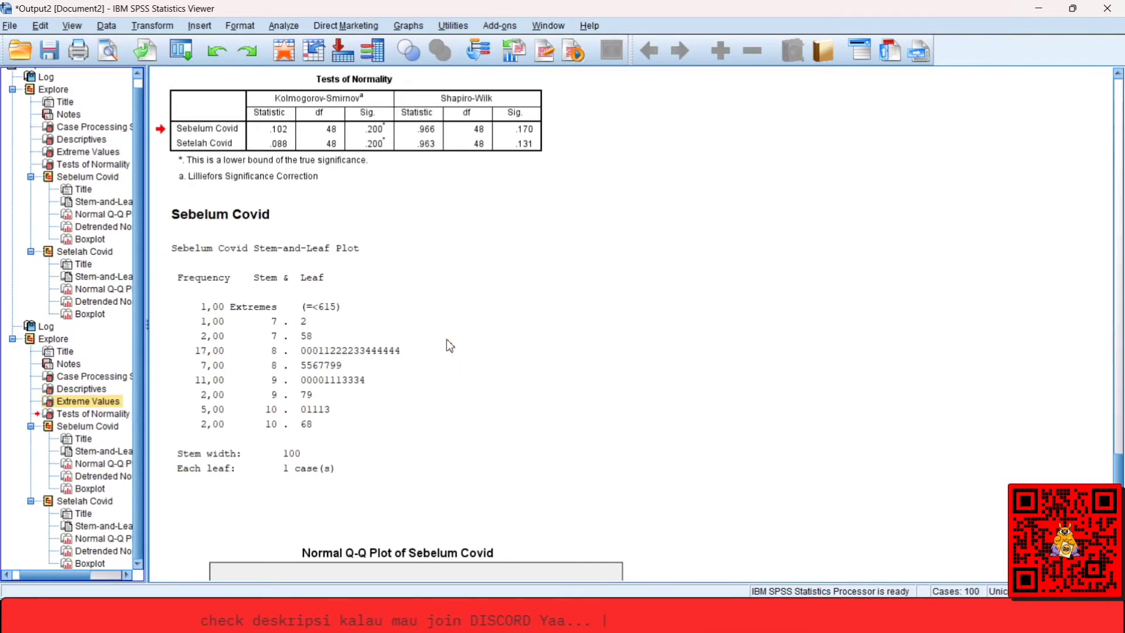
pyautogui.scroll(1, 446, 339)
pyautogui.click(355, 545)
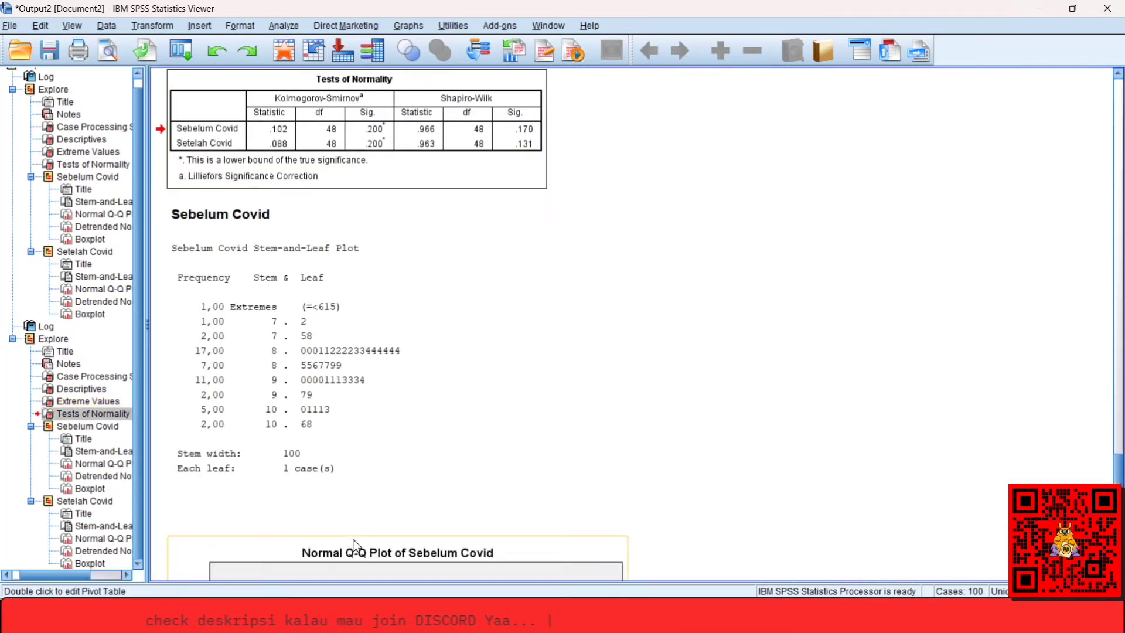
pyautogui.scroll(1, 443, 95)
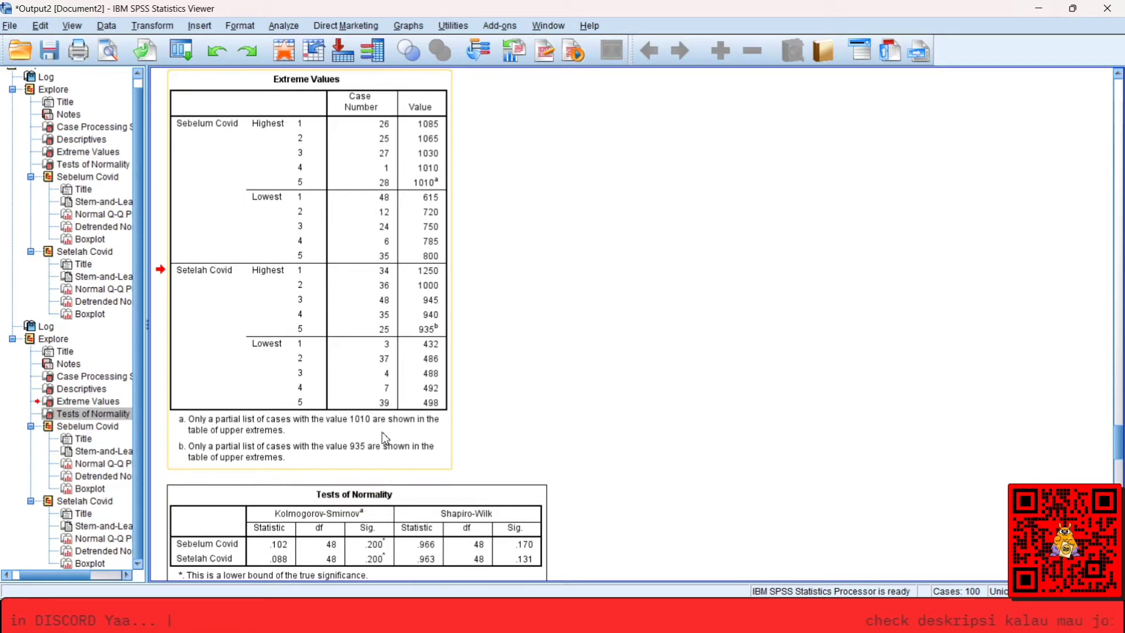
# Compare the latest Tests of Normality table with the one from the earlier Explore run.
pyautogui.click(435, 521)
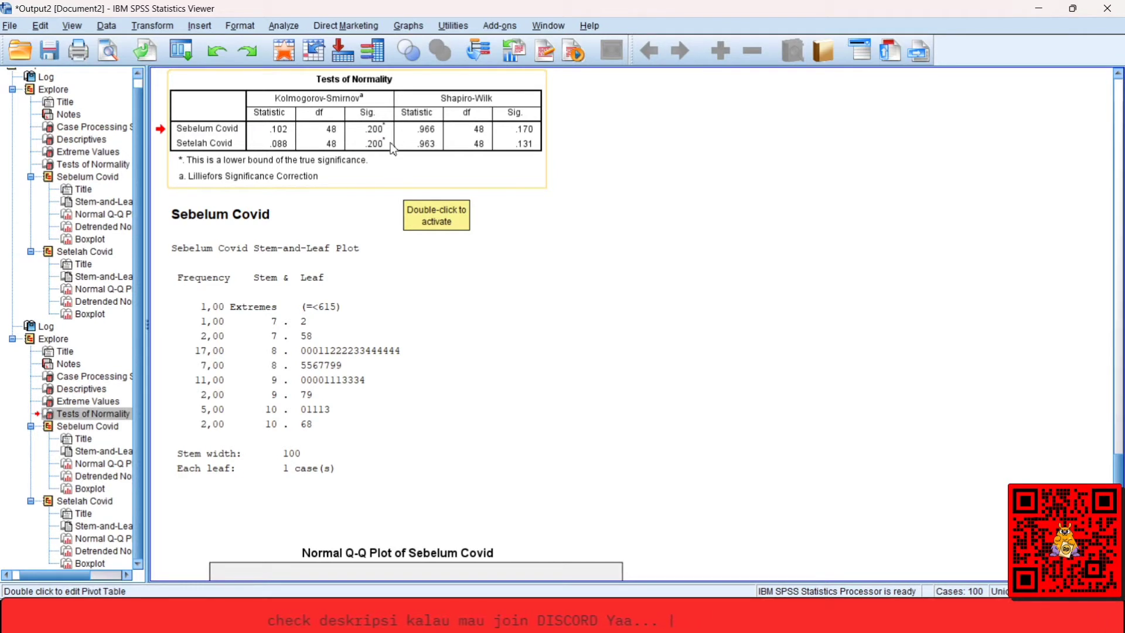
pyautogui.click(88, 166)
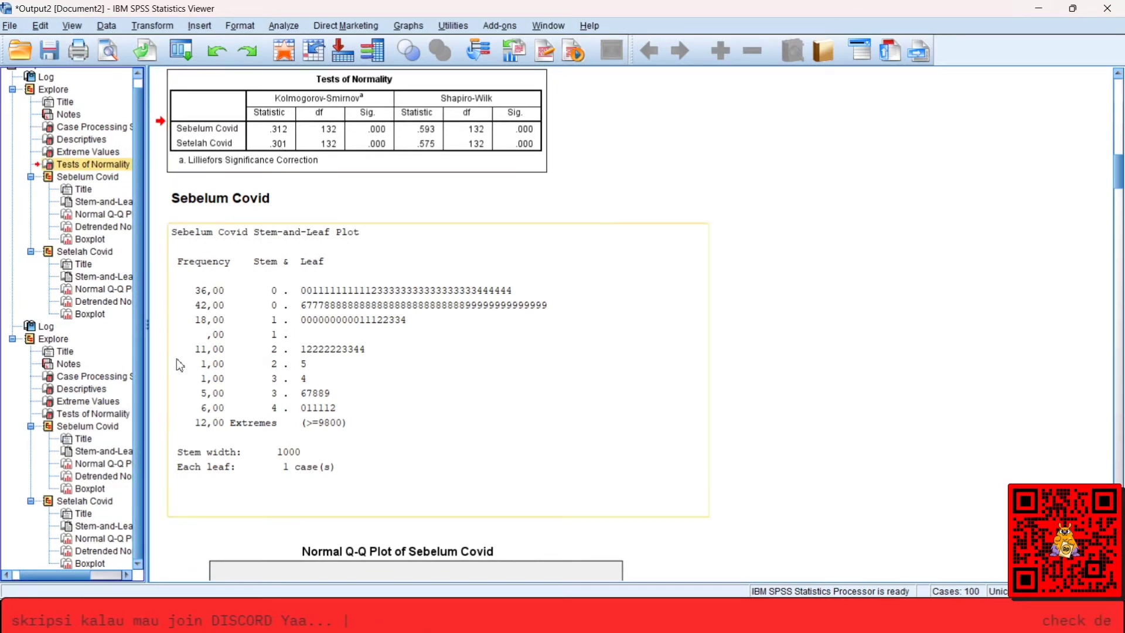
pyautogui.click(94, 414)
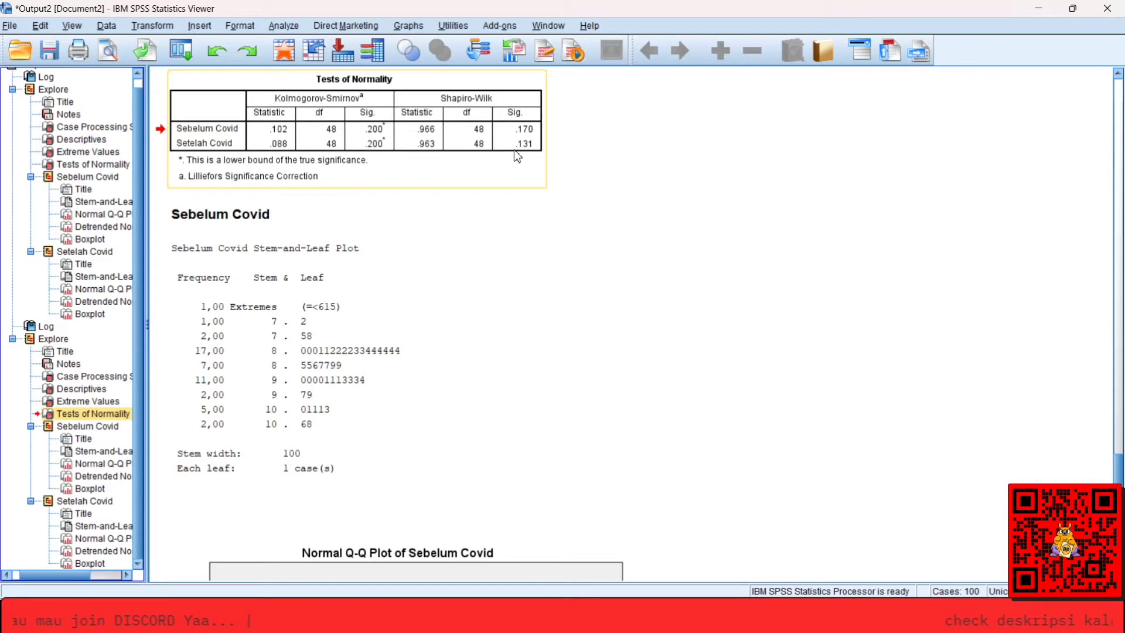
# Switch to the INPUT DATA workbook in Excel and show the company list, title and hypothesis on Sheet2.
pyautogui.hotkey('alt', 'Tab')
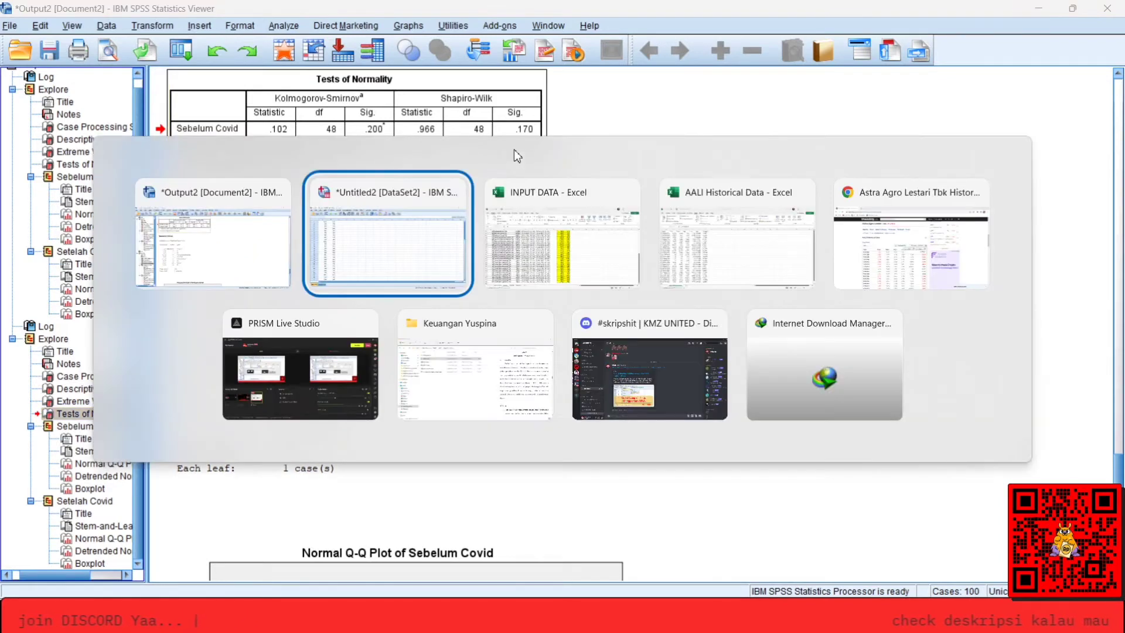
pyautogui.hotkey('alt', 'Tab')
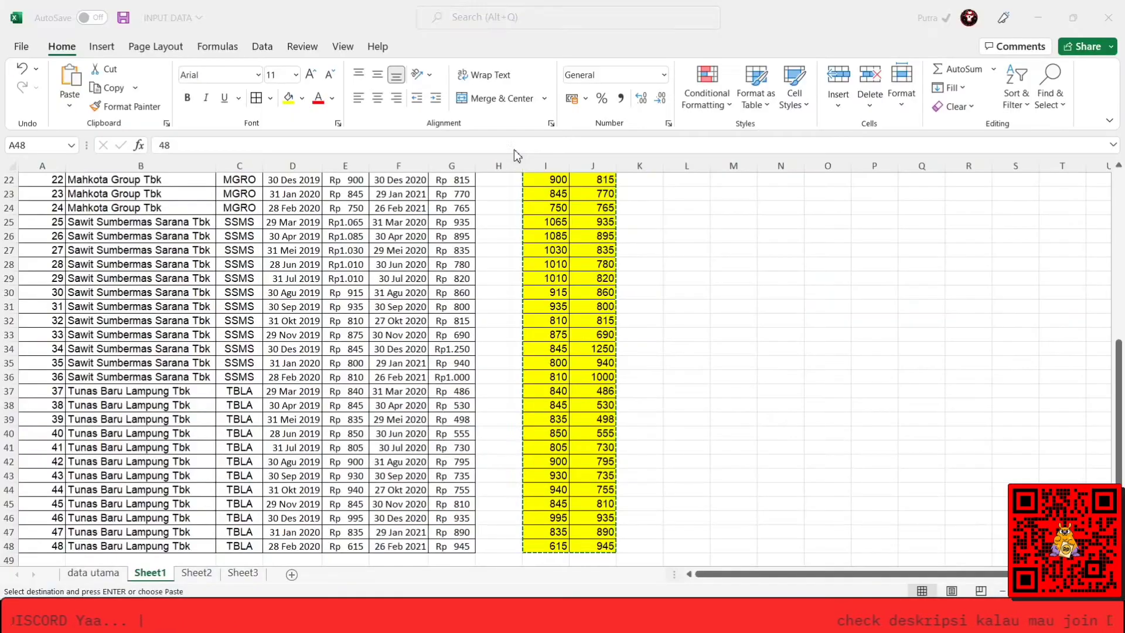
pyautogui.click(190, 577)
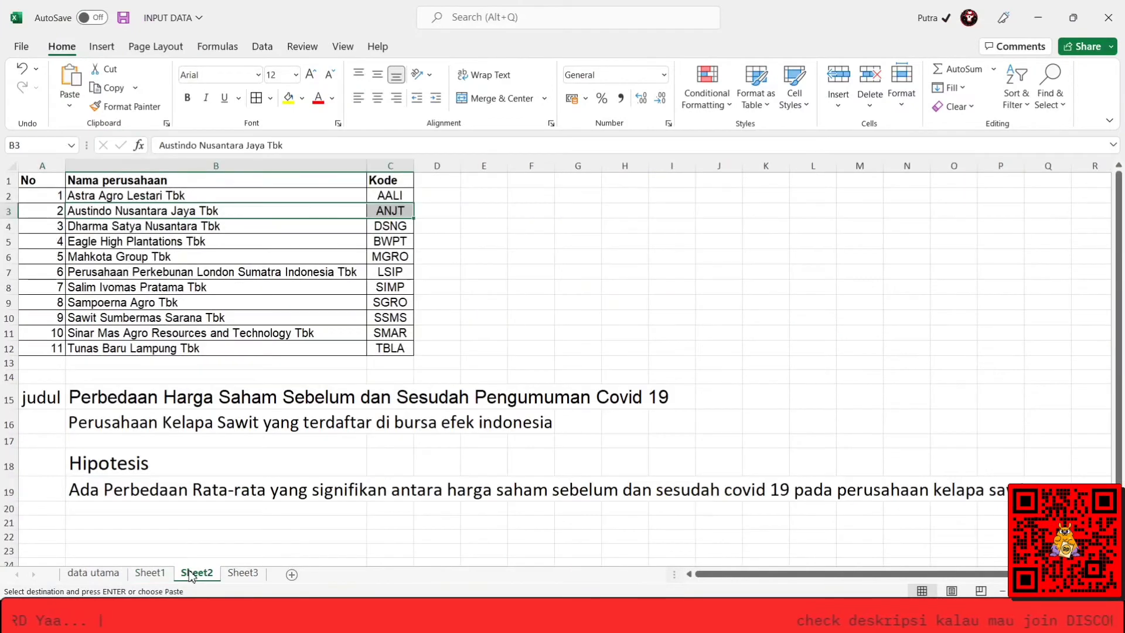
# Label the hypothesis sentence in row 19 of Sheet2 by entering Ha in cell A19.
pyautogui.click(145, 401)
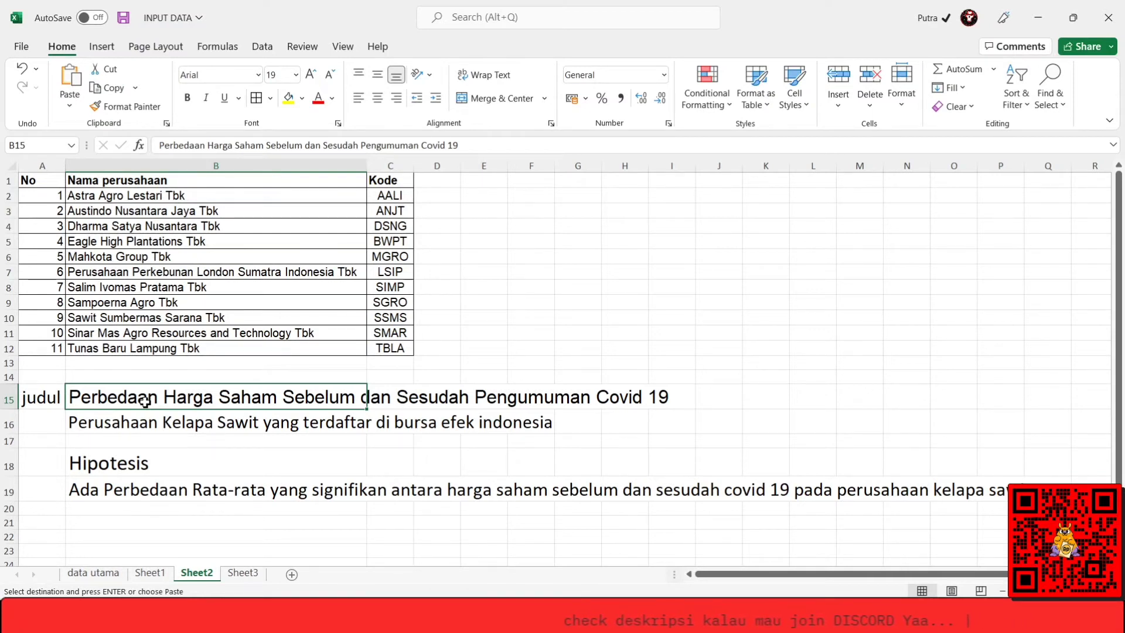
pyautogui.press('Down')
pyautogui.press('Down')
pyautogui.press('Down')
pyautogui.press('Down')
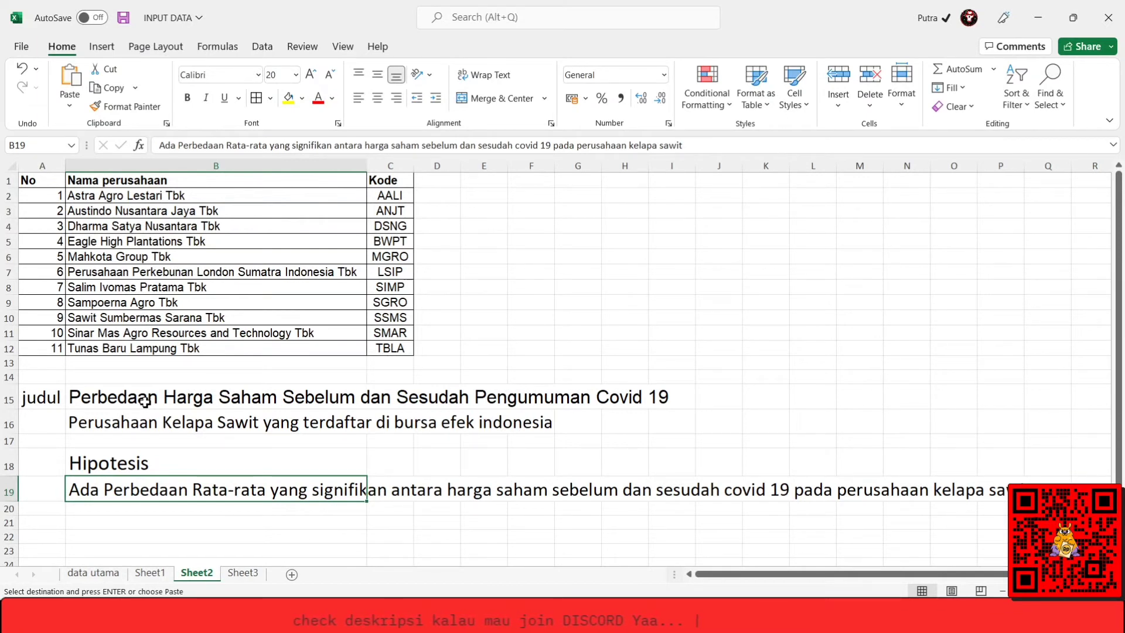
pyautogui.press('Left')
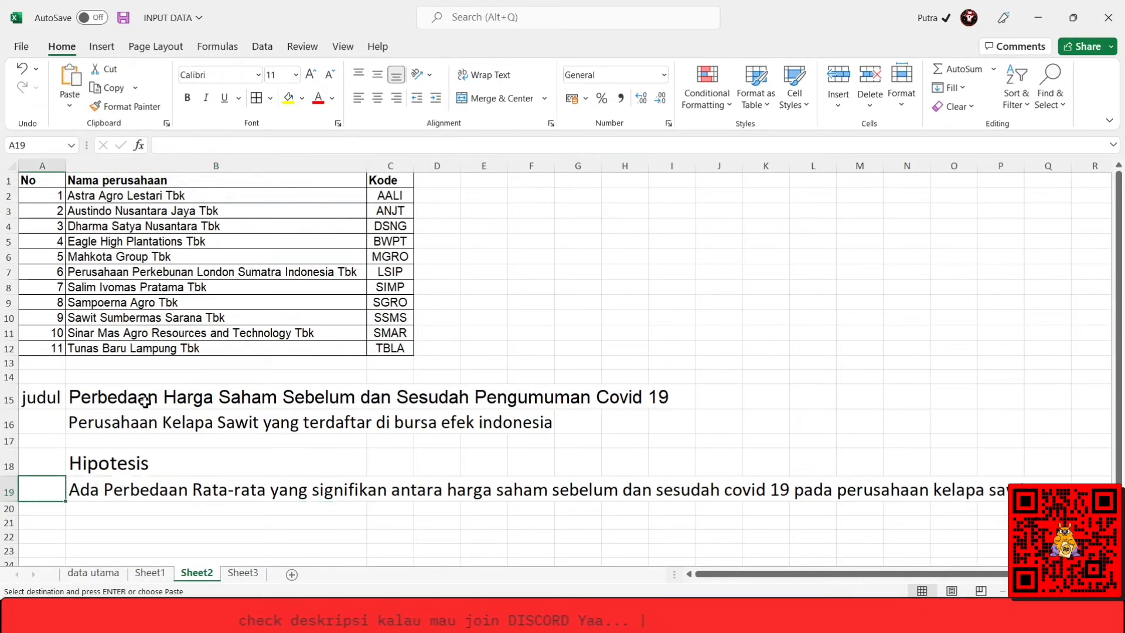
pyautogui.write('Ha')
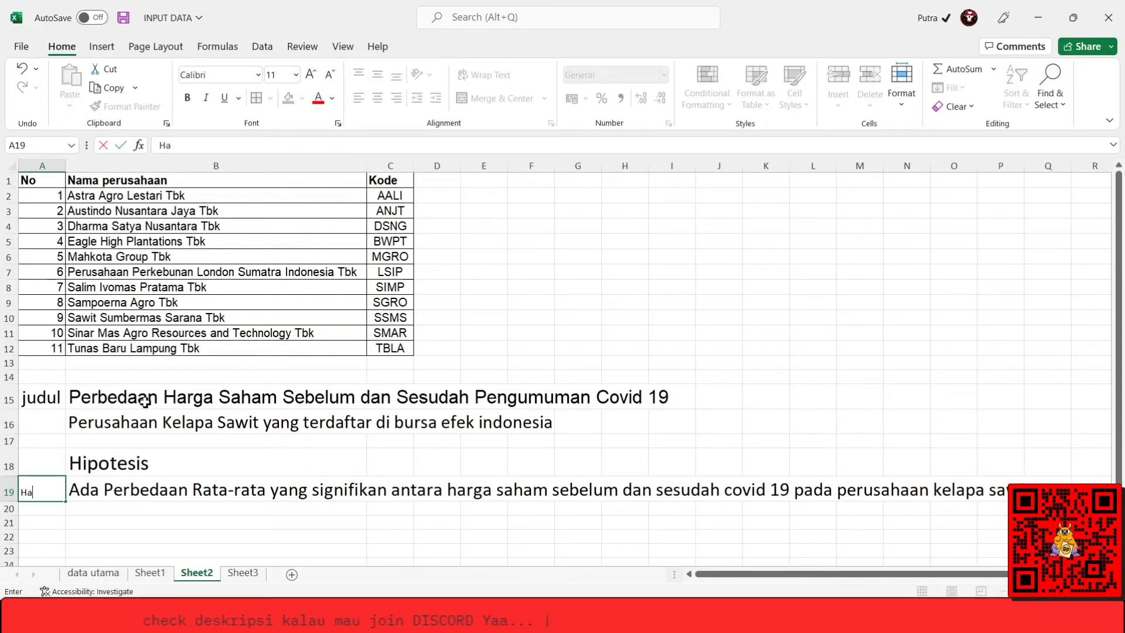
pyautogui.press('Return')
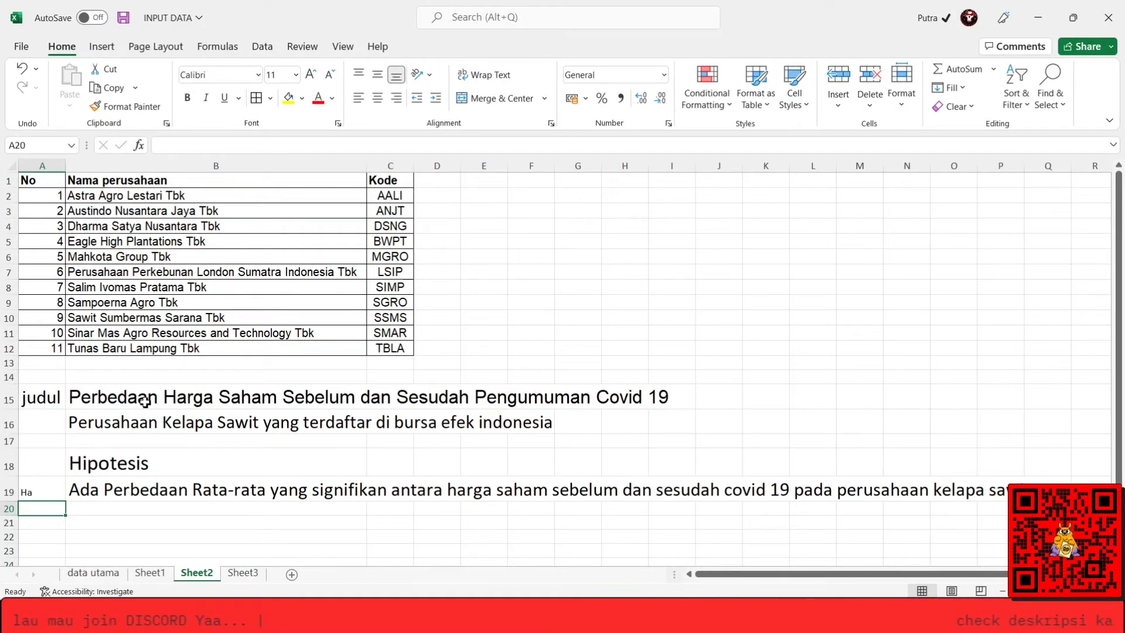
# Enter the null-hypothesis label H0 in cell A20, directly below Ha.
pyautogui.press('Up')
pyautogui.press('Right')
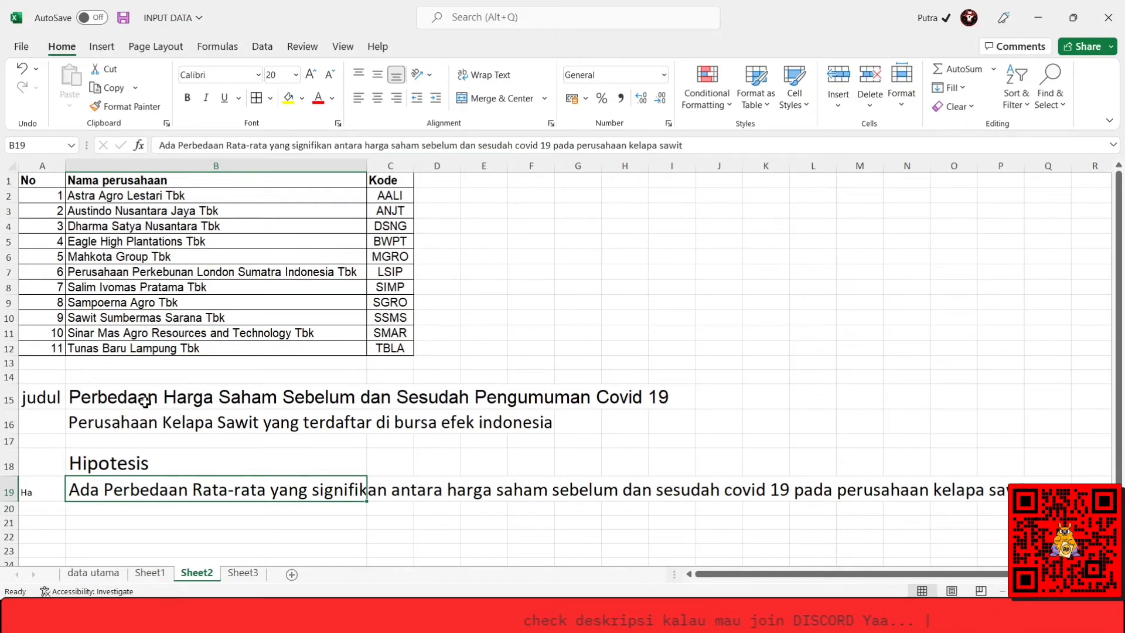
pyautogui.press('Return')
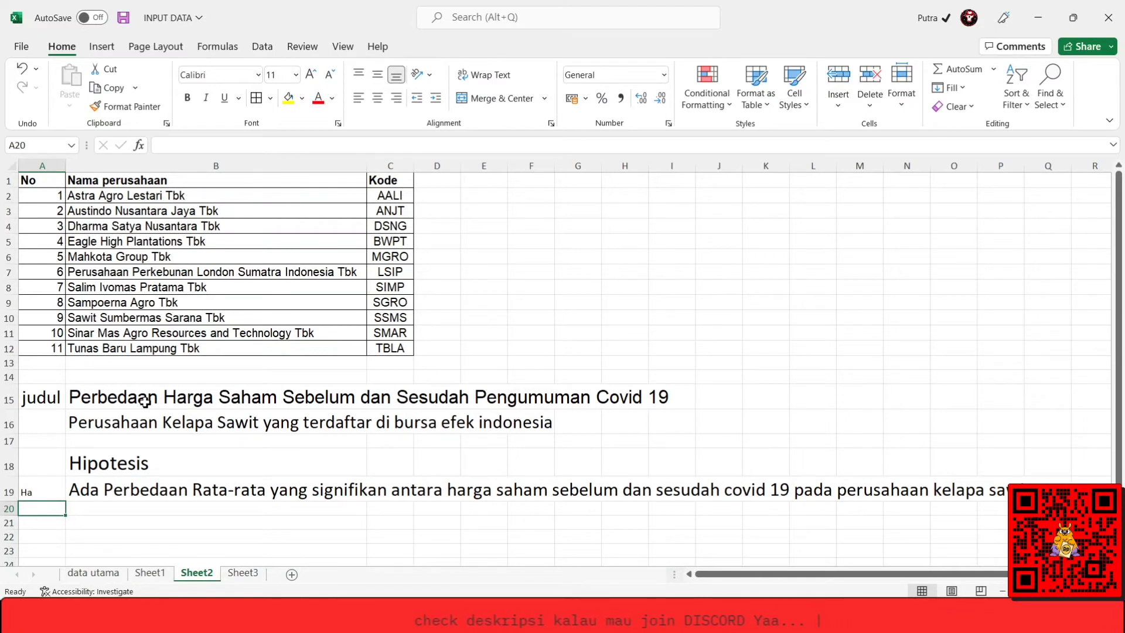
pyautogui.write('ha')
pyautogui.press('Up')
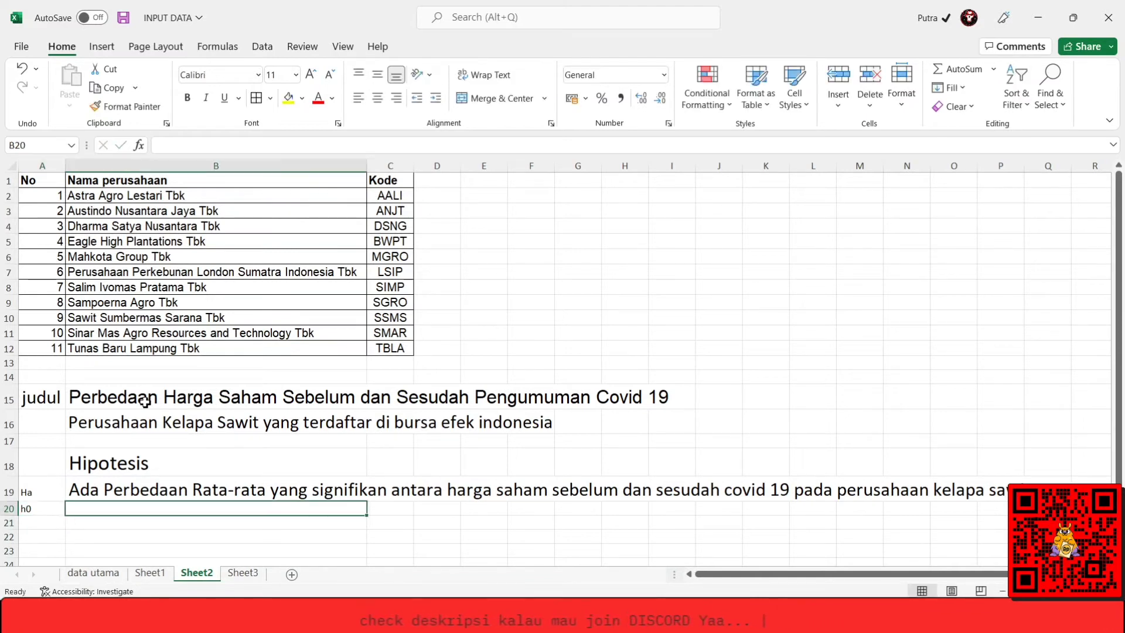
pyautogui.write('H0')
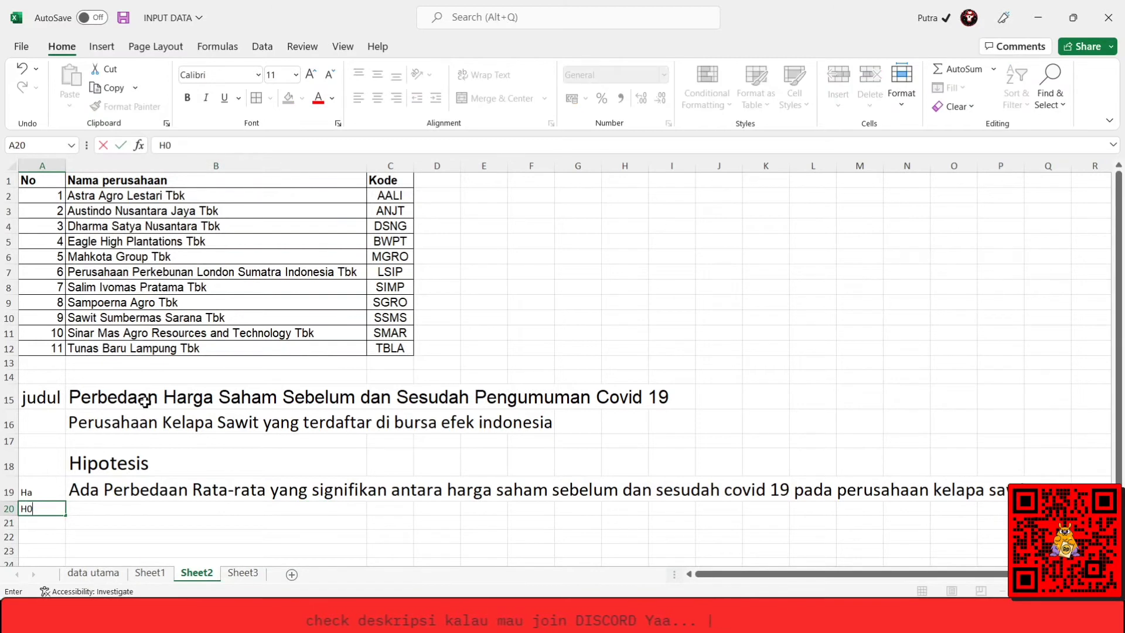
pyautogui.press('Return')
pyautogui.press('Up')
pyautogui.press('Right')
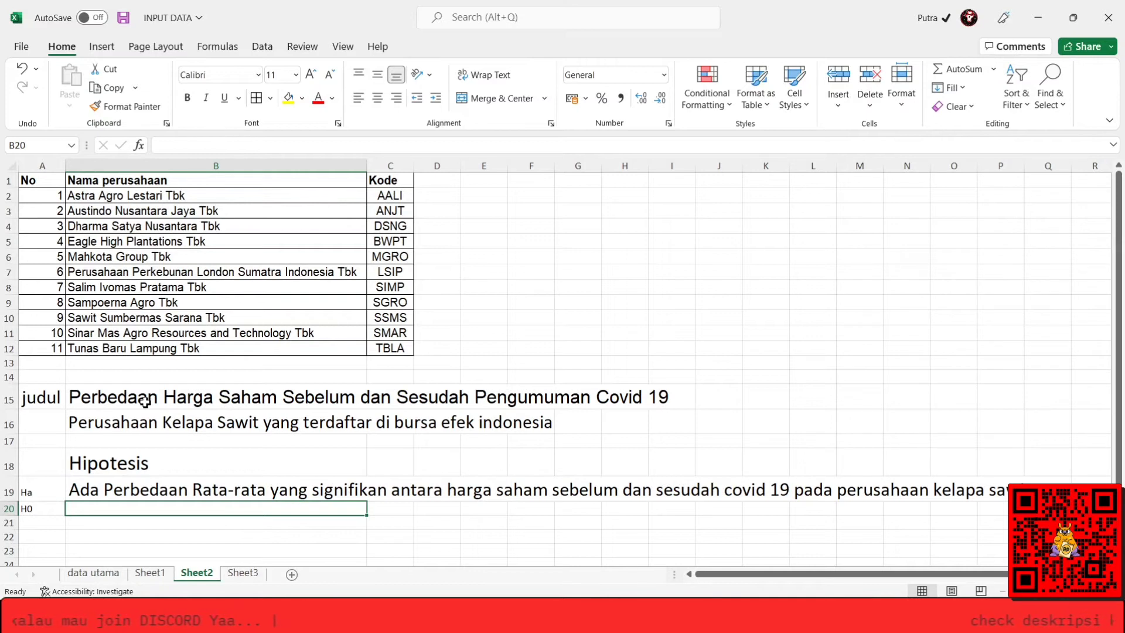
# Copy the Ha sentence into B20 and add Tidak at its beginning to form the H0 statement.
pyautogui.press('Up')
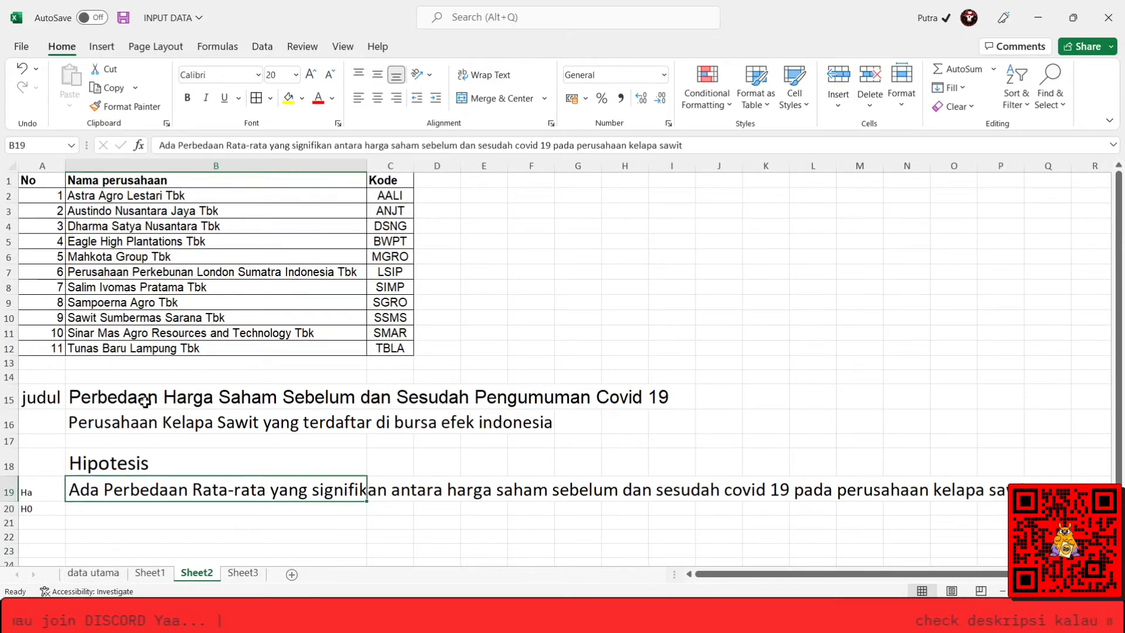
pyautogui.hotkey('ctrl', 'c')
pyautogui.press('Down')
pyautogui.hotkey('ctrl', 'v')
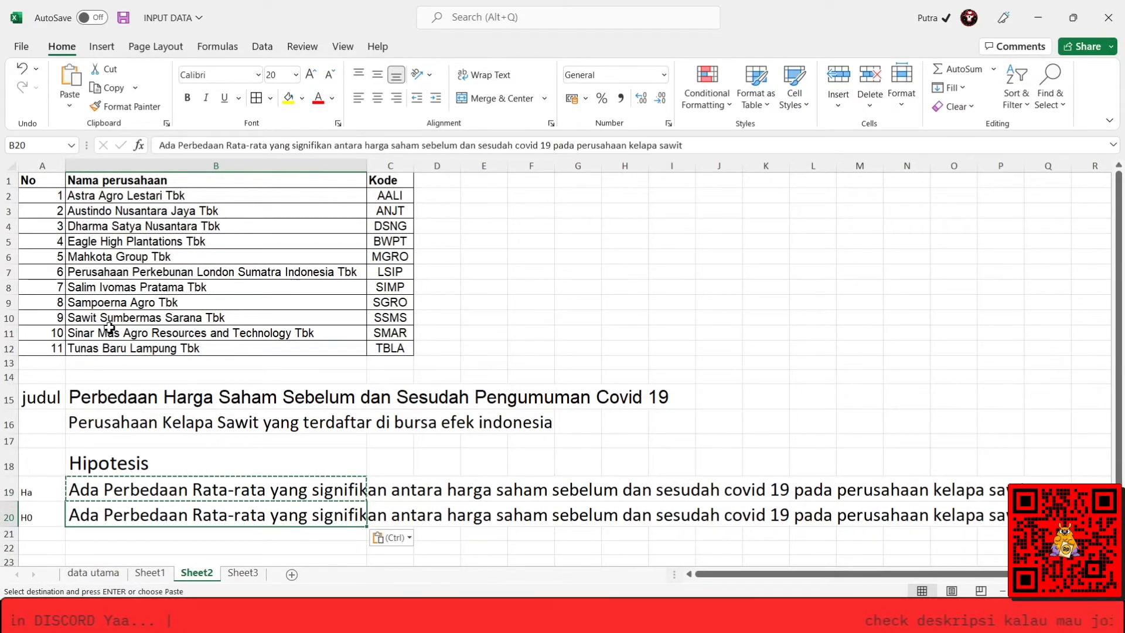
pyautogui.click(166, 145)
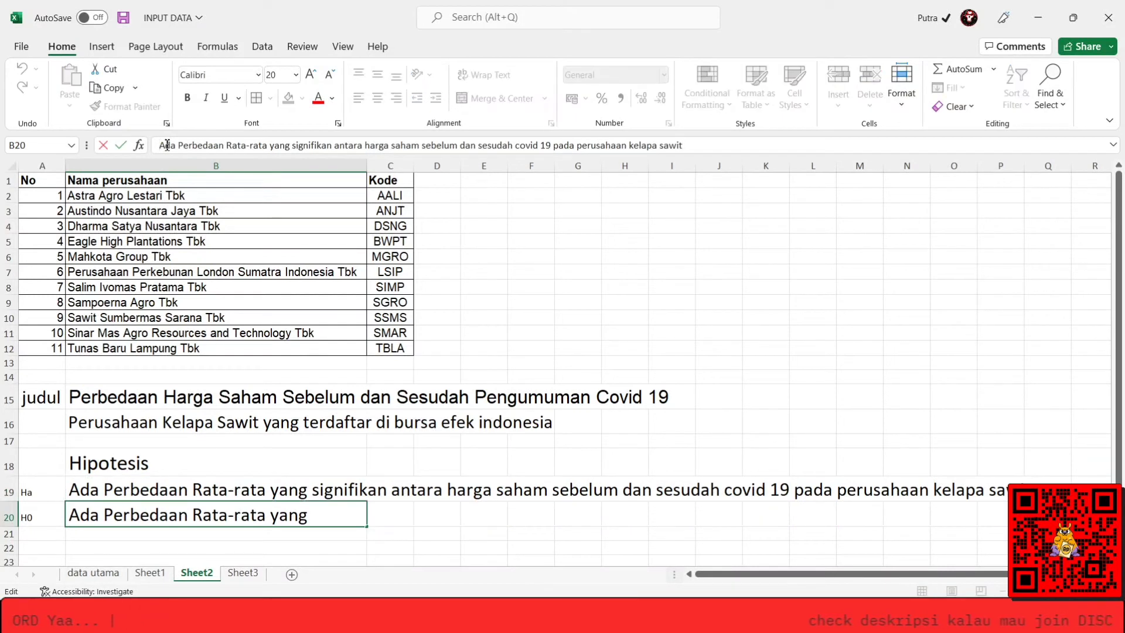
pyautogui.write('Tidak')
pyautogui.press('Return')
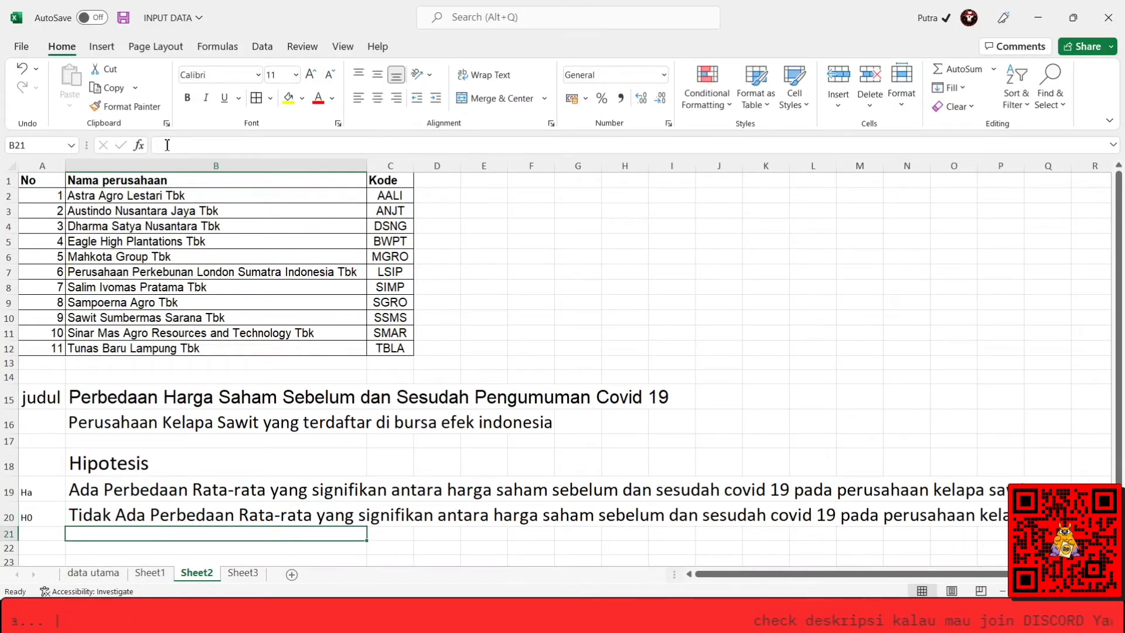
# Review the Ha and H0 statements in cells B19 and B20 against each other.
pyautogui.press('Up')
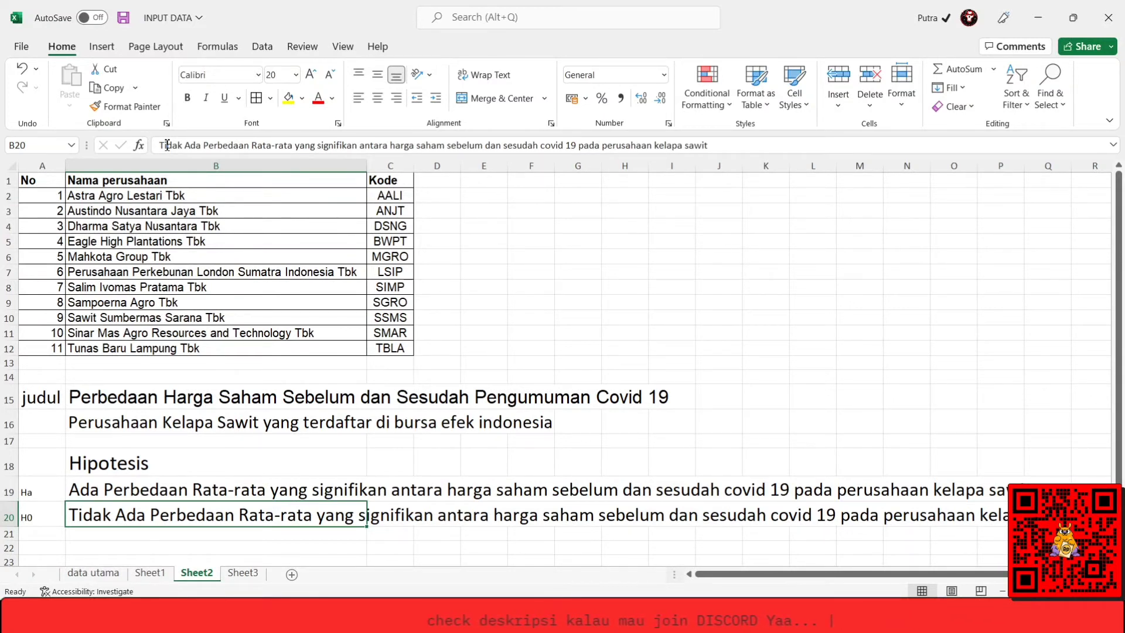
pyautogui.press('Up')
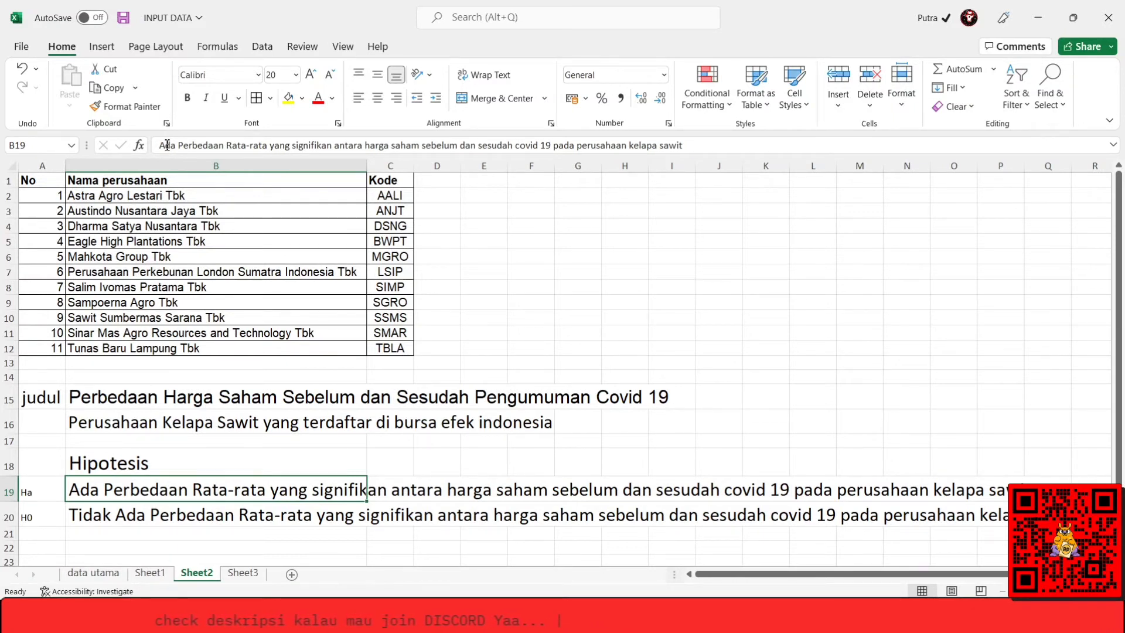
pyautogui.press('Right')
pyautogui.press('Left')
pyautogui.press('Down')
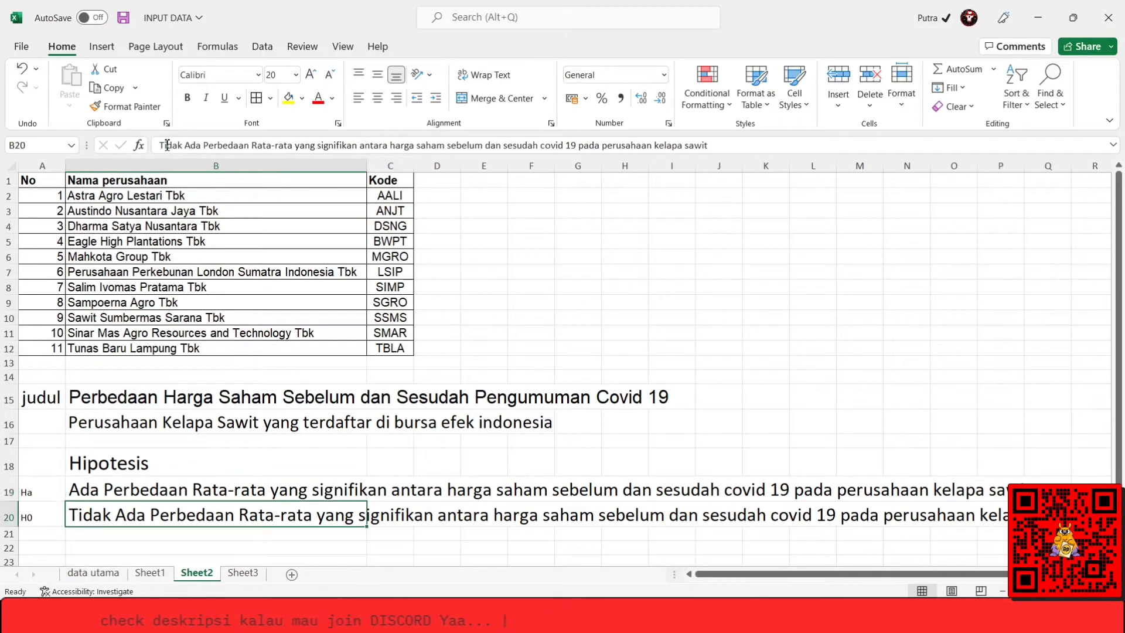
pyautogui.press('Up')
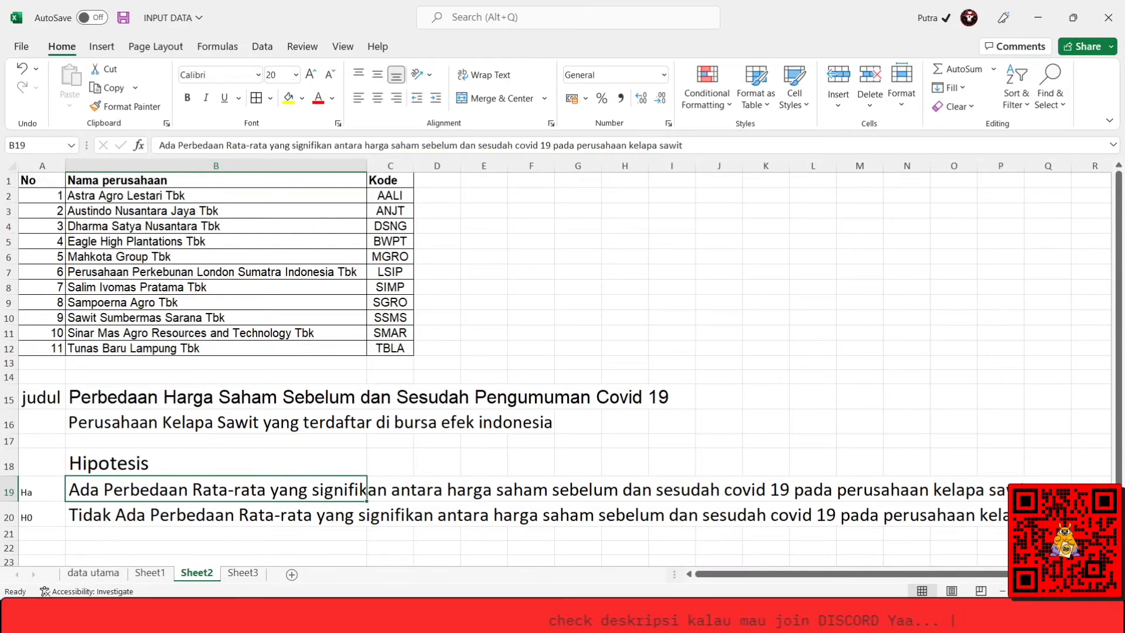
# Switch to the SPSS Data Editor and run a Paired-Samples T Test pairing Sebelum Covid with Setelah Covid.
pyautogui.moveTo(184, 616)
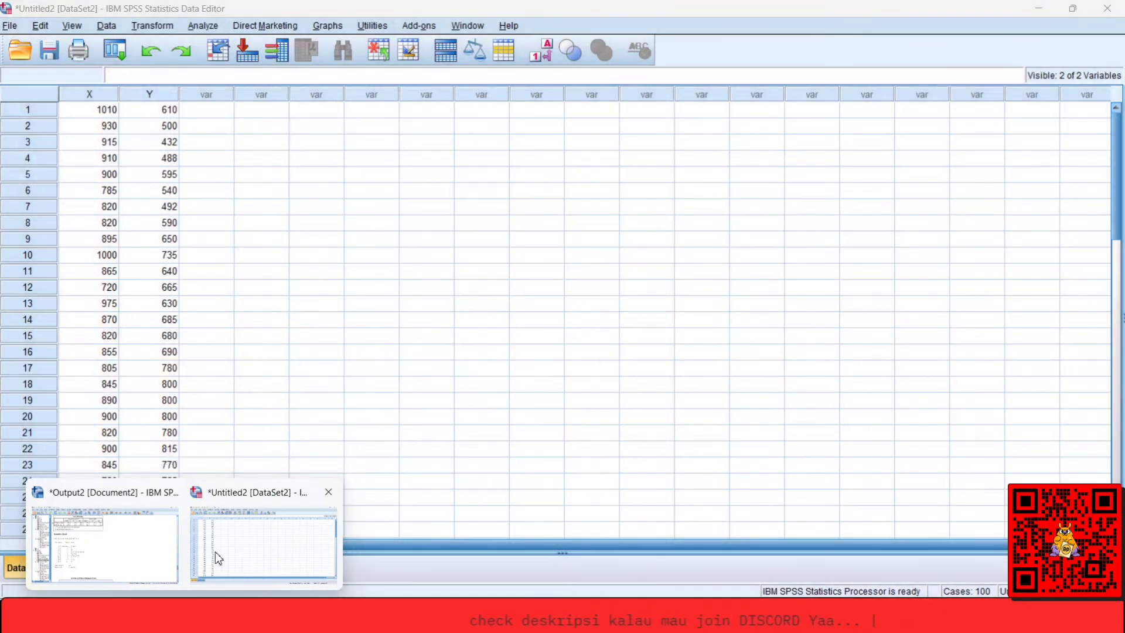
pyautogui.click(215, 550)
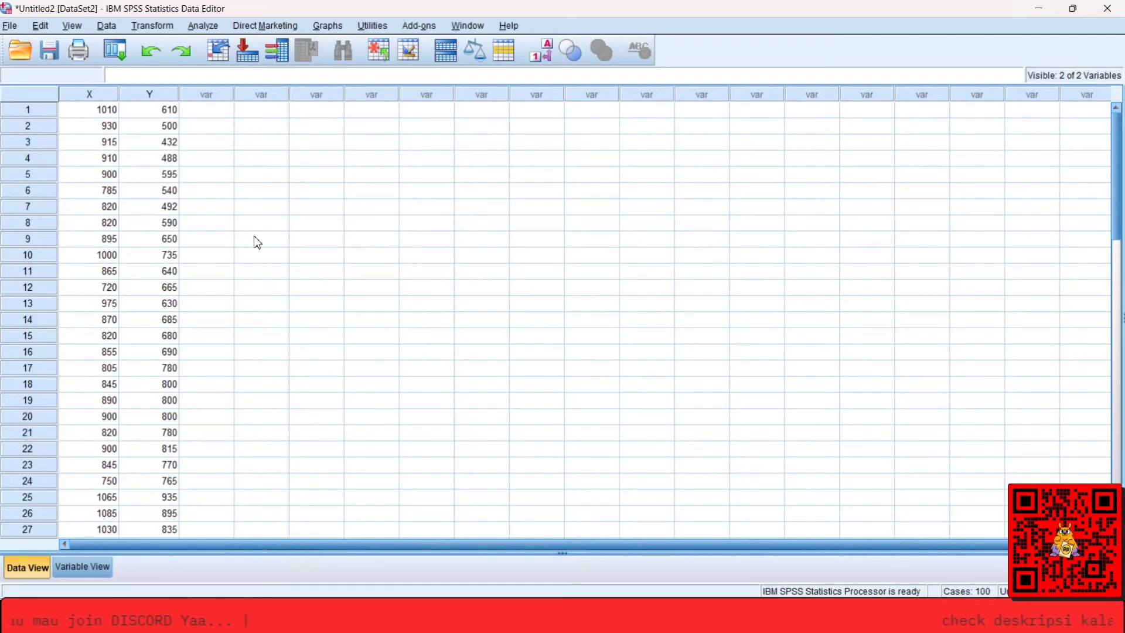
pyautogui.click(205, 29)
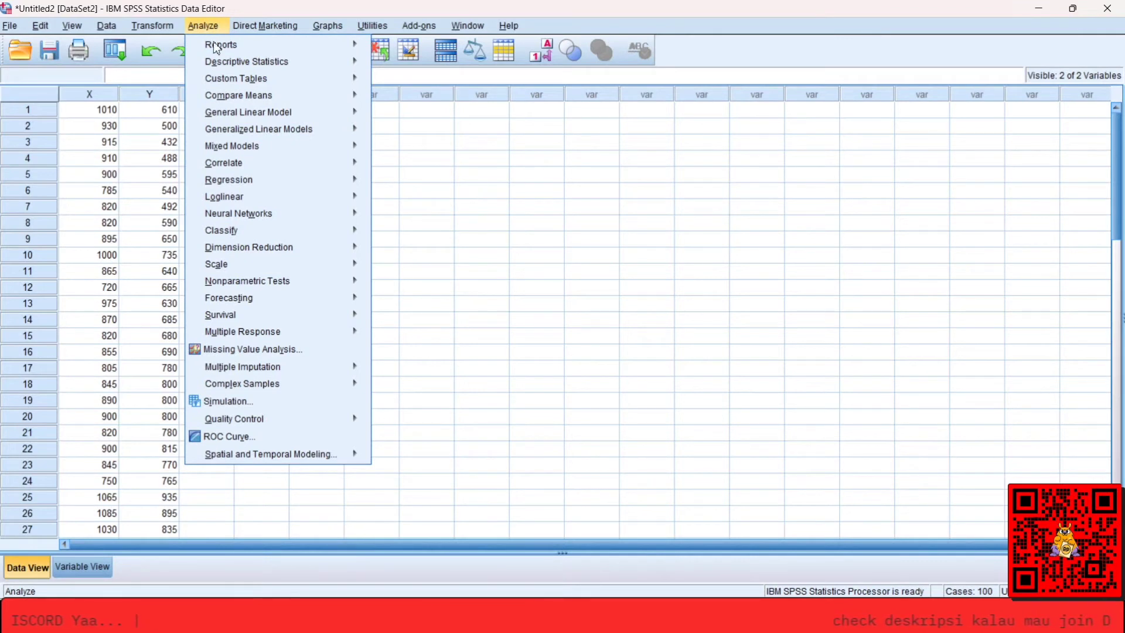
pyautogui.moveTo(306, 98)
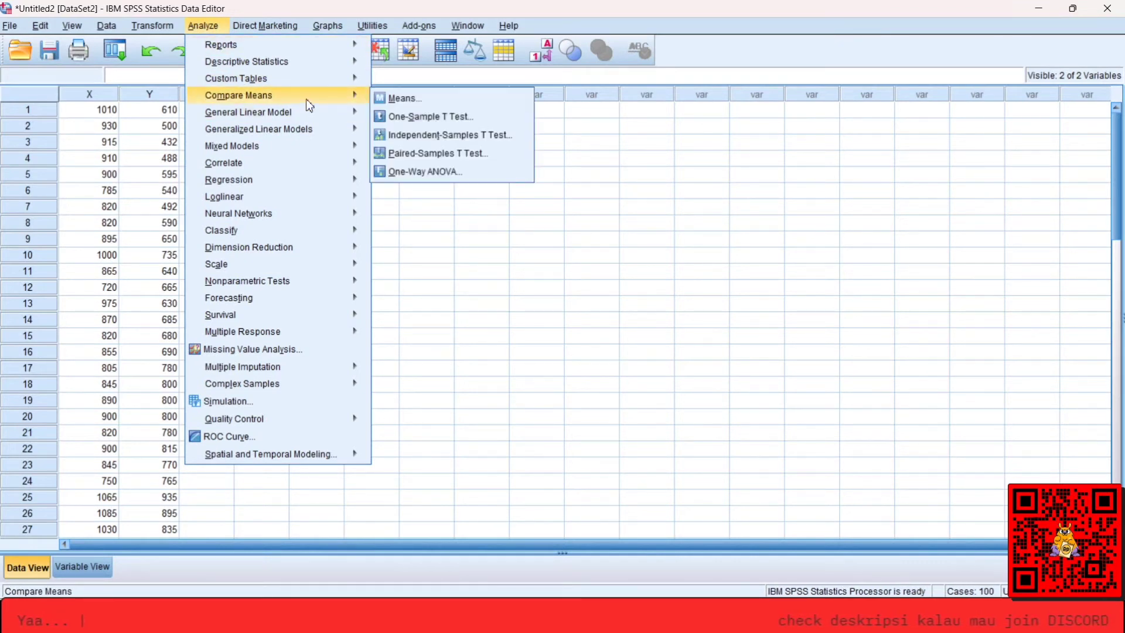
pyautogui.click(439, 151)
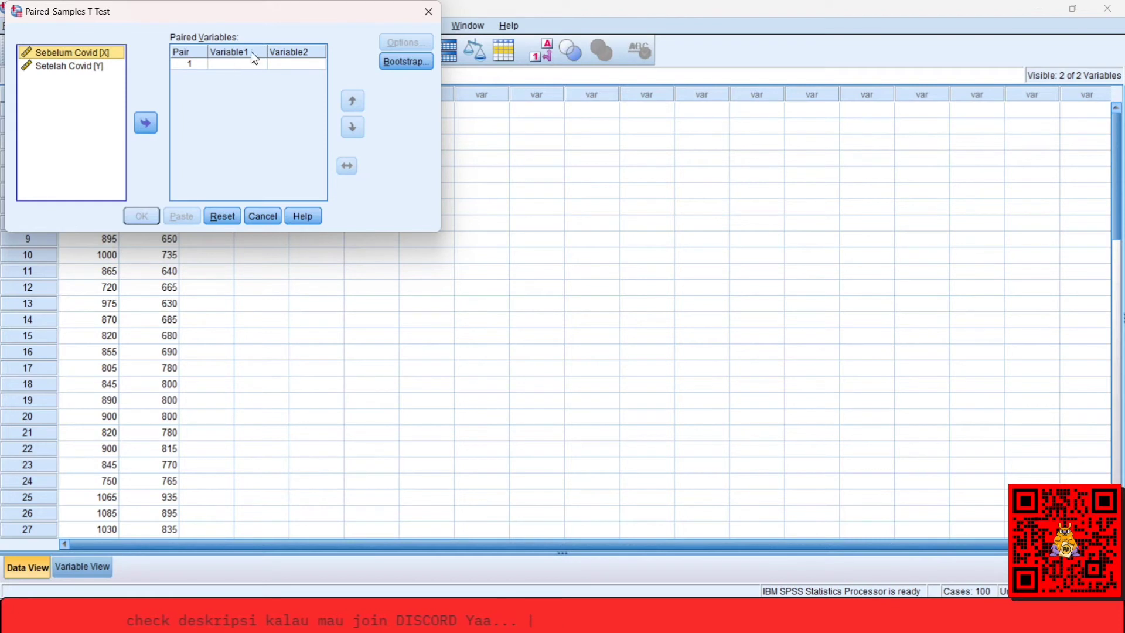
pyautogui.click(147, 123)
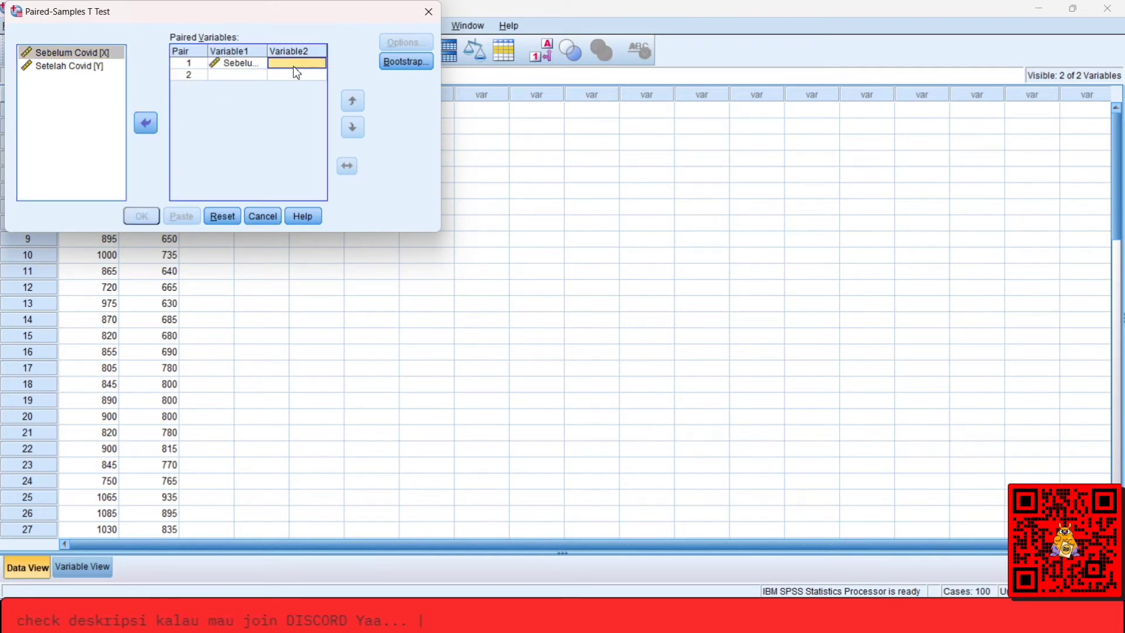
pyautogui.click(75, 67)
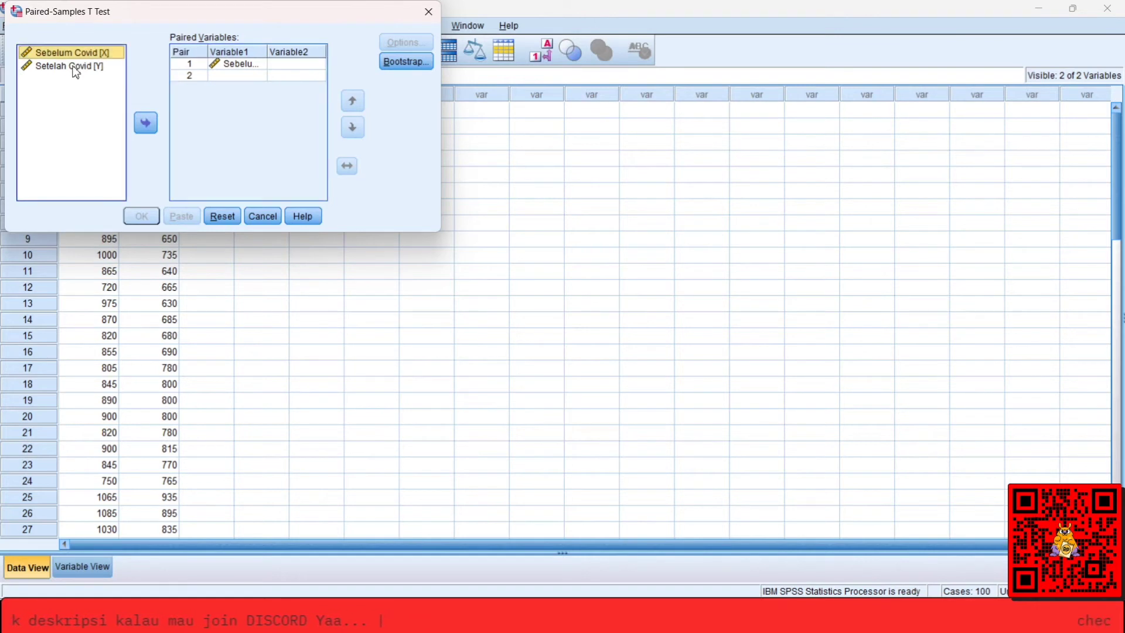
pyautogui.click(152, 117)
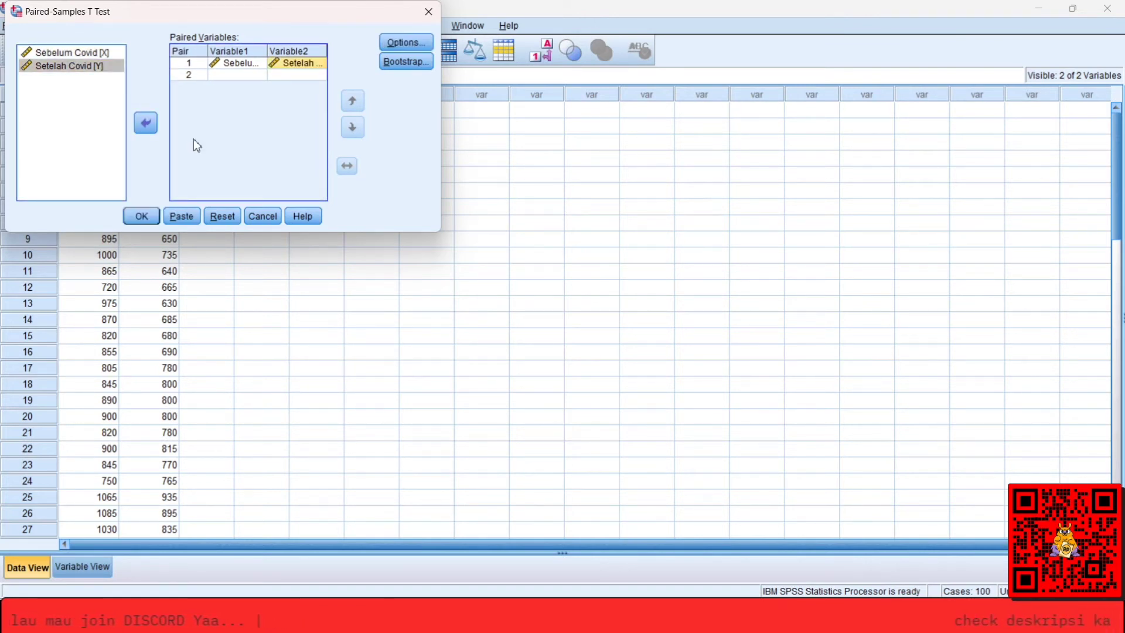
pyautogui.click(144, 221)
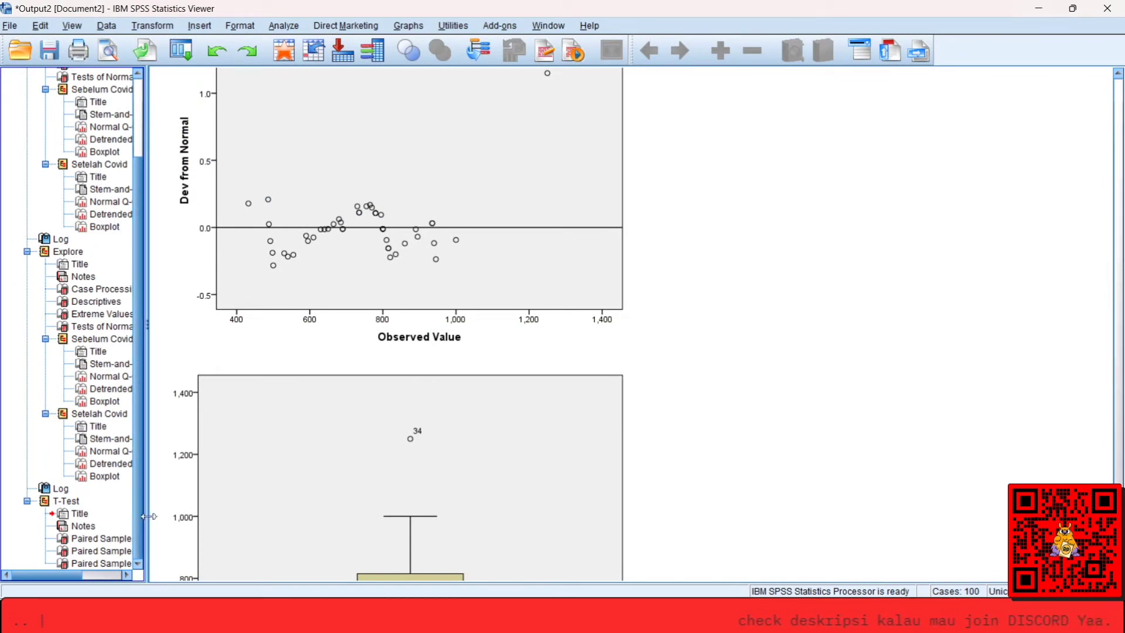
# Widen the output outline and examine the Paired Samples Statistics, Correlations and Test tables of the T-Test.
pyautogui.moveTo(148, 325); pyautogui.dragTo(168, 326)
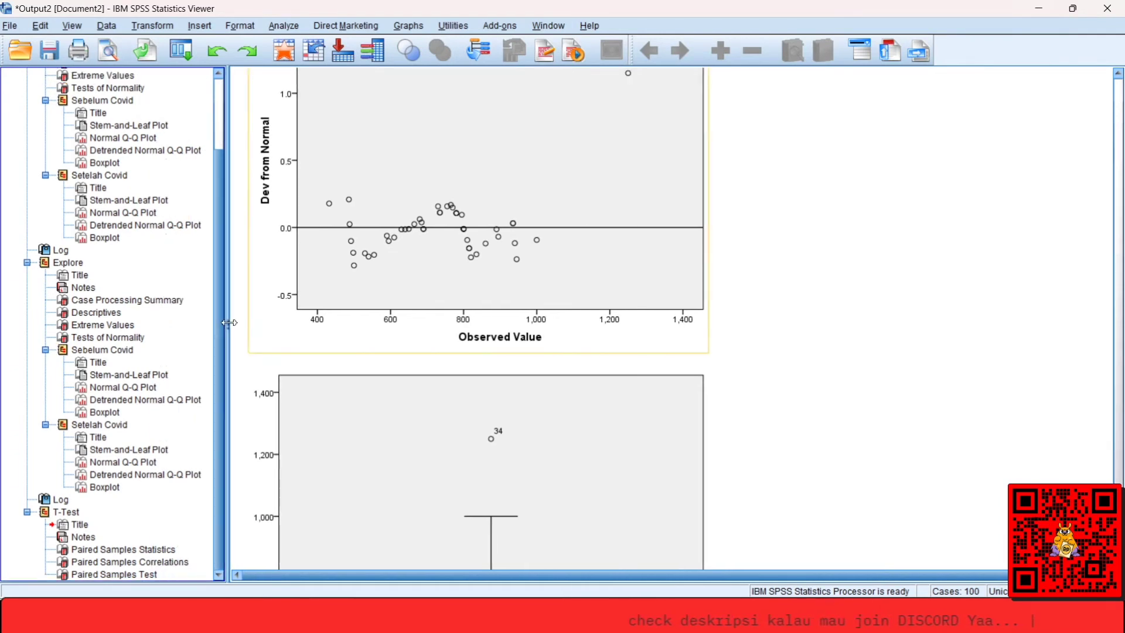
pyautogui.moveTo(169, 323); pyautogui.dragTo(228, 323)
pyautogui.click(144, 549)
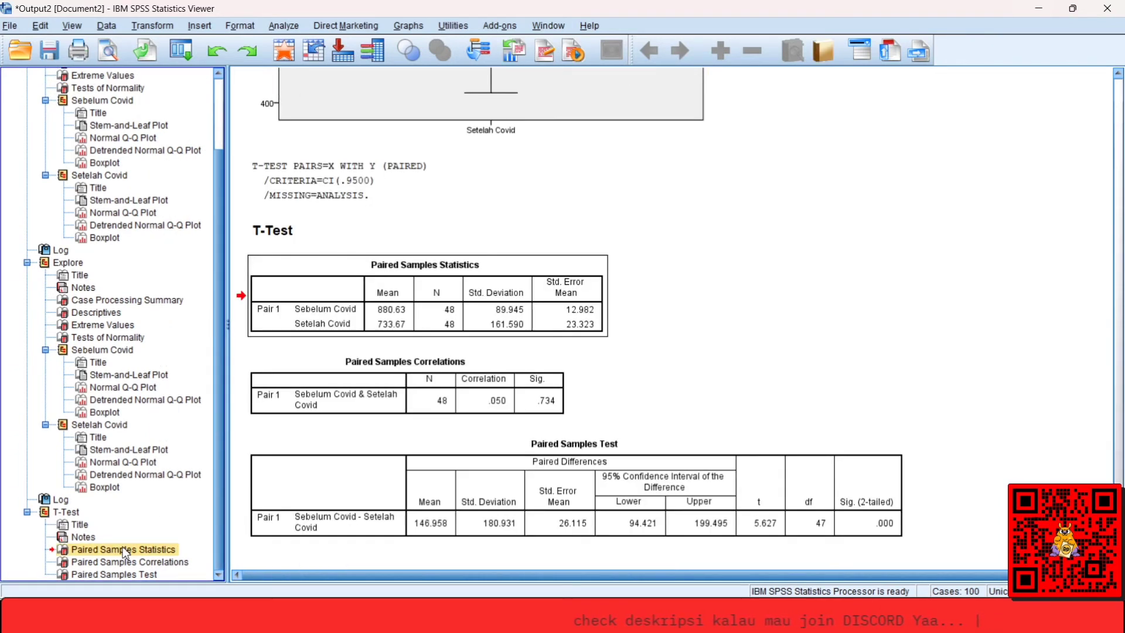
pyautogui.click(149, 562)
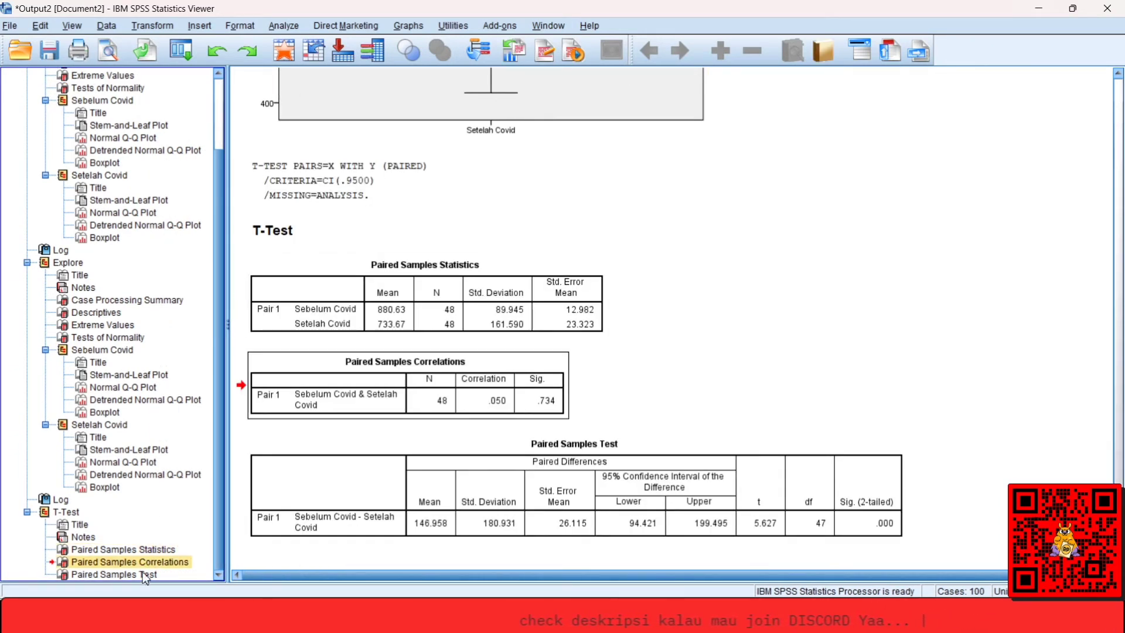
pyautogui.click(142, 575)
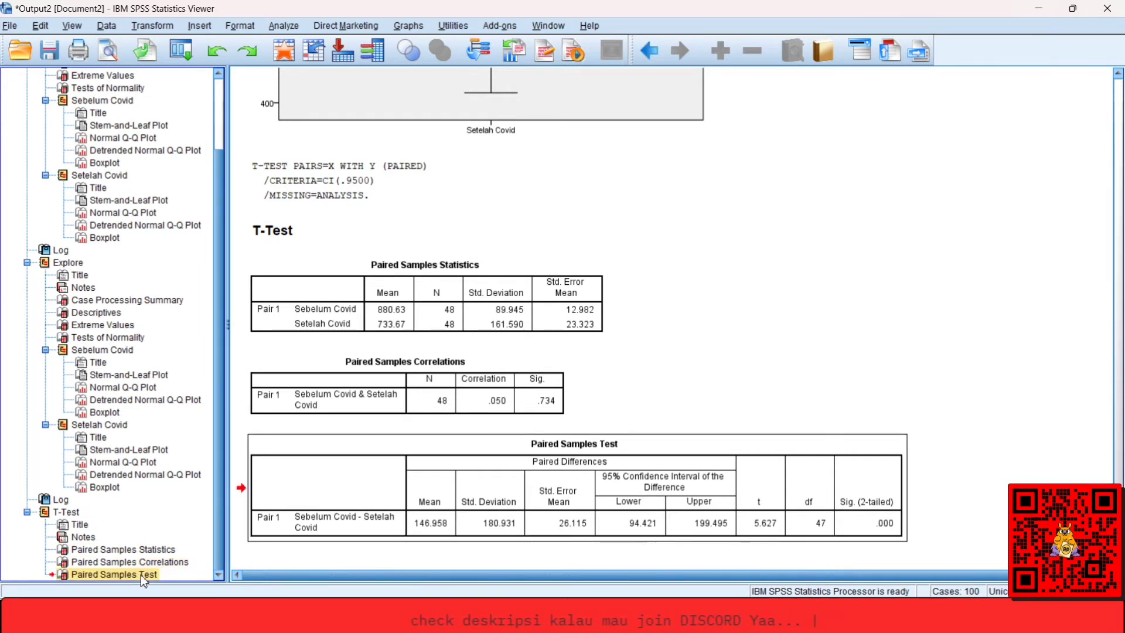
pyautogui.click(107, 551)
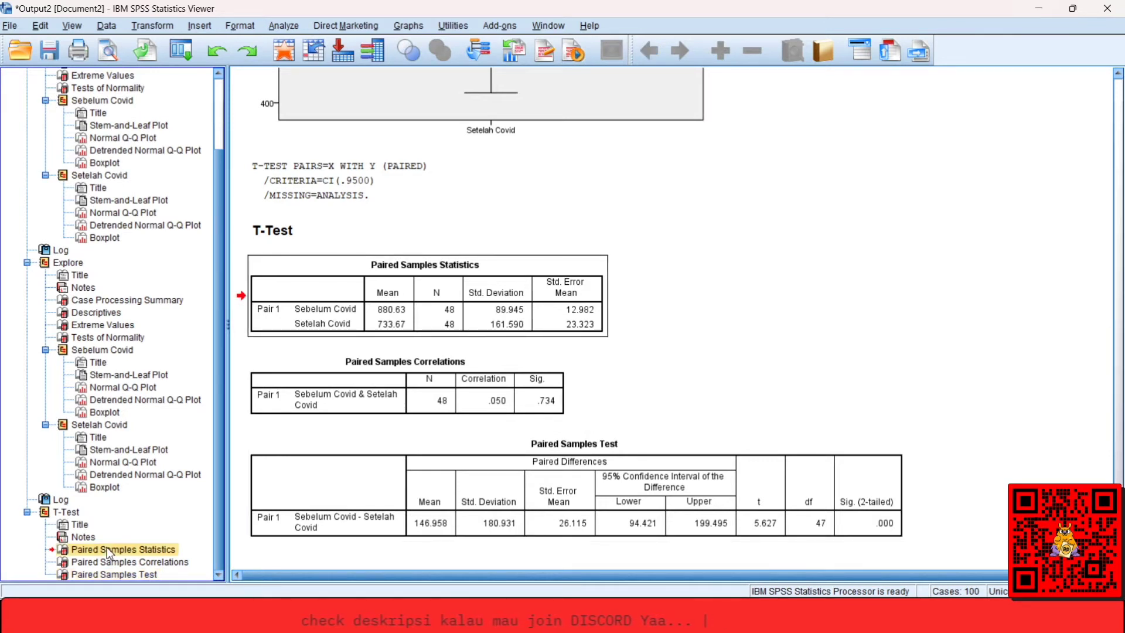
pyautogui.click(399, 293)
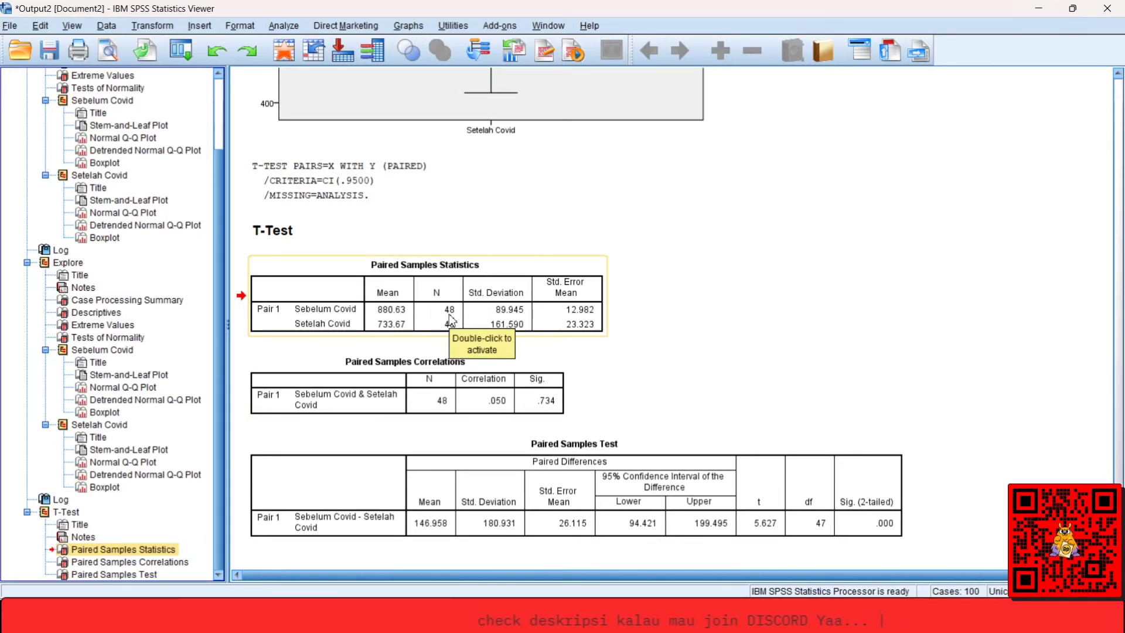
# Switch to Sheet1 of the INPUT DATA workbook in Excel, check its record numbering from first to last row, and return to the SPSS output.
pyautogui.moveTo(220, 615)
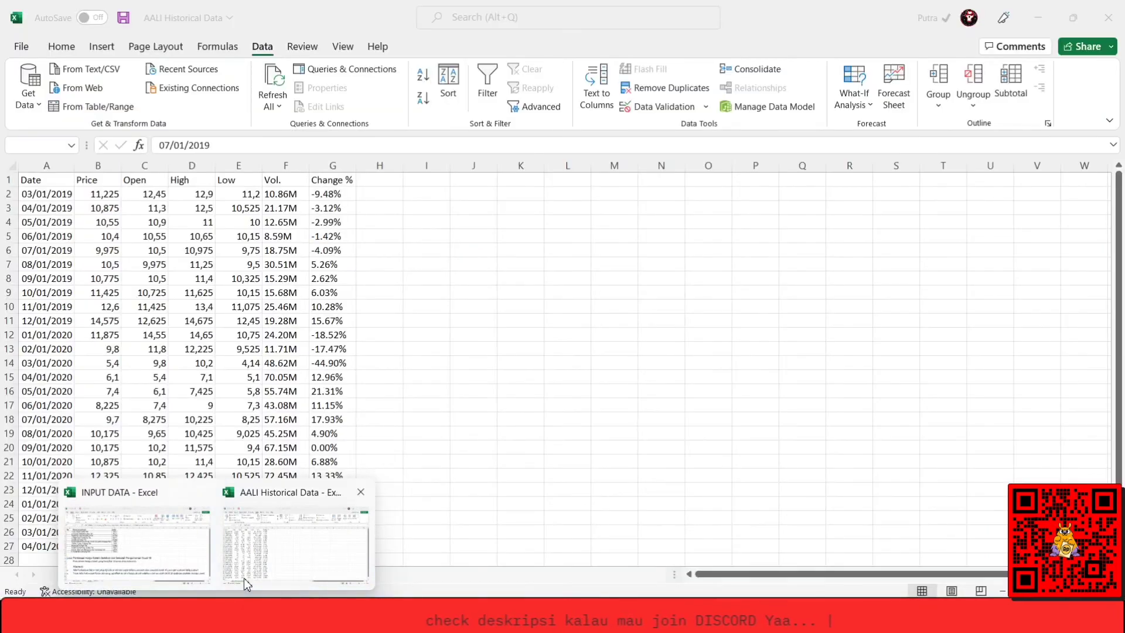
pyautogui.click(244, 578)
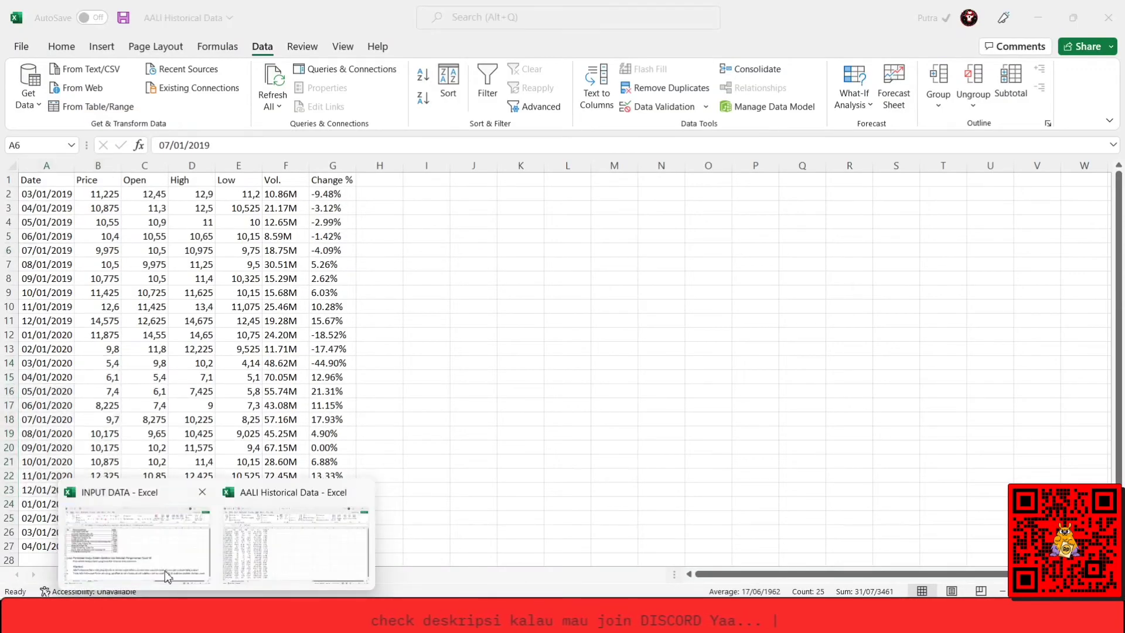
pyautogui.click(167, 576)
pyautogui.click(151, 572)
pyautogui.click(140, 501)
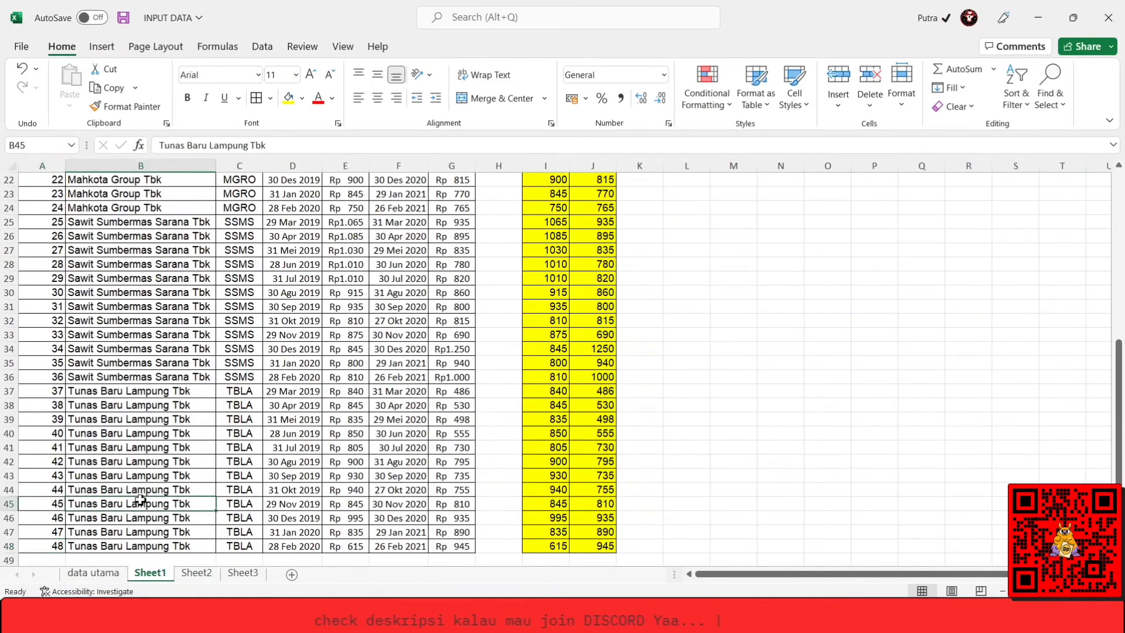
pyautogui.hotkey('ctrl', 'Up')
pyautogui.press('Left')
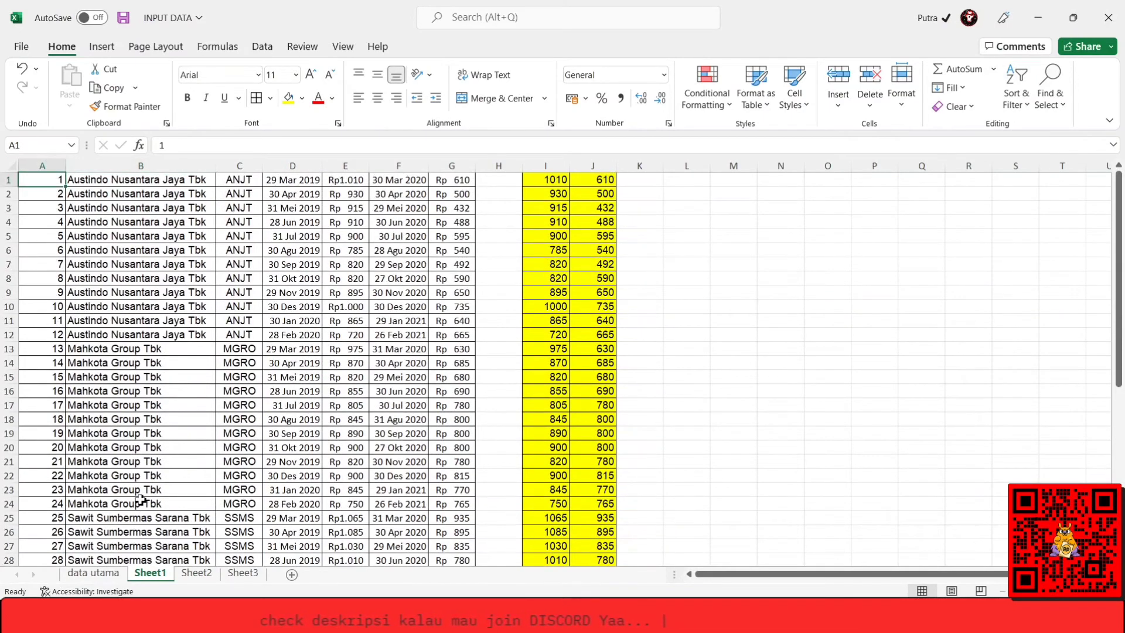
pyautogui.hotkey('ctrl', 'Down')
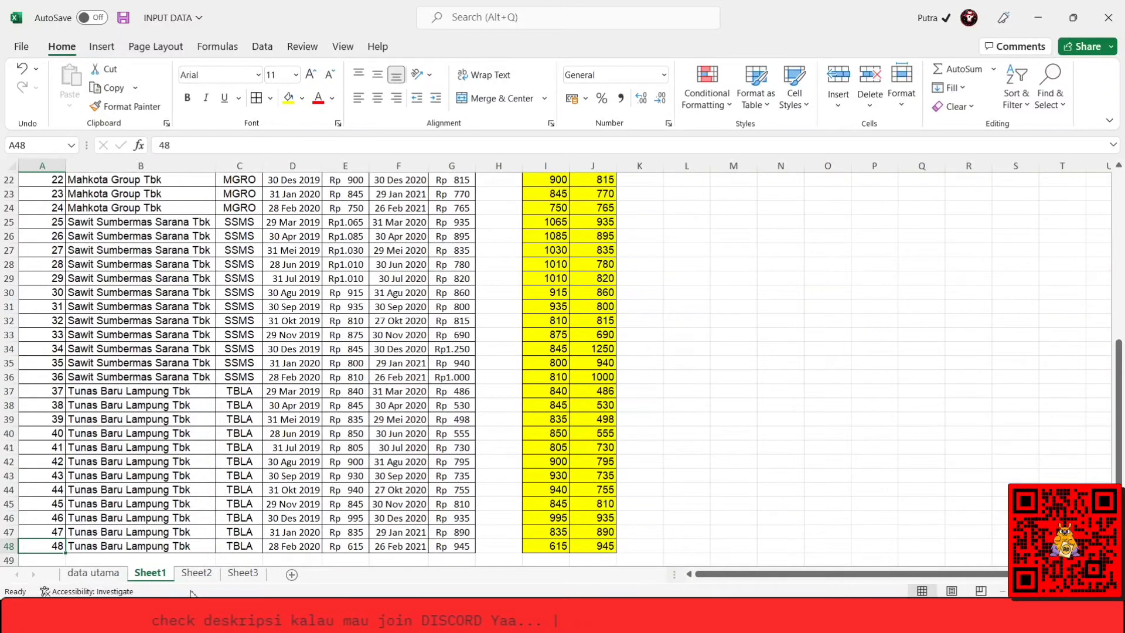
pyautogui.moveTo(184, 615)
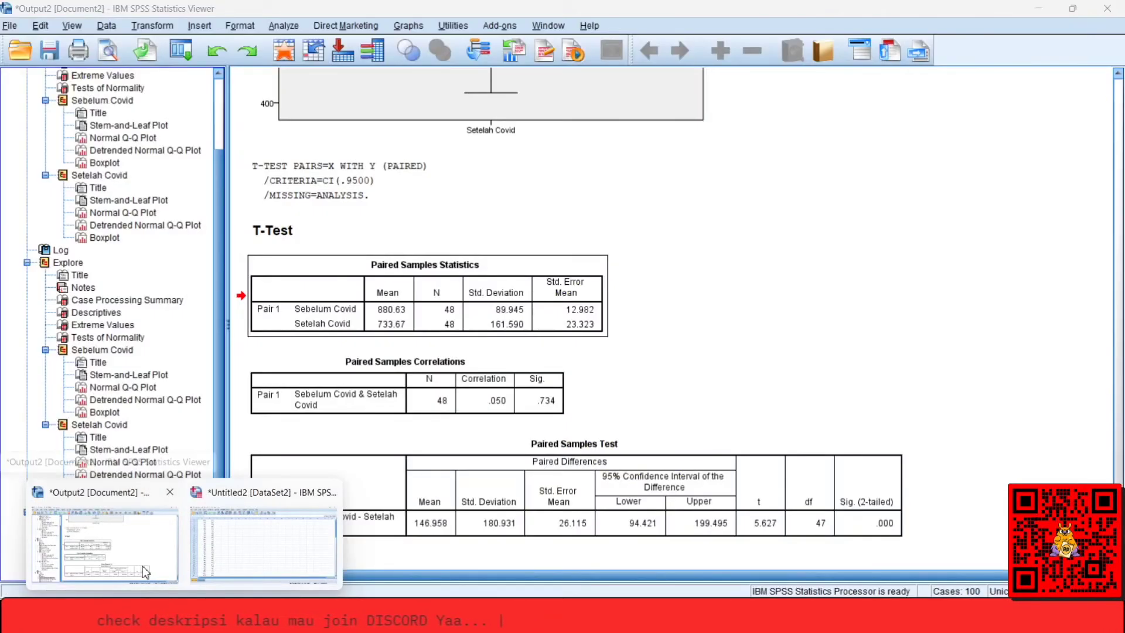
pyautogui.click(145, 572)
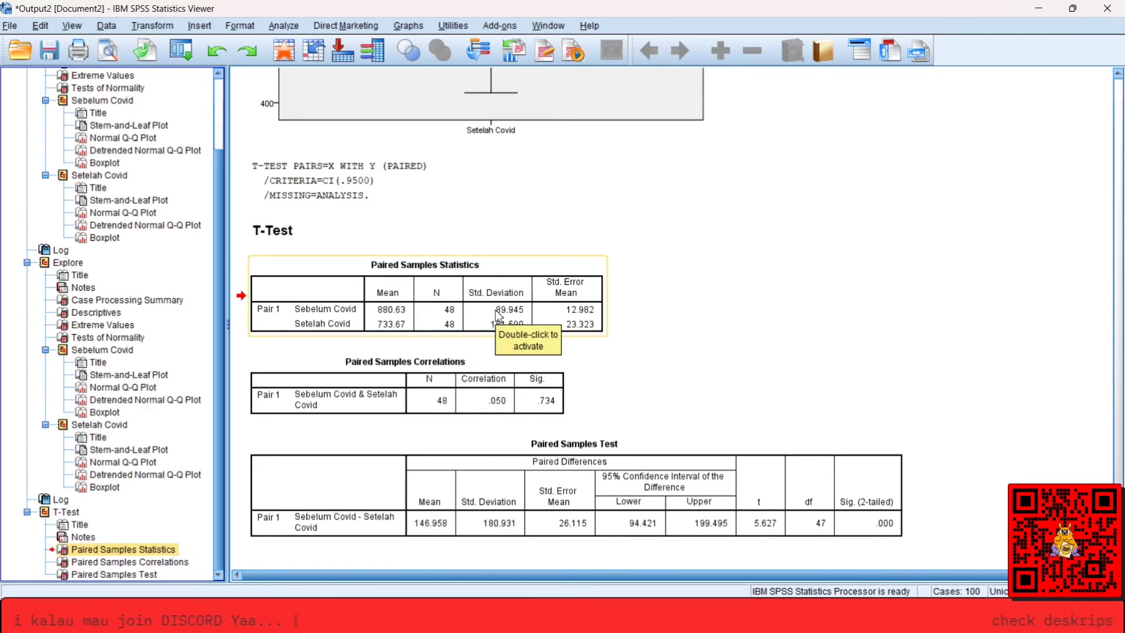
# Switch to Sheet1 of INPUT DATA in Excel and examine the pre-Covid stock prices in column E across all companies.
pyautogui.moveTo(217, 619)
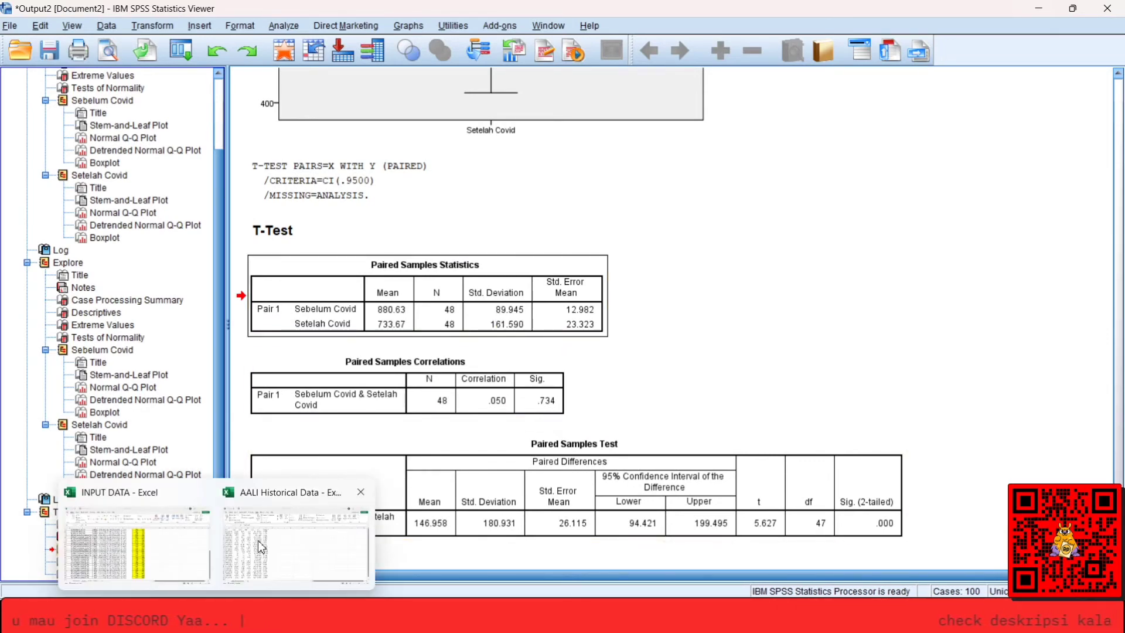
pyautogui.click(187, 543)
pyautogui.click(308, 250)
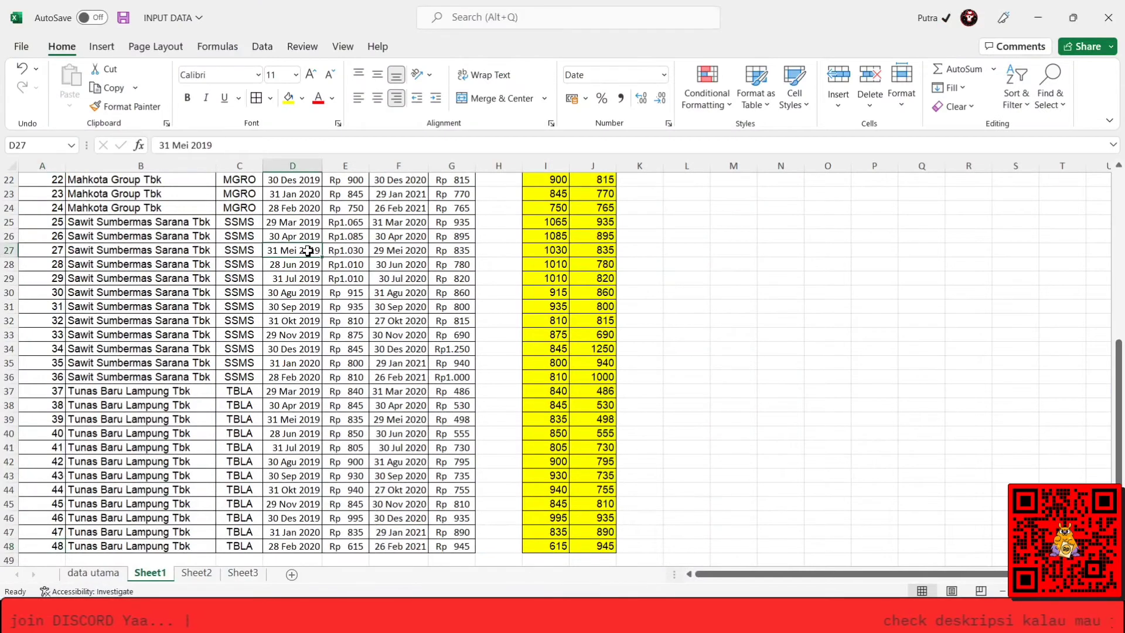
pyautogui.hotkey('ctrl', 'Up')
pyautogui.press('Right')
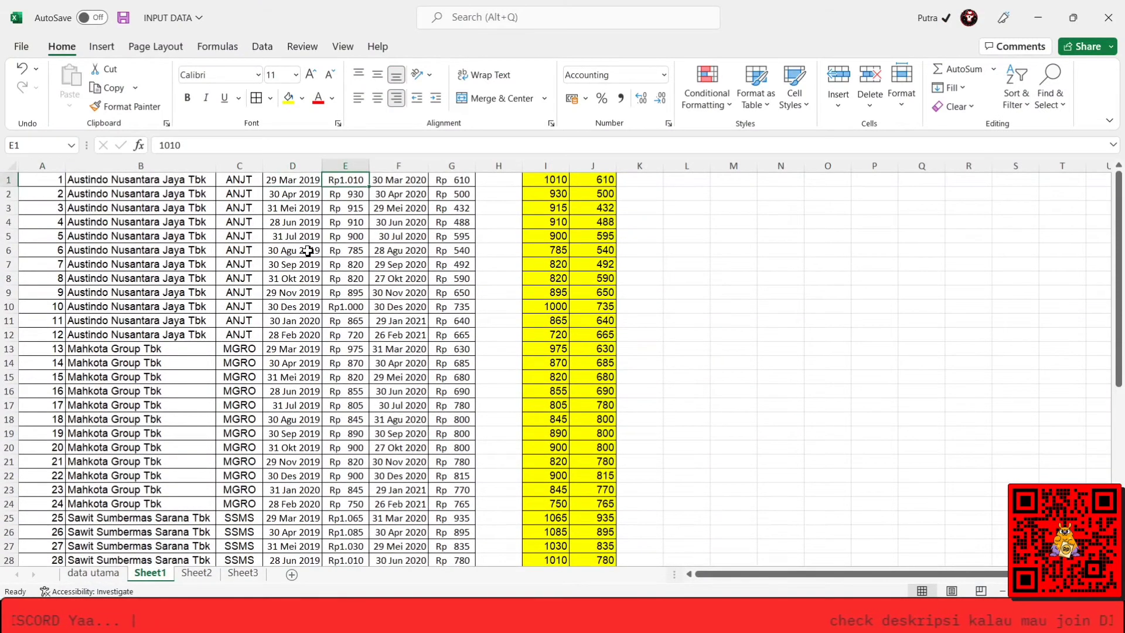
pyautogui.press('Down')
pyautogui.press('Down')
pyautogui.press('Down')
pyautogui.press('Down')
pyautogui.press('Down')
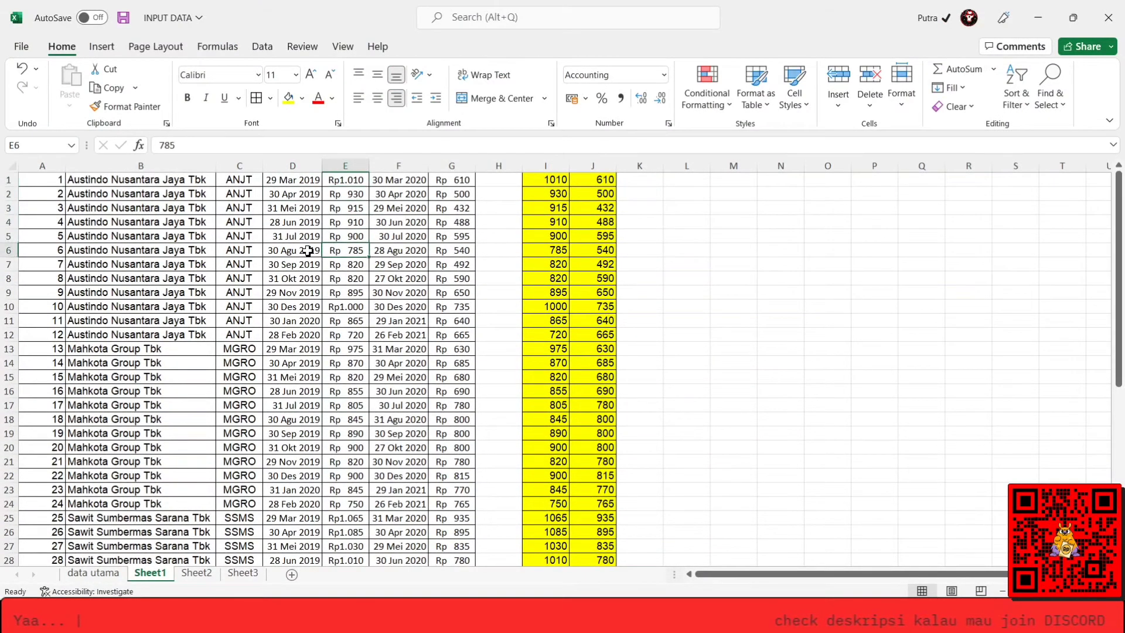
pyautogui.press('Down')
pyautogui.press('Down')
pyautogui.press('Down')
pyautogui.press('Down')
pyautogui.press('Down')
pyautogui.press('Down')
pyautogui.press('Down')
pyautogui.press('Down')
pyautogui.press('Down')
pyautogui.press('Down')
pyautogui.press('Down')
pyautogui.press('Down')
pyautogui.press('Down')
pyautogui.press('Down')
pyautogui.press('Down')
pyautogui.press('Down')
pyautogui.press('Down')
pyautogui.press('Down')
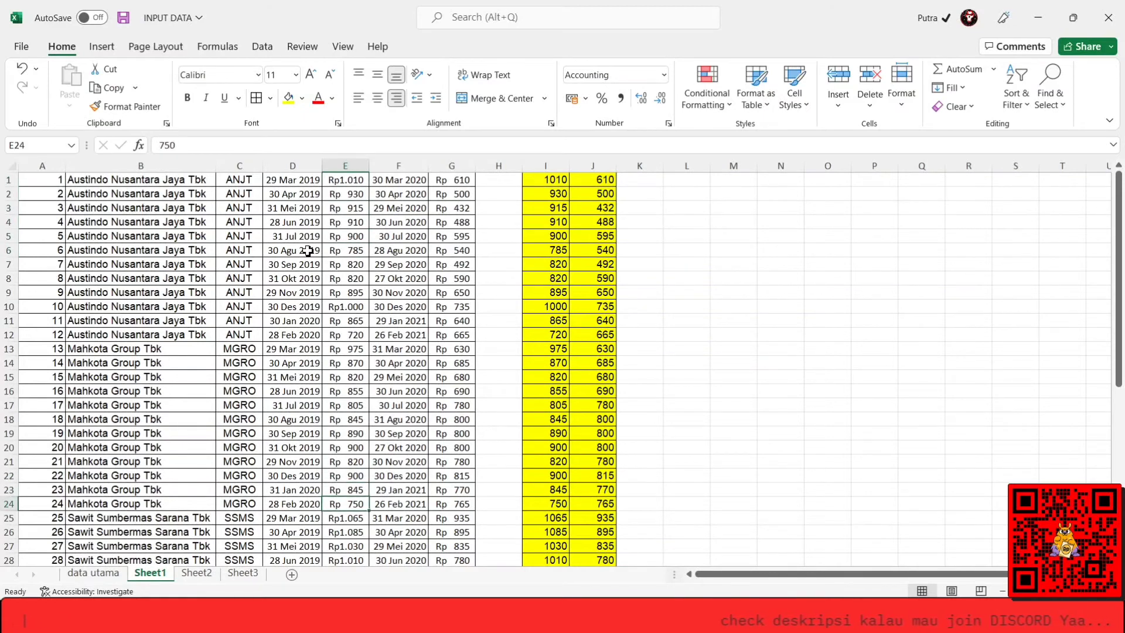
pyautogui.press('Down')
pyautogui.press('Up')
pyautogui.press('Up')
pyautogui.press('Up')
pyautogui.press('Up')
pyautogui.press('Up')
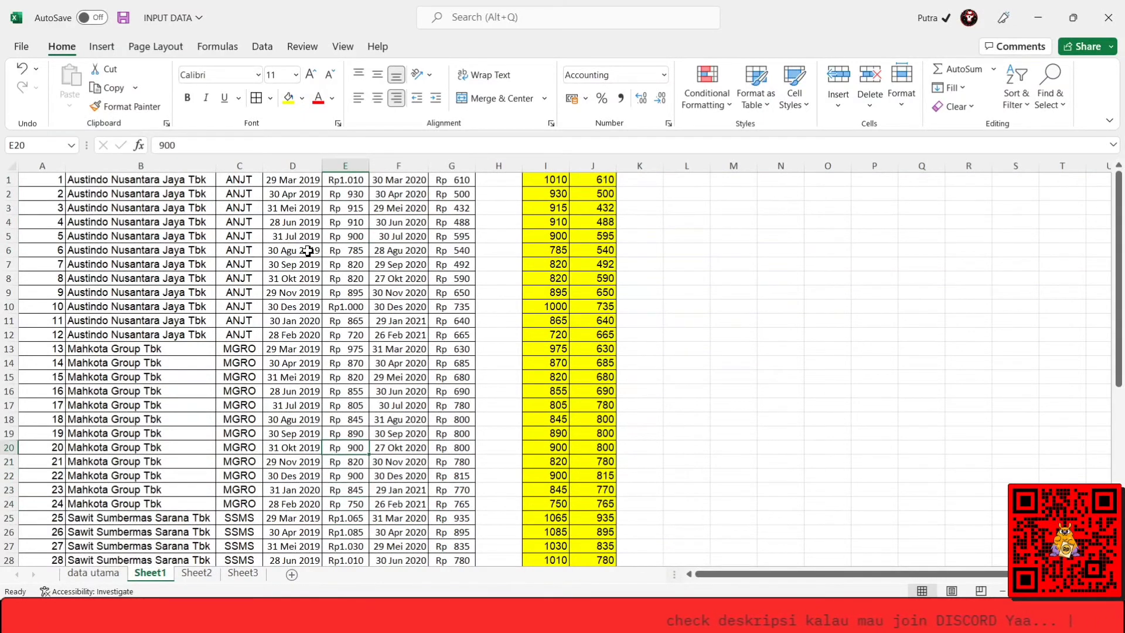
pyautogui.press('Down')
pyautogui.press('Down')
pyautogui.press('Down')
pyautogui.press('Down')
pyautogui.press('Down')
pyautogui.press('Down')
pyautogui.press('Down')
pyautogui.press('Down')
pyautogui.press('Down')
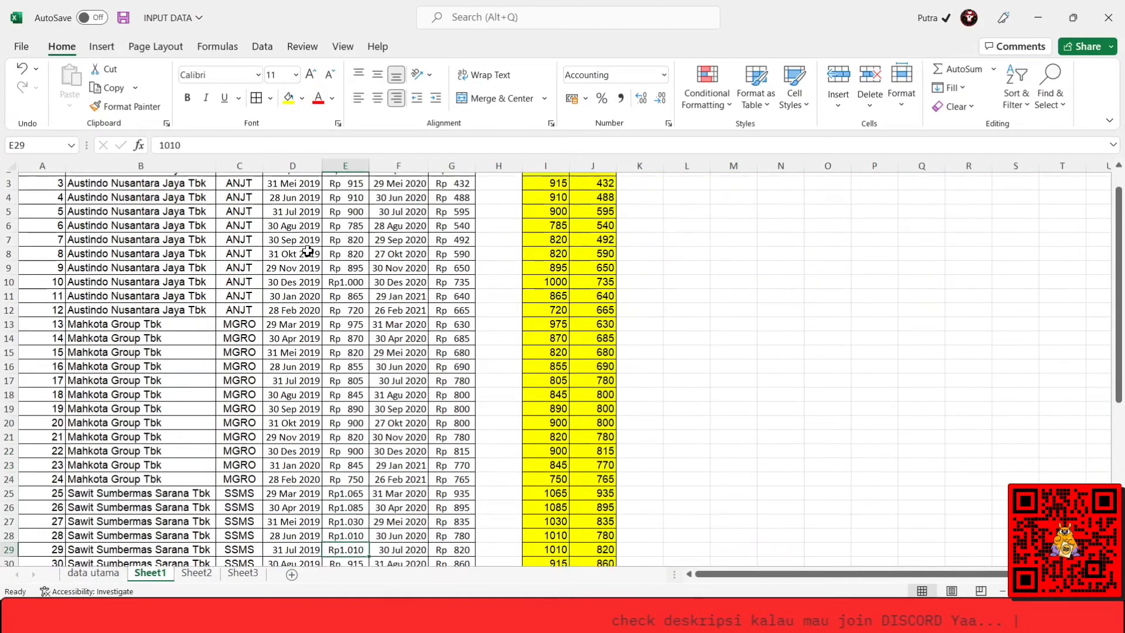
pyautogui.press('Down')
pyautogui.press('Down')
pyautogui.press('Down')
pyautogui.press('Down')
pyautogui.press('Down')
pyautogui.press('Down')
pyautogui.press('Down')
pyautogui.press('Down')
pyautogui.press('Down')
pyautogui.press('Down')
pyautogui.press('Down')
pyautogui.press('Down')
pyautogui.press('Down')
pyautogui.press('Down')
pyautogui.press('Down')
pyautogui.press('Down')
pyautogui.press('Down')
pyautogui.press('Down')
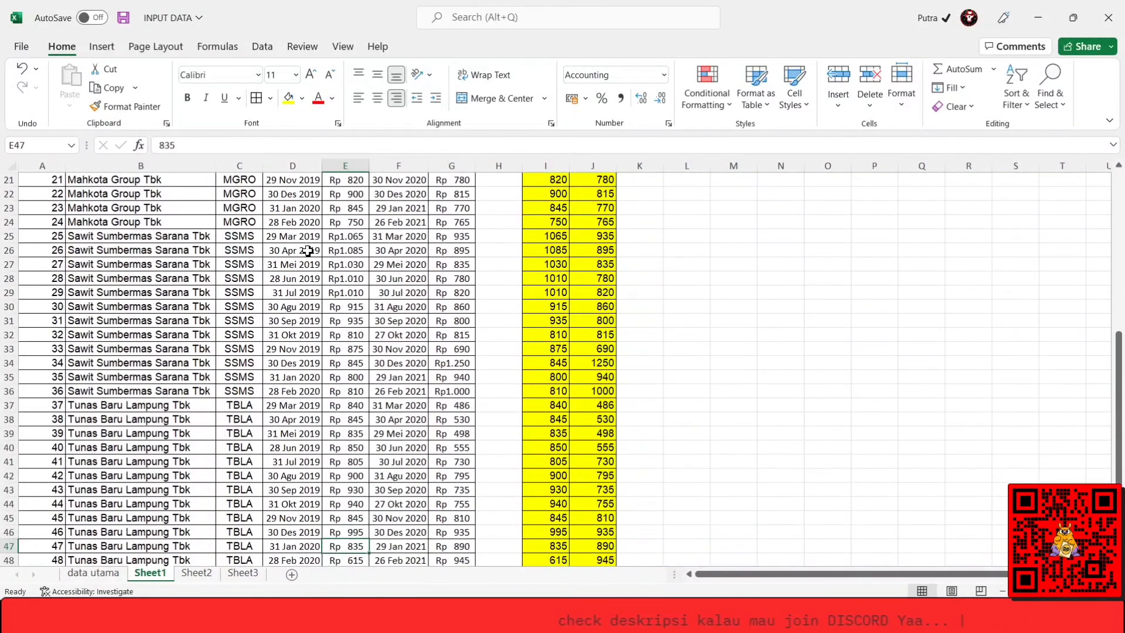
pyautogui.press('Up')
pyautogui.press('Up')
pyautogui.press('Up')
pyautogui.press('Up')
pyautogui.press('Up')
pyautogui.press('Up')
pyautogui.press('Up')
pyautogui.press('Up')
pyautogui.press('Up')
pyautogui.press('Up')
pyautogui.press('Up')
pyautogui.press('Up')
pyautogui.press('Up')
pyautogui.press('Up')
pyautogui.press('Up')
pyautogui.press('Up')
pyautogui.press('Up')
pyautogui.press('Up')
pyautogui.press('Up')
pyautogui.press('Up')
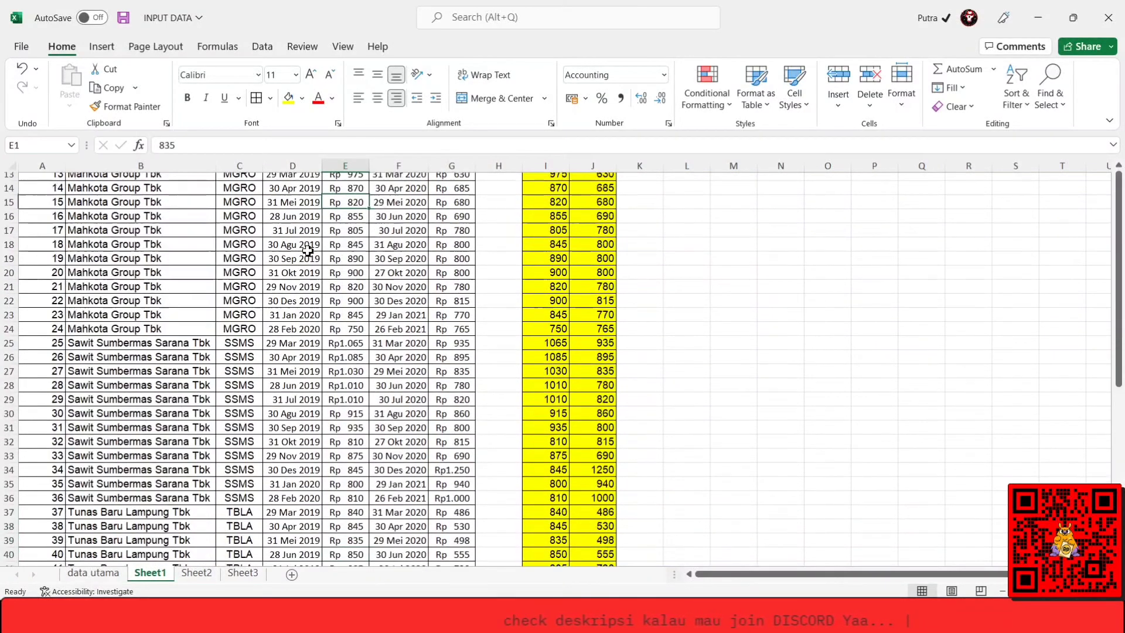
pyautogui.press('Up')
pyautogui.press('Up')
pyautogui.press('Up')
pyautogui.press('Up')
pyautogui.press('Up')
pyautogui.press('Up')
pyautogui.press('Up')
pyautogui.press('Up')
pyautogui.press('Up')
pyautogui.press('Up')
pyautogui.press('Up')
pyautogui.press('Up')
pyautogui.press('Up')
pyautogui.press('Up')
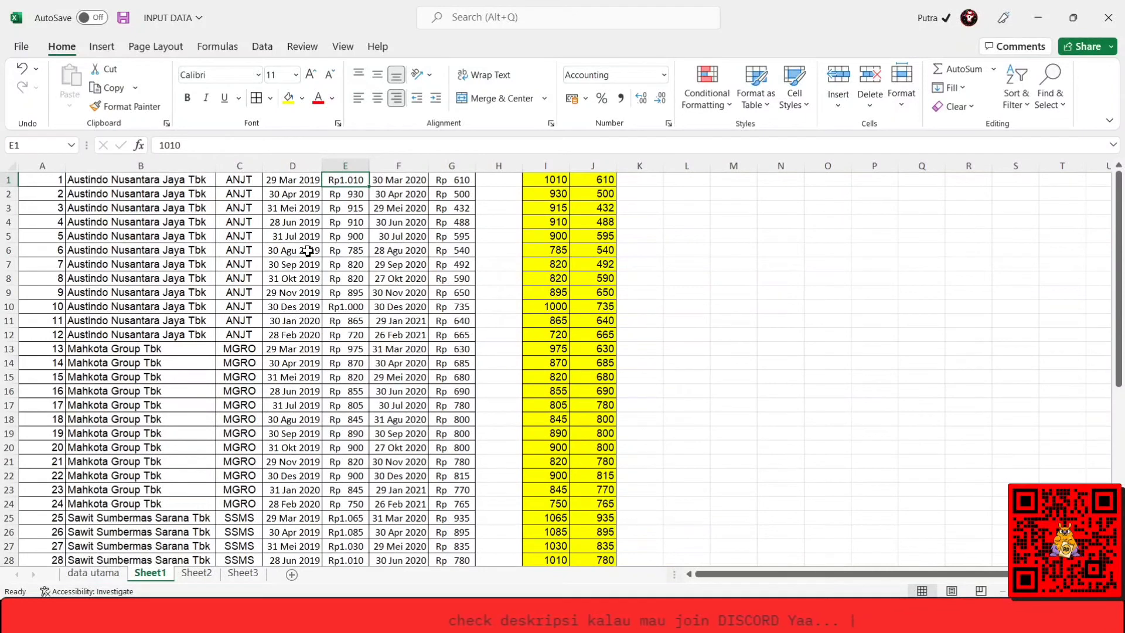
# Return to the SPSS output and examine the Paired Samples Correlations and Paired Samples Test tables, including the confidence interval and t value.
pyautogui.hotkey('alt', 'Tab')
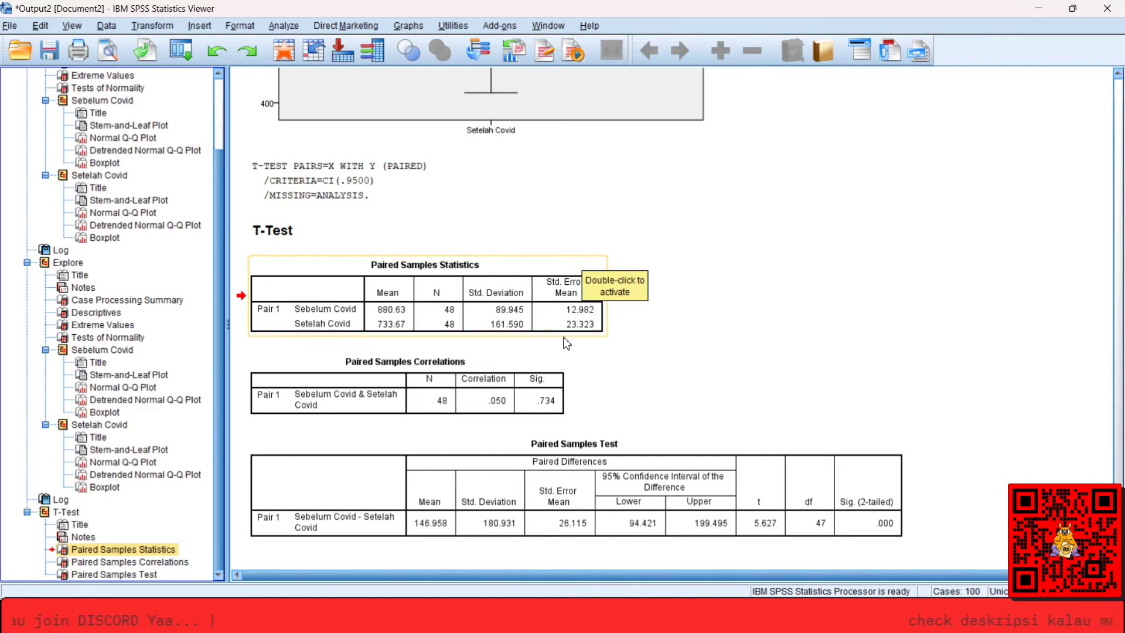
pyautogui.click(480, 413)
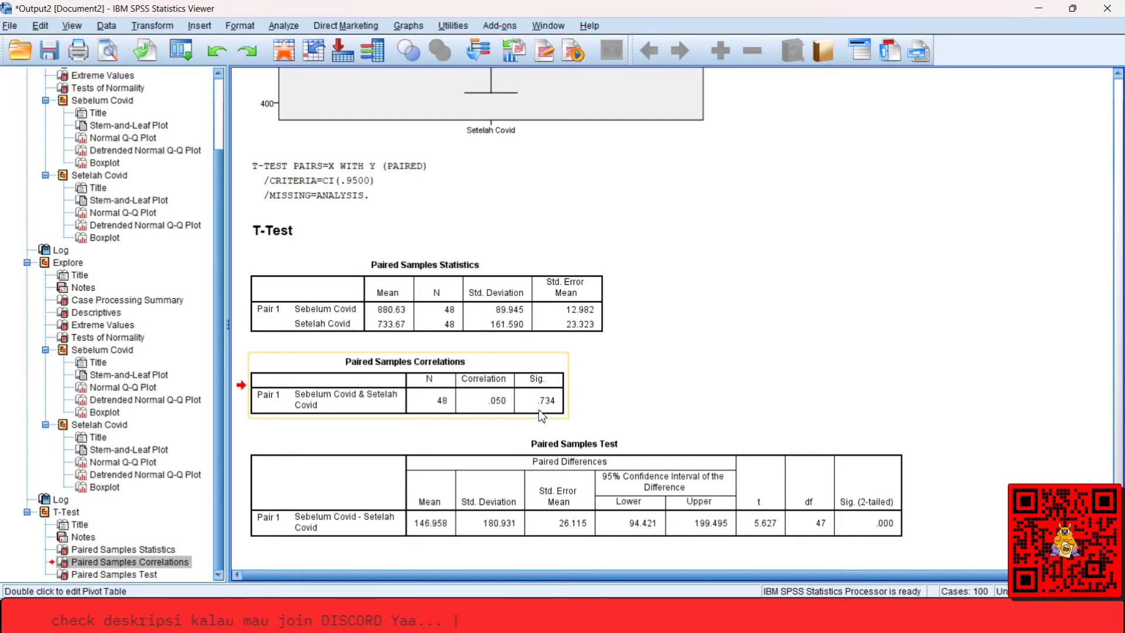
pyautogui.click(546, 495)
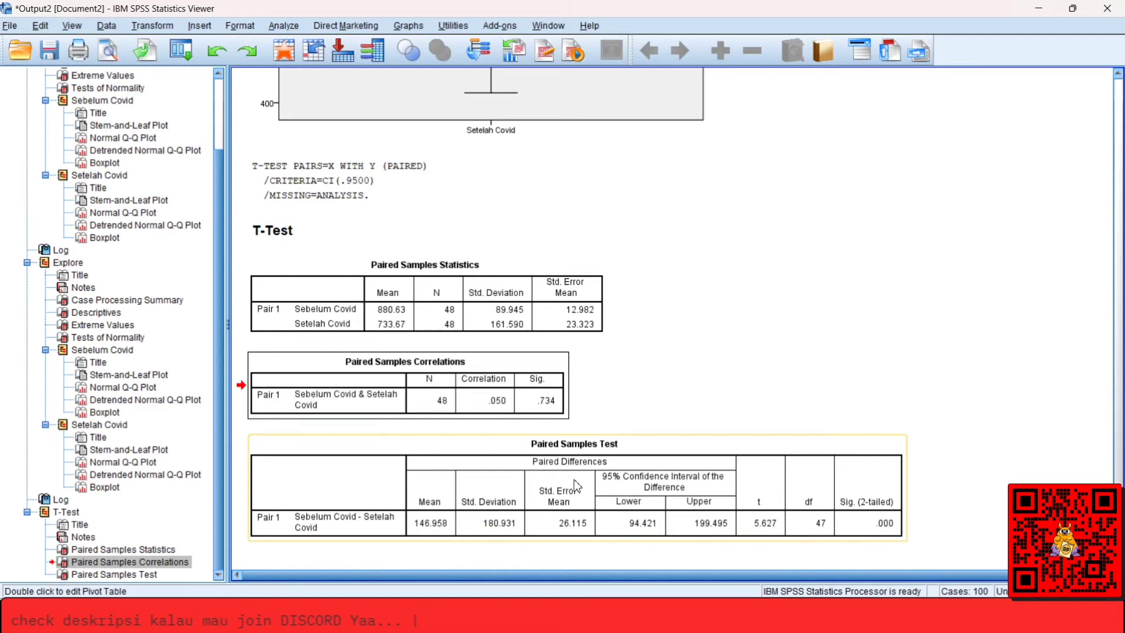
pyautogui.click(543, 490)
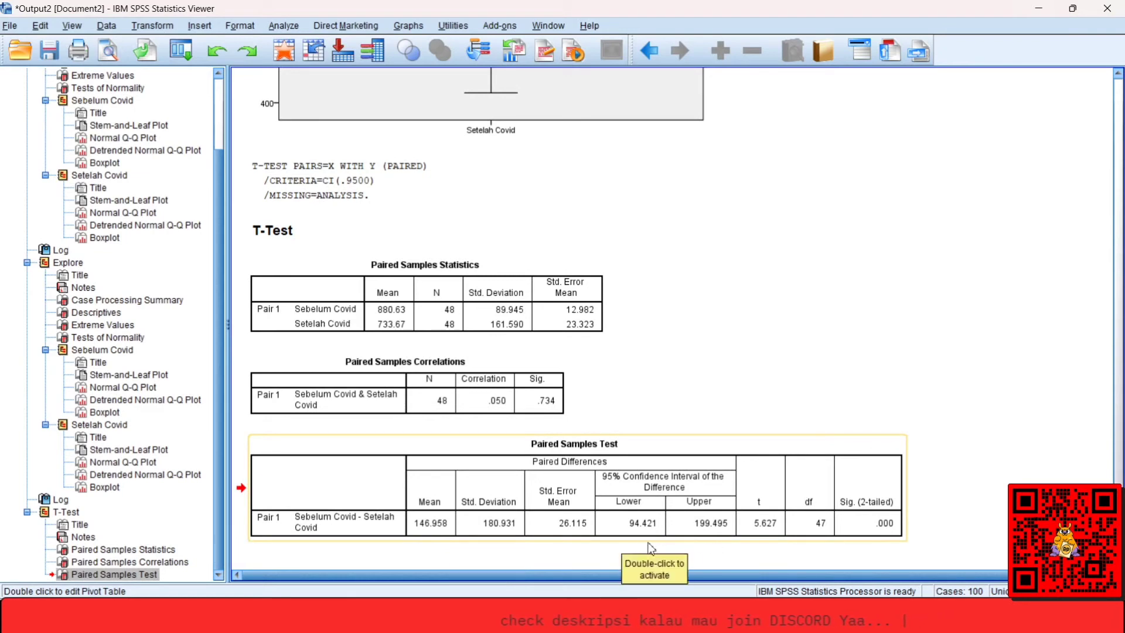
pyautogui.click(624, 523)
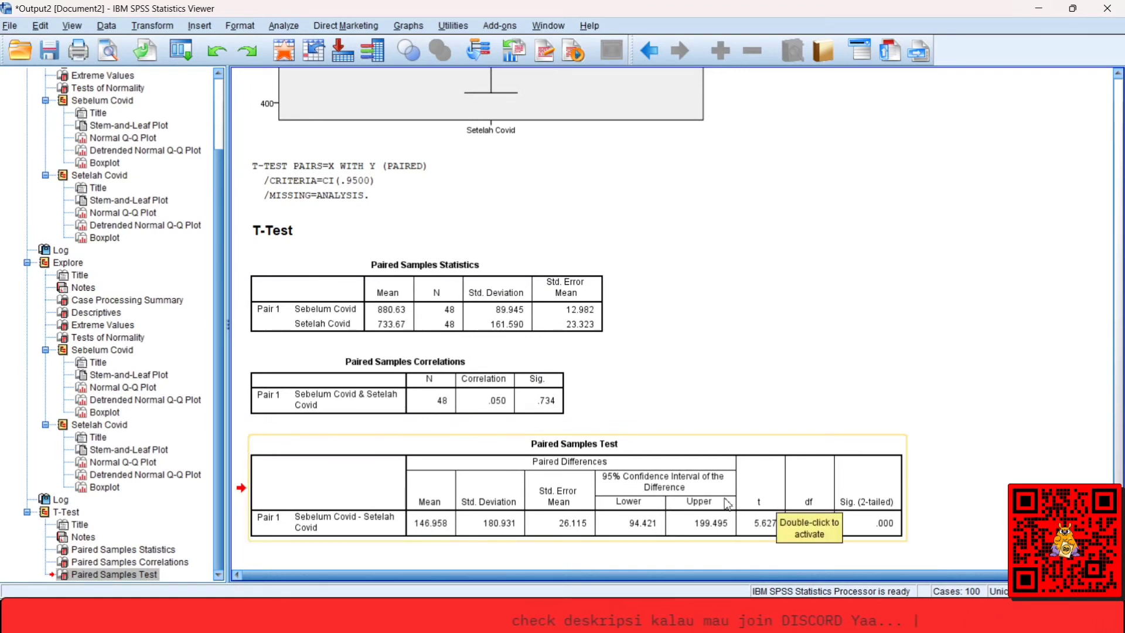
pyautogui.click(756, 540)
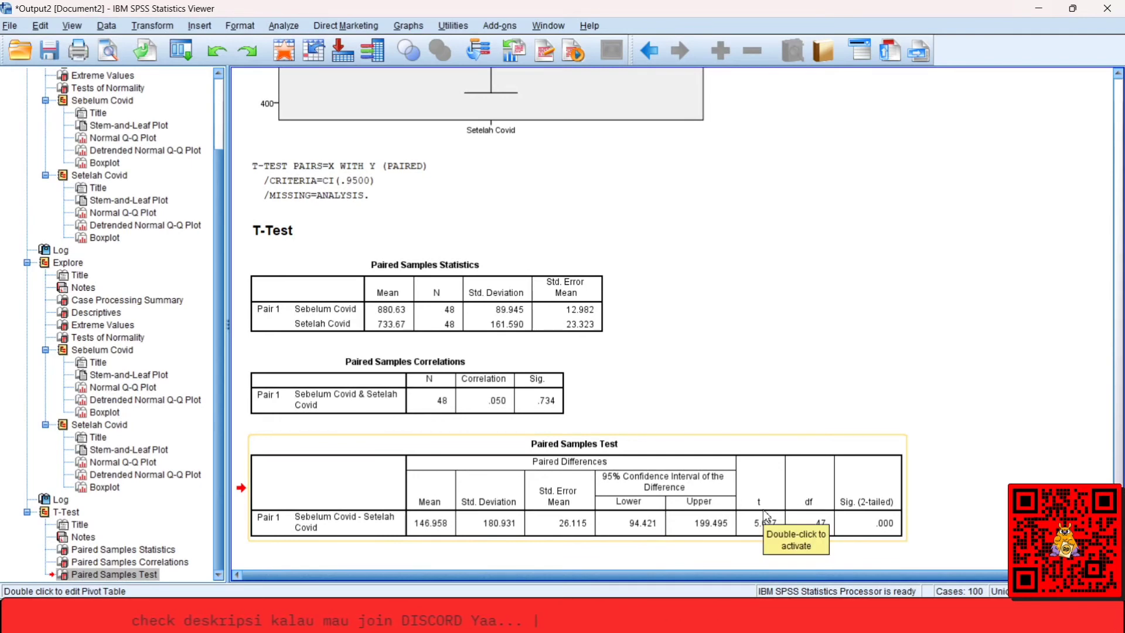
# Switch to Sheet1 of INPUT DATA in Excel and enter the labels t hitung in L15 and t tabel in L16.
pyautogui.moveTo(217, 597)
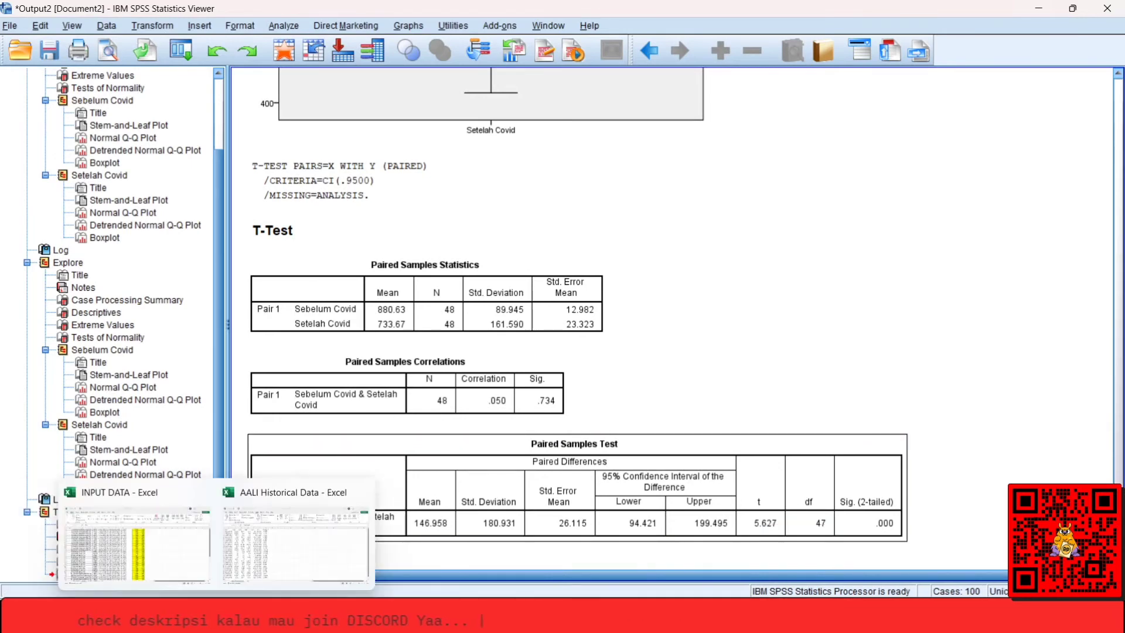
pyautogui.moveTo(157, 576)
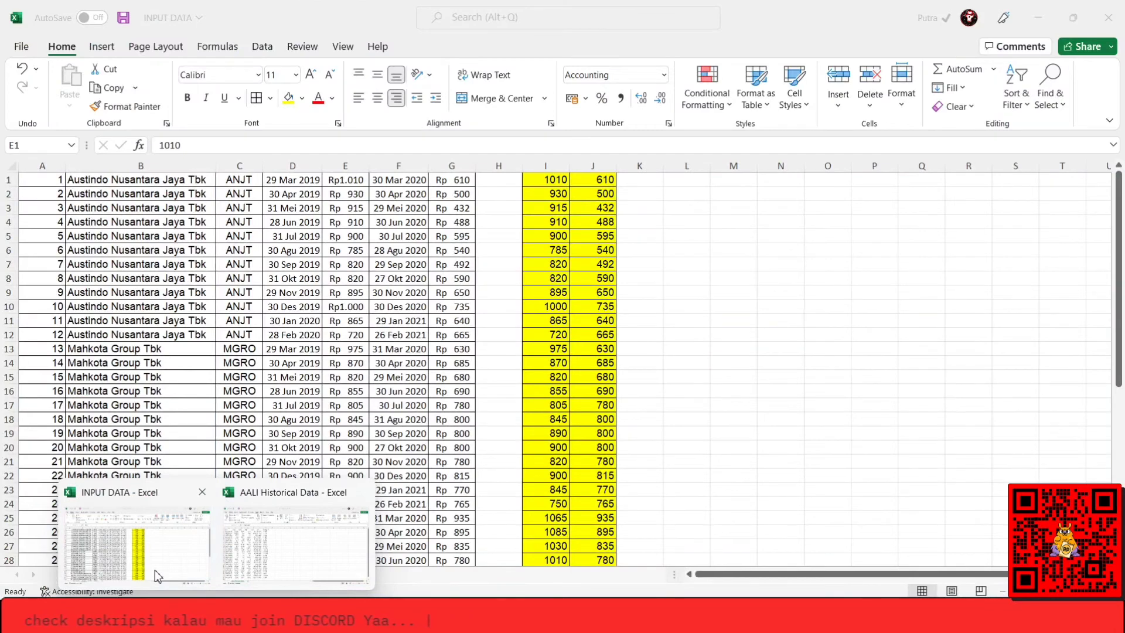
pyautogui.click(158, 576)
pyautogui.click(661, 377)
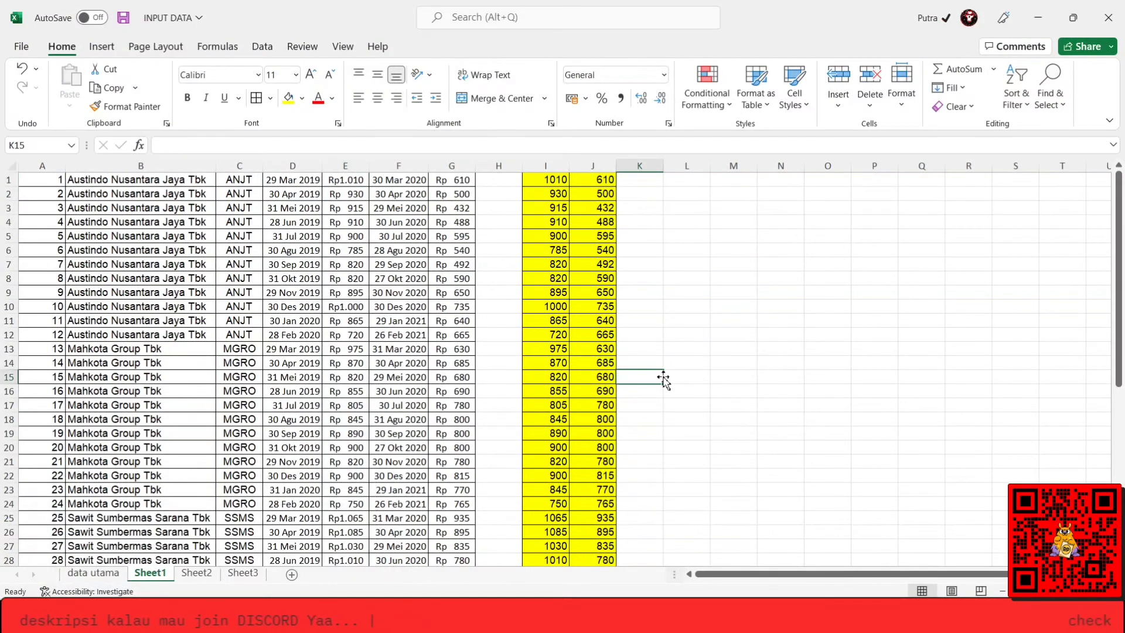
pyautogui.press('Right')
pyautogui.press('Right')
pyautogui.press('Left')
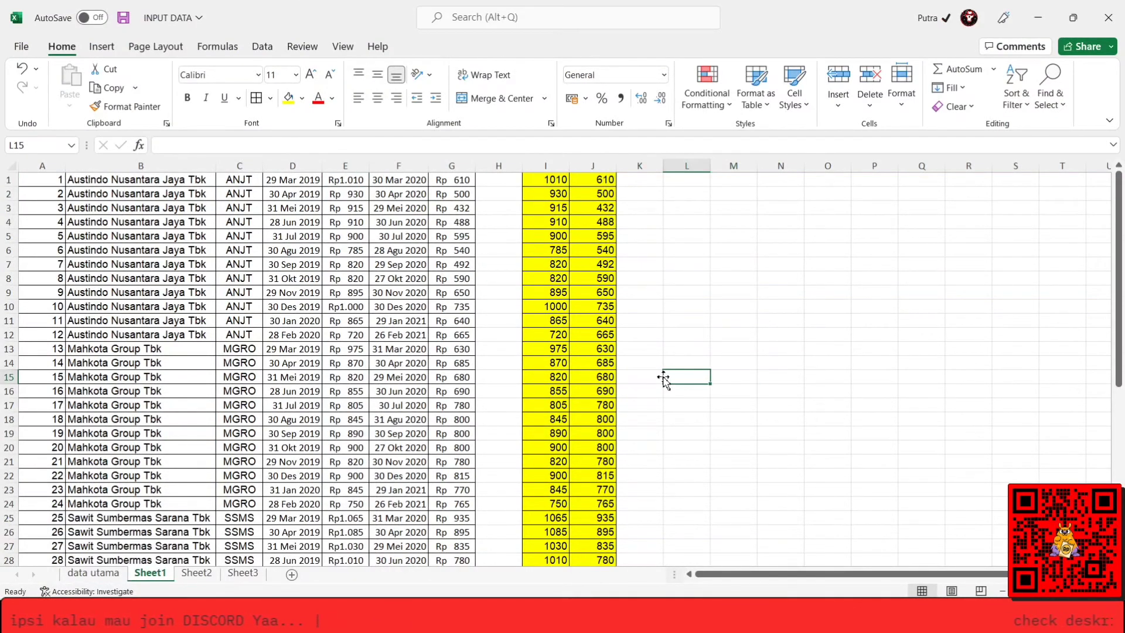
pyautogui.hotkey('alt', 'Tab')
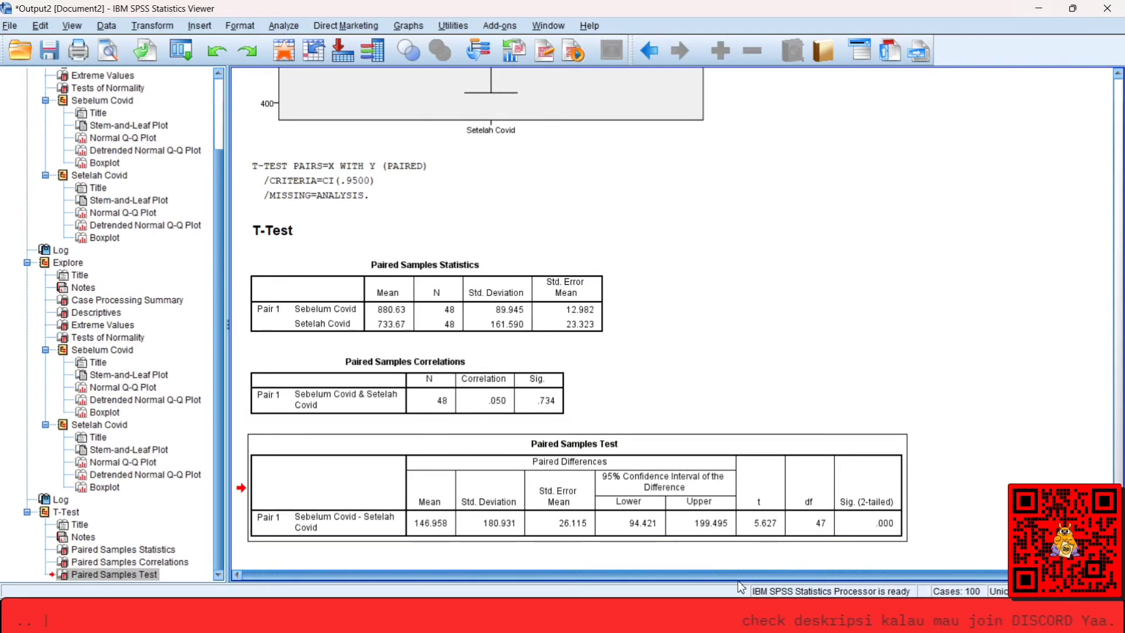
pyautogui.hotkey('alt', 'Tab')
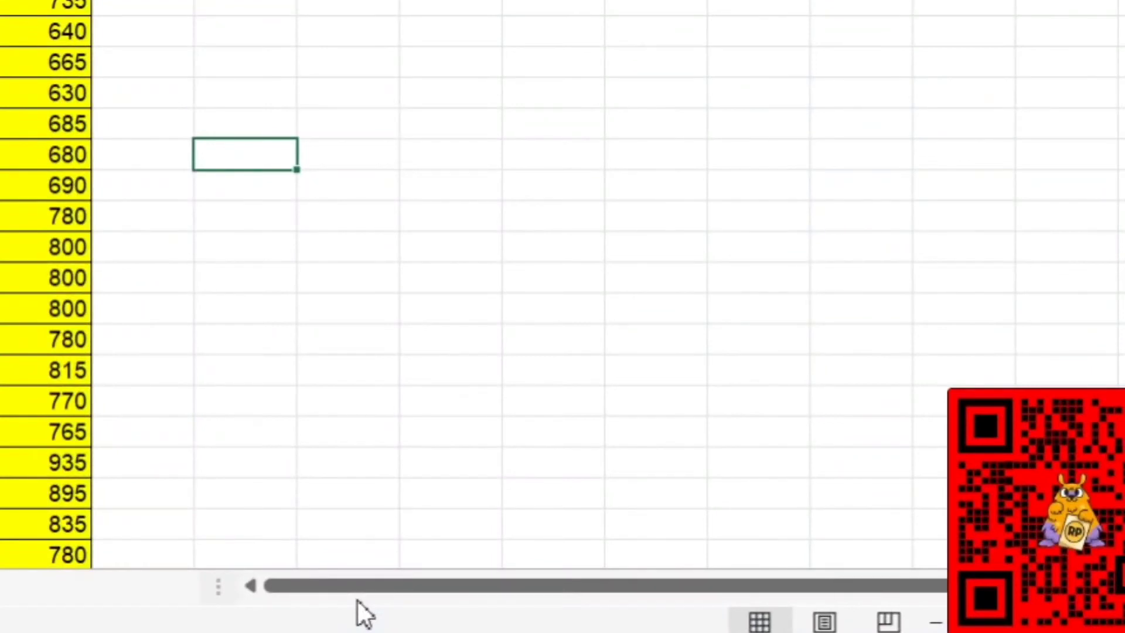
pyautogui.write('t hitung')
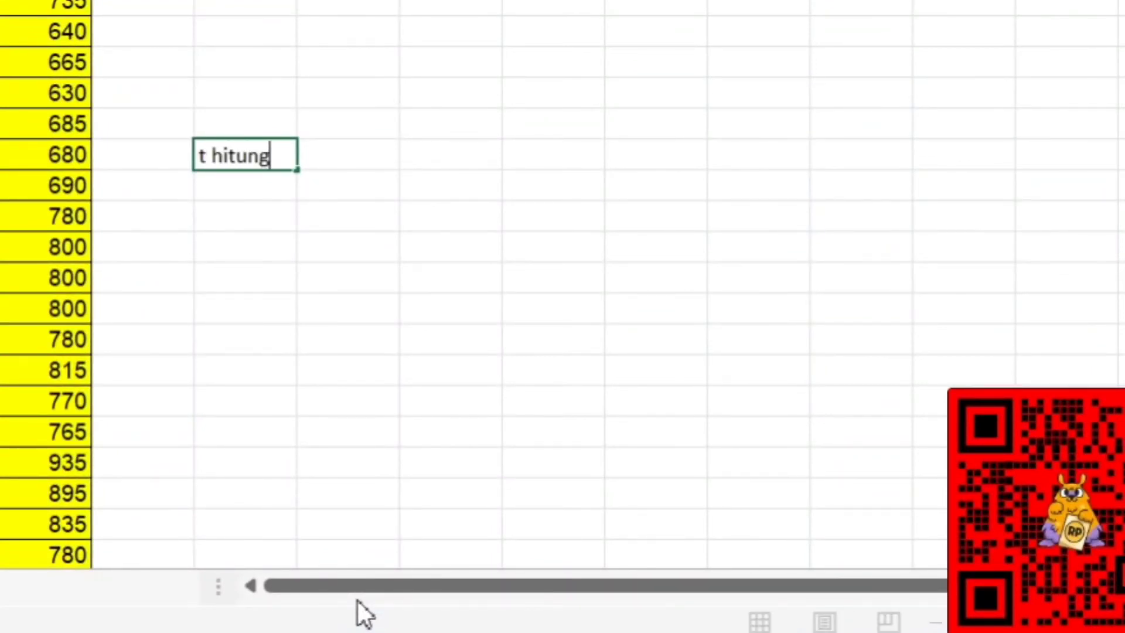
pyautogui.press('Return')
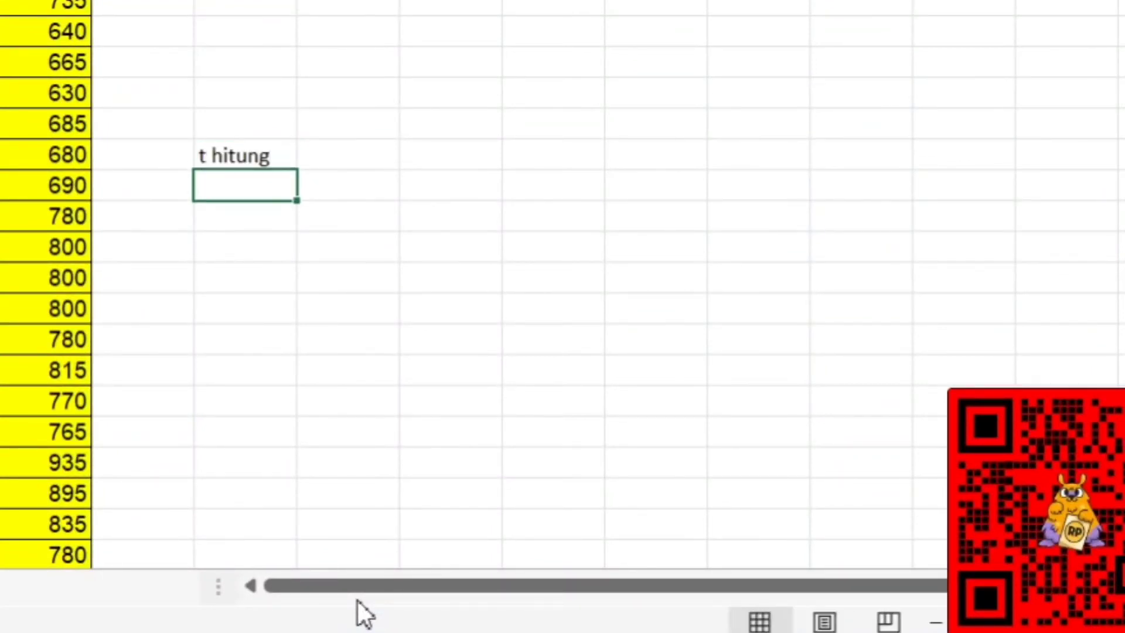
pyautogui.write('t tabel')
pyautogui.press('Return')
pyautogui.press('Up')
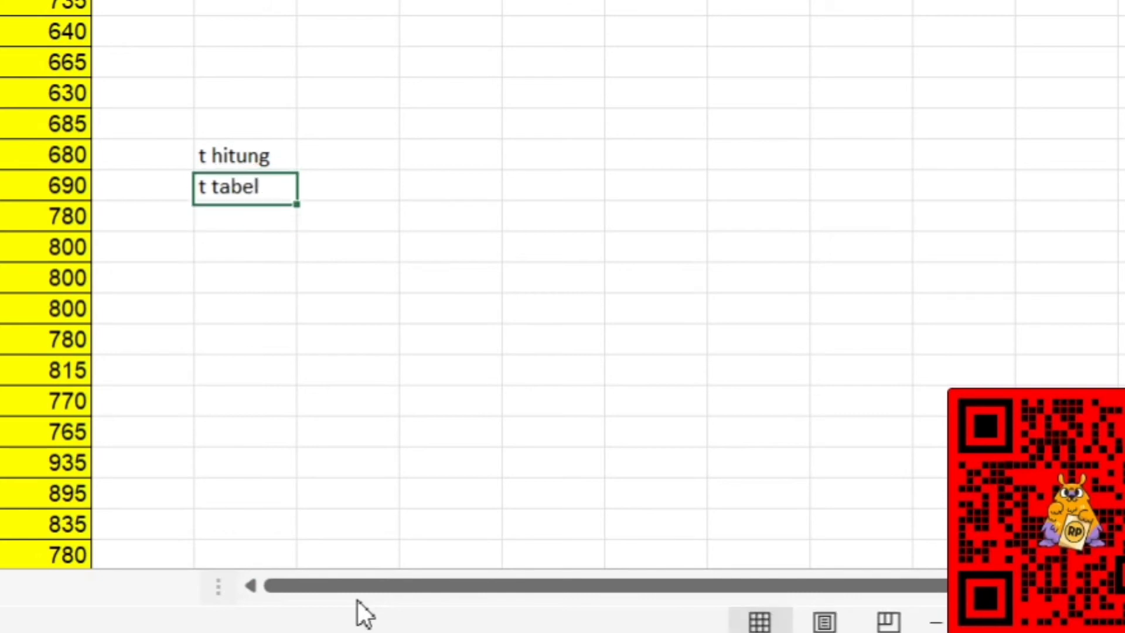
# Read the t value in the SPSS Paired Samples Test table and enter 5,627 beside the t hitung label in Excel.
pyautogui.press('Right')
pyautogui.press('Up')
pyautogui.hotkey('alt', 'Tab')
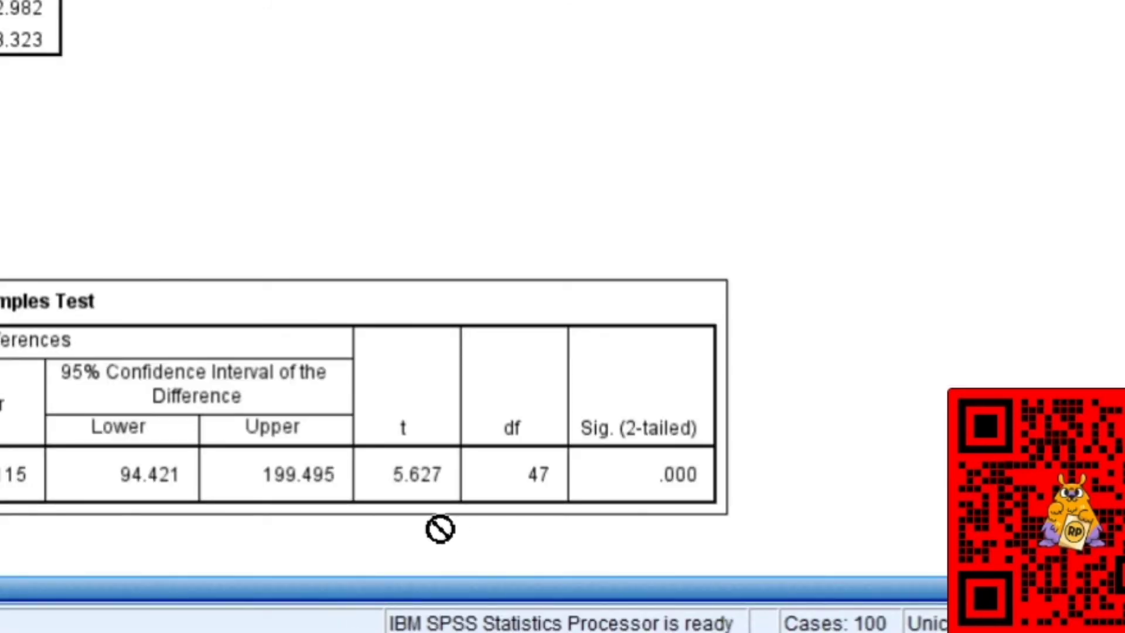
pyautogui.hotkey('alt', 'Tab')
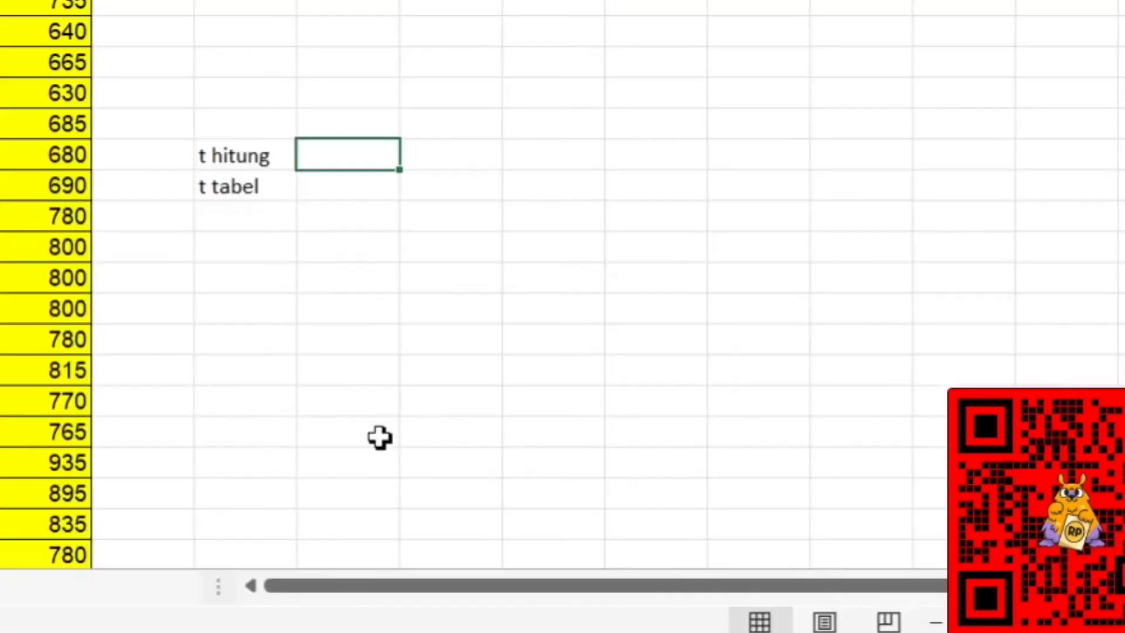
pyautogui.write('5,627')
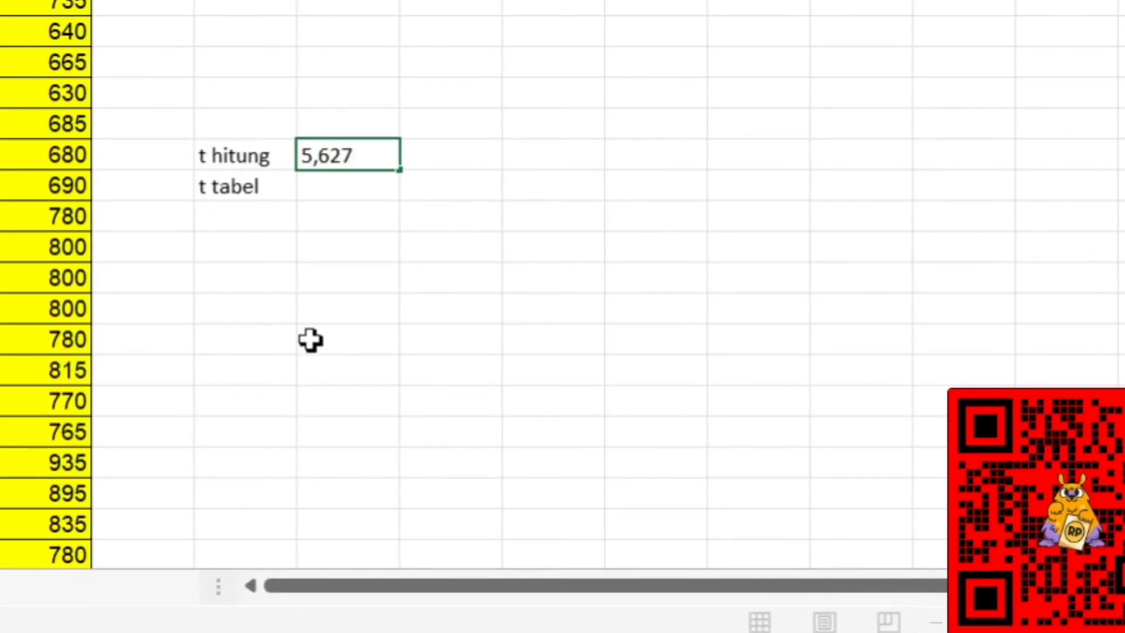
pyautogui.press('Return')
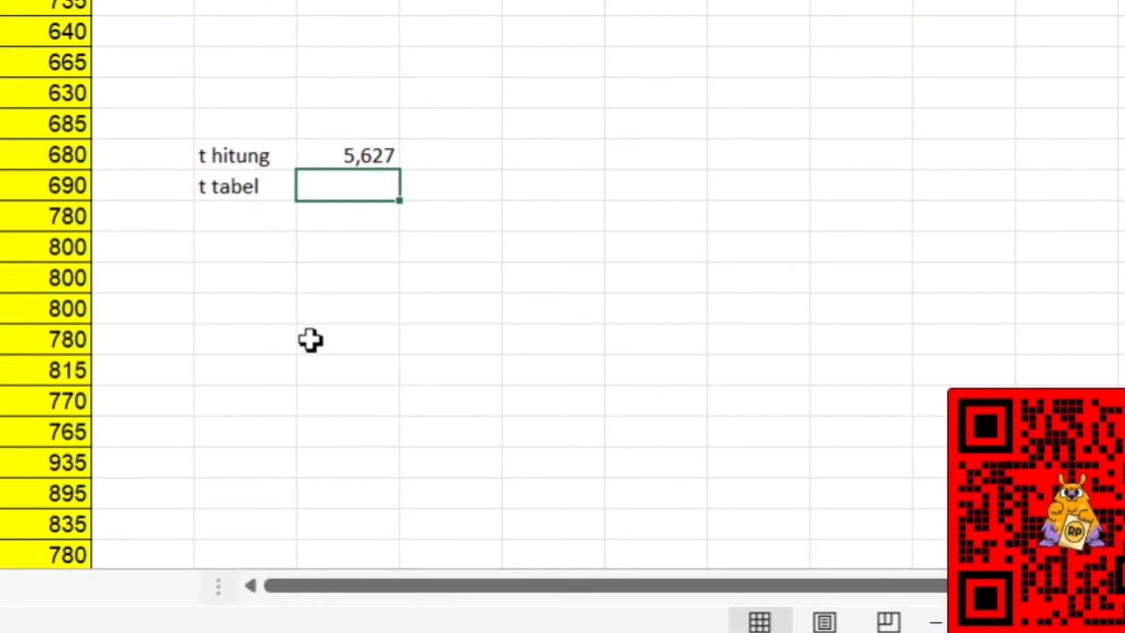
# Calculate t tabel in the cell beside its label with =tinv(5%;47), checking the degrees of freedom in the SPSS Paired Samples Test table.
pyautogui.write('=')
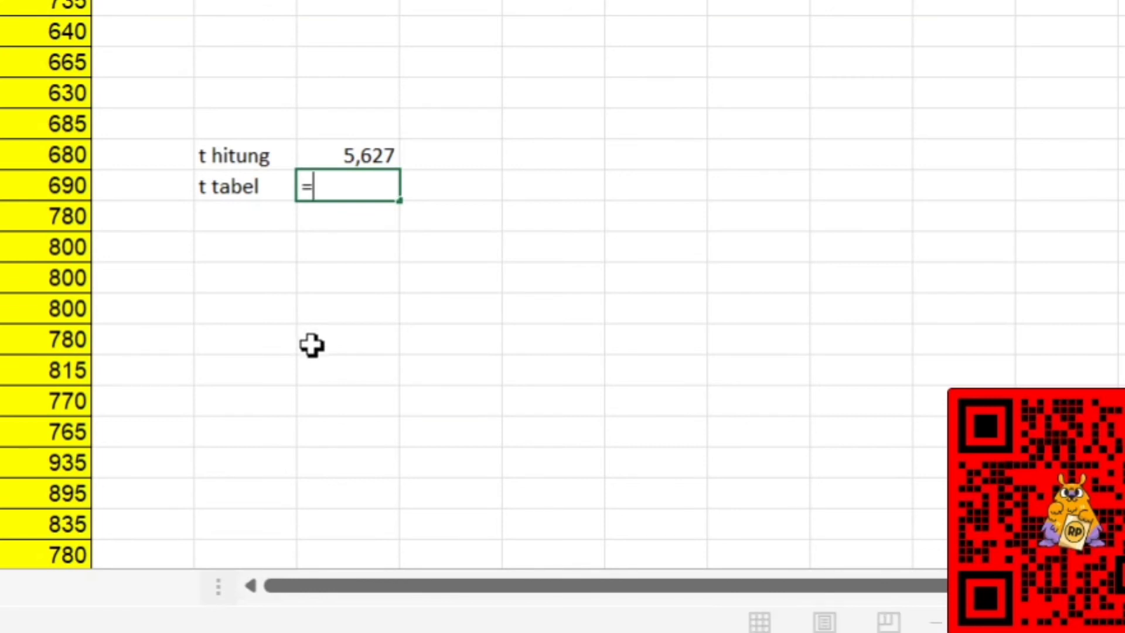
pyautogui.write('tinb')
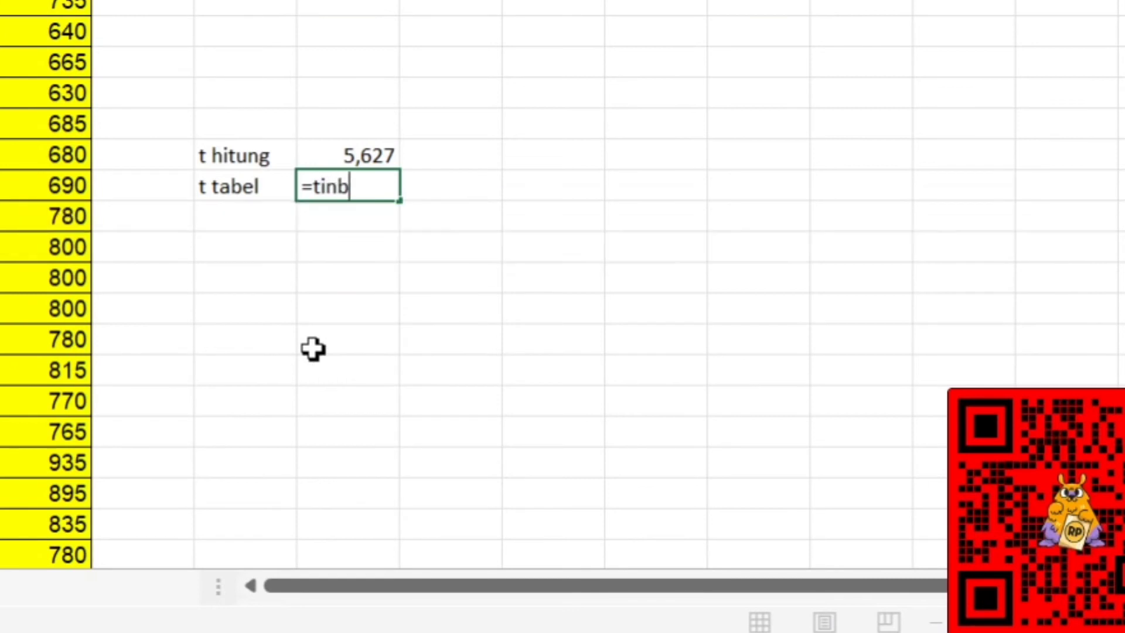
pyautogui.press('BackSpace')
pyautogui.write('v(5%')
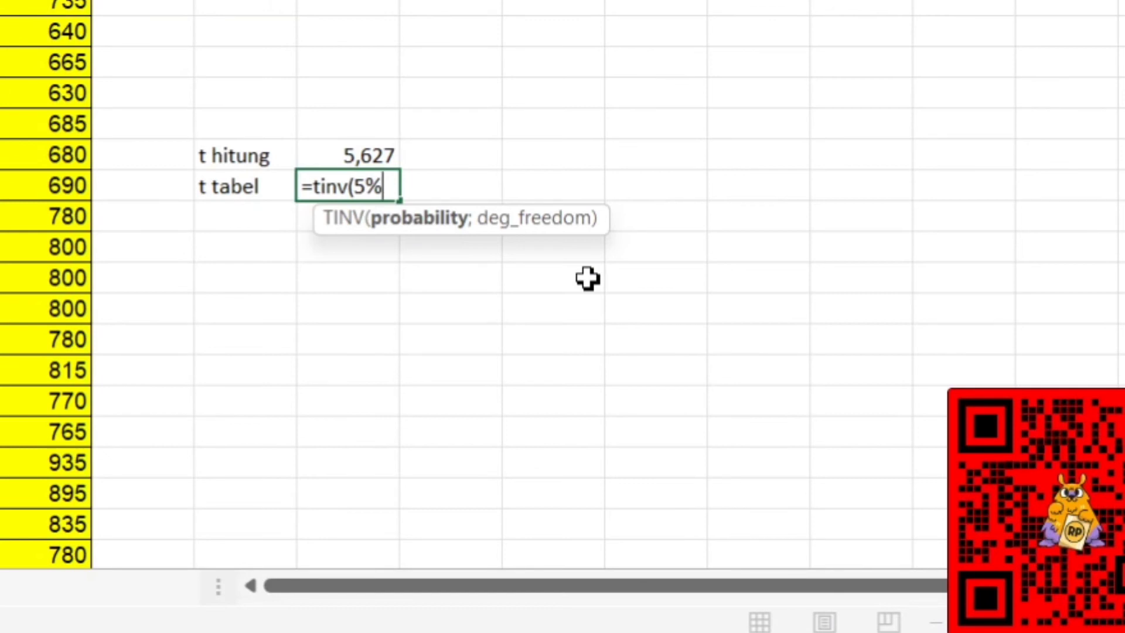
pyautogui.write(';')
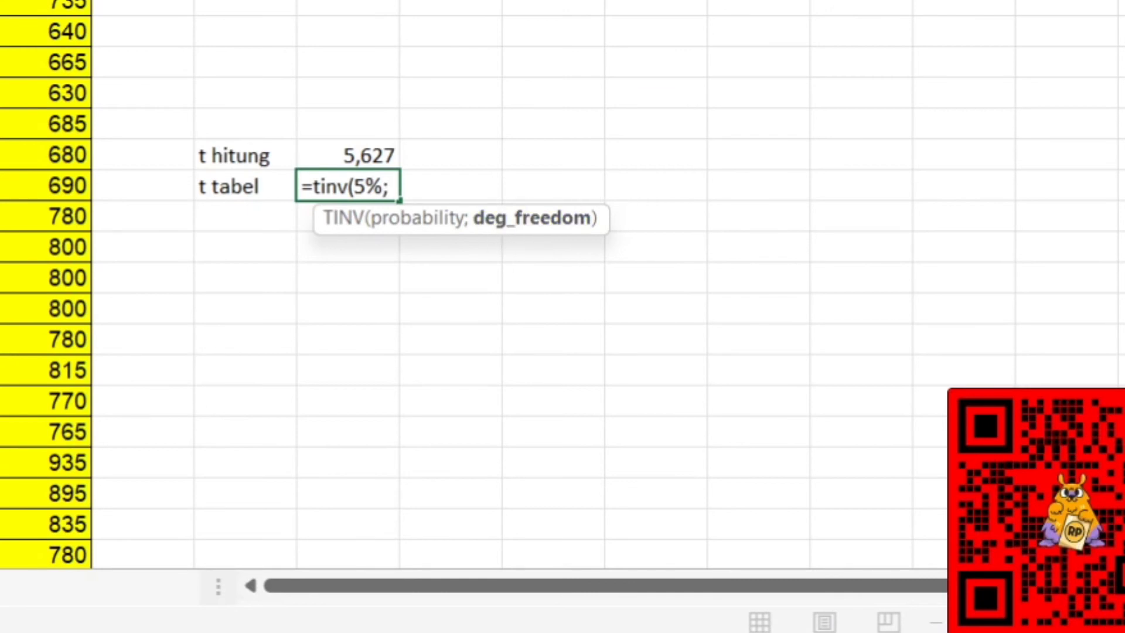
pyautogui.hotkey('alt', 'Tab')
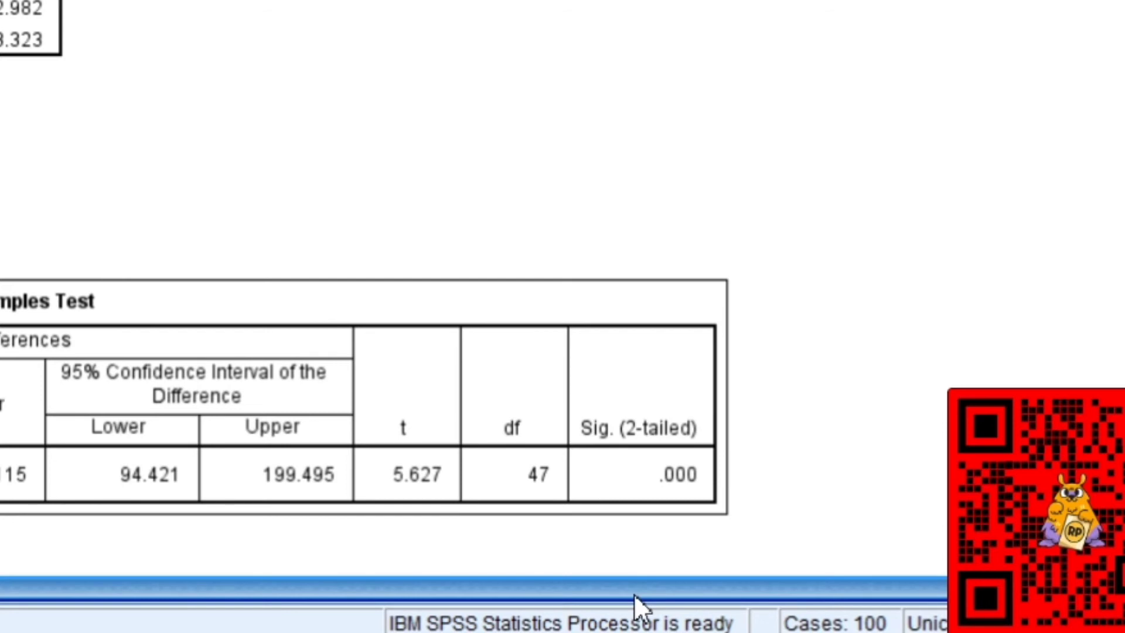
pyautogui.click(497, 509)
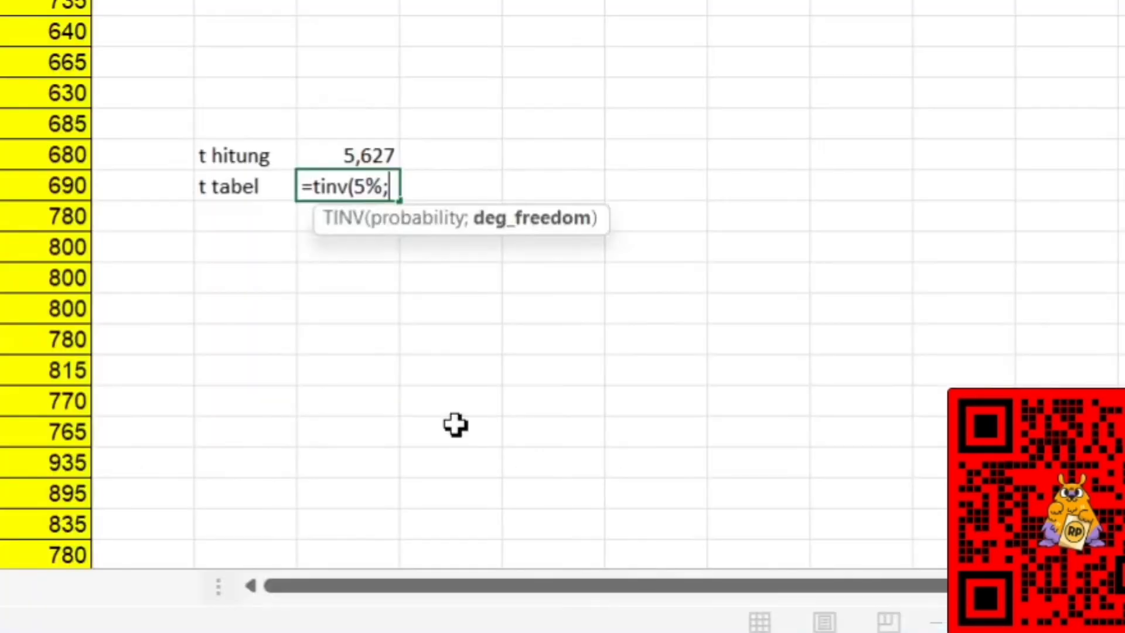
pyautogui.hotkey('alt', 'Tab')
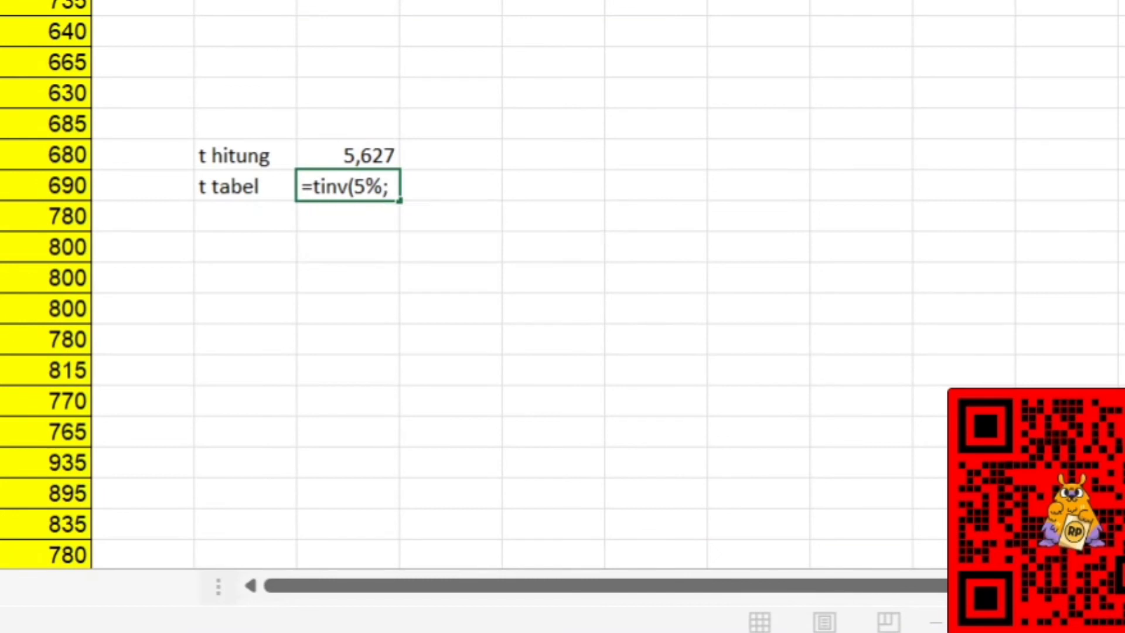
pyautogui.write('47)')
pyautogui.press('Return')
# Reduce the displayed t tabel value to three decimal places.
pyautogui.press('Up')
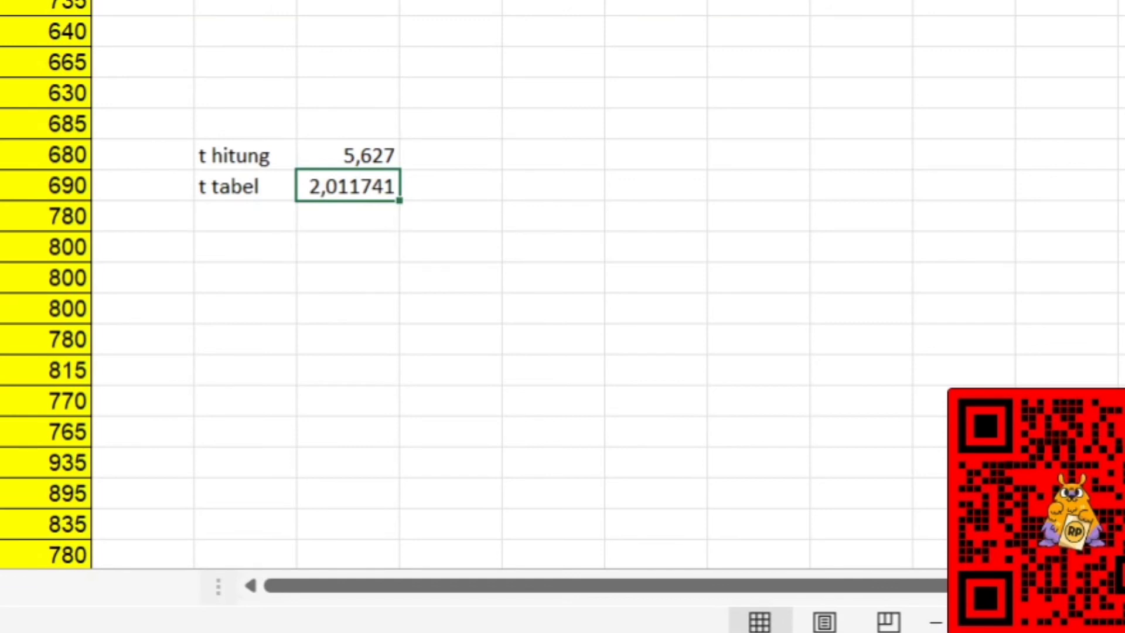
pyautogui.hotkey('alt', 'h')
pyautogui.press('9')
pyautogui.hotkey('alt', 'h')
pyautogui.press('9')
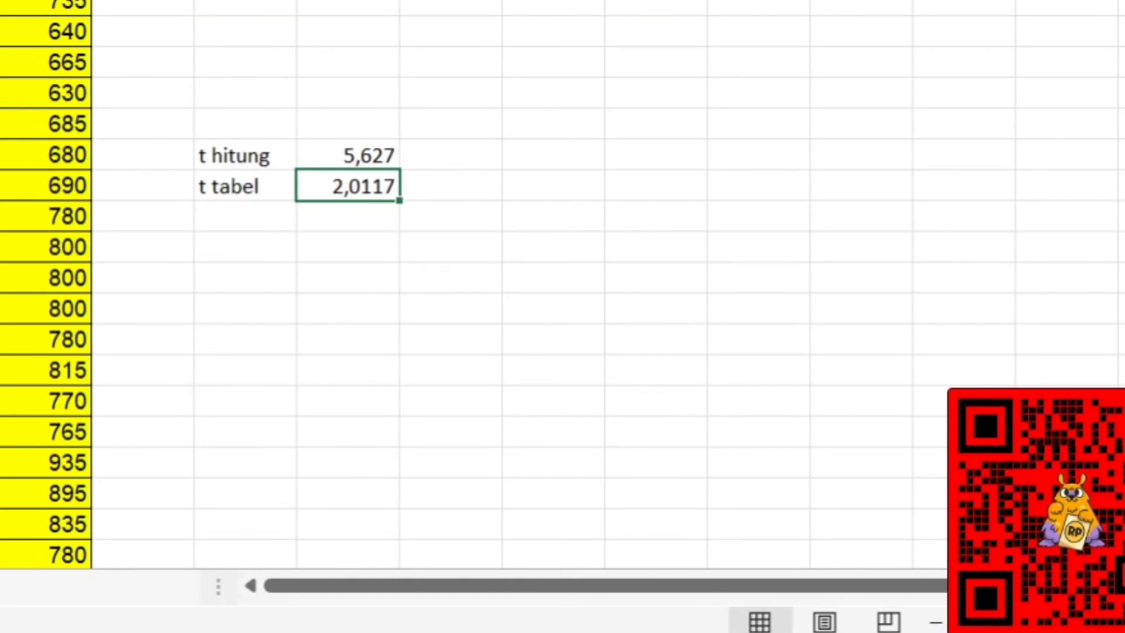
pyautogui.hotkey('alt', 'h')
pyautogui.press('9')
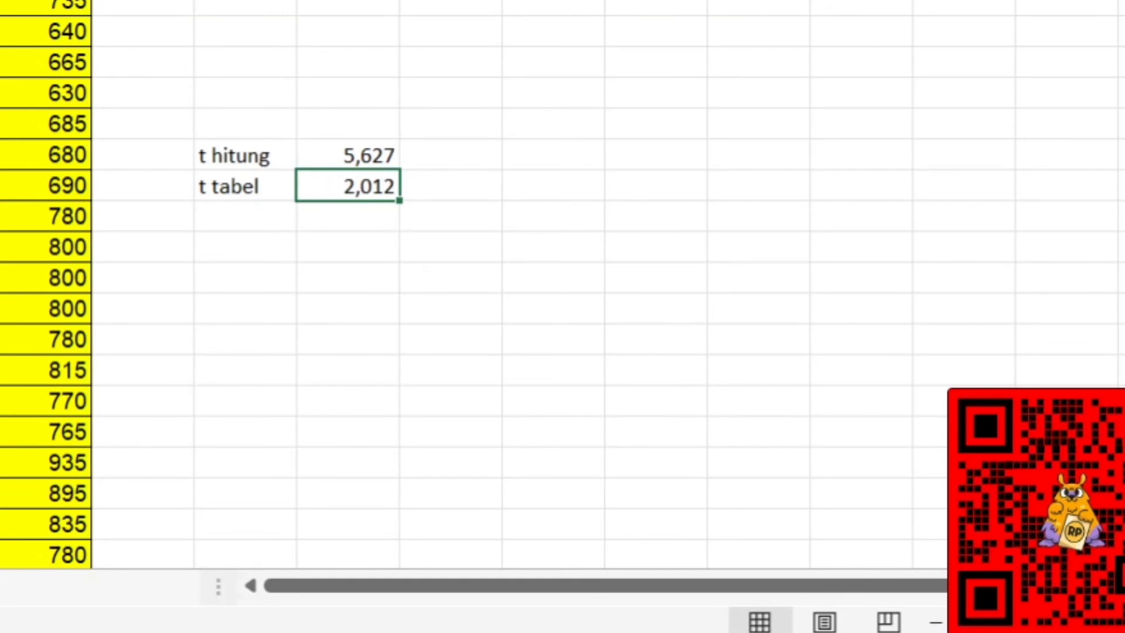
# Compare the t hitung value with the t tabel value in the two labelled rows.
pyautogui.click(355, 152)
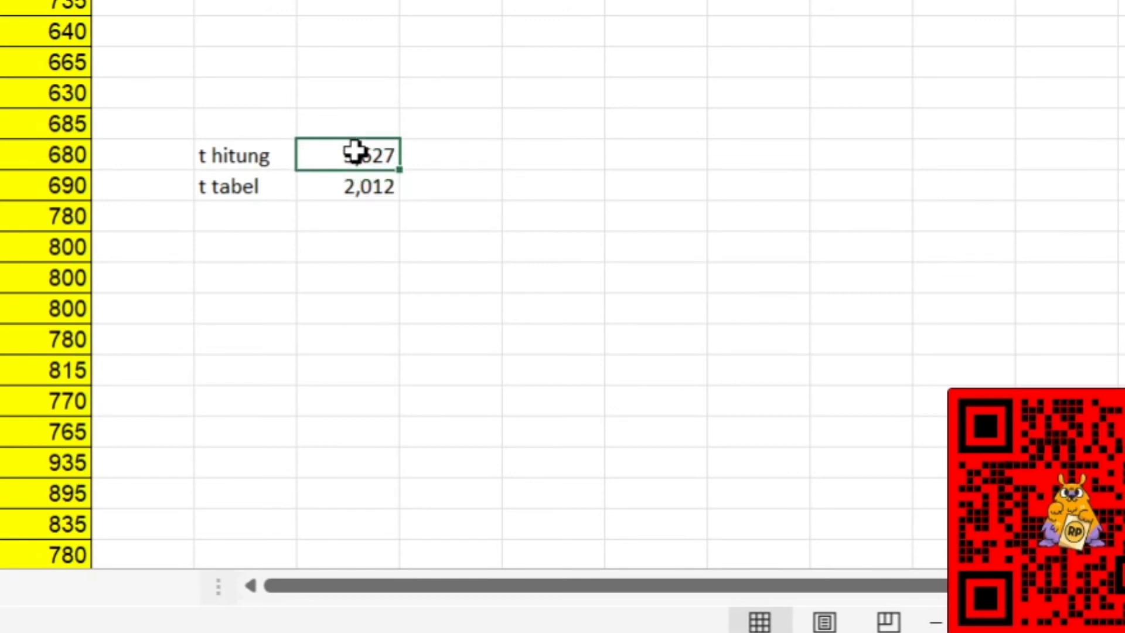
pyautogui.press('Down')
pyautogui.press('Up')
pyautogui.press('Down')
pyautogui.press('Up')
pyautogui.press('Right')
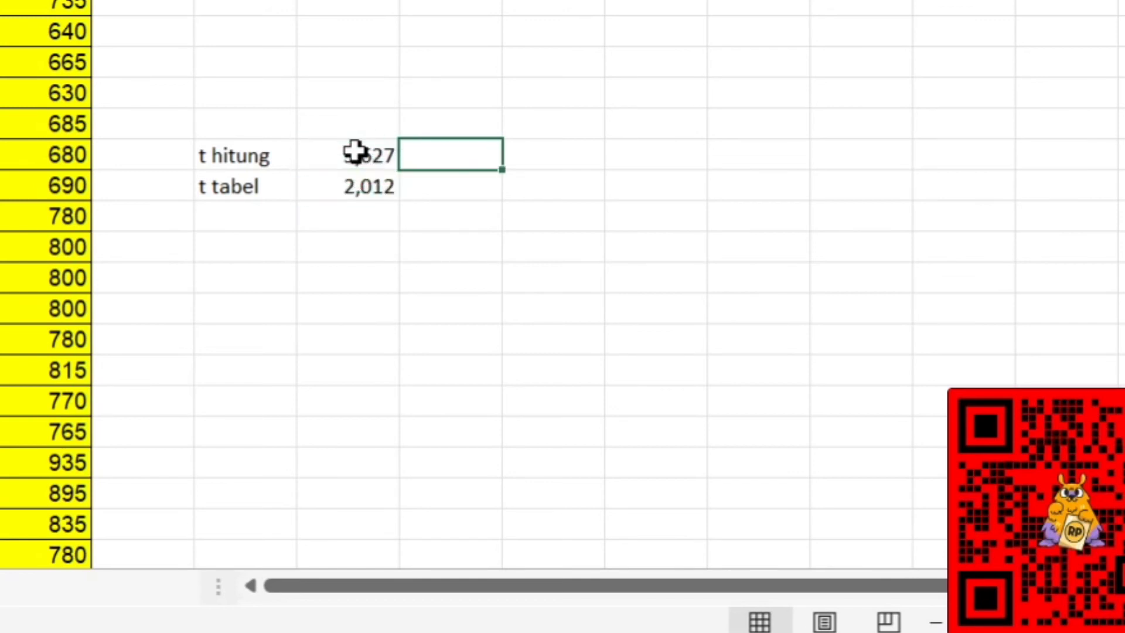
pyautogui.press('Left')
pyautogui.press('Down')
pyautogui.press('Down')
pyautogui.press('Right')
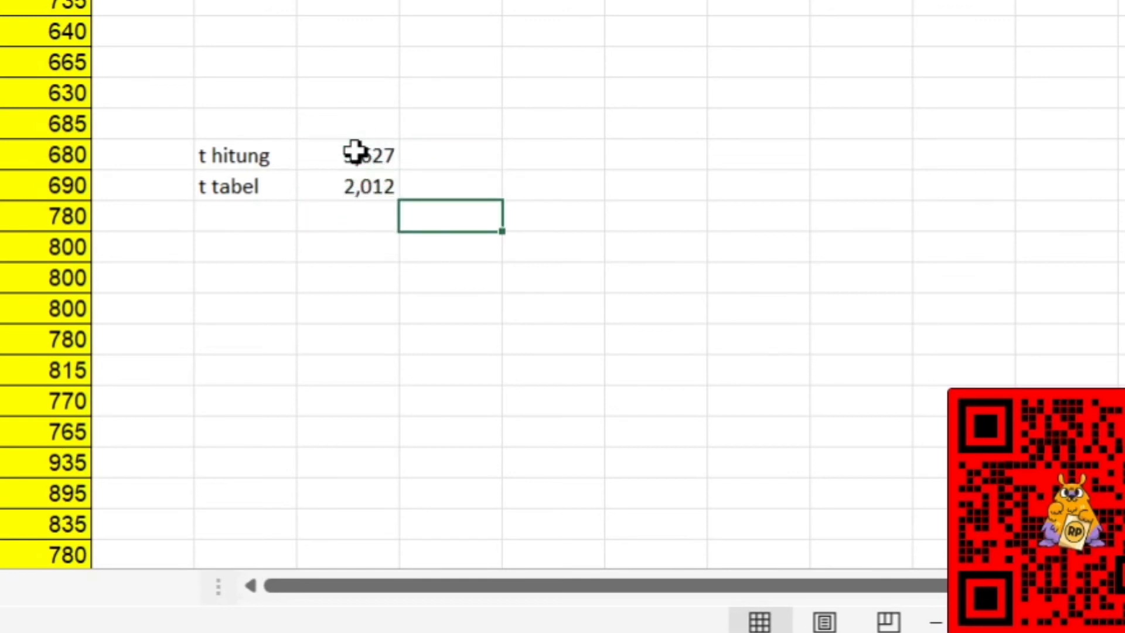
pyautogui.click(642, 321)
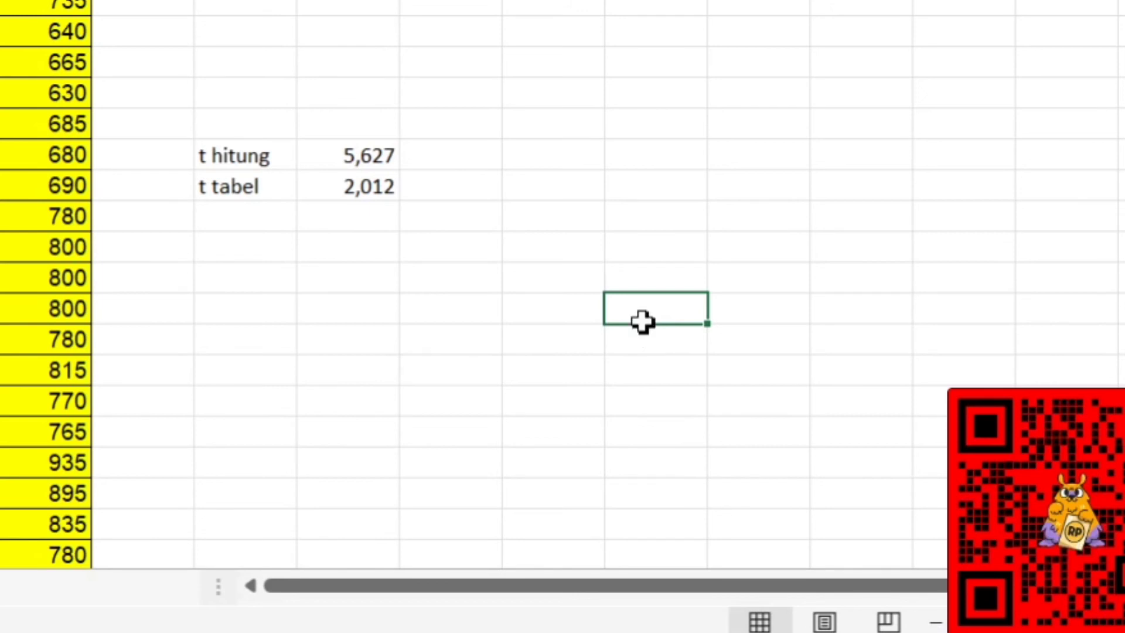
pyautogui.press('Left')
pyautogui.press('Up')
pyautogui.press('Left')
pyautogui.press('Up')
pyautogui.press('Up')
pyautogui.press('Left')
pyautogui.press('Up')
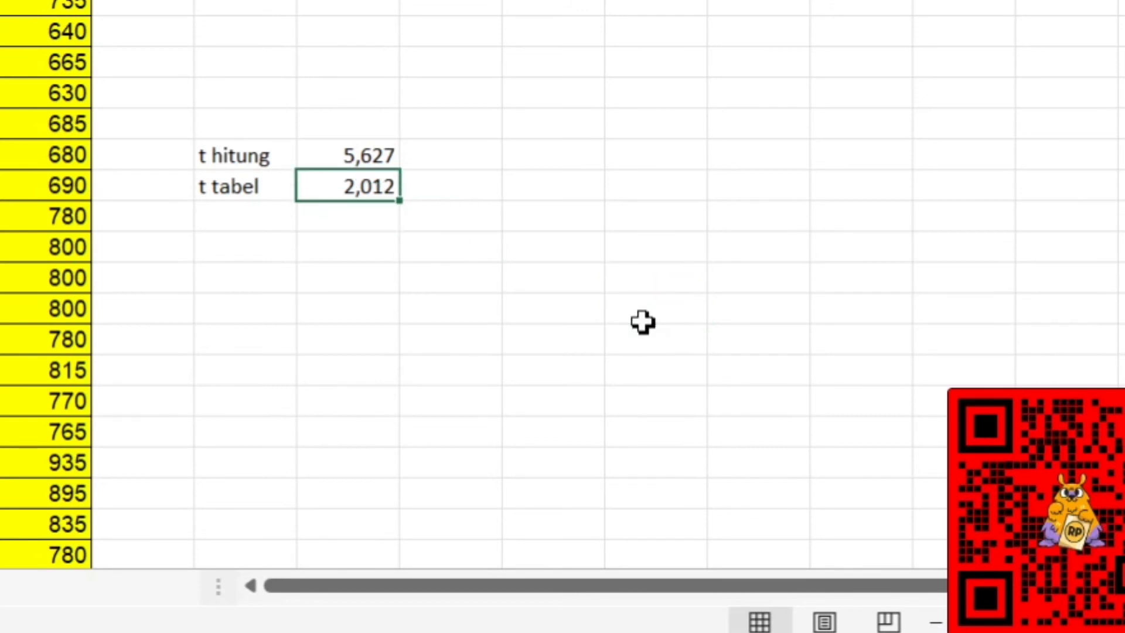
pyautogui.press('Up')
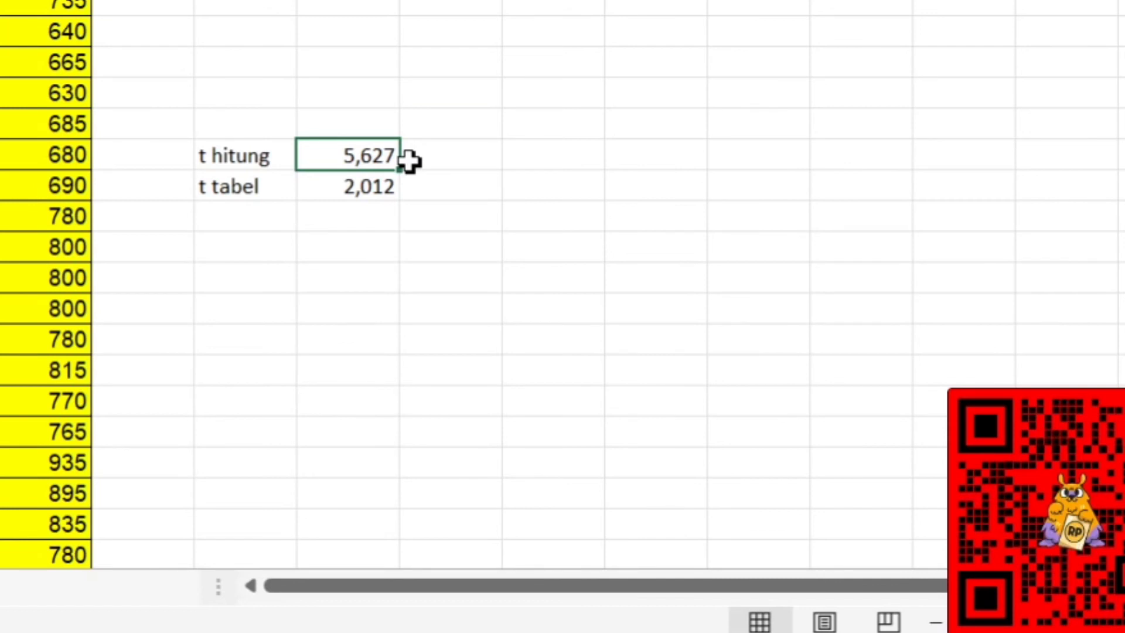
pyautogui.press('Down')
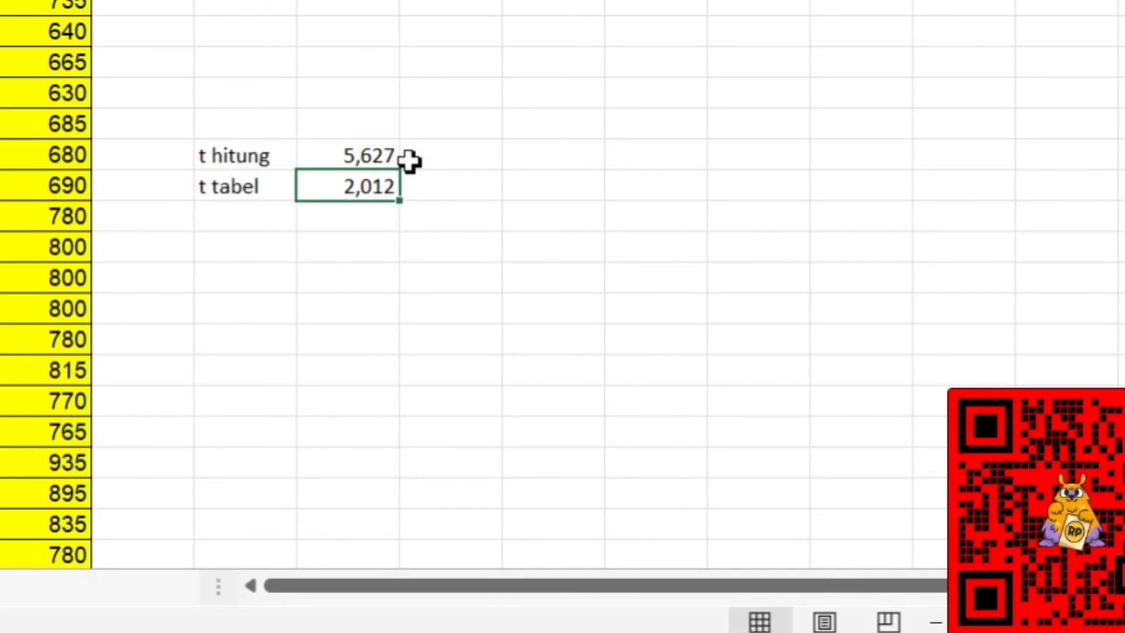
pyautogui.press('Up')
pyautogui.press('Left')
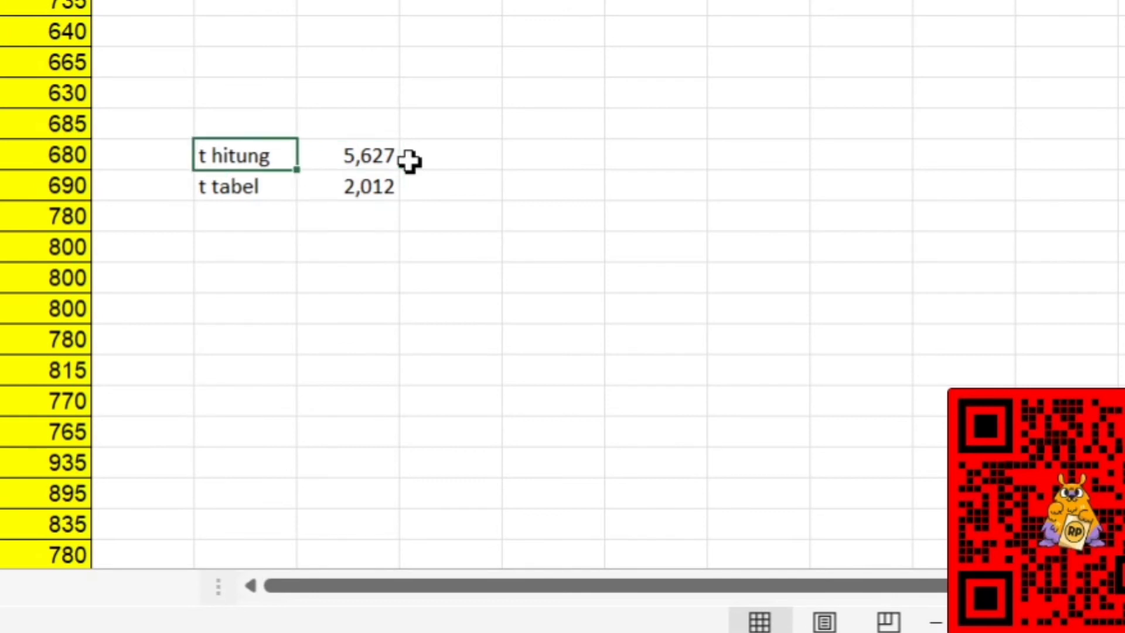
pyautogui.press('Right')
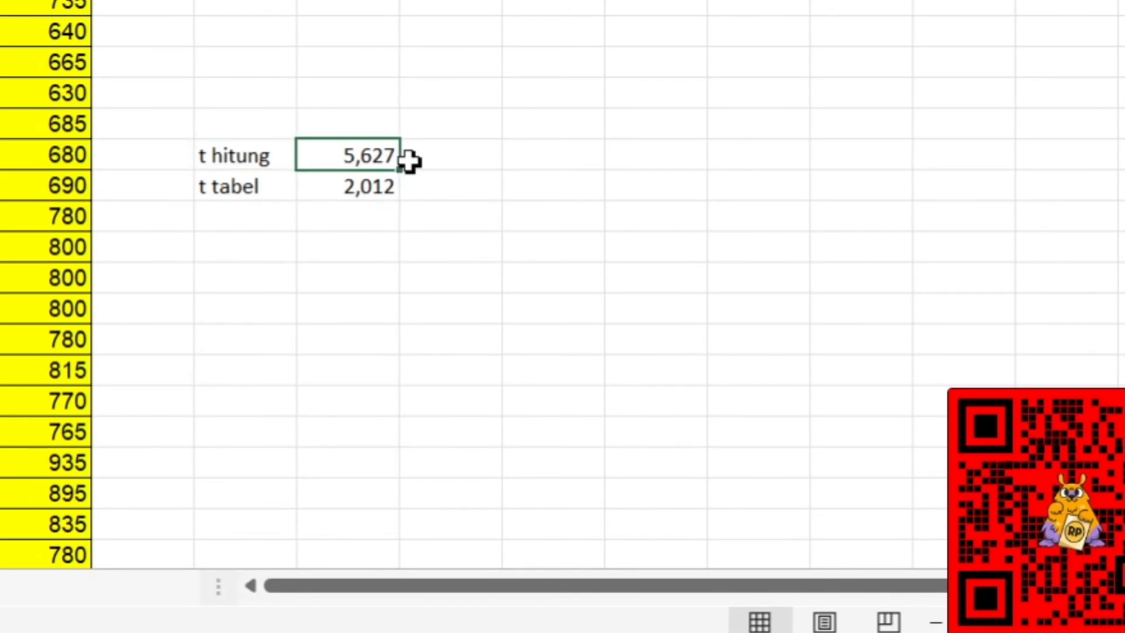
pyautogui.press('Down')
pyautogui.press('Left')
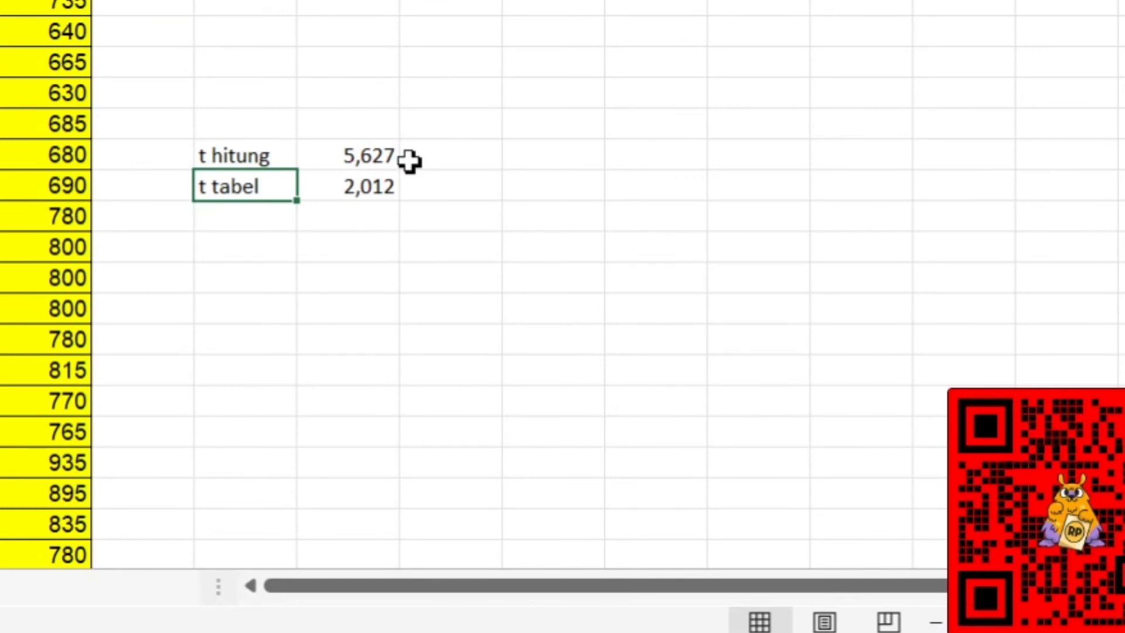
pyautogui.press('Up')
pyautogui.press('Right')
pyautogui.press('Down')
pyautogui.press('Left')
# Switch to the SPSS output and examine the t, df and Sig. (2-tailed) values in the Paired Samples Test table.
pyautogui.hotkey('alt', 'Tab')
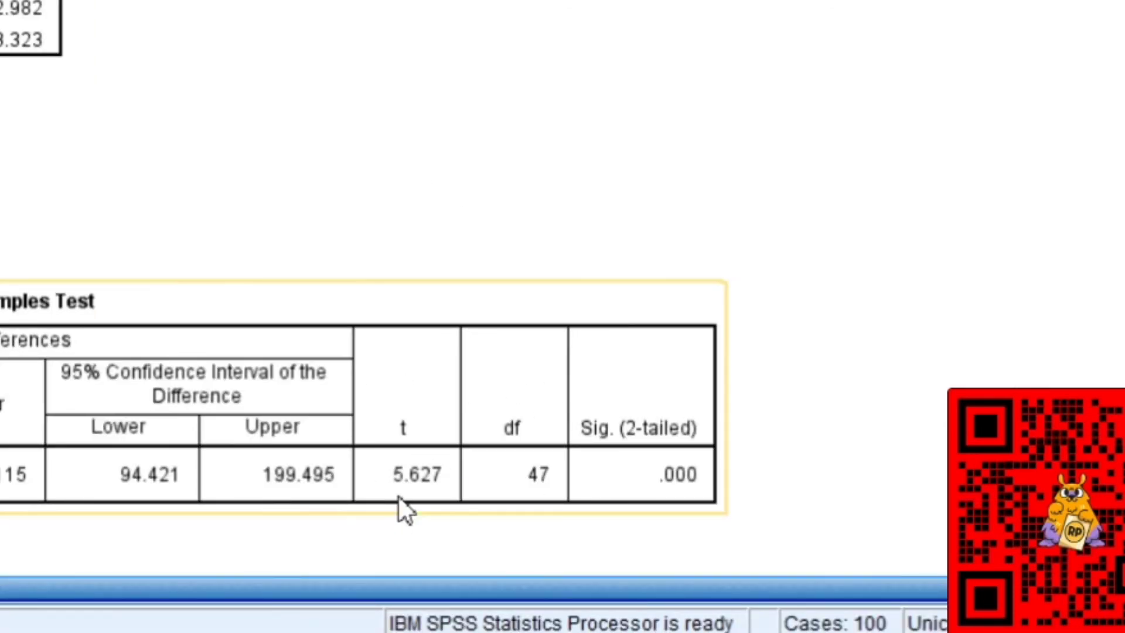
pyautogui.moveTo(420, 406); pyautogui.dragTo(281, 516)
pyautogui.moveTo(395, 468); pyautogui.dragTo(779, 404)
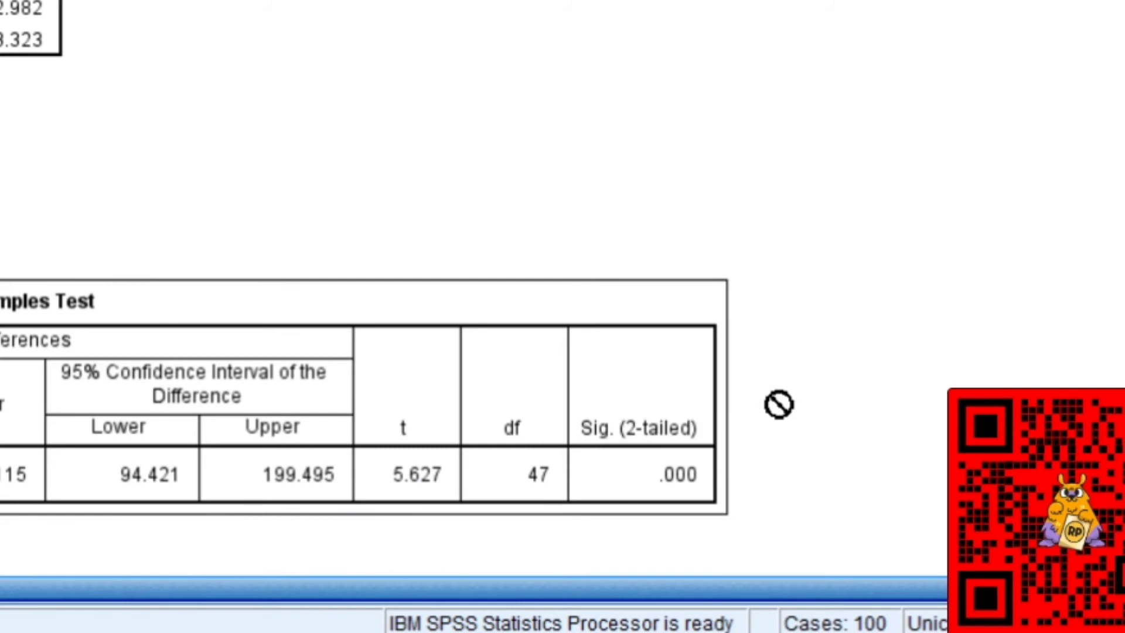
pyautogui.moveTo(779, 404); pyautogui.dragTo(673, 387)
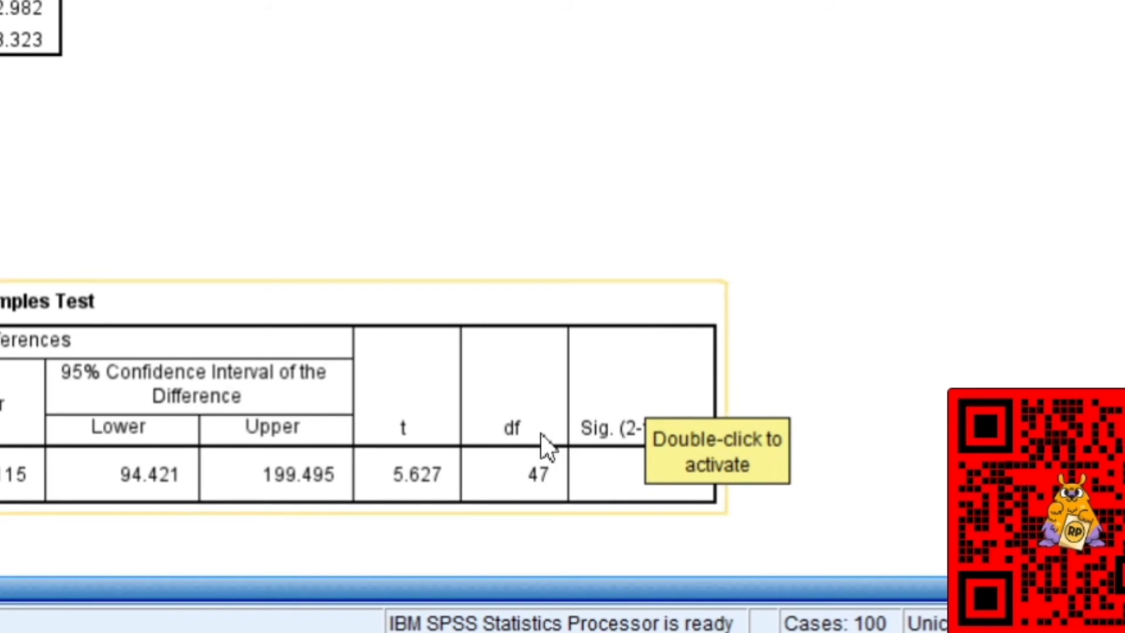
pyautogui.moveTo(545, 447); pyautogui.dragTo(814, 497)
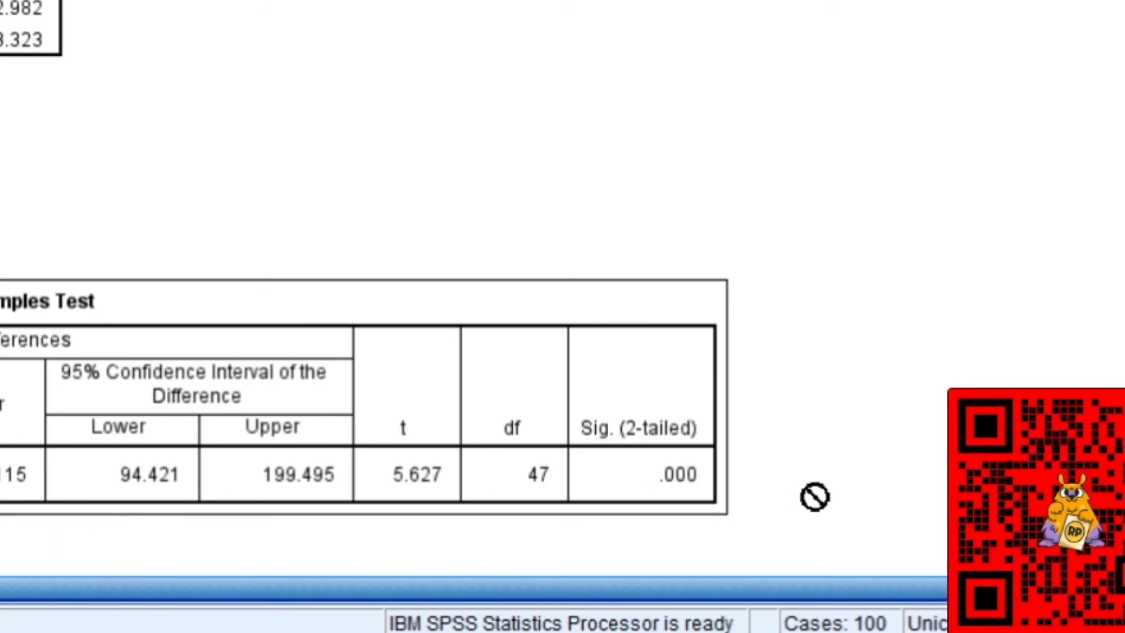
pyautogui.moveTo(815, 497); pyautogui.dragTo(680, 457)
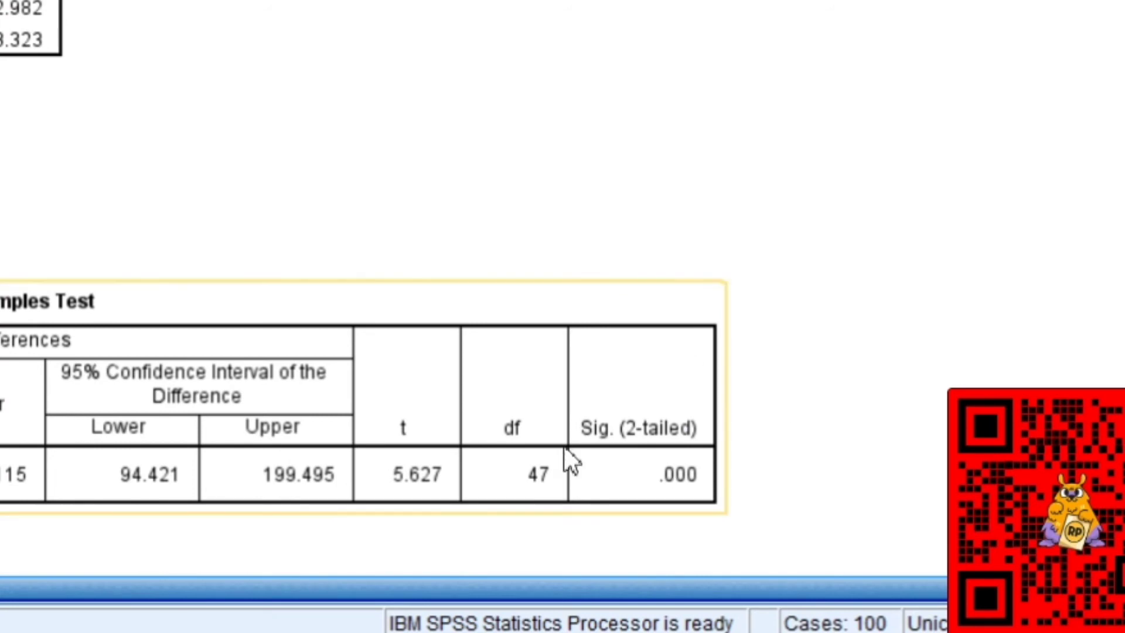
pyautogui.moveTo(564, 446); pyautogui.dragTo(788, 439)
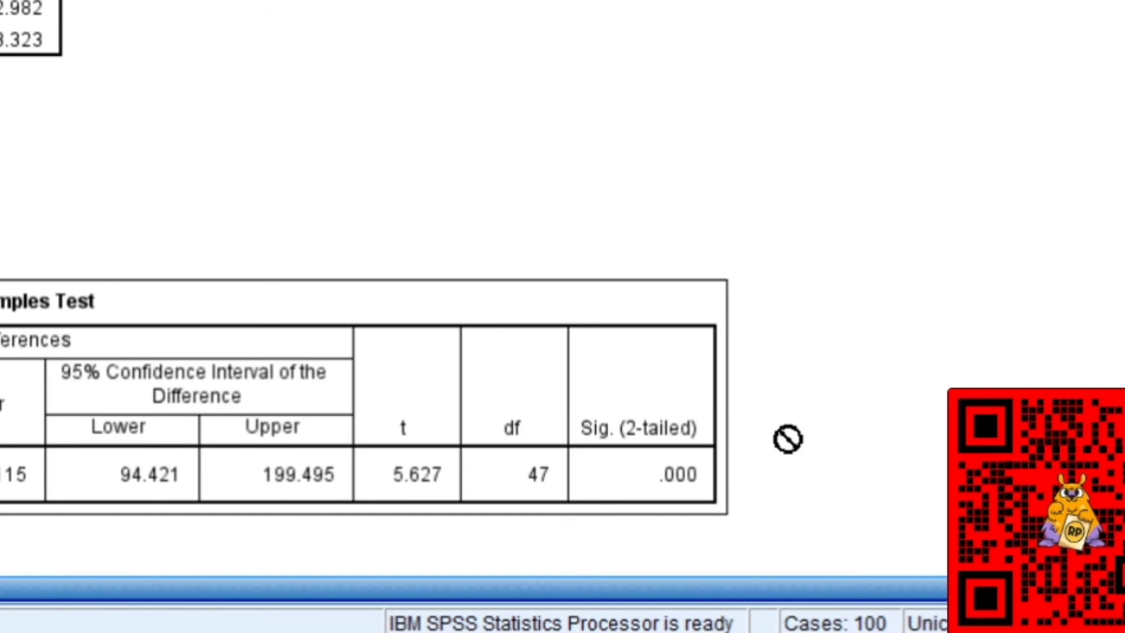
pyautogui.moveTo(788, 439); pyautogui.dragTo(427, 438)
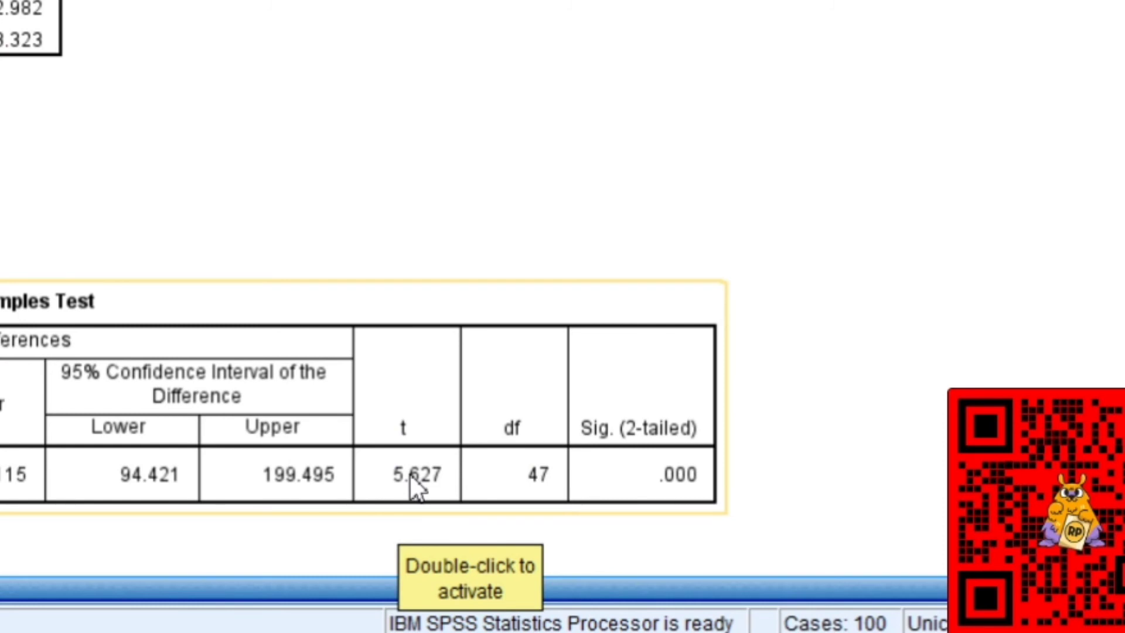
pyautogui.moveTo(410, 474); pyautogui.dragTo(647, 471)
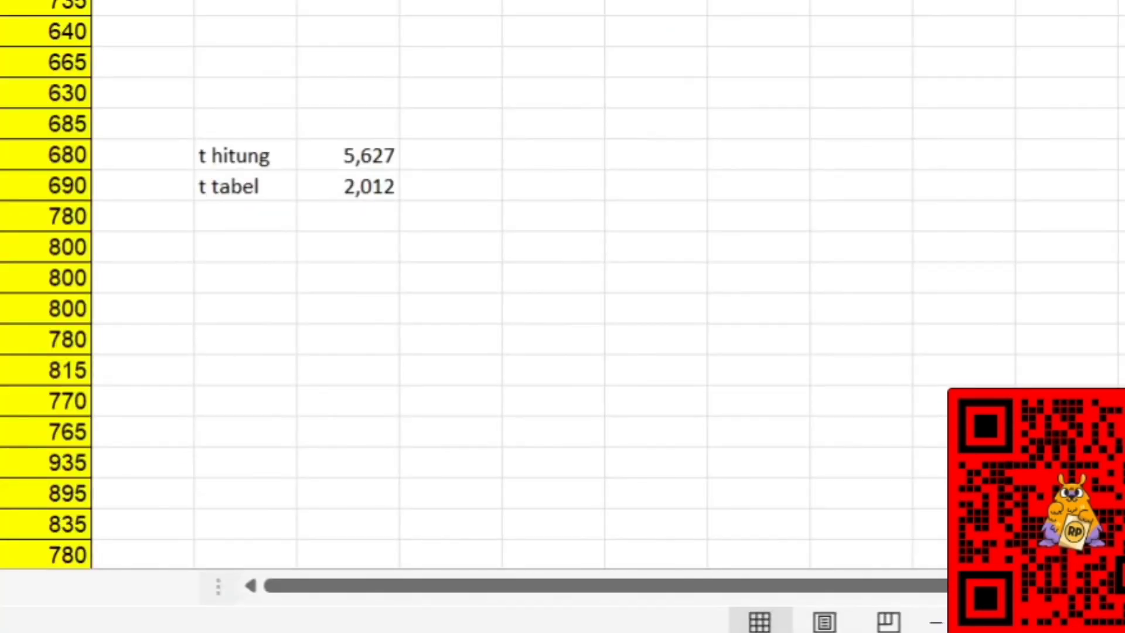
# Switch to Sheet2 of INPUT DATA in Excel and review the Ha and H0 hypotheses in B19 and B20.
pyautogui.click(229, 186)
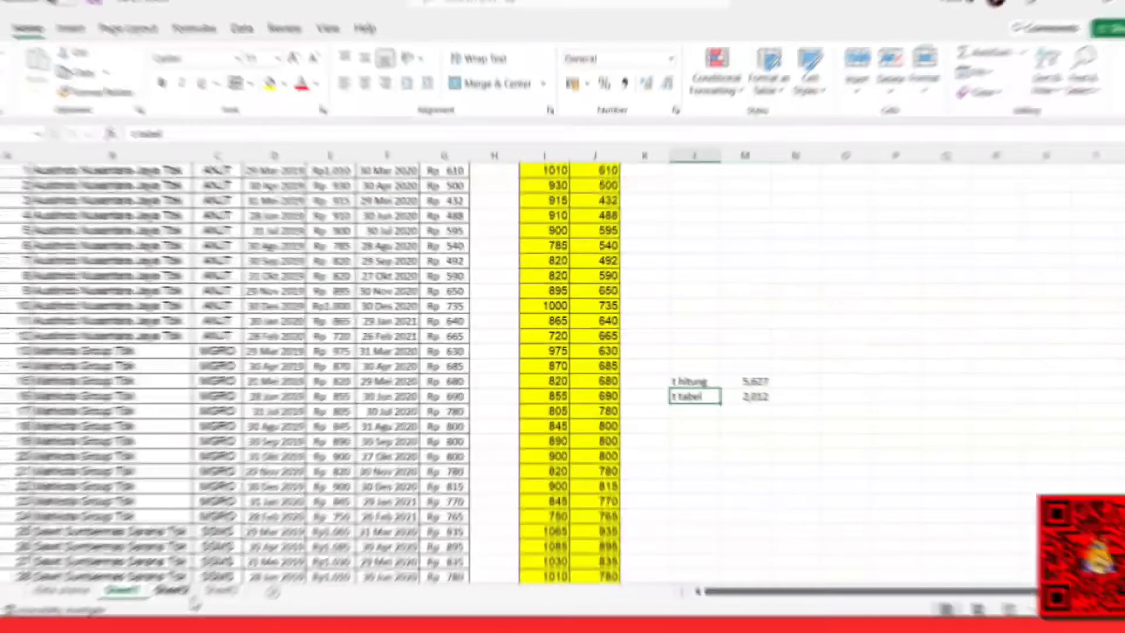
pyautogui.click(216, 579)
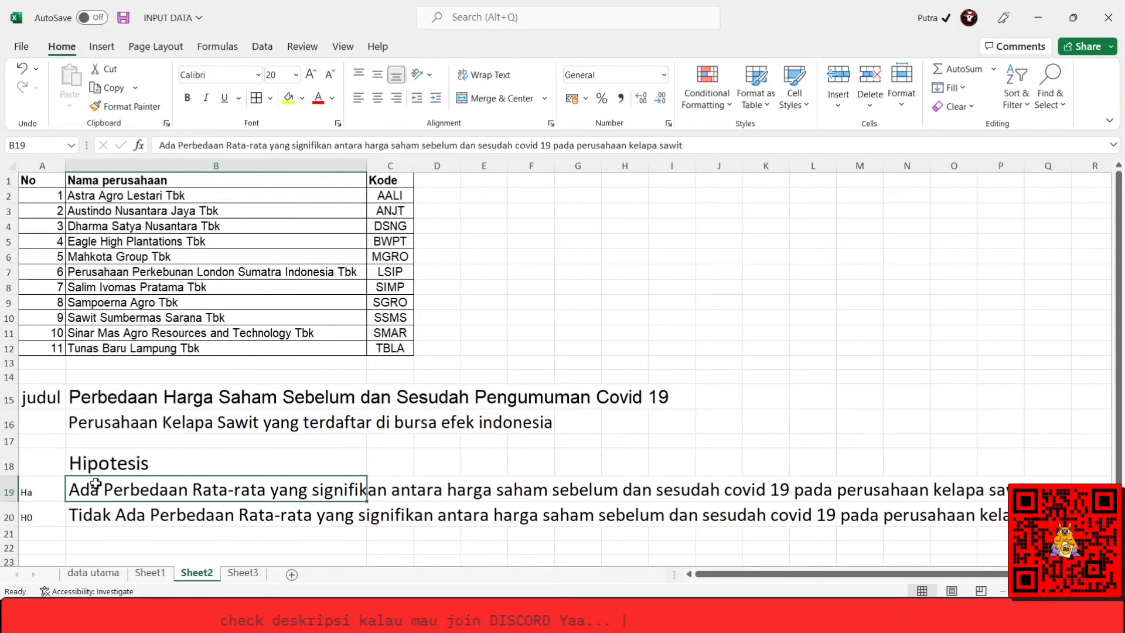
pyautogui.press('Down')
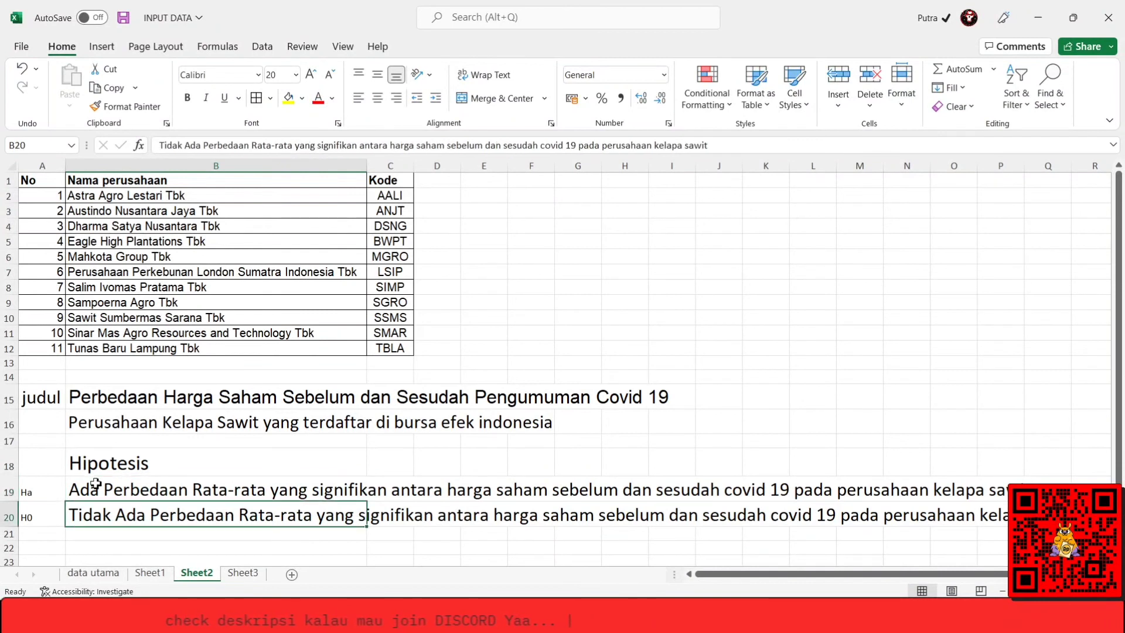
# Review the Ha and H0 labels in A19 and A20 beside the two hypotheses.
pyautogui.press('Up')
pyautogui.press('Left')
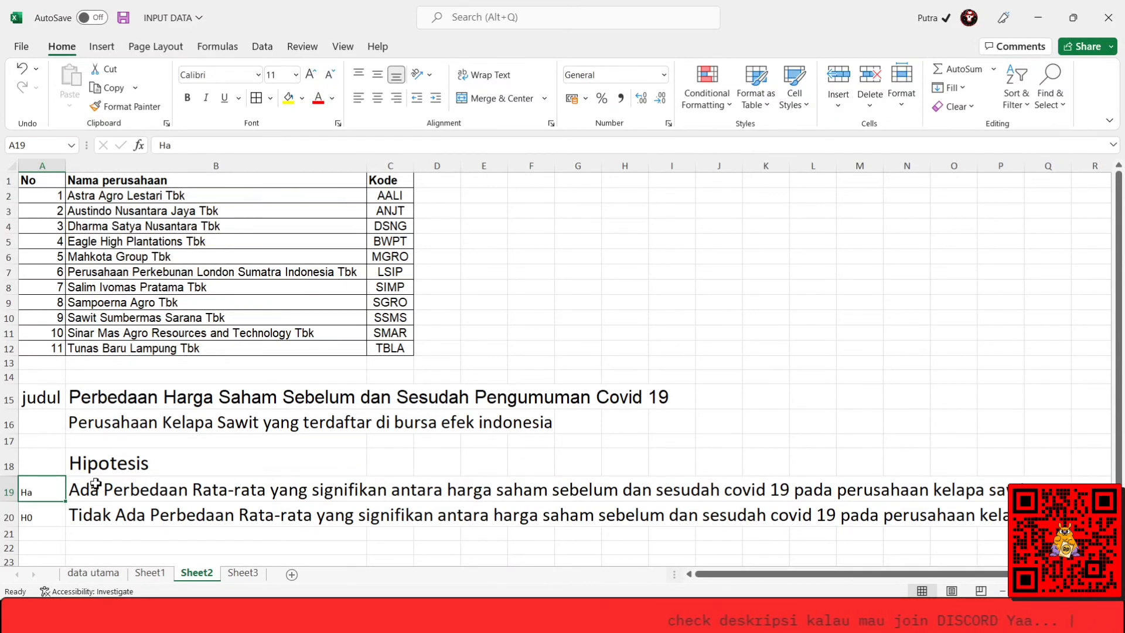
pyautogui.press('Down')
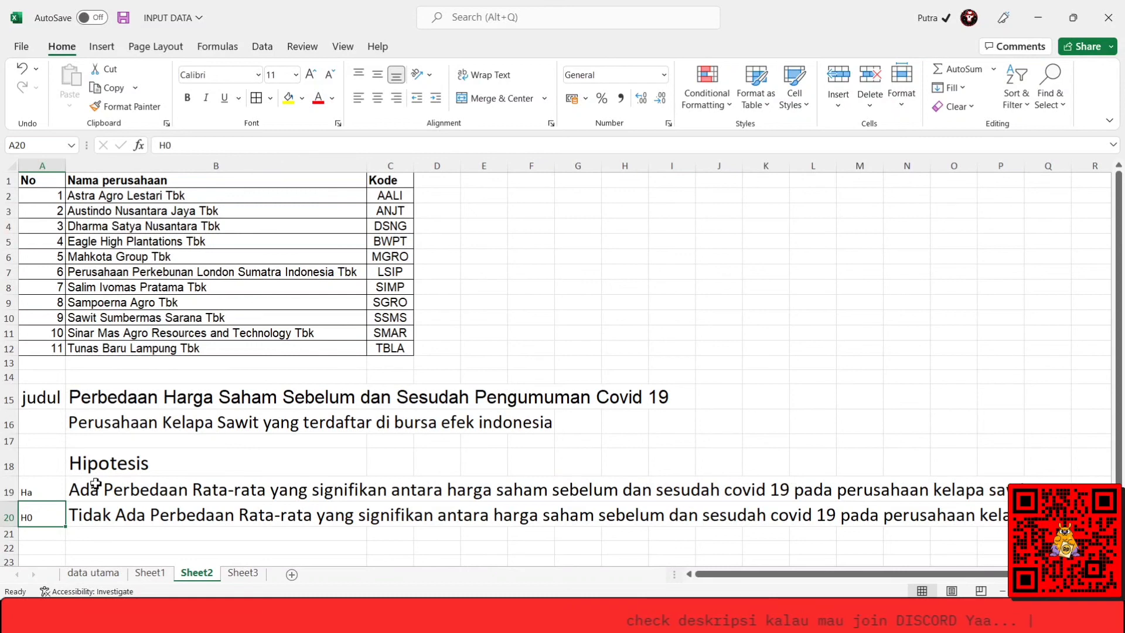
# Open Sheet1 and examine the first record's after-Covid price in G1, its date in F1 and the before-Covid price in E1.
pyautogui.click(147, 573)
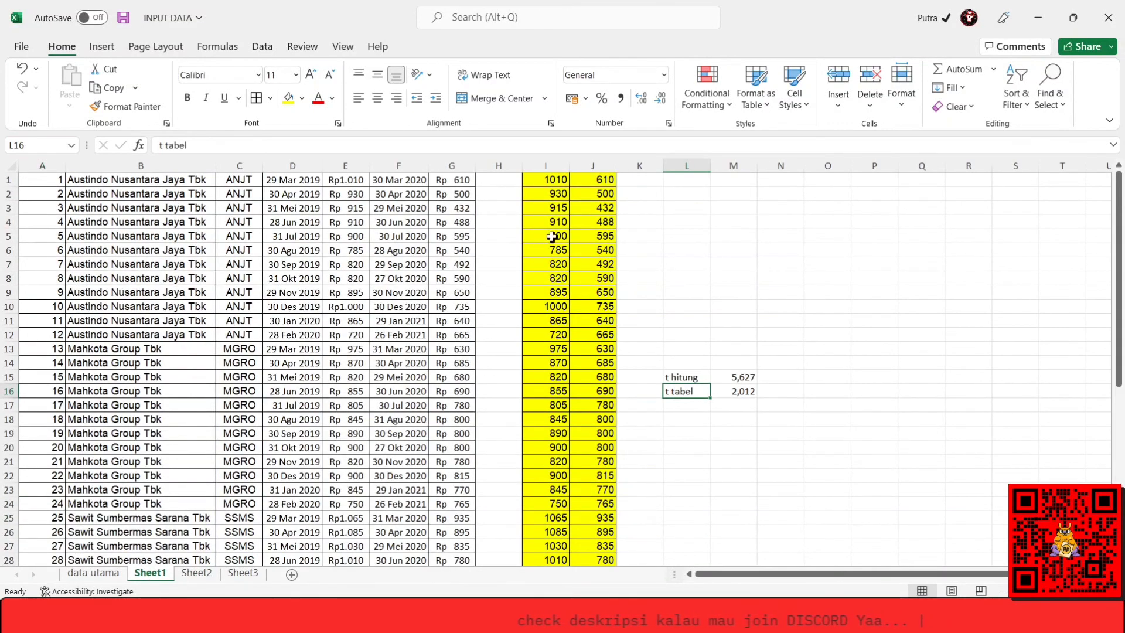
pyautogui.click(439, 324)
pyautogui.hotkey('ctrl', 'Up')
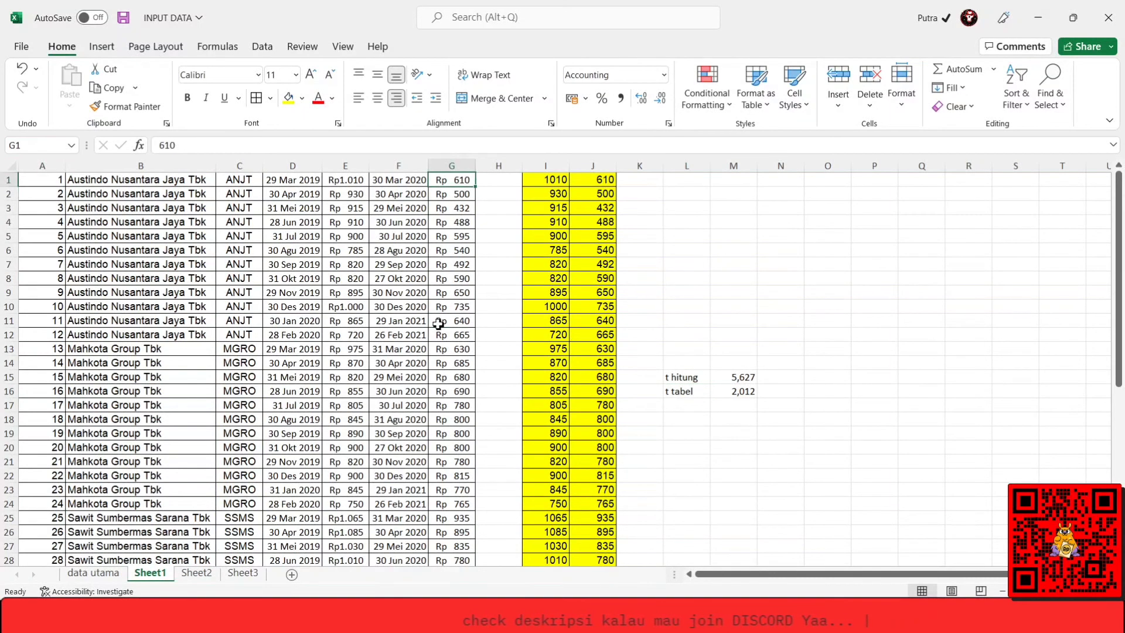
pyautogui.press('Left')
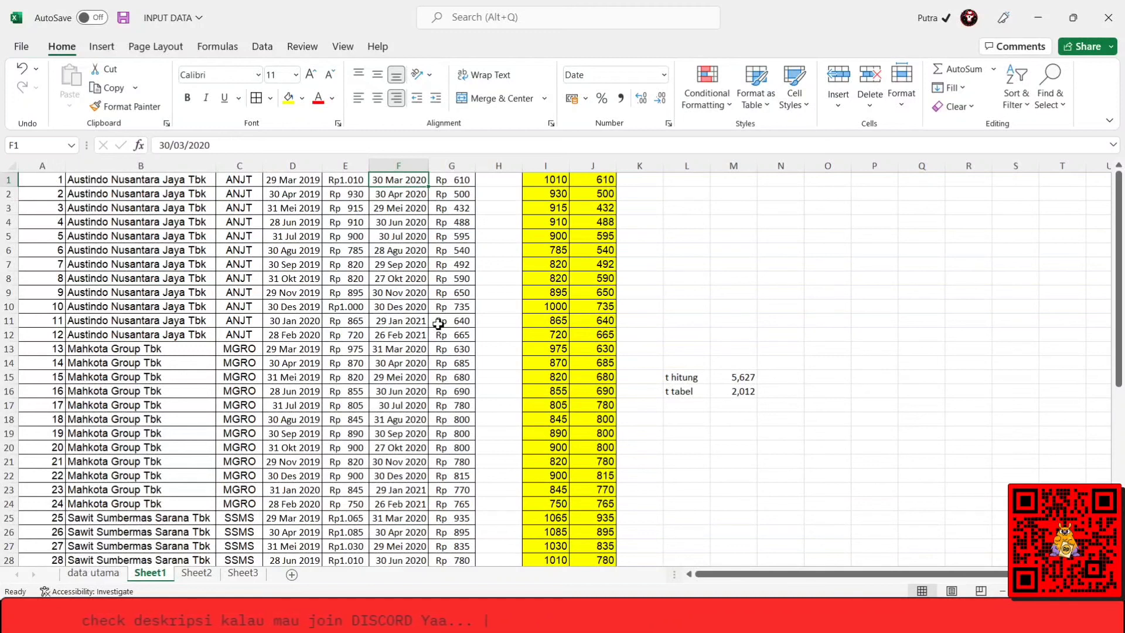
pyautogui.press('Left')
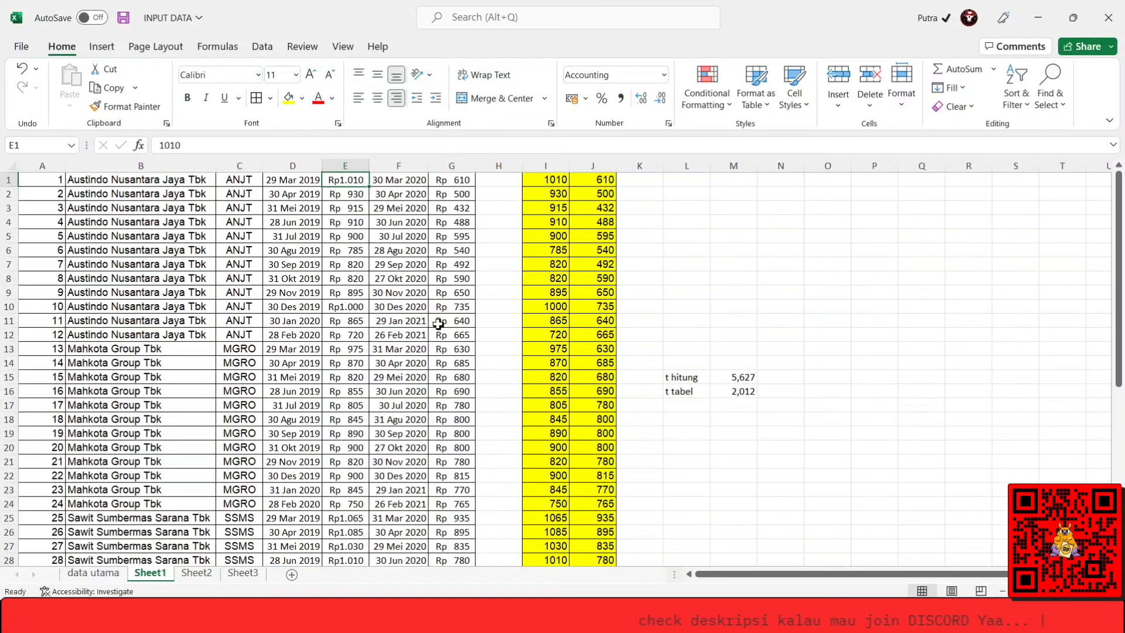
# Look through the after-Covid prices from G1 down to G8 and compare the last one with the before-Covid price in E8.
pyautogui.click(466, 179)
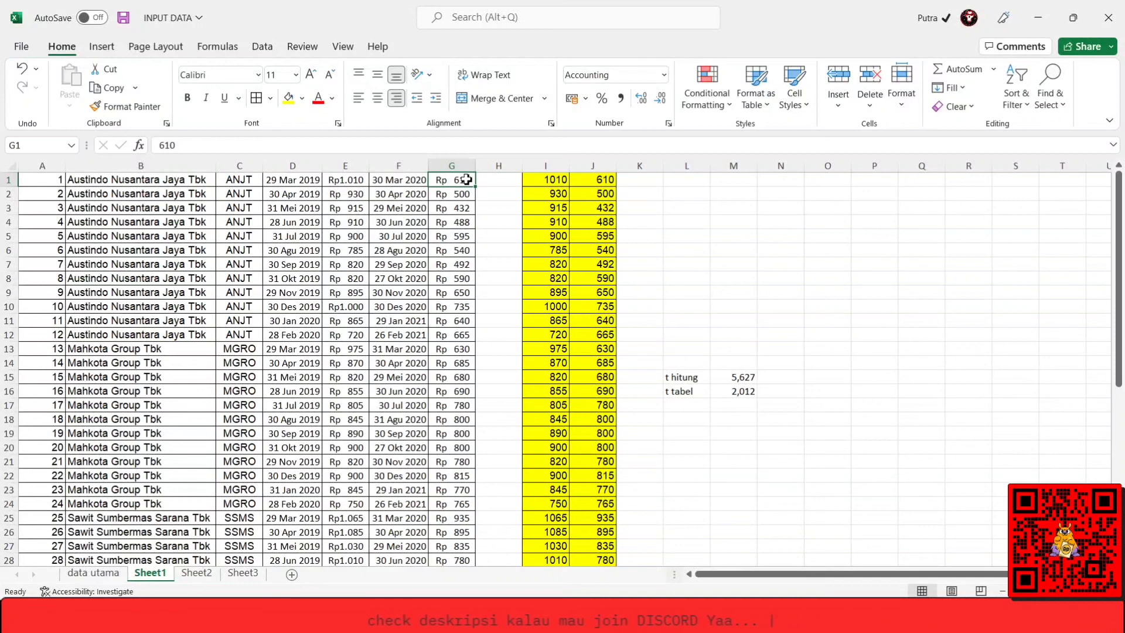
pyautogui.press('Down')
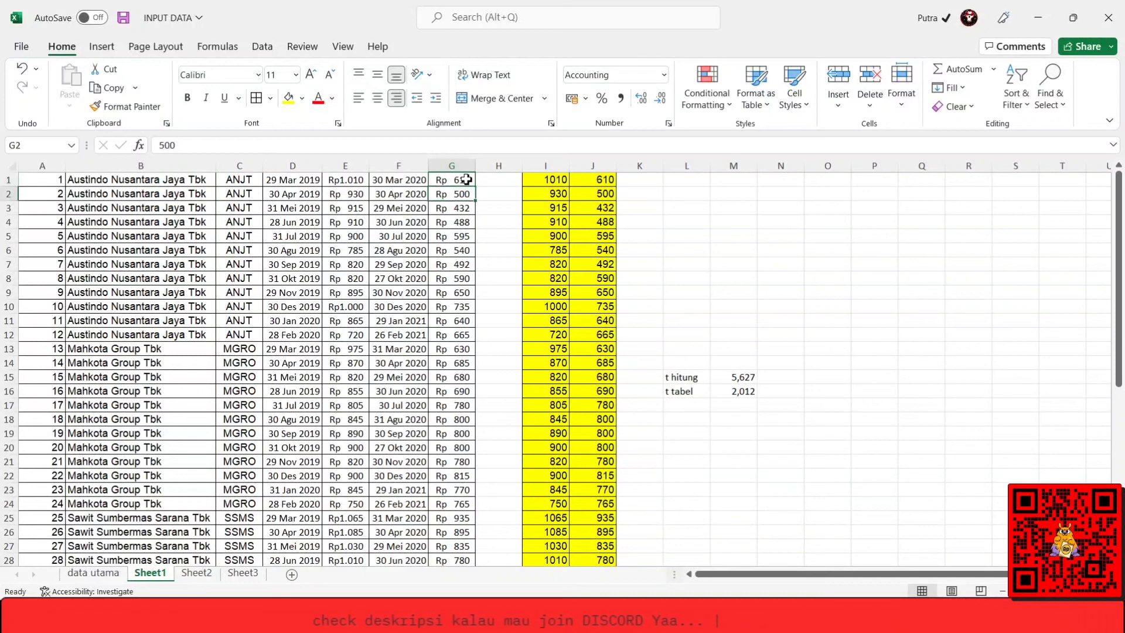
pyautogui.press('Down')
pyautogui.press('Down')
pyautogui.press('Down')
pyautogui.press('Down')
pyautogui.press('Down')
pyautogui.press('Down')
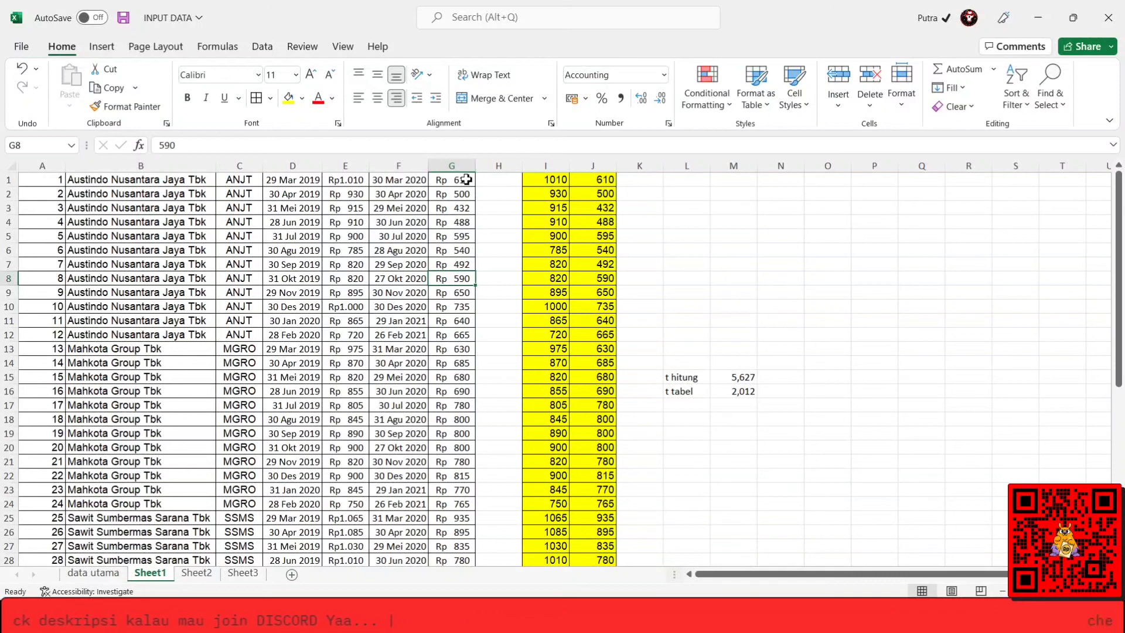
pyautogui.press('Left')
pyautogui.press('Left')
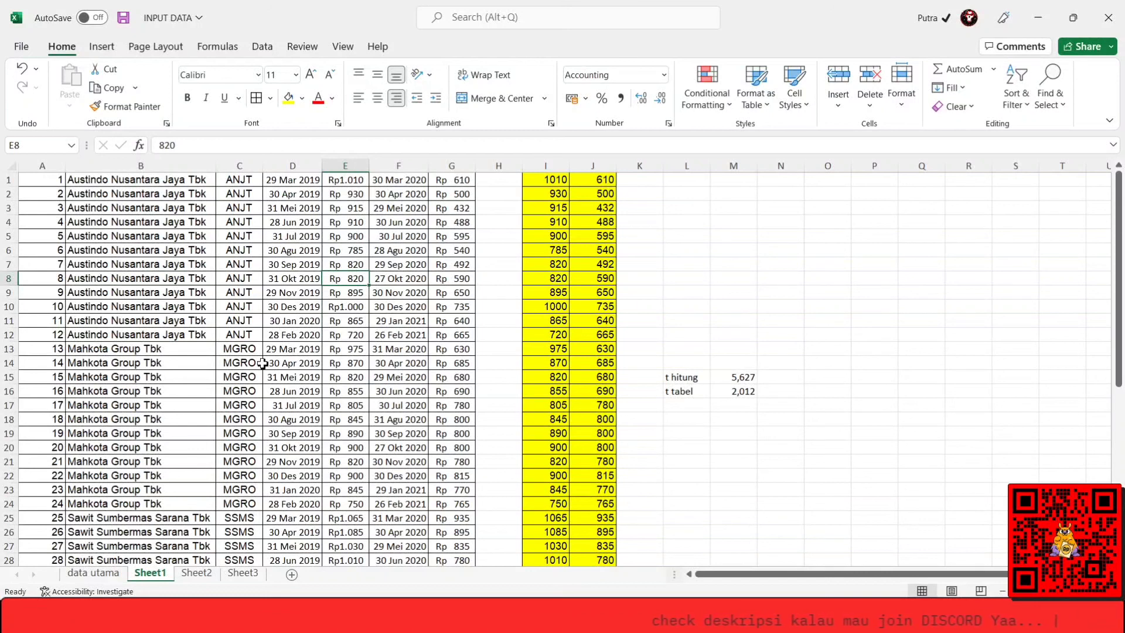
# Check the T-Test tables in the SPSS output, and return to Sheet2 of INPUT DATA in Excel to review the research title in B15 and B16.
pyautogui.moveTo(184, 617)
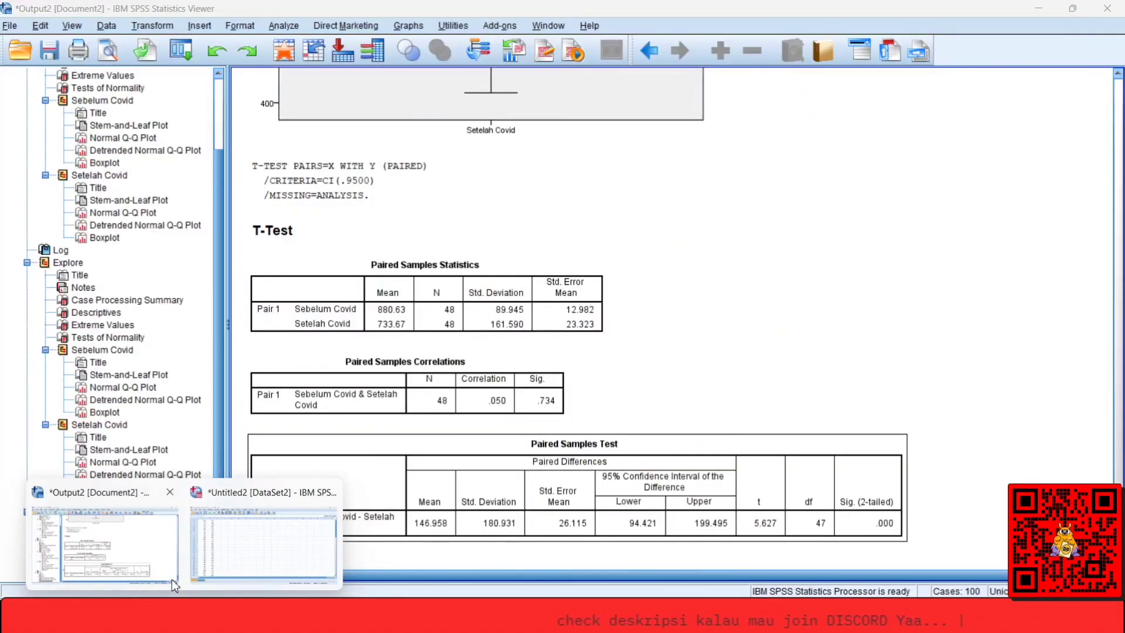
pyautogui.click(171, 579)
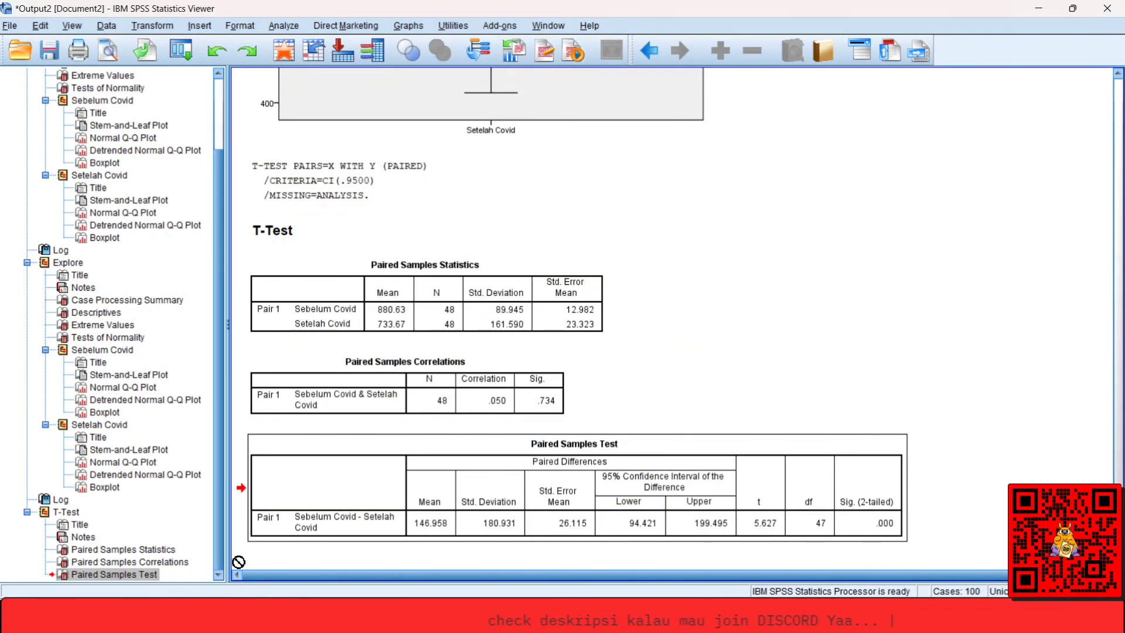
pyautogui.moveTo(216, 617)
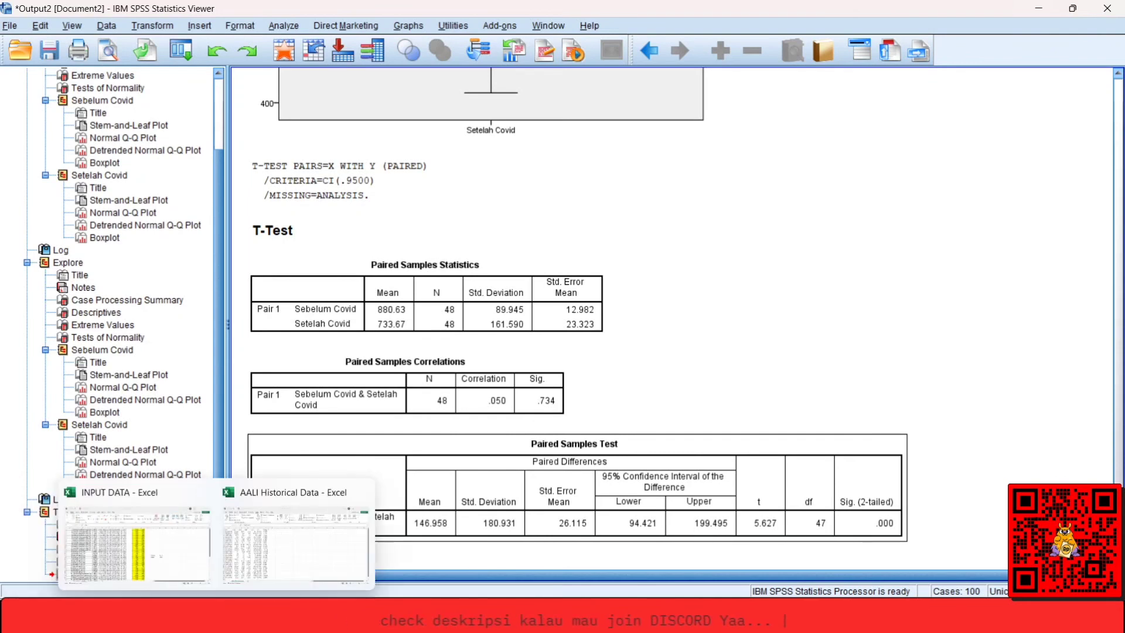
pyautogui.click(177, 553)
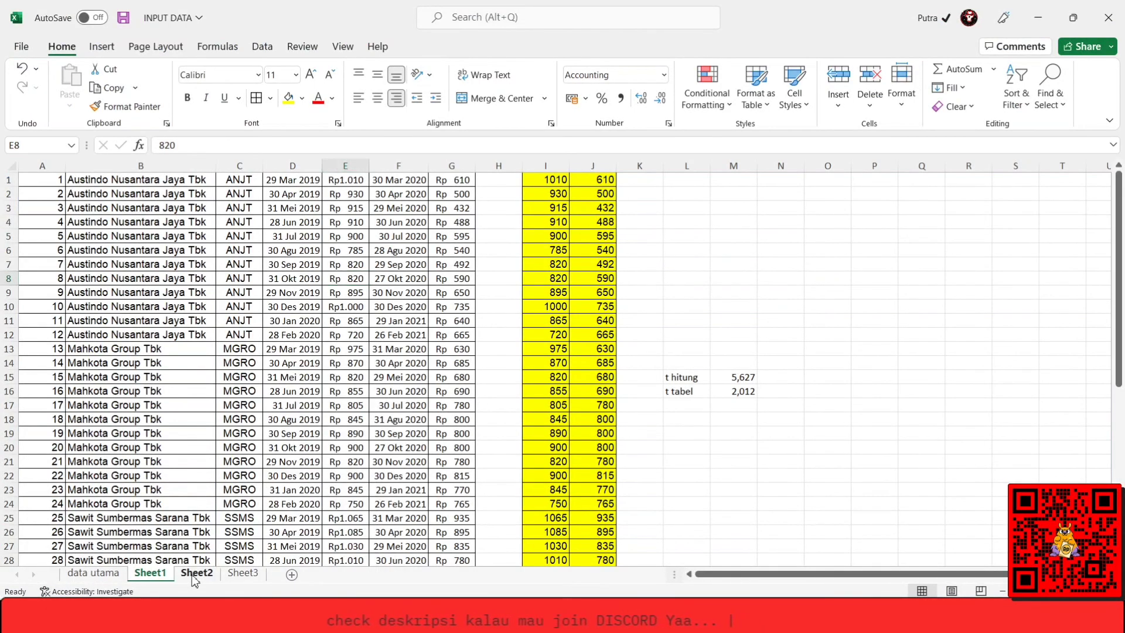
pyautogui.click(196, 573)
pyautogui.click(171, 431)
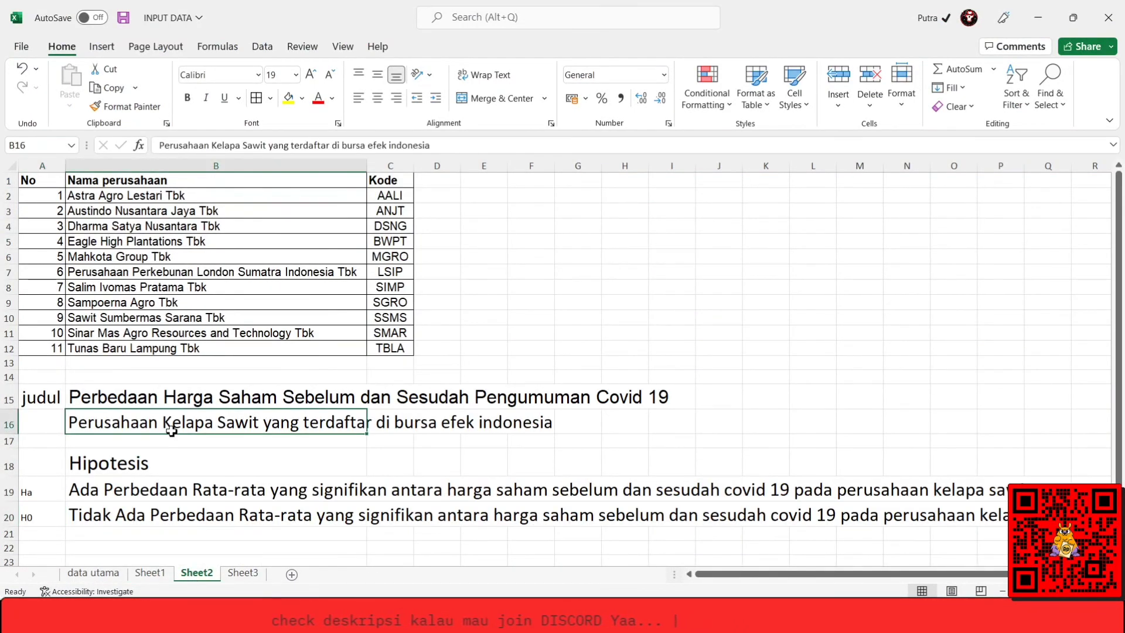
pyautogui.press('Up')
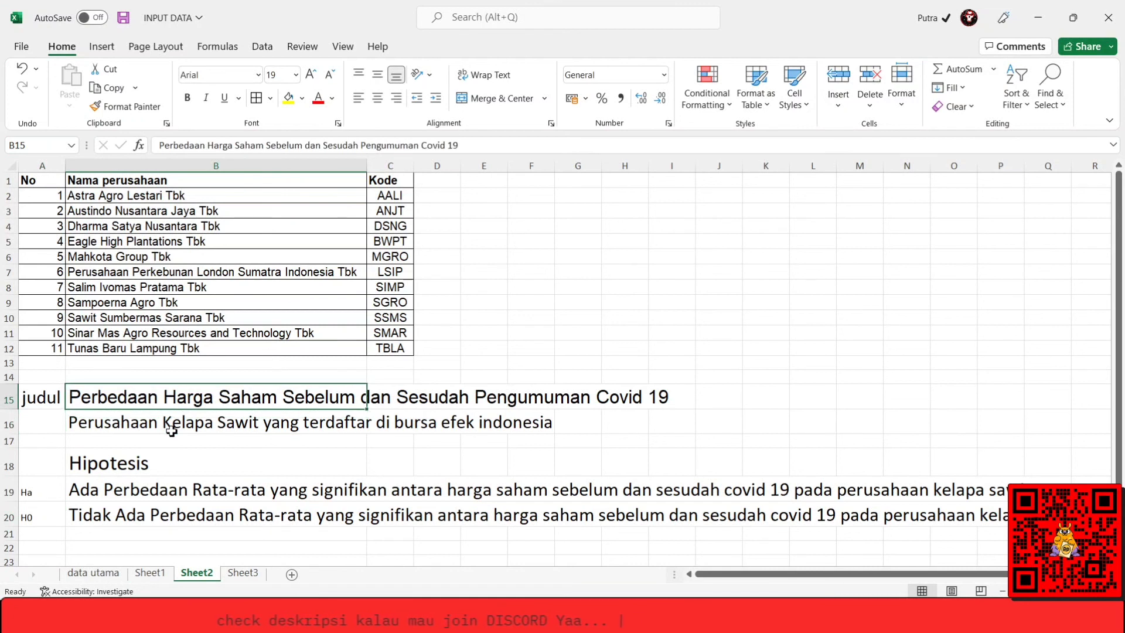